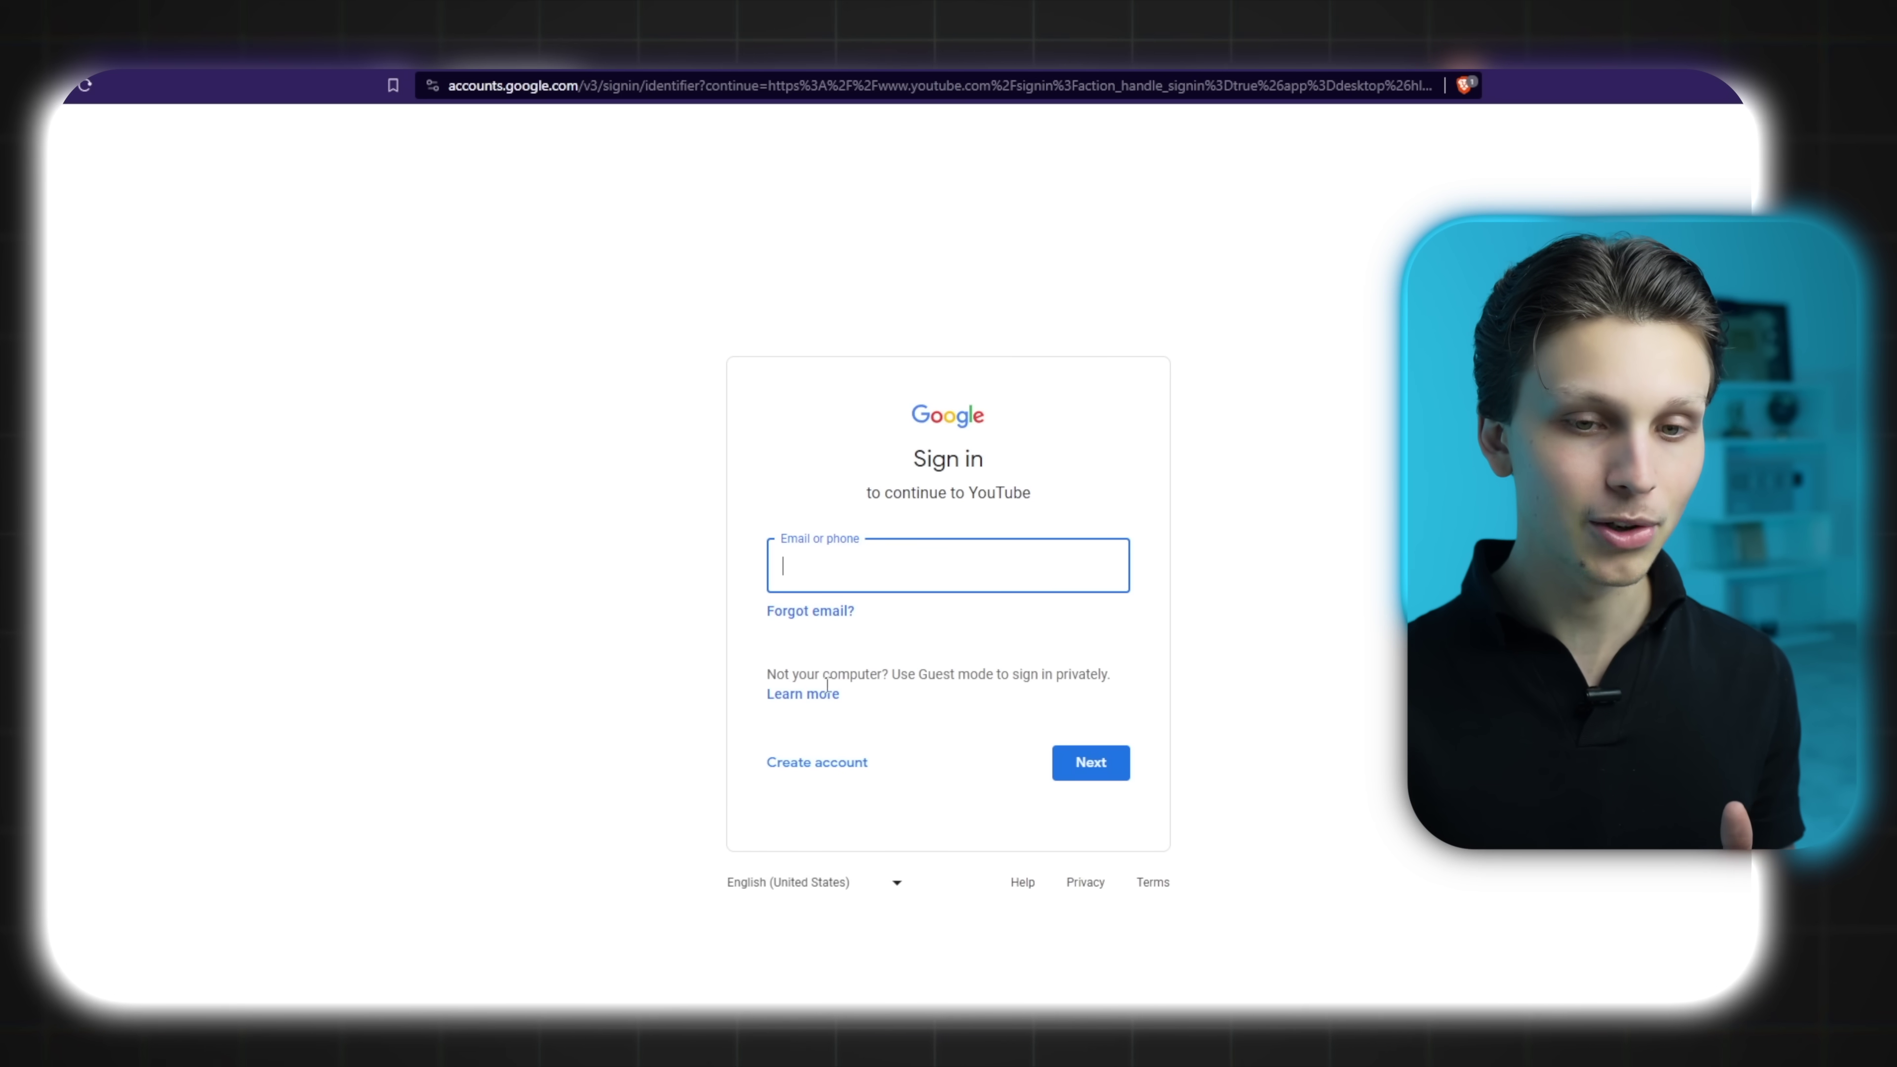
- Start a Google account for work or business and enter the first and last name
{"action": "left_click", "coordinate": [774, 778]}
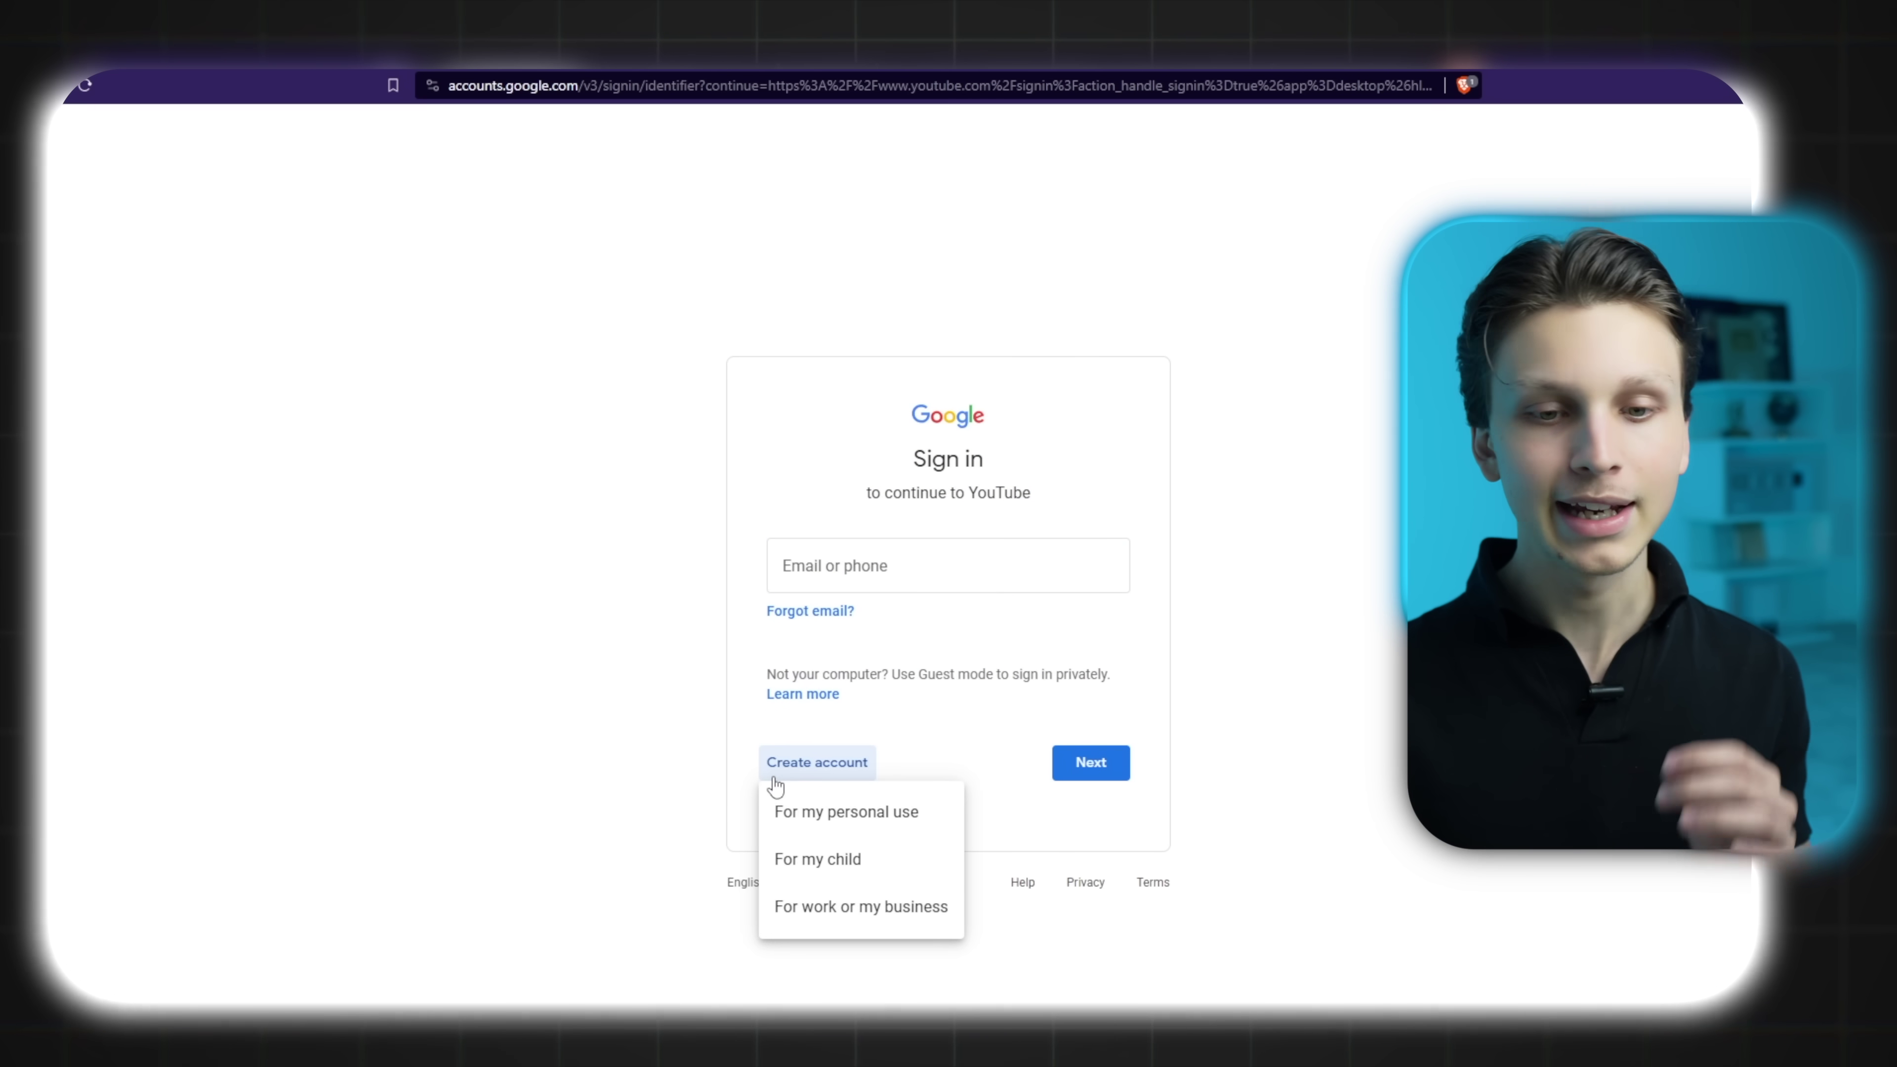
{"action": "left_click", "coordinate": [914, 907]}
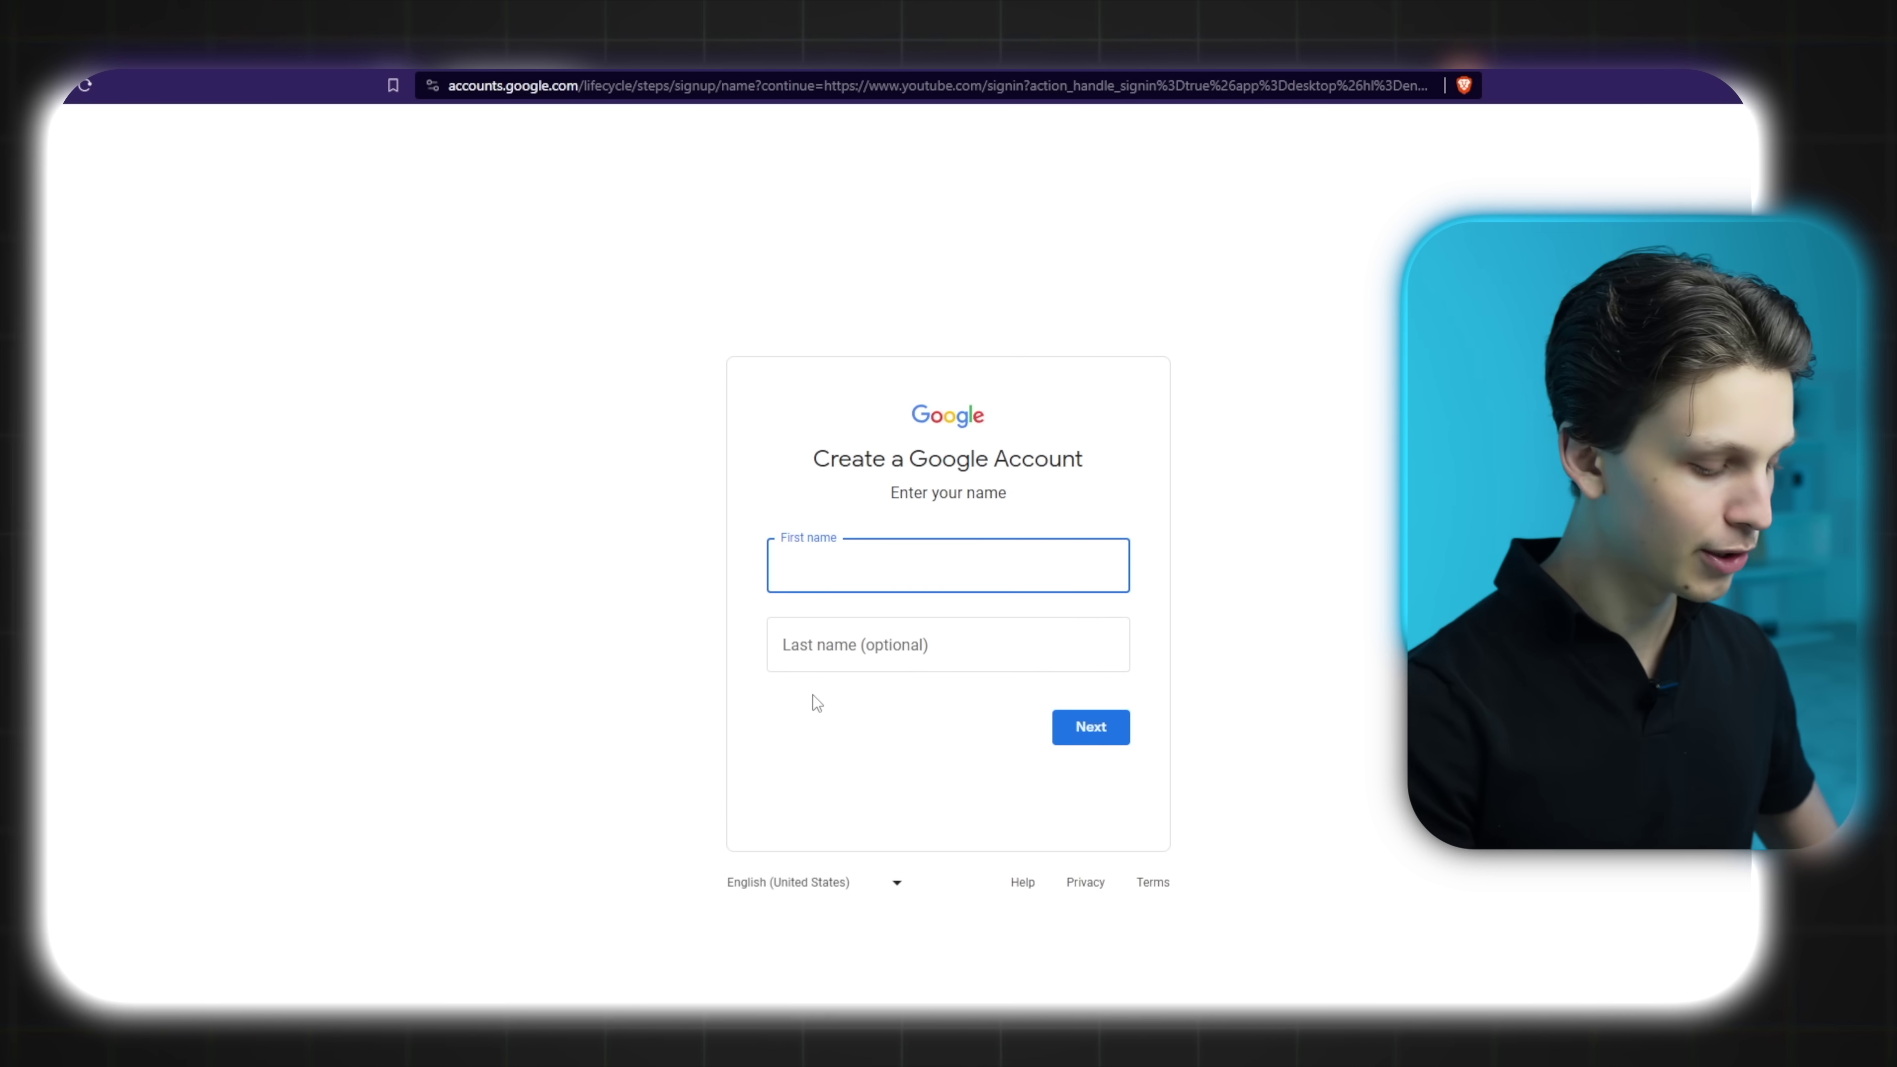
{"action": "key", "text": "Tab"}
- Continue to birthday details, choose the birth month and begin a new Gmail username
{"action": "left_click", "coordinate": [1081, 735]}
{"action": "left_click", "coordinate": [819, 585]}
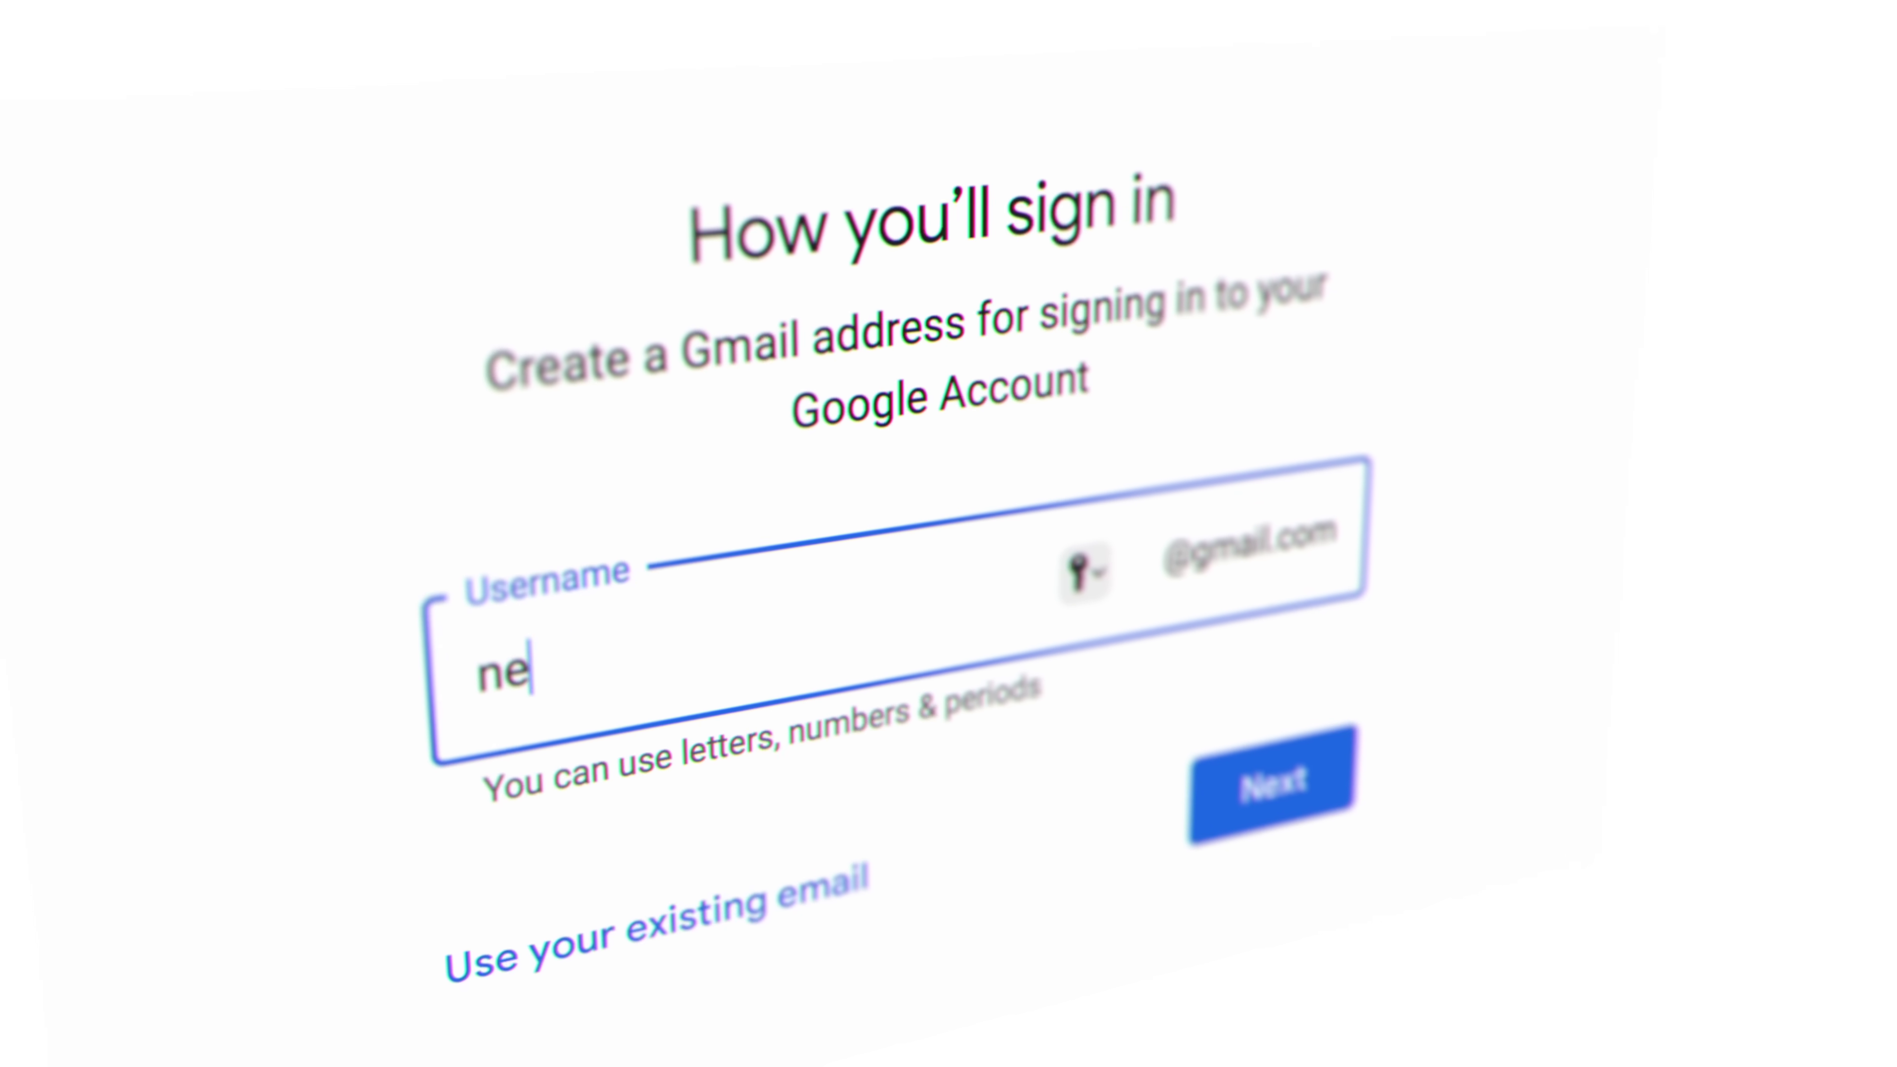
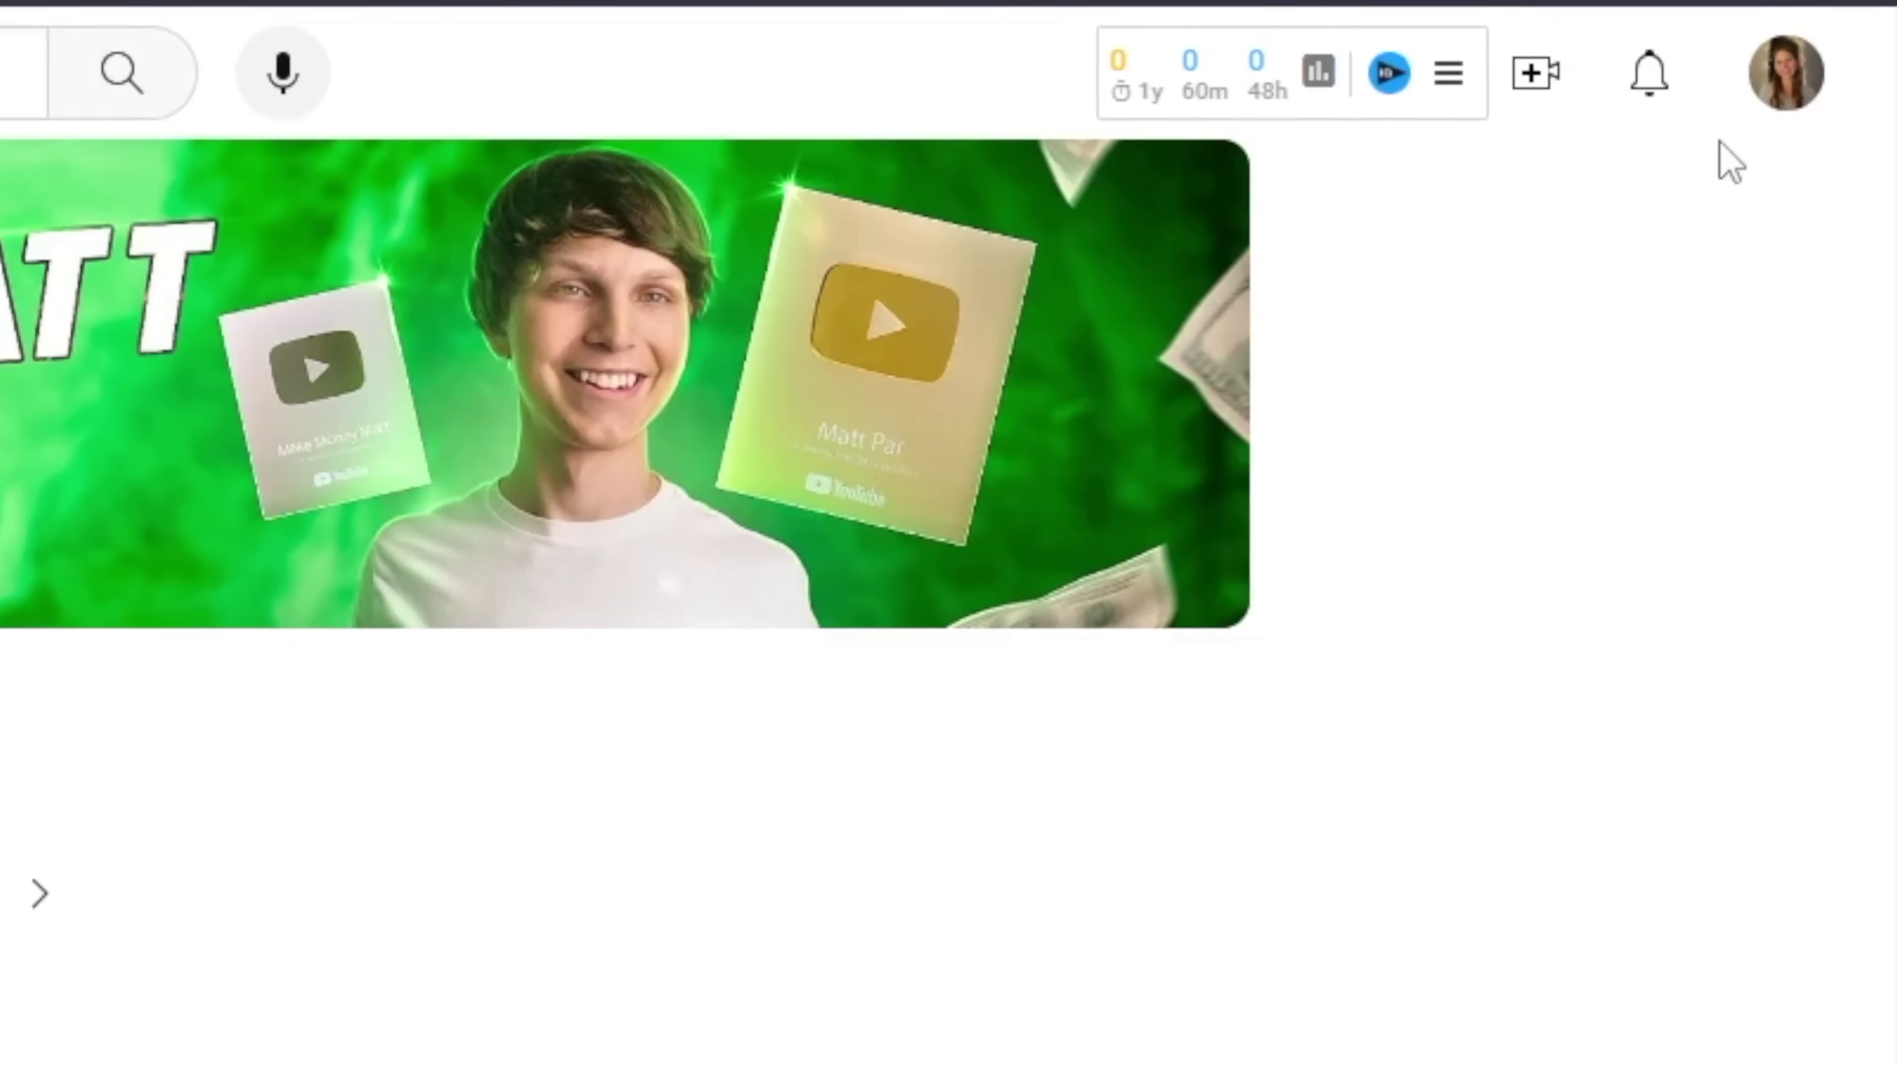
- From YouTube settings, create a new channel and name it 'Kaylas'
{"action": "left_click", "coordinate": [1791, 101]}
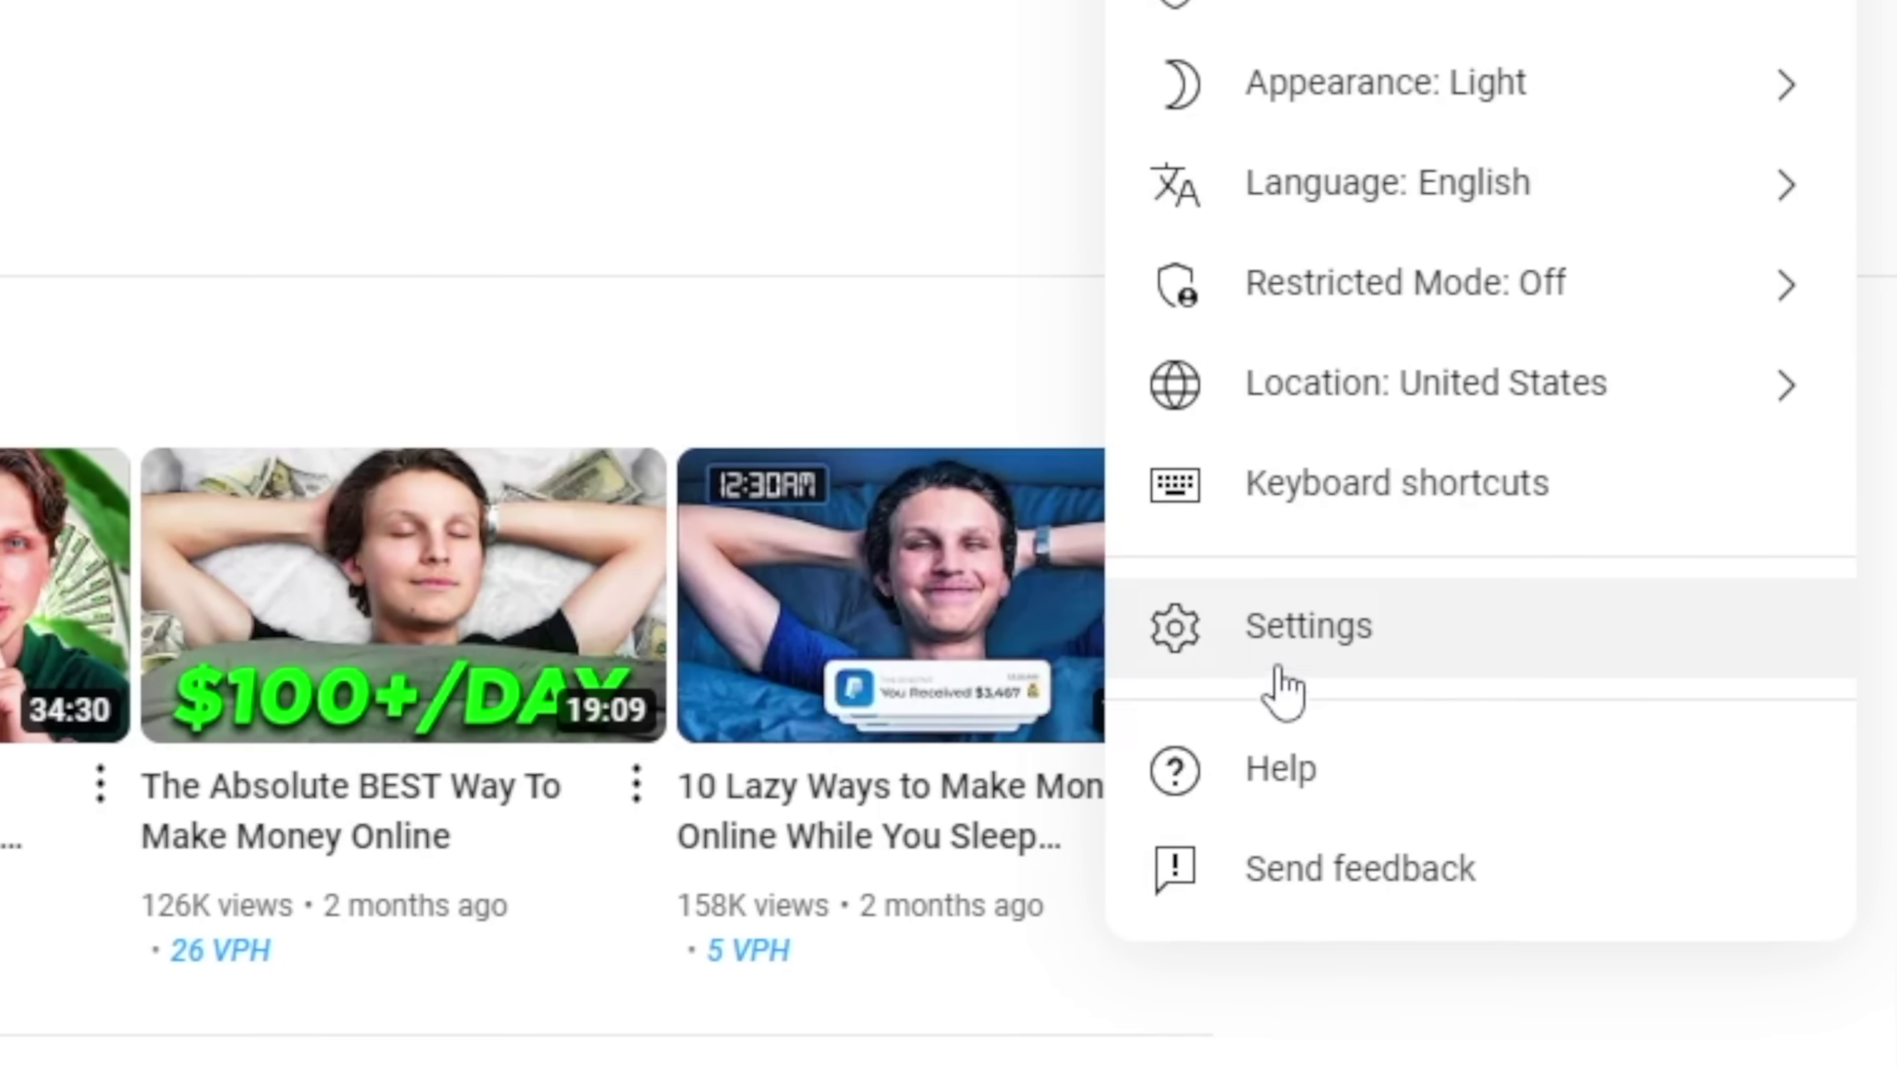
{"action": "left_click", "coordinate": [1274, 668]}
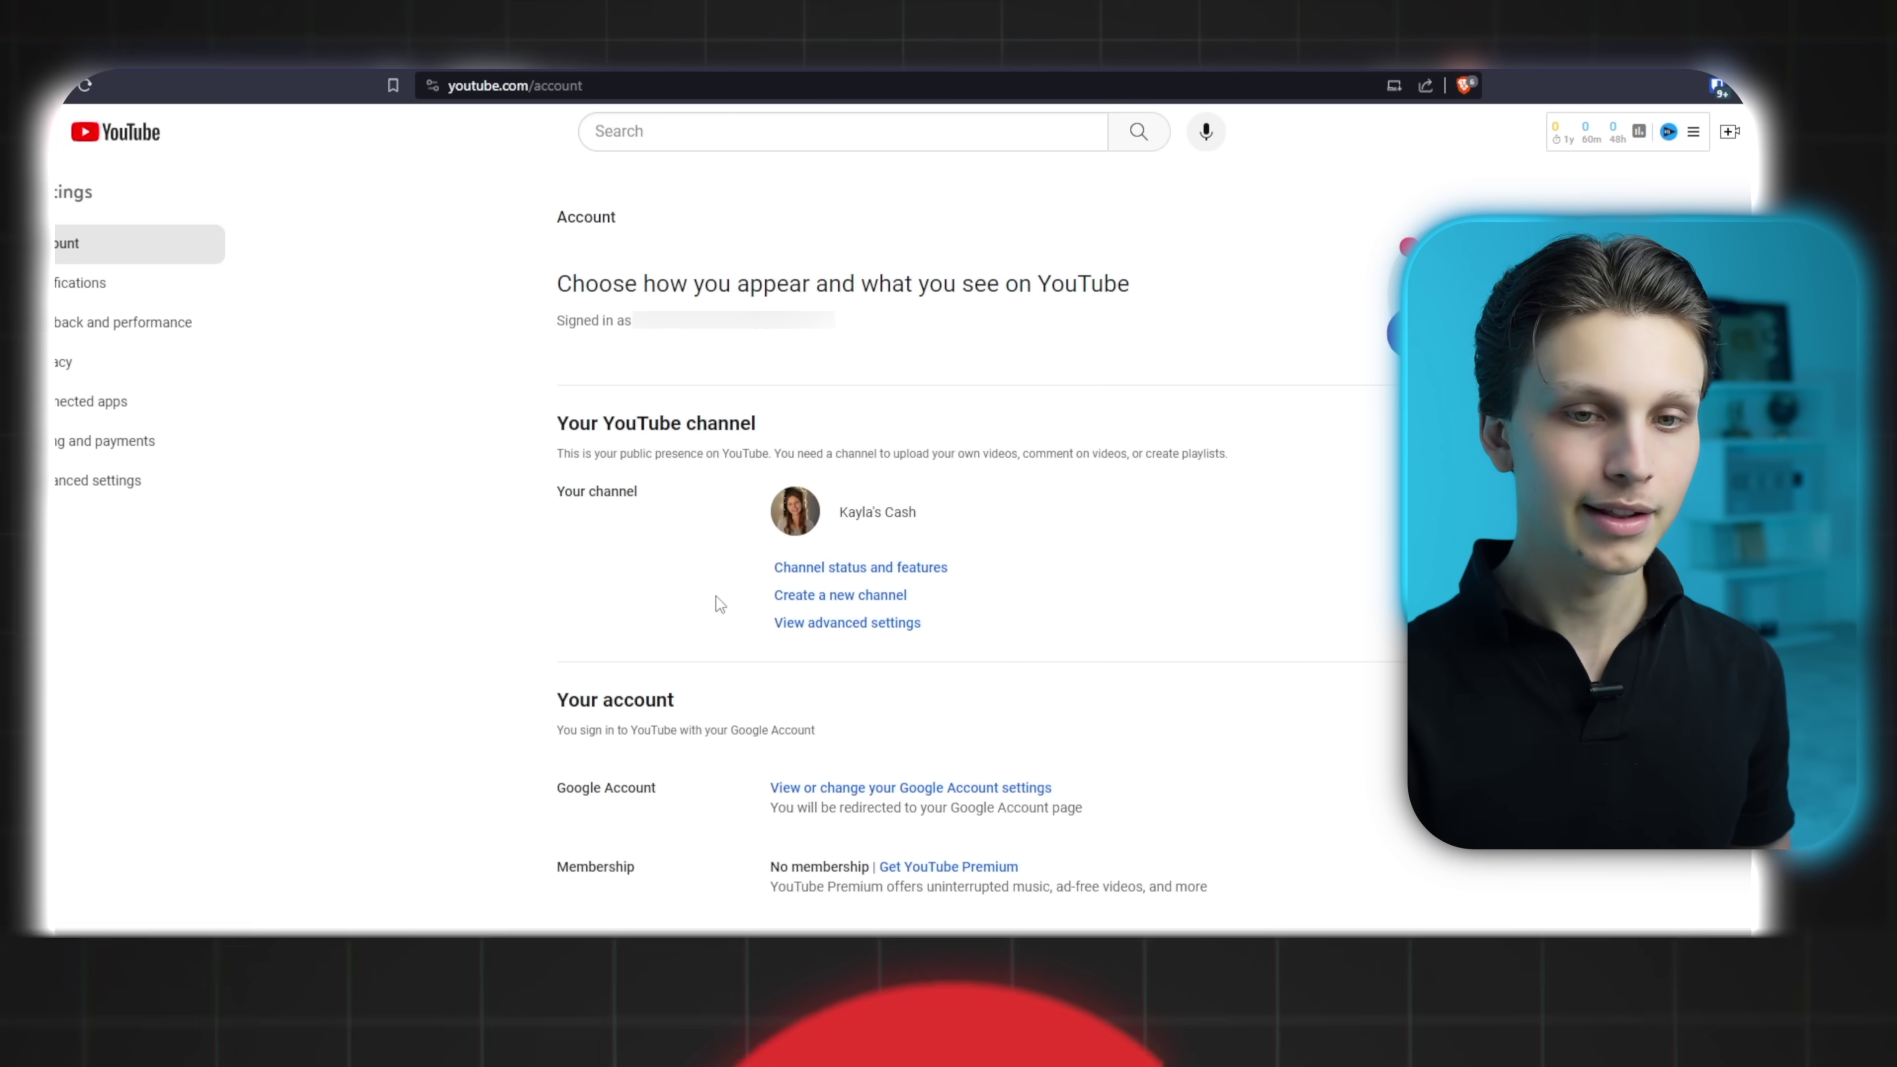
{"action": "left_click", "coordinate": [819, 596]}
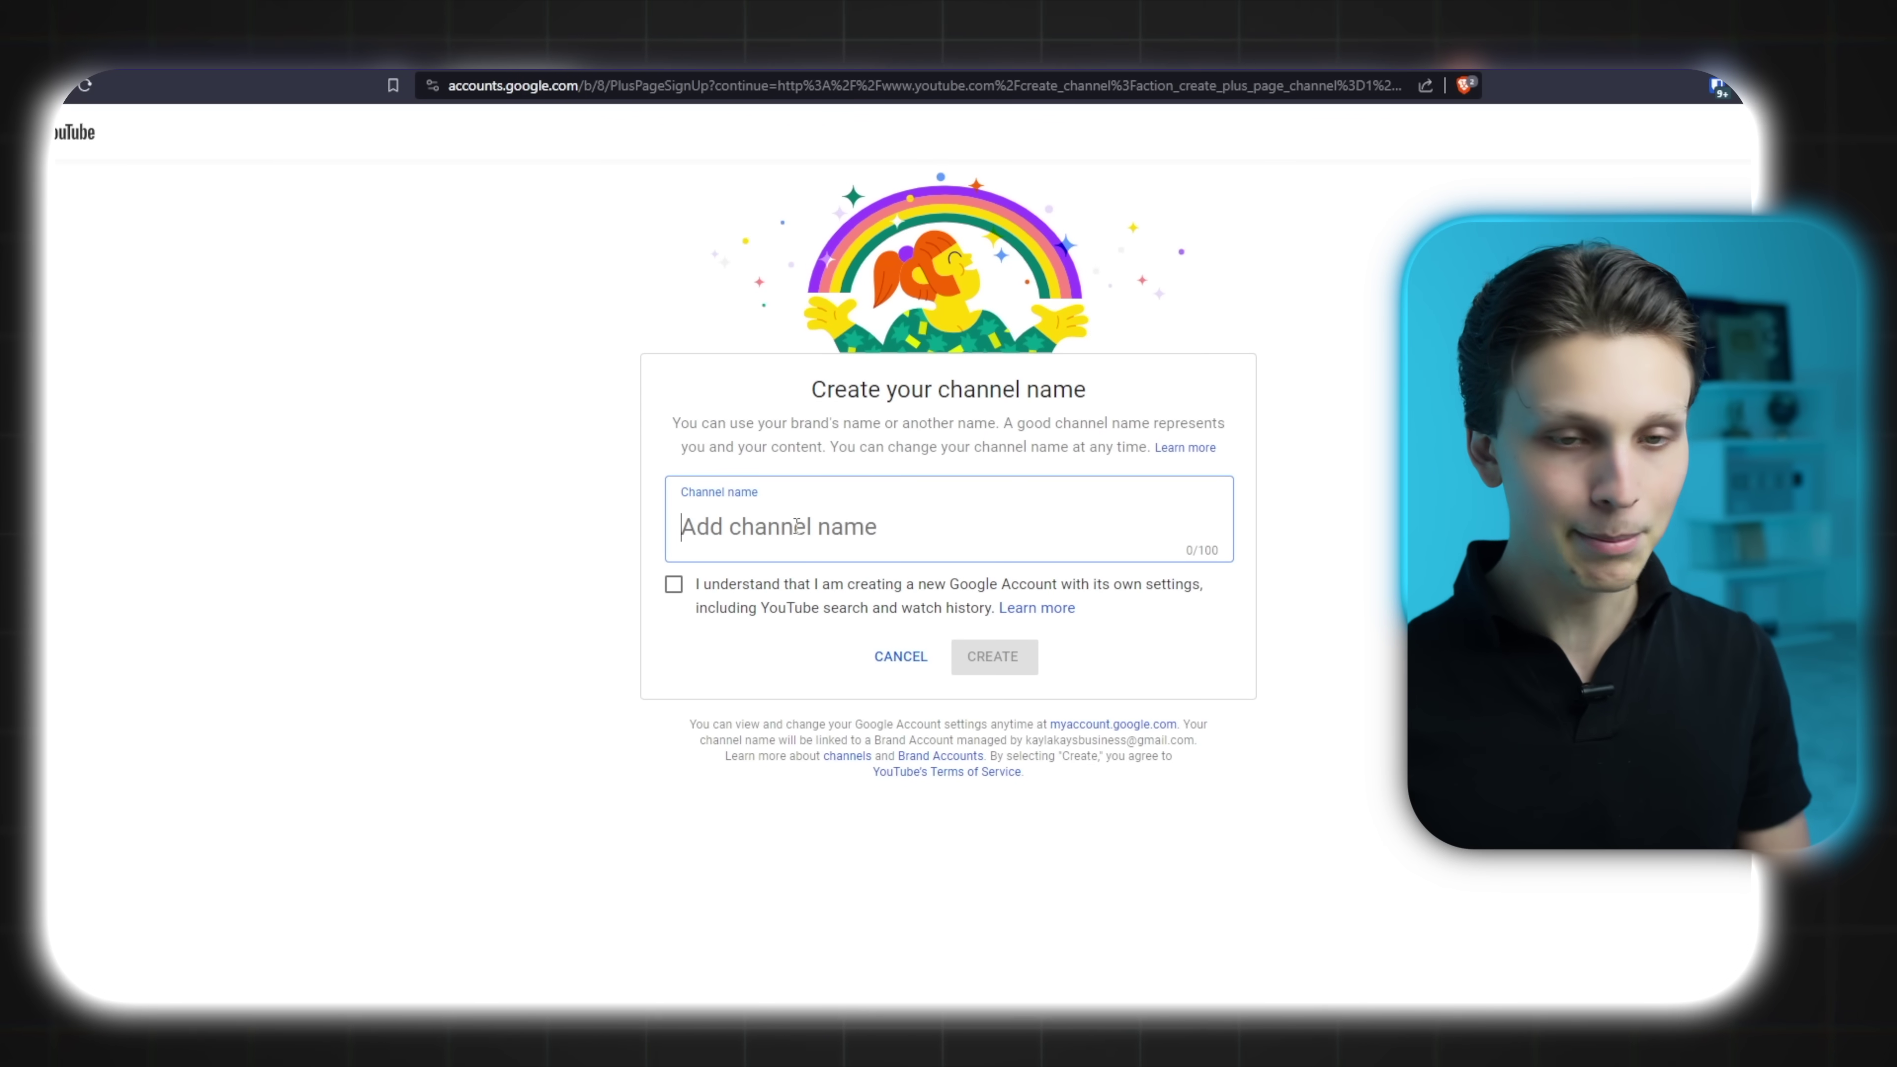
{"action": "type", "text": "Kay;"}
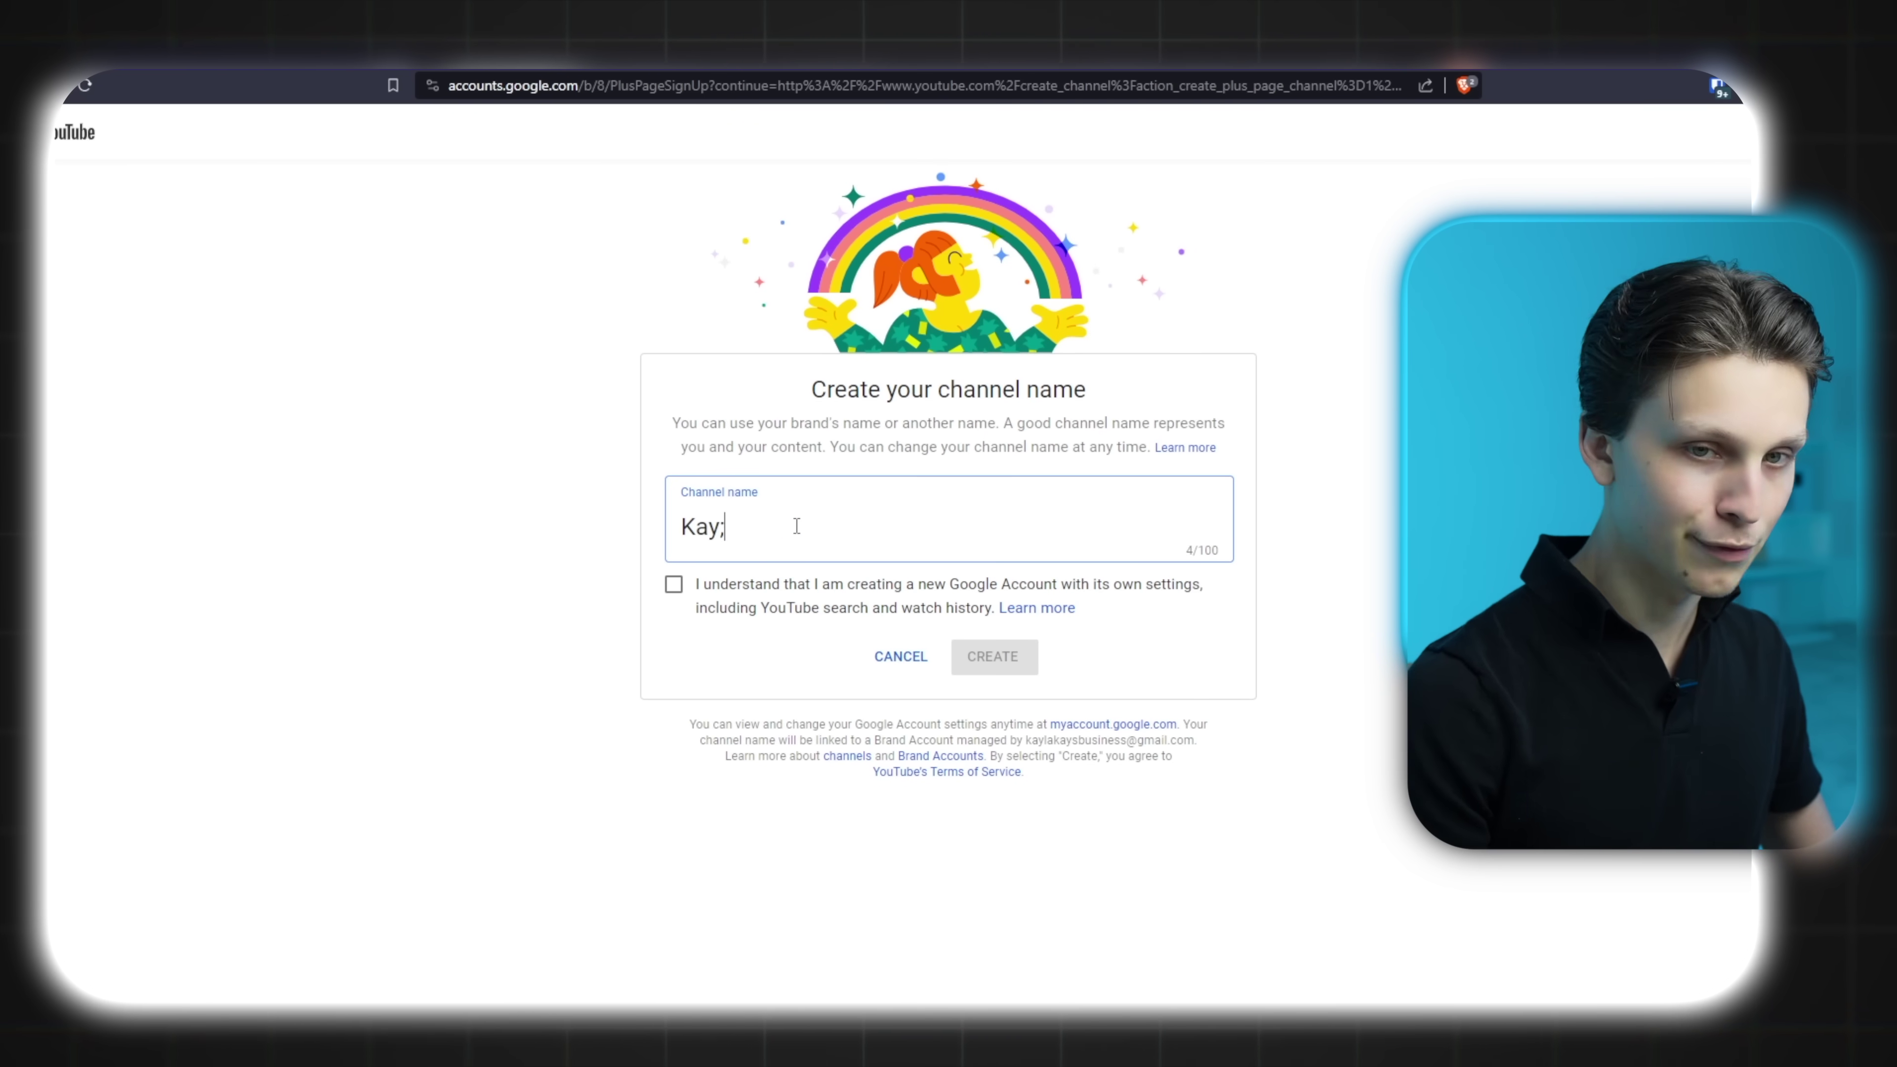
{"action": "key", "text": "BackSpace"}
{"action": "type", "text": "las"}
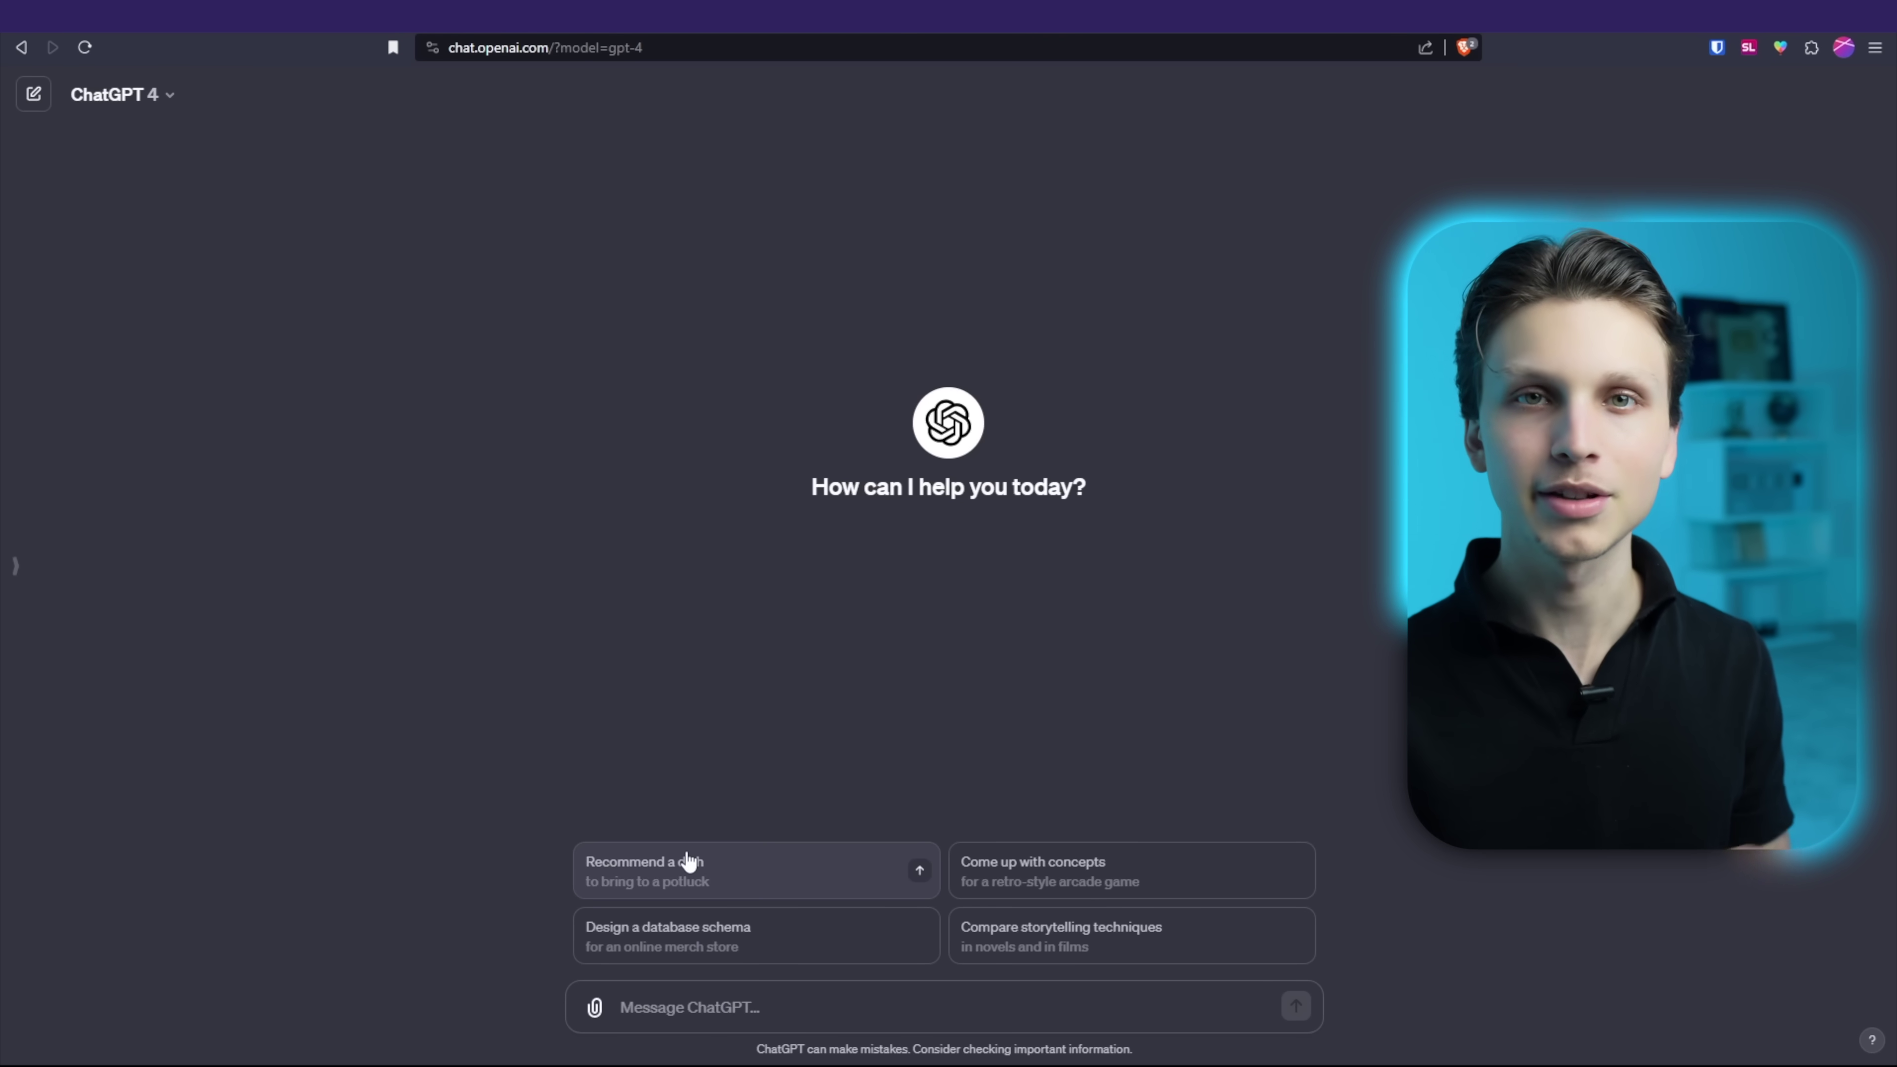
- Ask ChatGPT for 30 money-making YouTube channel names and select the first suggestions
{"action": "type", "text": "Give me "}
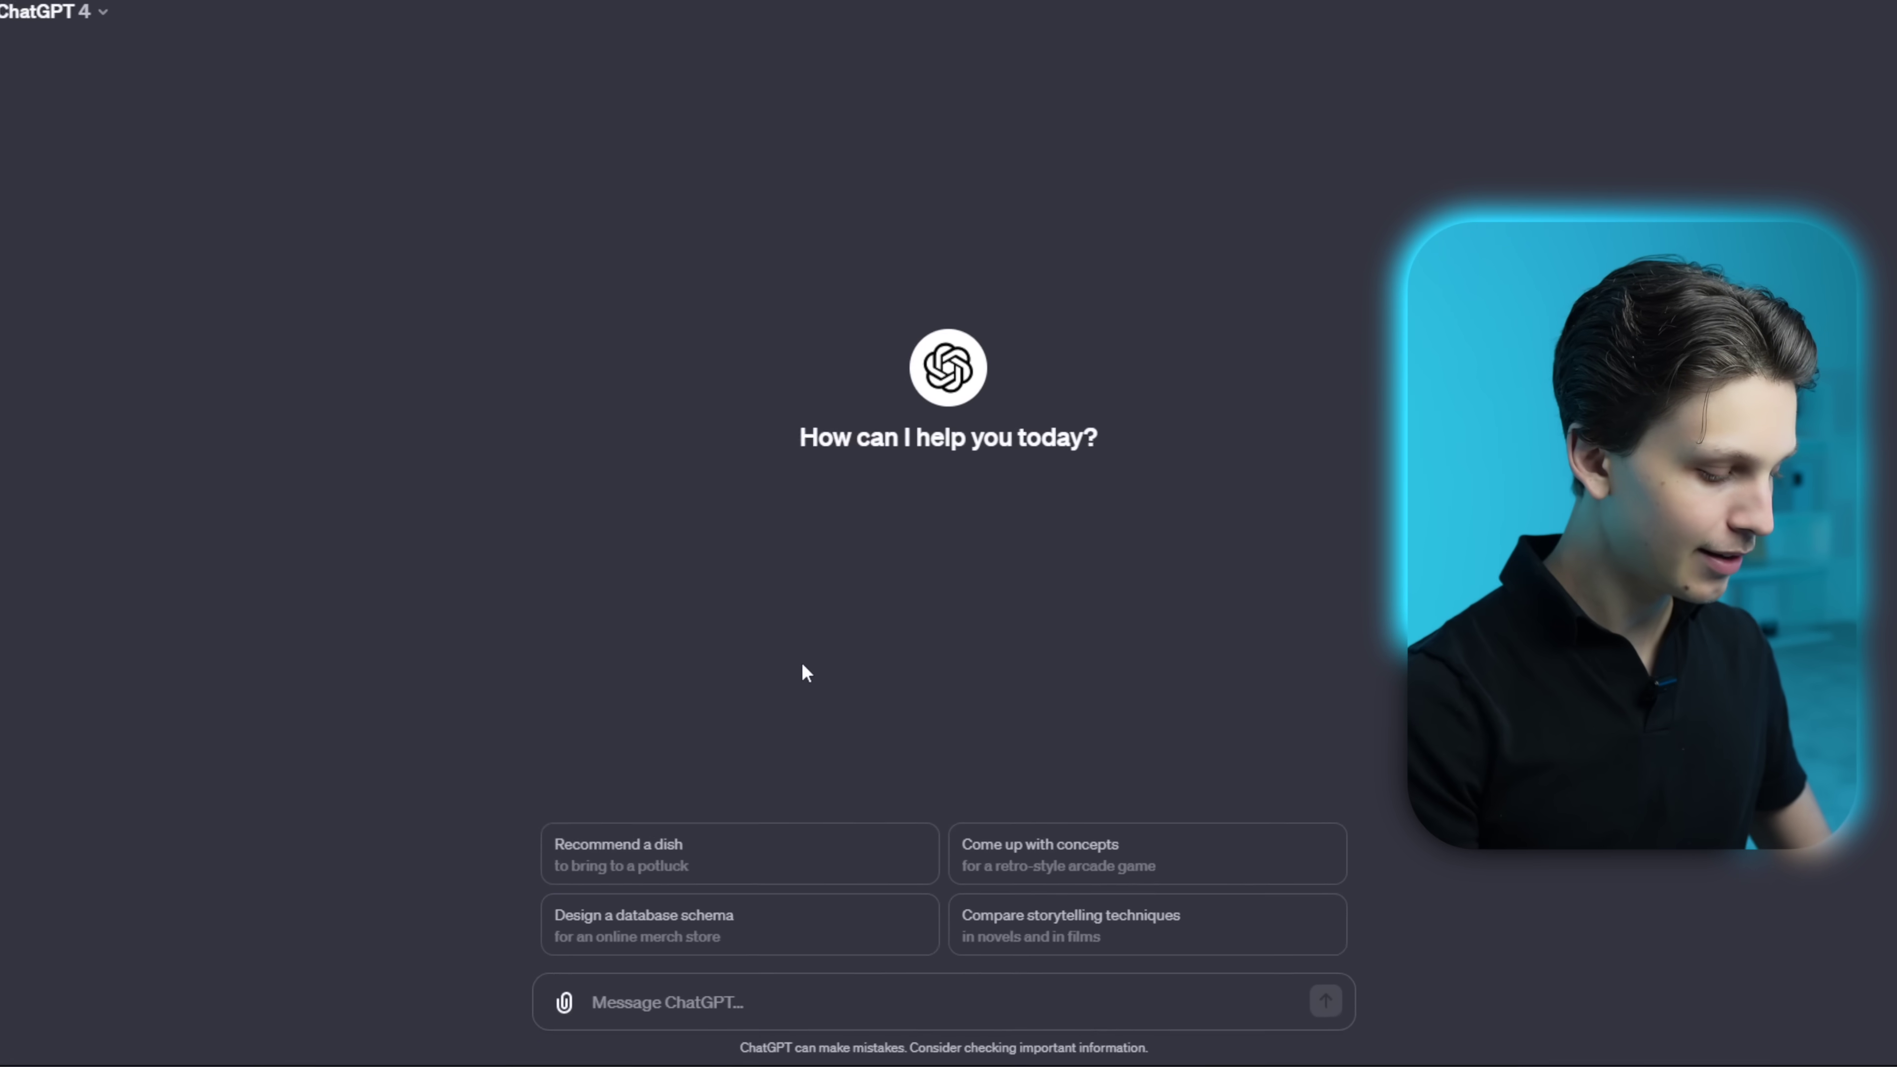
{"action": "type", "text": "30 youtube channel name ideas for a channel abo"}
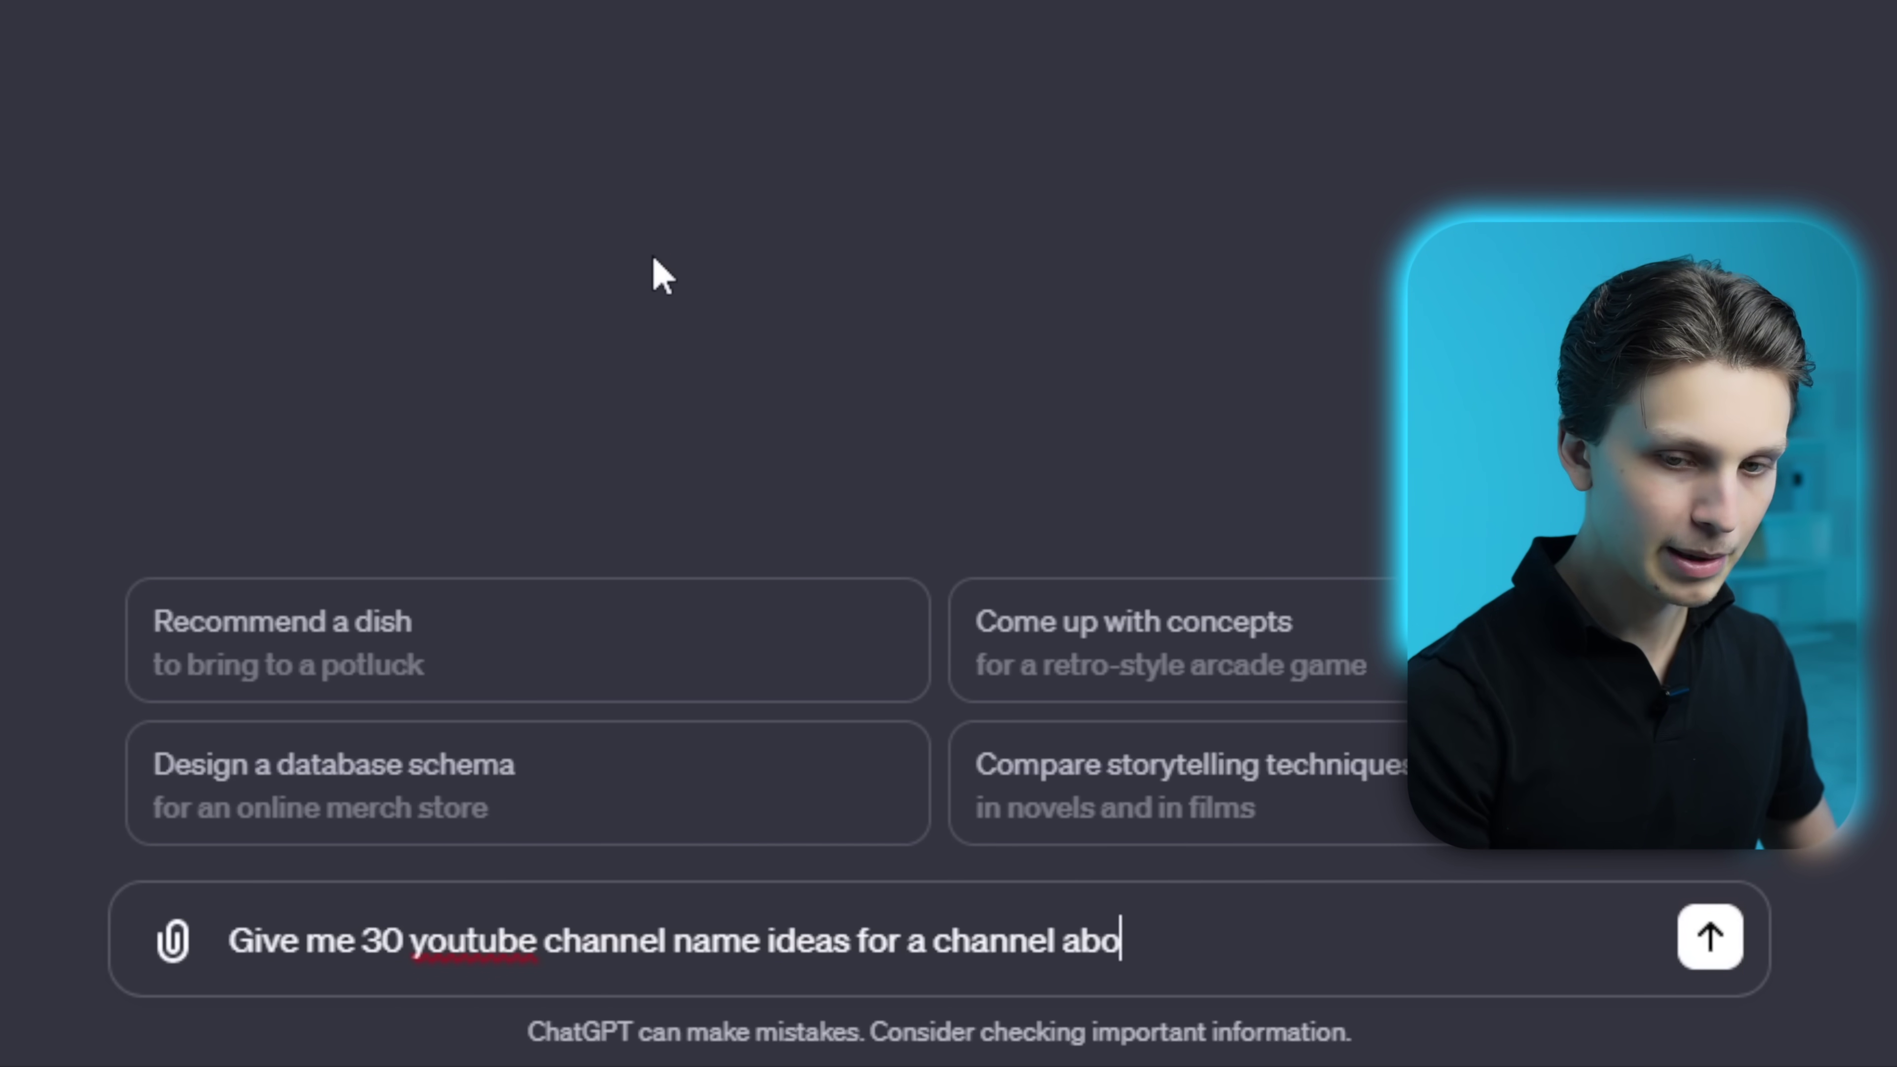
{"action": "type", "text": "ey"}
{"action": "left_click", "coordinate": [1712, 942]}
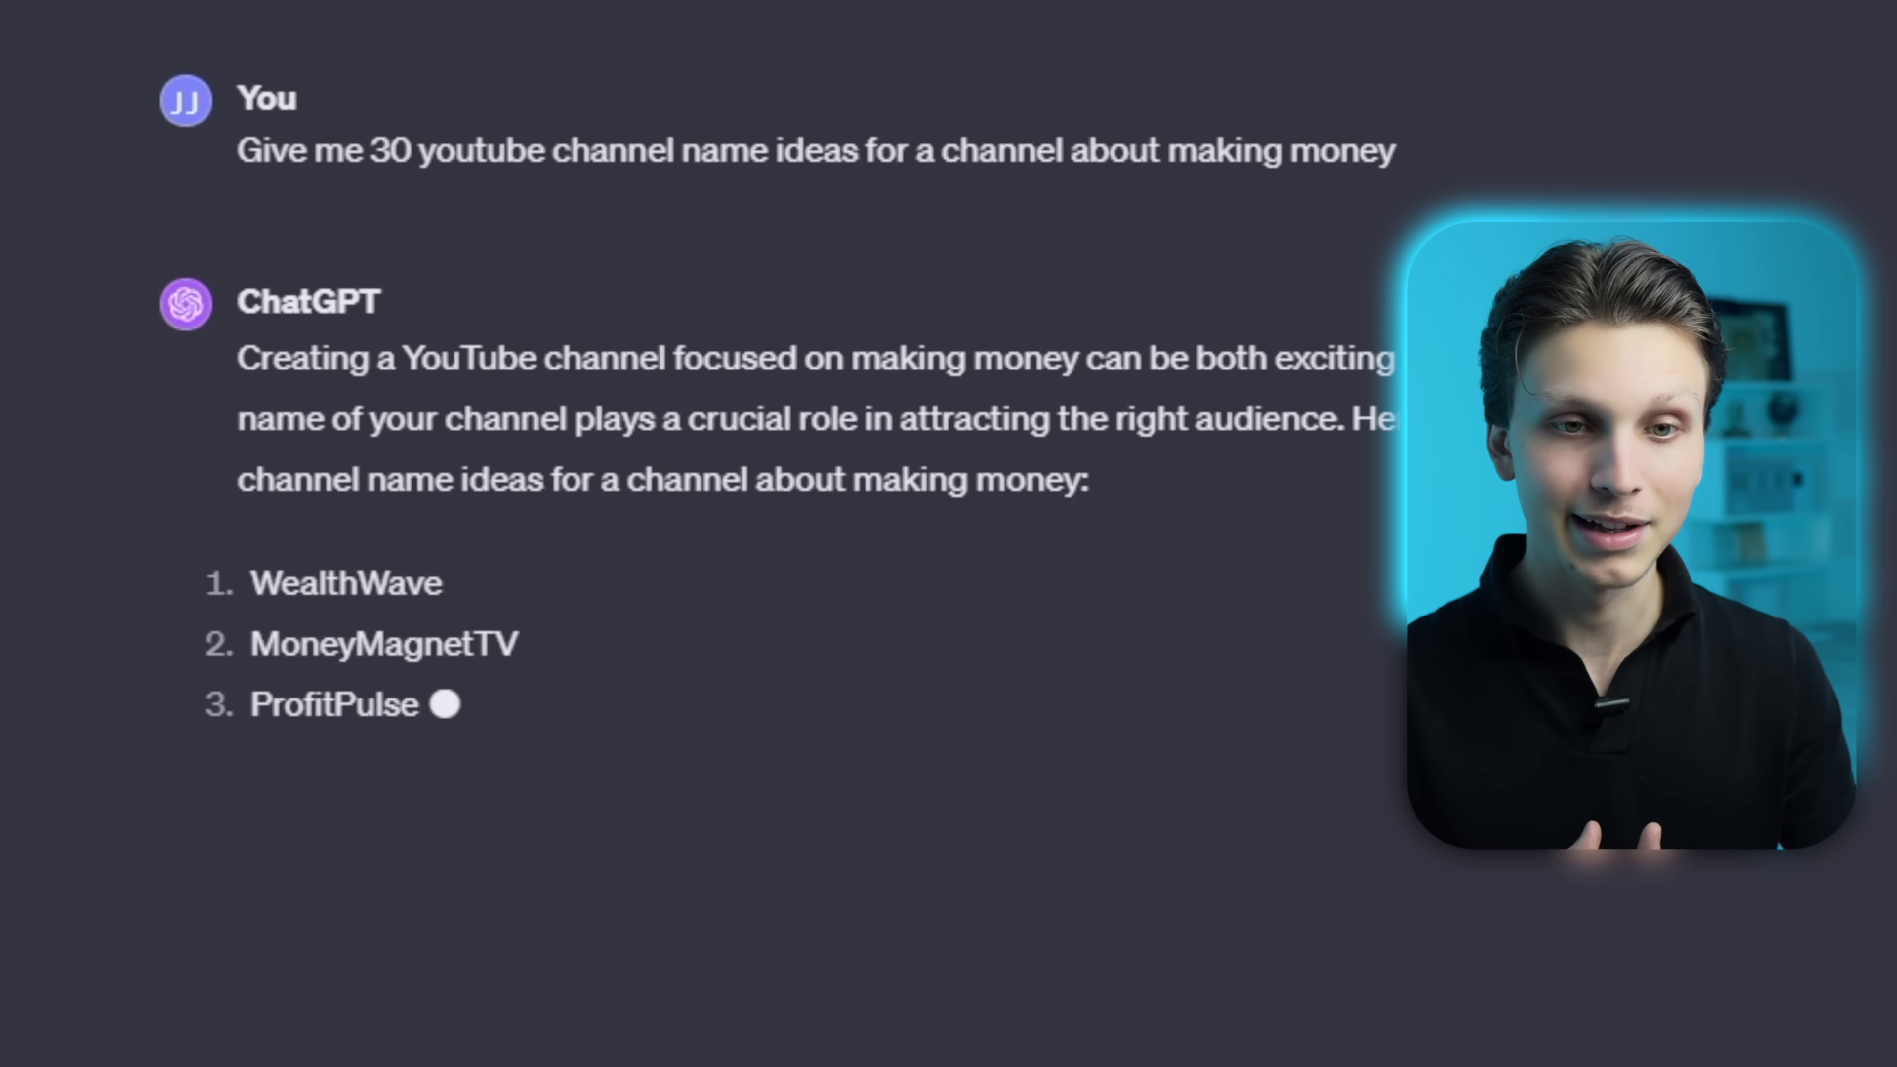
{"action": "left_click_drag", "start_coordinate": [282, 582], "coordinate": [436, 757]}
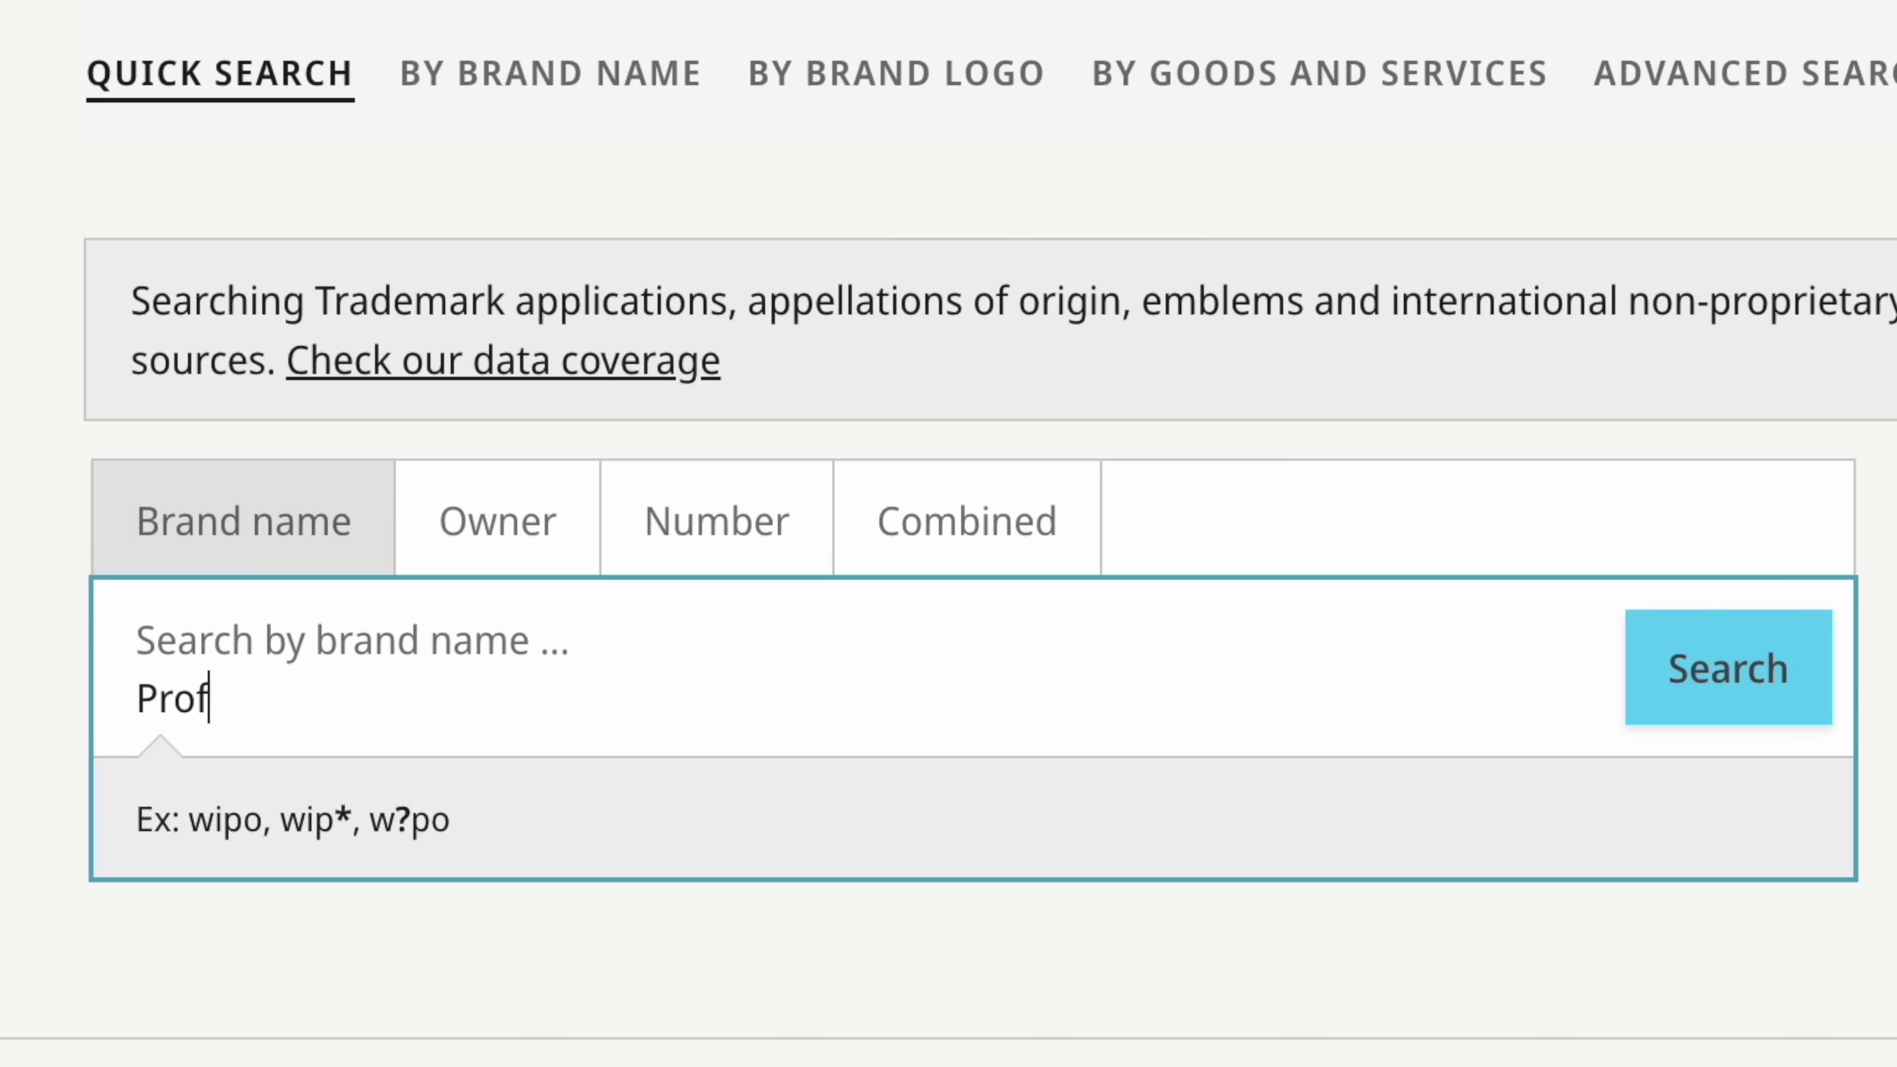
- Search the brand database for ProfitPulse and review the five existing trademark results
{"action": "type", "text": "ulse"}
{"action": "key", "text": "Return"}
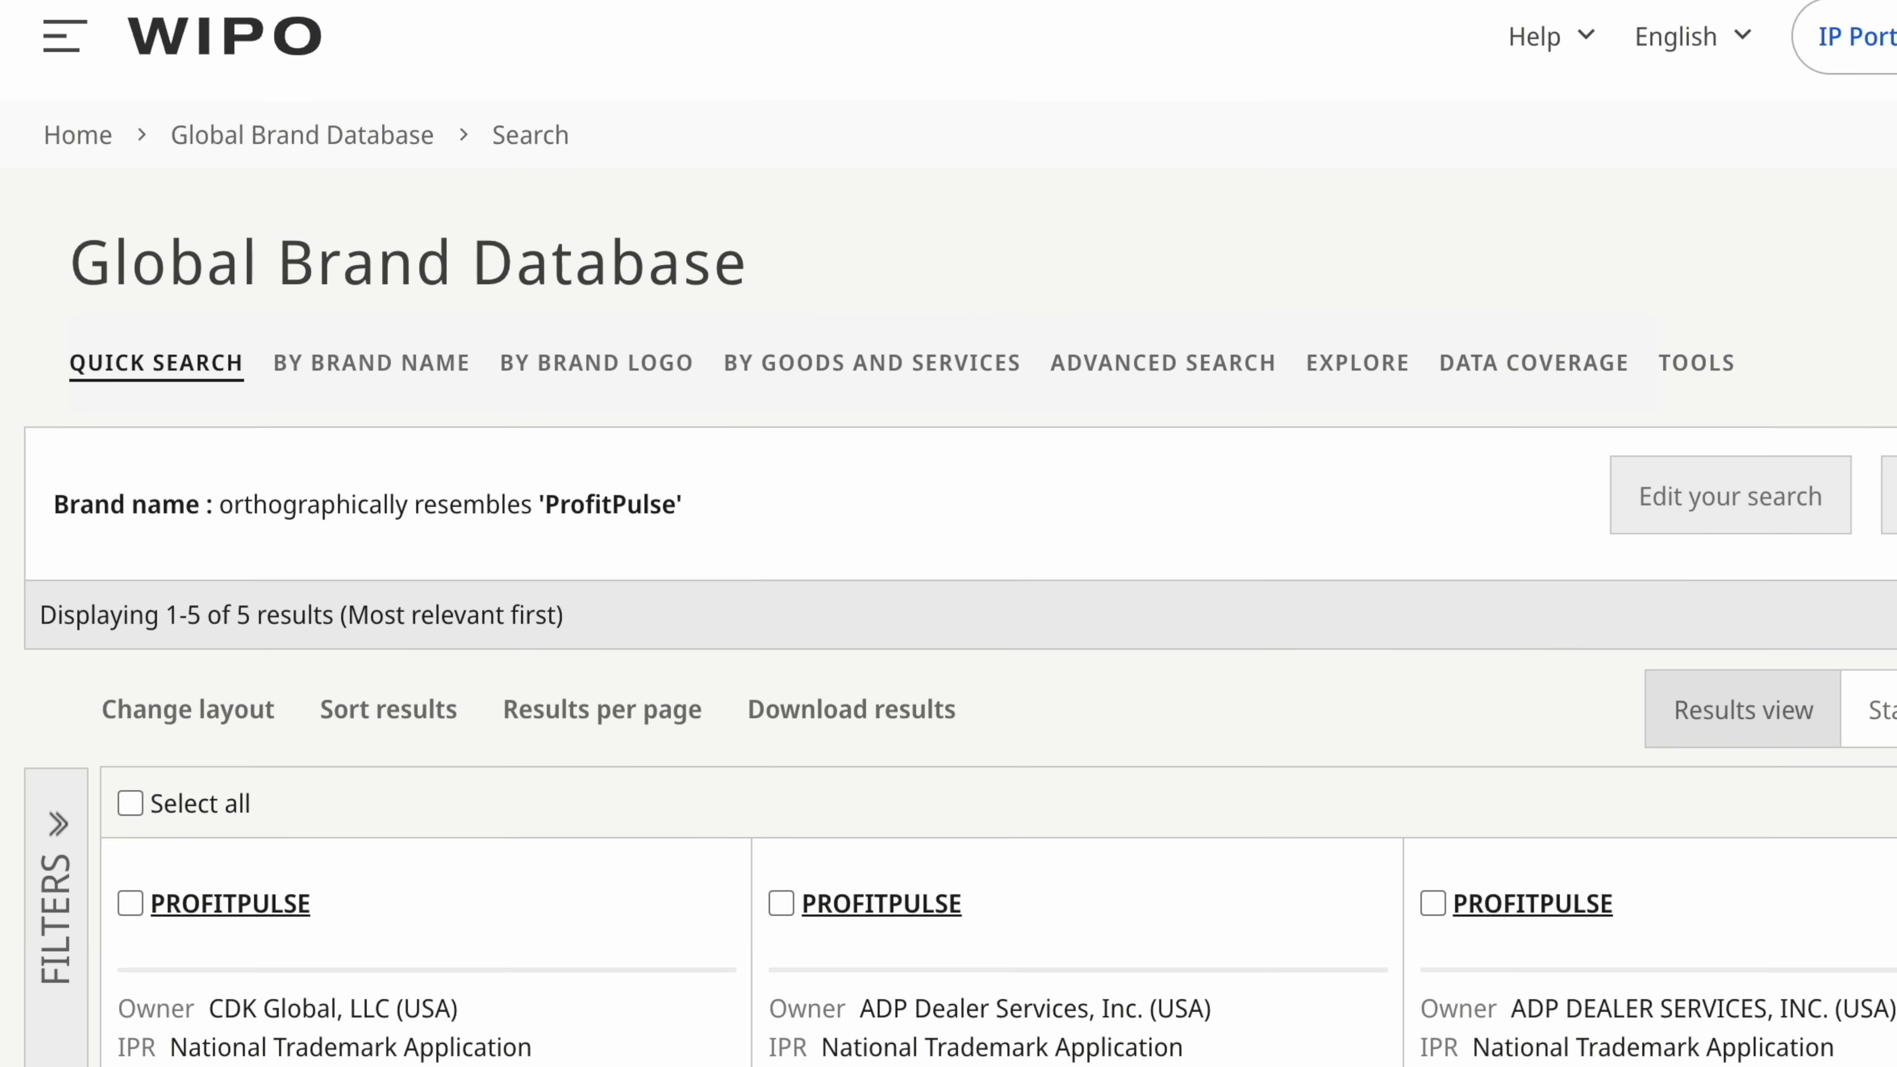
{"action": "scroll", "coordinate": [948, 568], "scroll_direction": "down", "scroll_amount": 5}
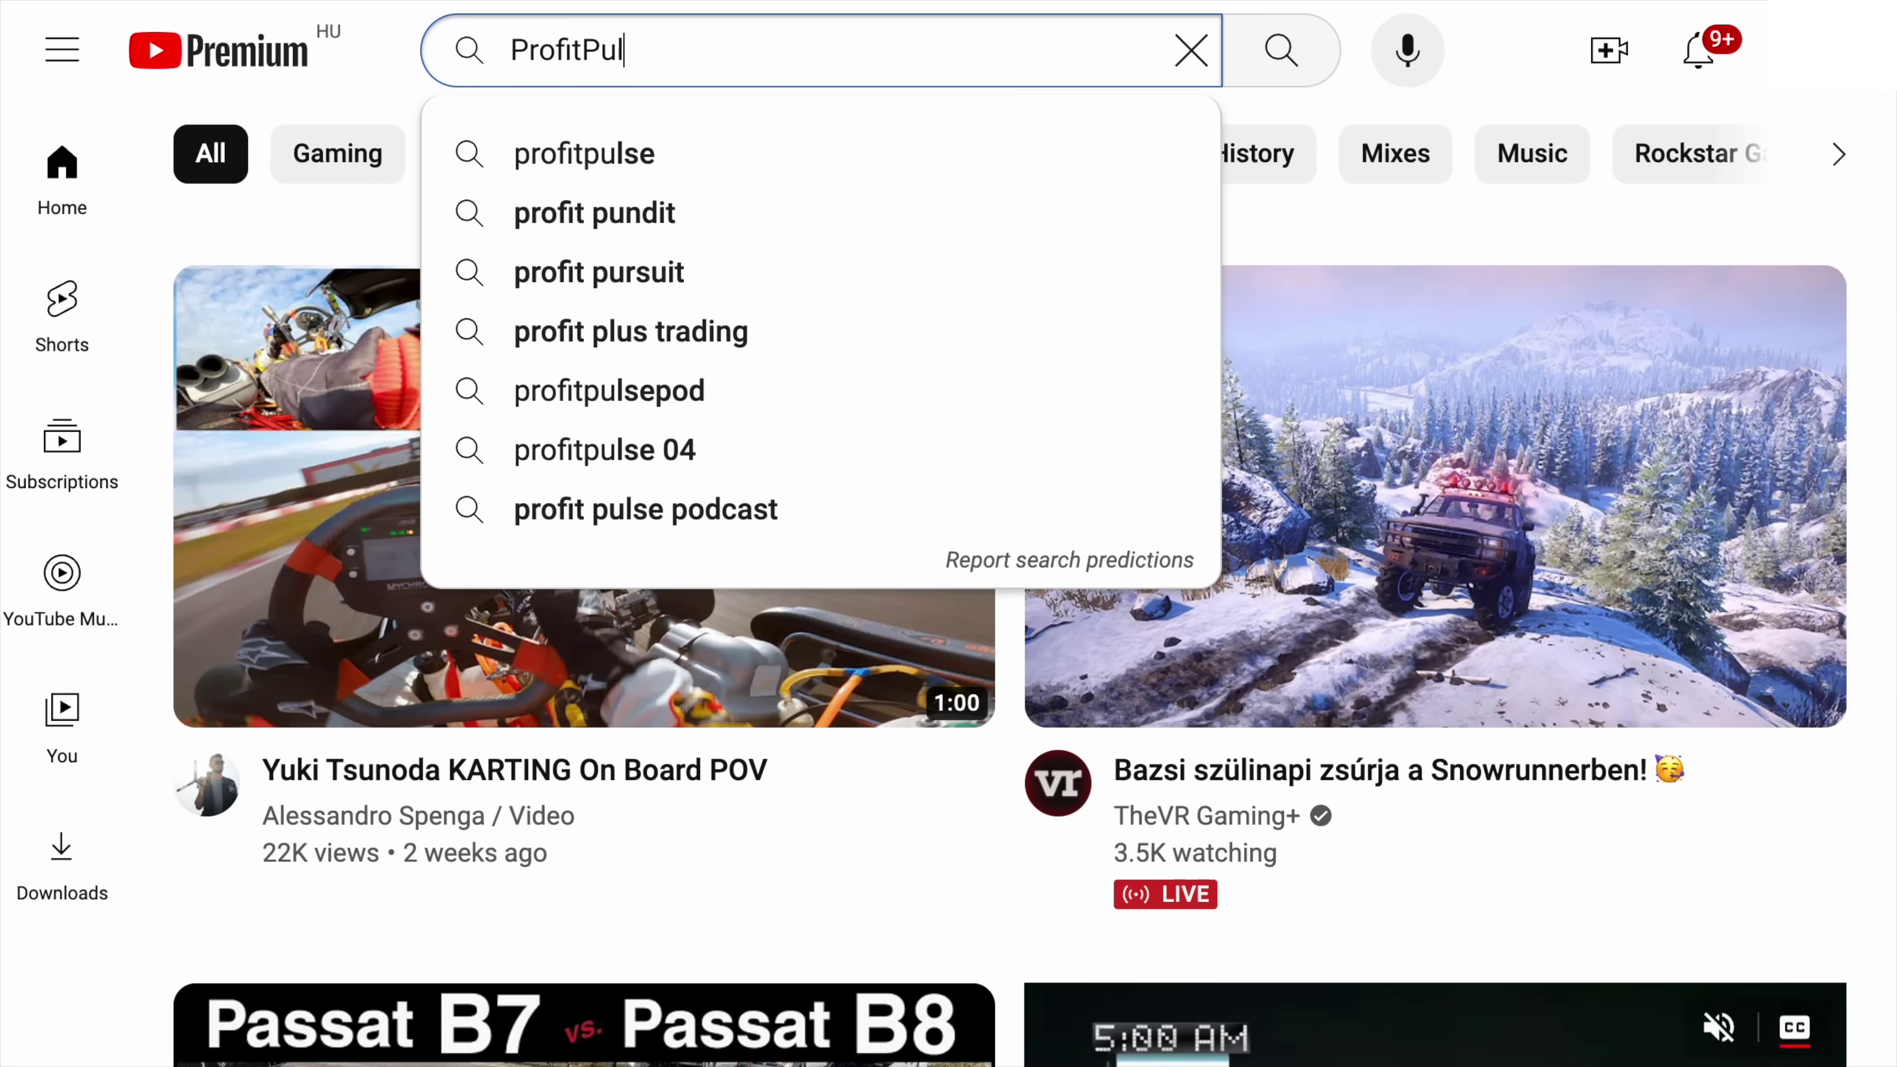
{"action": "type", "text": "se"}
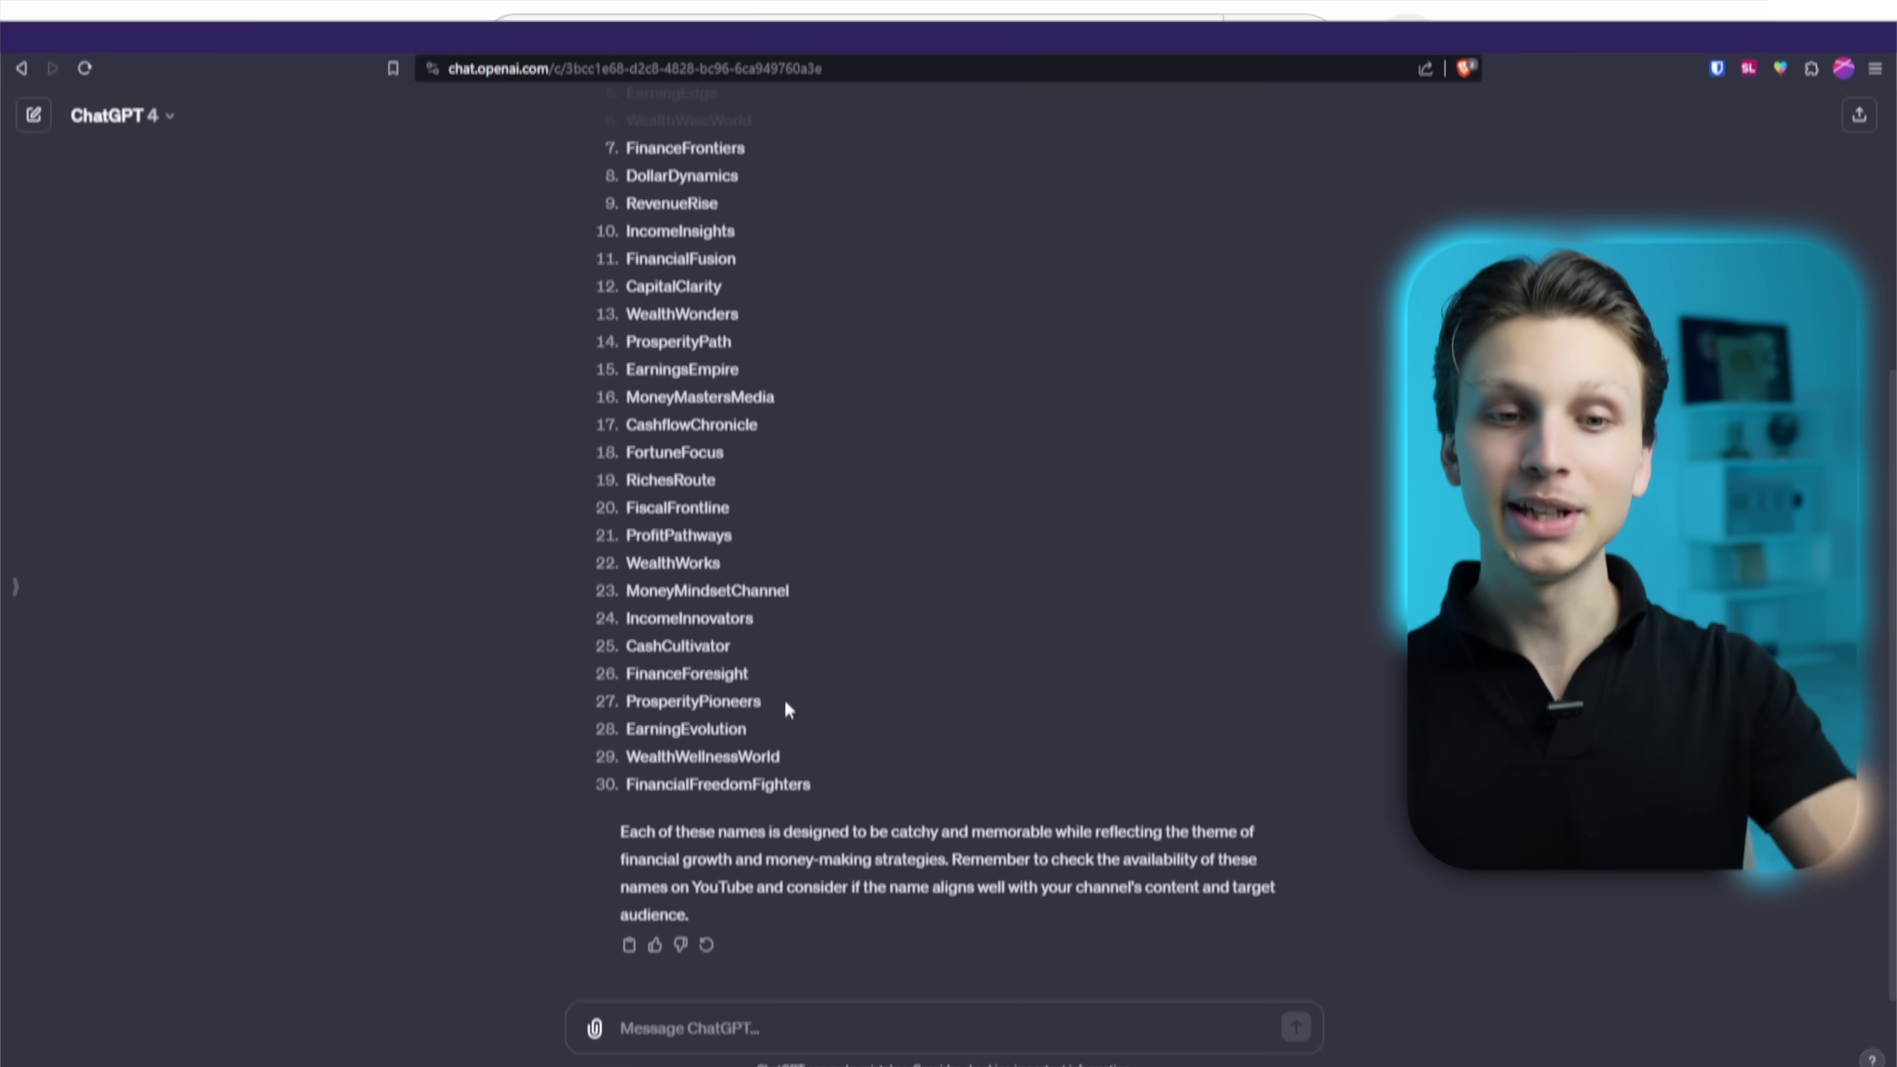
{"action": "left_click_drag", "start_coordinate": [887, 832], "coordinate": [700, 313]}
{"action": "scroll", "coordinate": [694, 429], "scroll_direction": "up", "scroll_amount": 4}
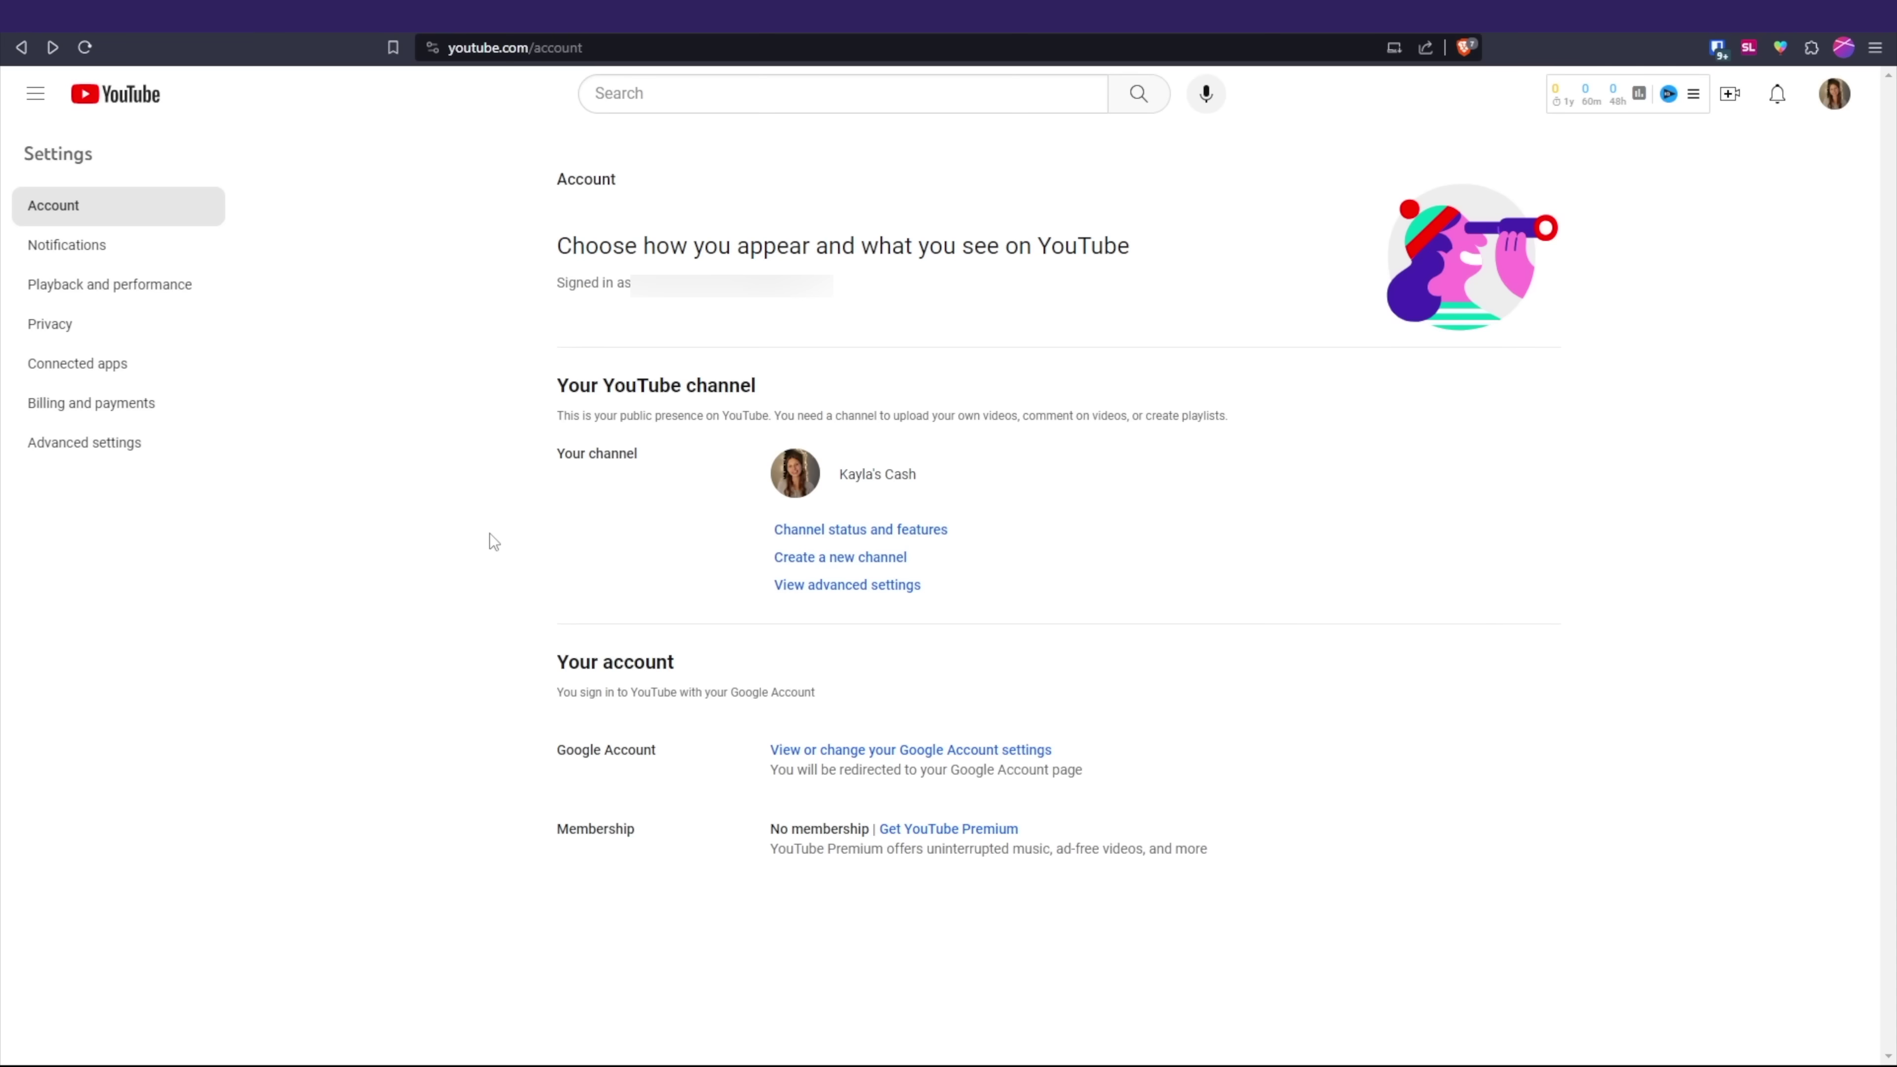
- Go to the Kayla's Cash channel page and start editing its profile picture
{"action": "left_click", "coordinate": [1842, 96]}
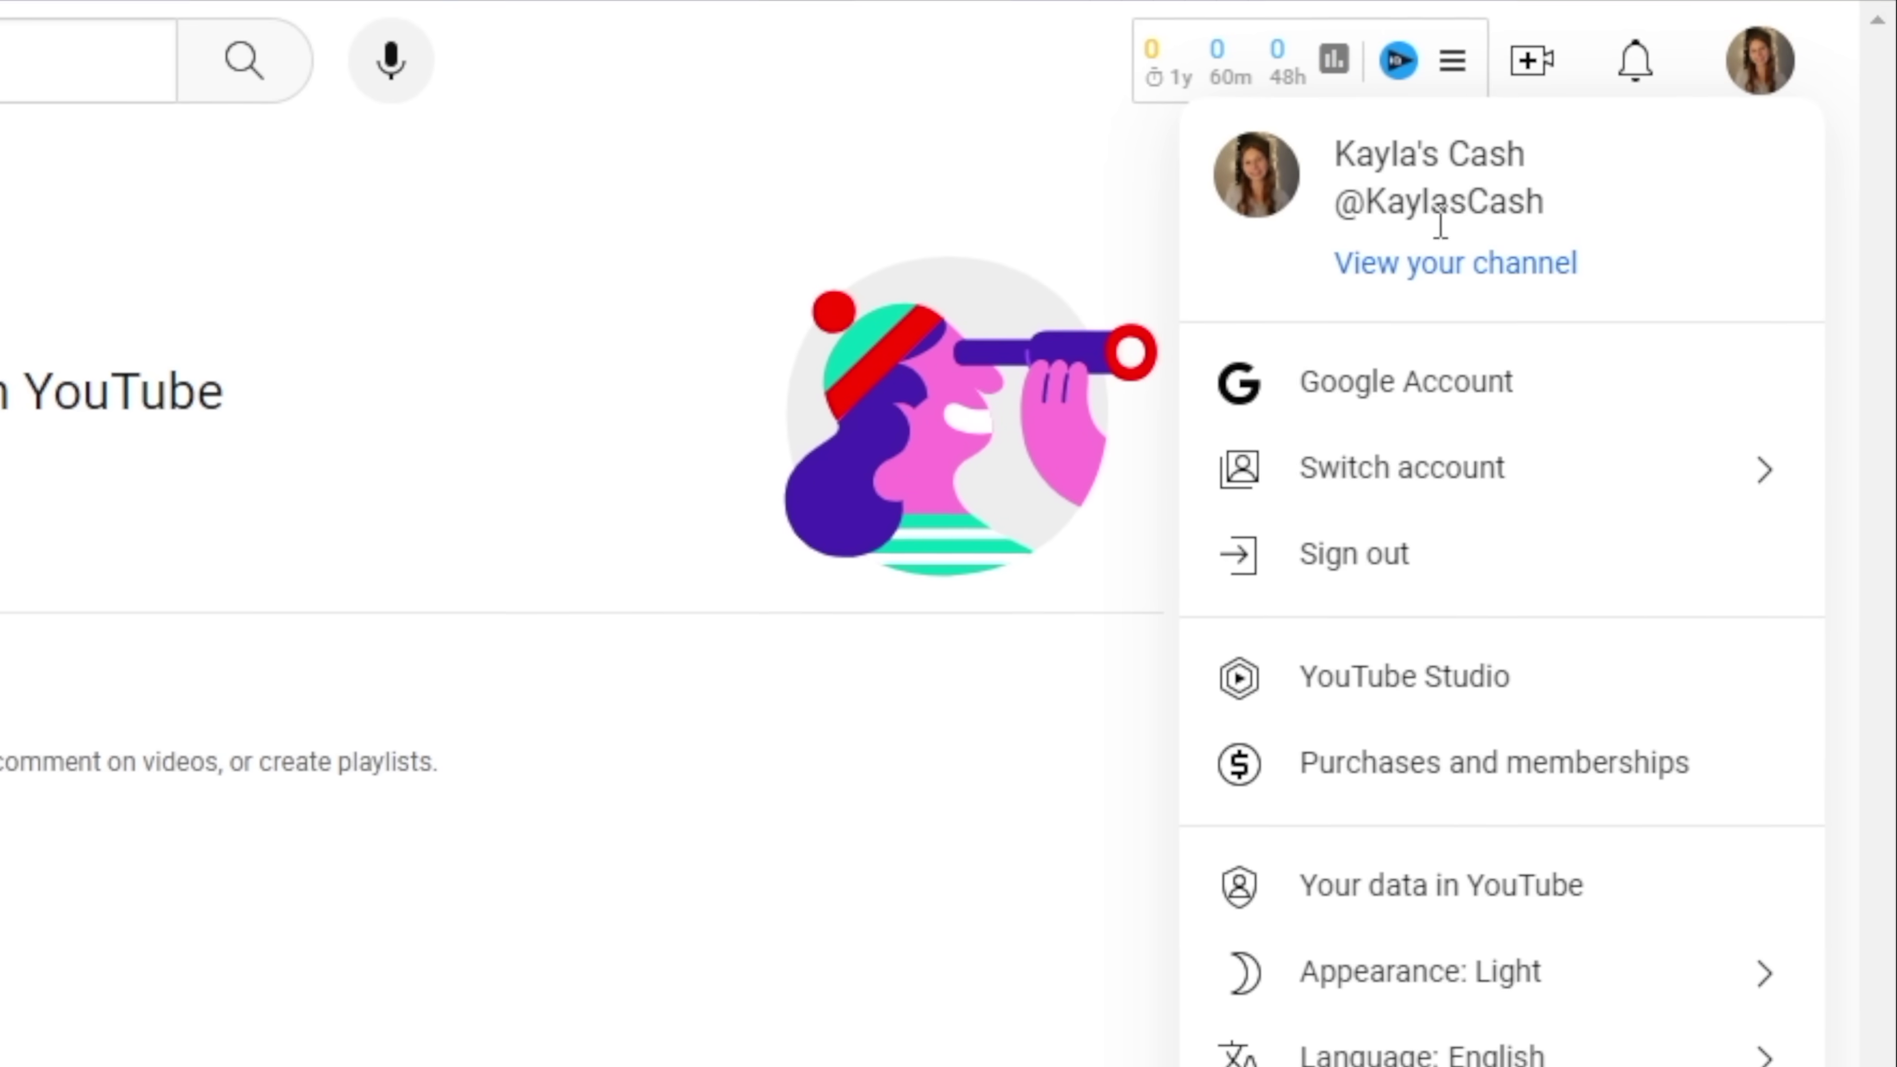
{"action": "left_click", "coordinate": [1486, 262]}
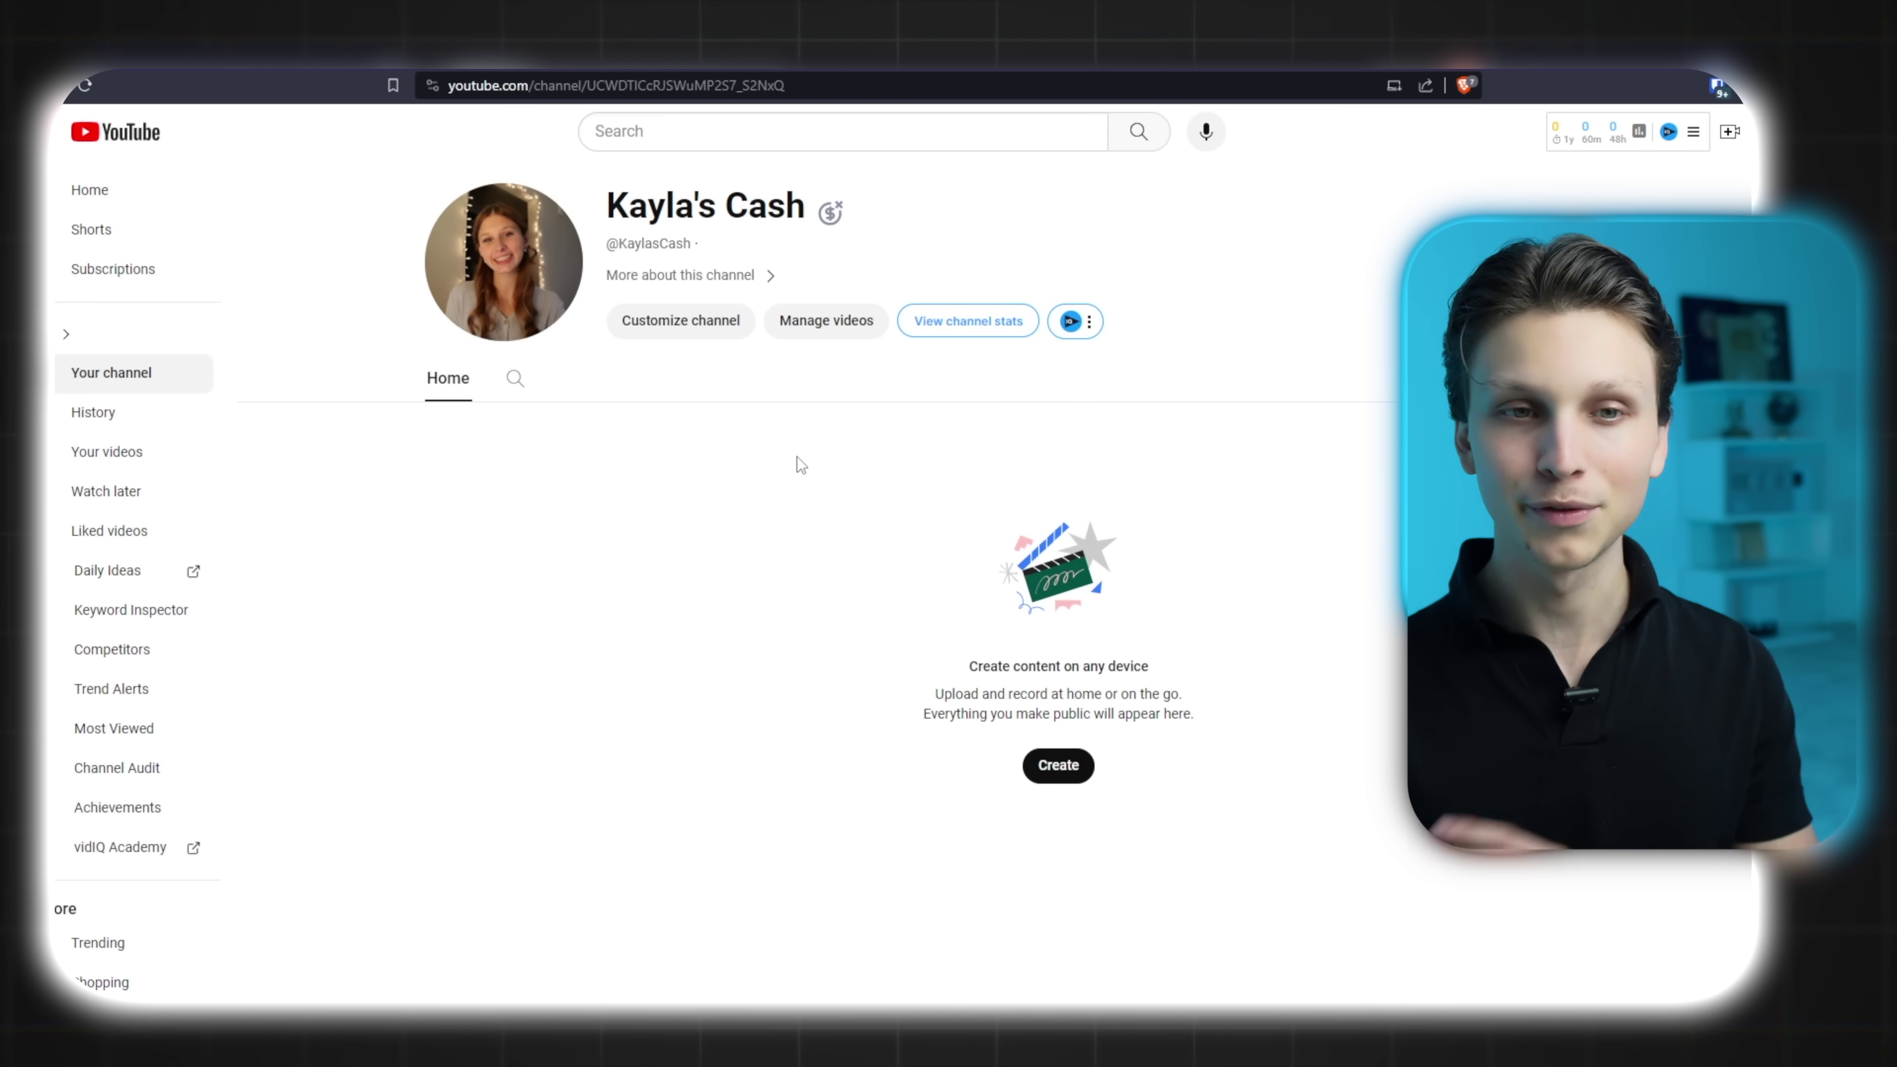
{"action": "left_click", "coordinate": [498, 259]}
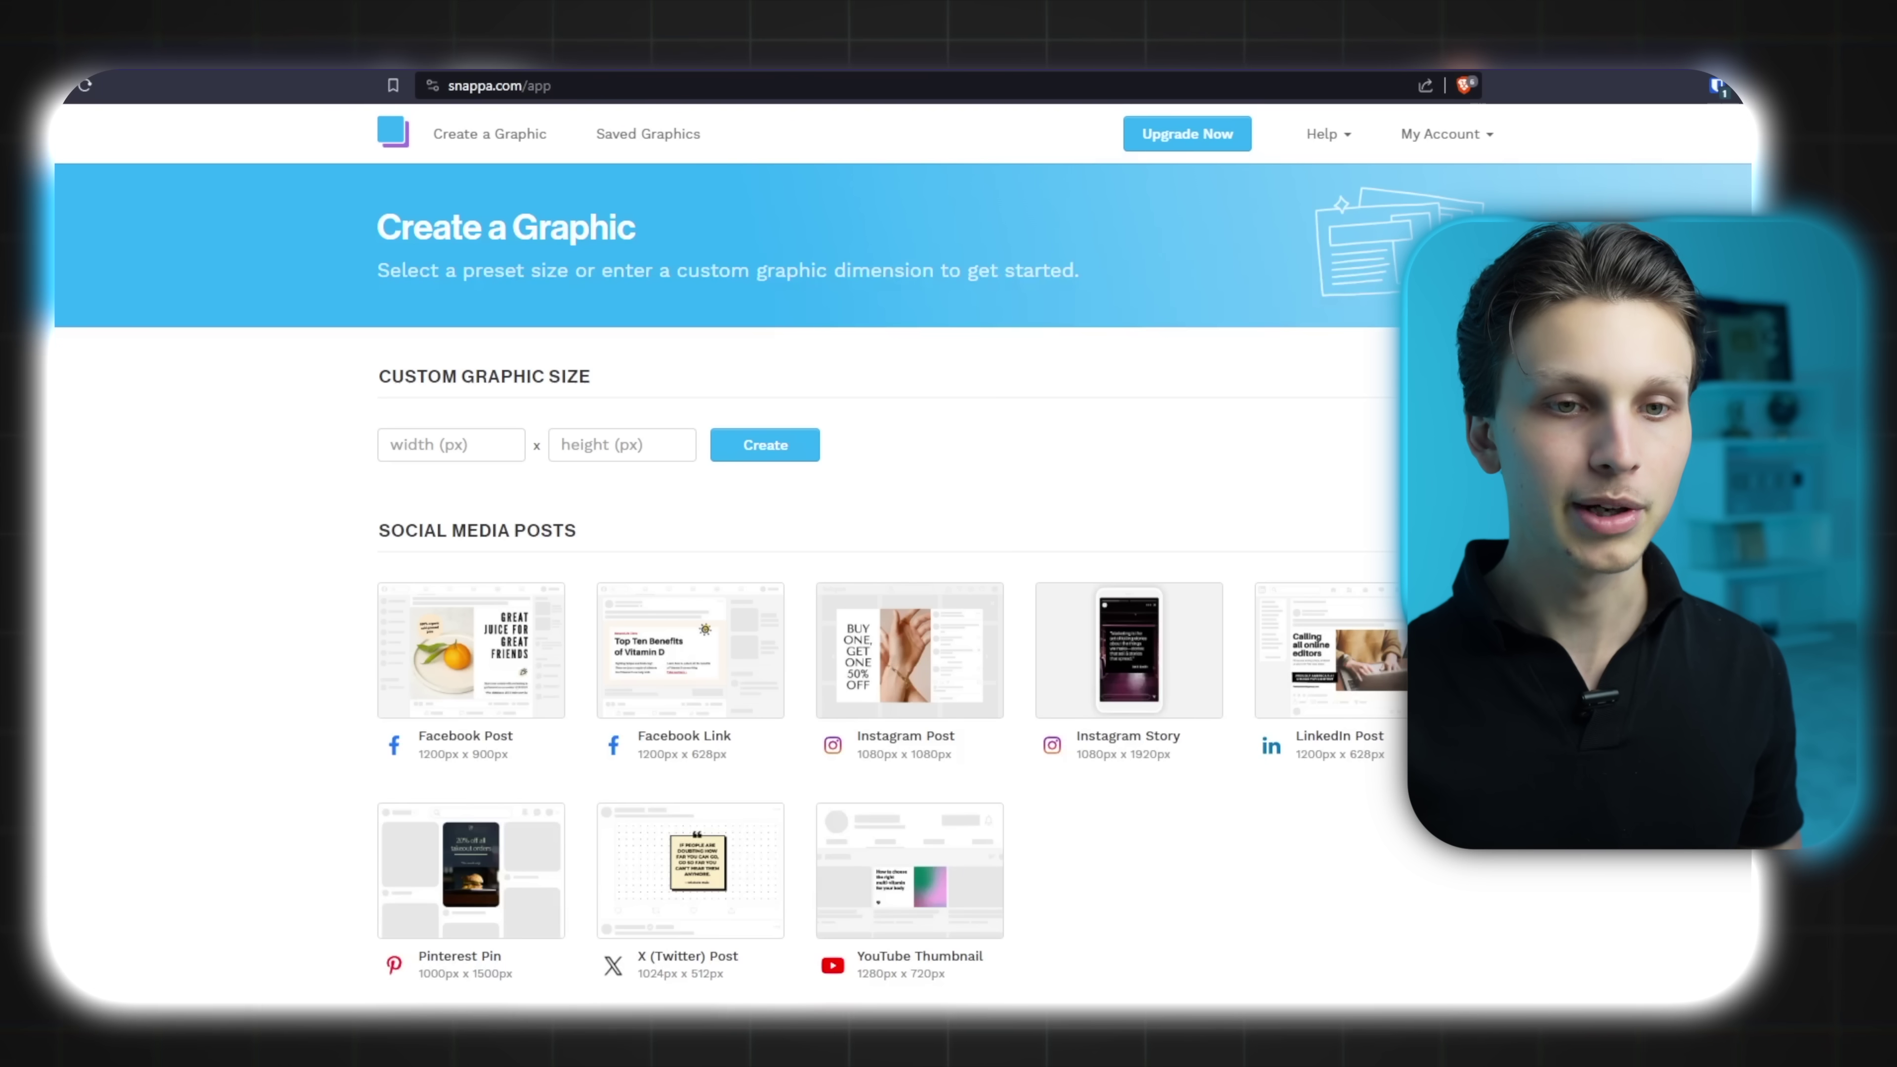
- Review the profile picture and banner image size requirements on the Studio Branding page
{"action": "left_click", "coordinate": [488, 435]}
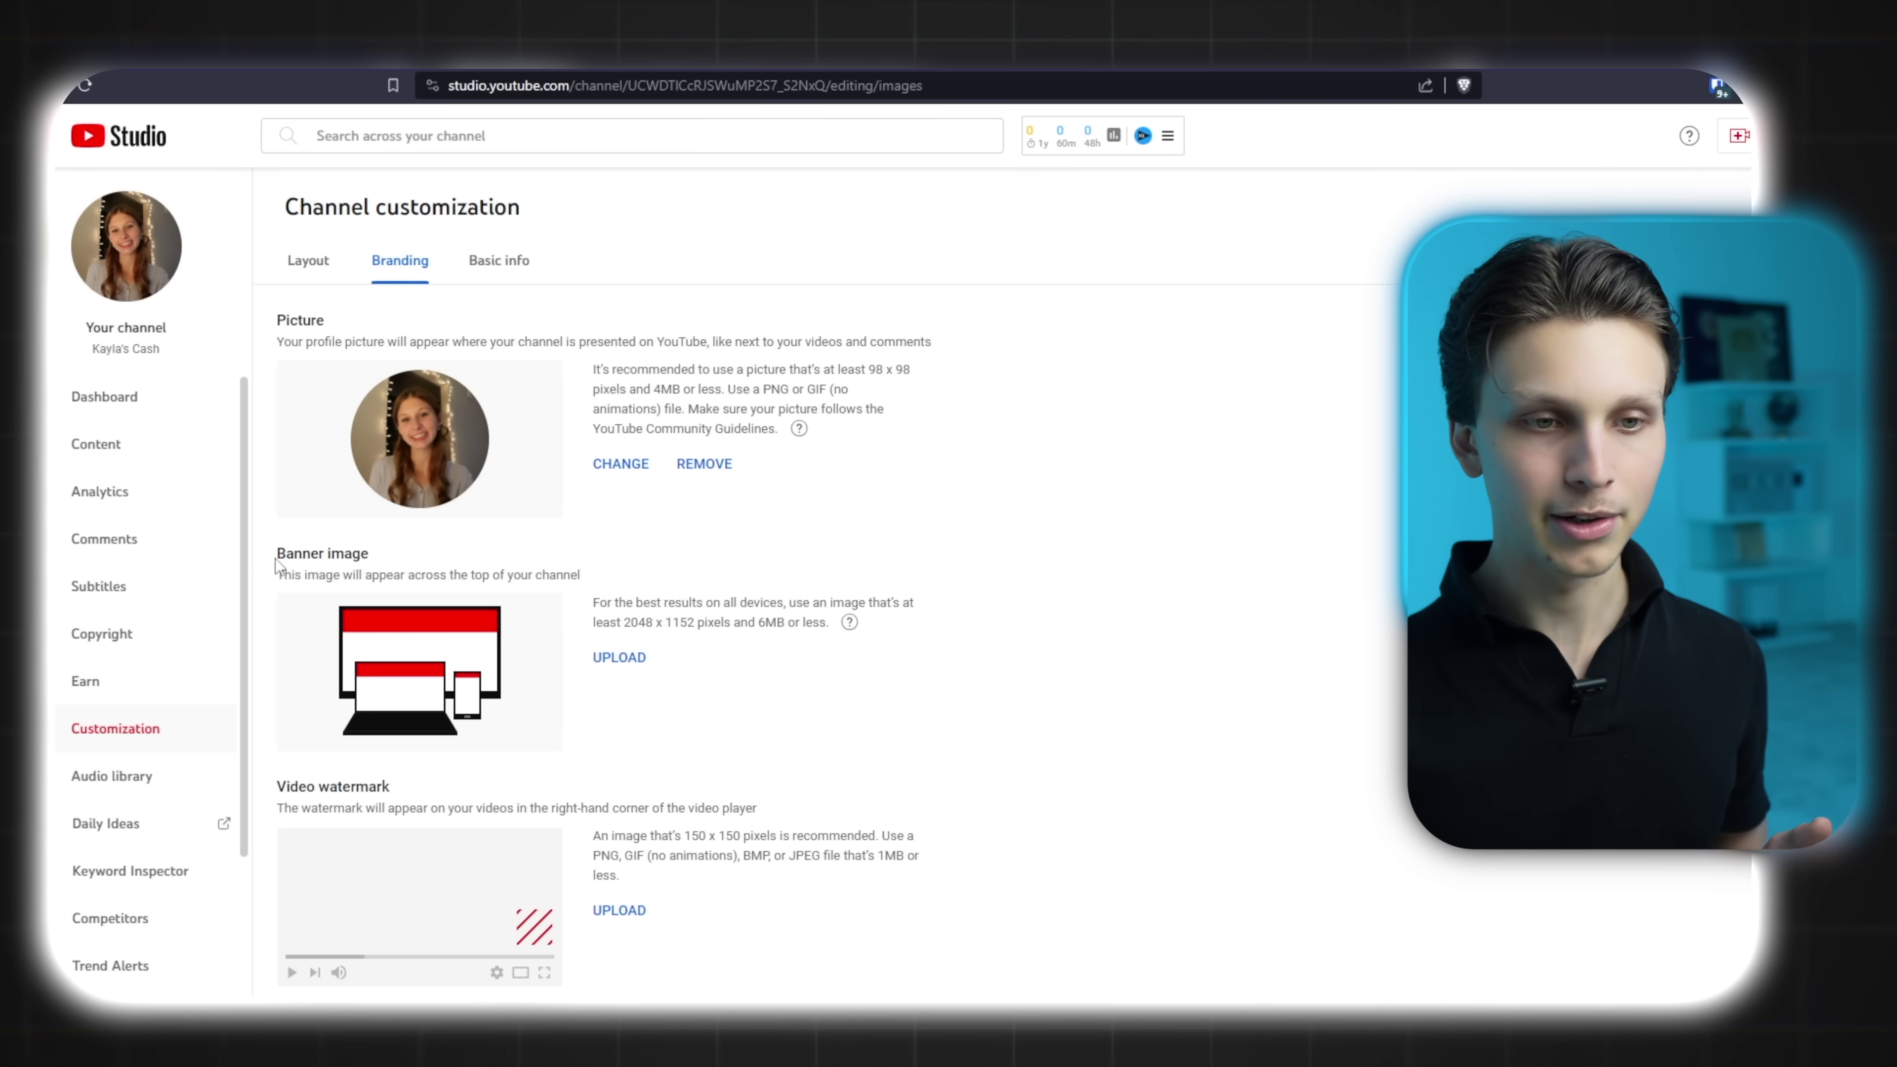
{"action": "left_click", "coordinate": [603, 570]}
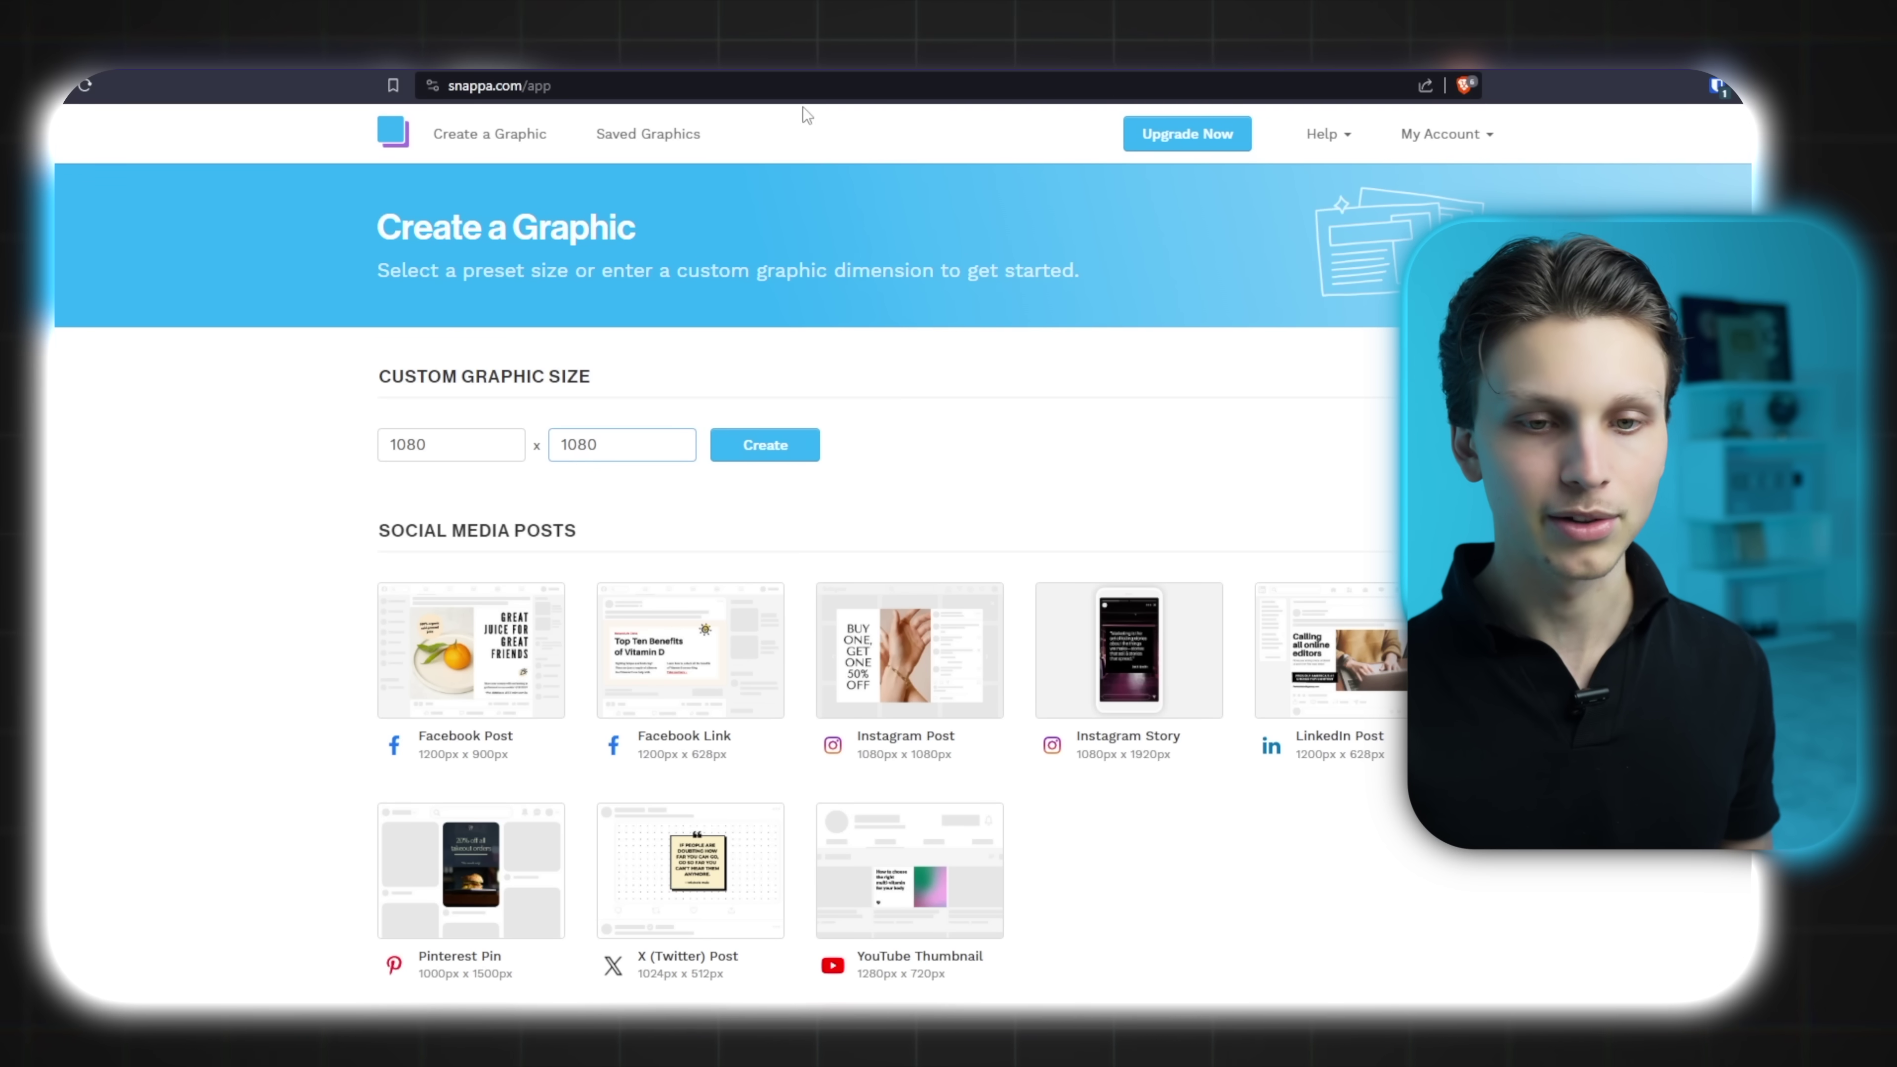
{"action": "scroll", "coordinate": [819, 372], "scroll_direction": "down", "scroll_amount": 15}
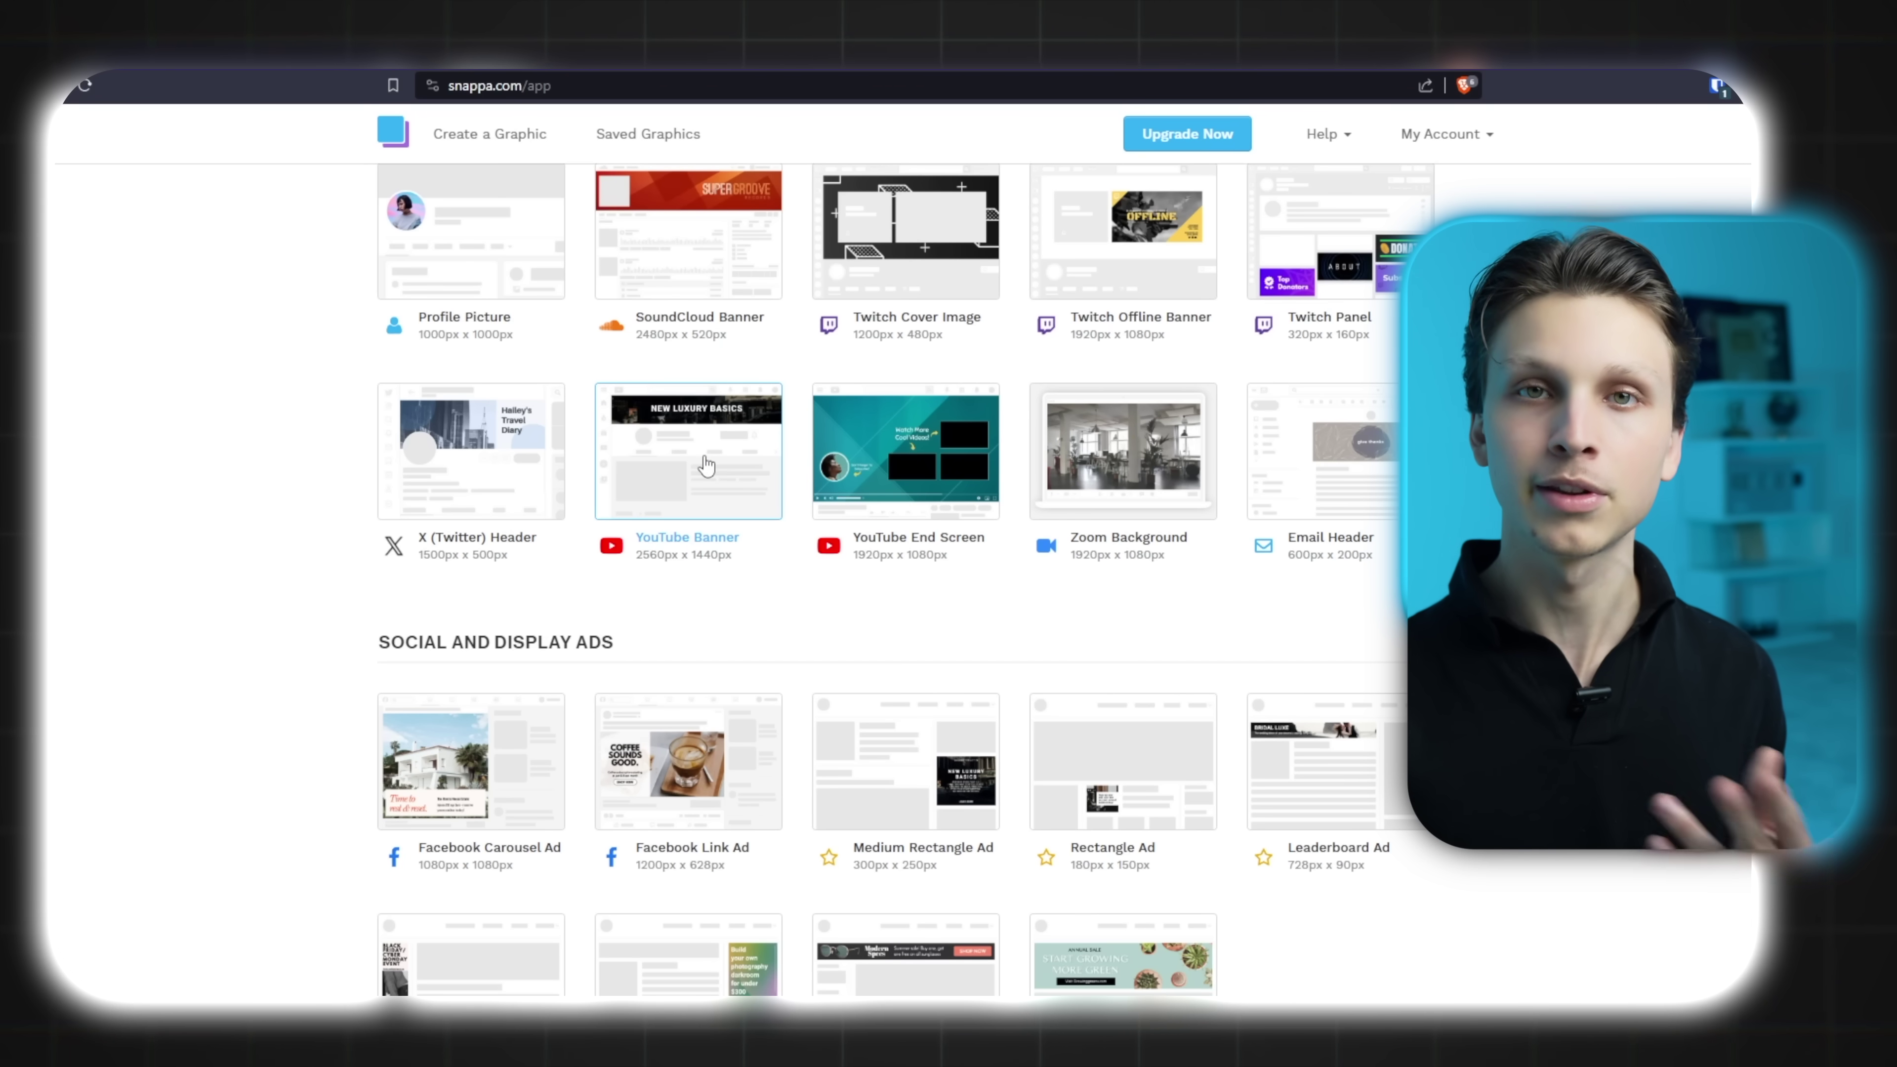
- Pick Snappa's YouTube Banner preset and start from the Beauty Talks with Kate template
{"action": "left_click", "coordinate": [710, 508]}
{"action": "scroll", "coordinate": [696, 450], "scroll_direction": "down", "scroll_amount": 6}
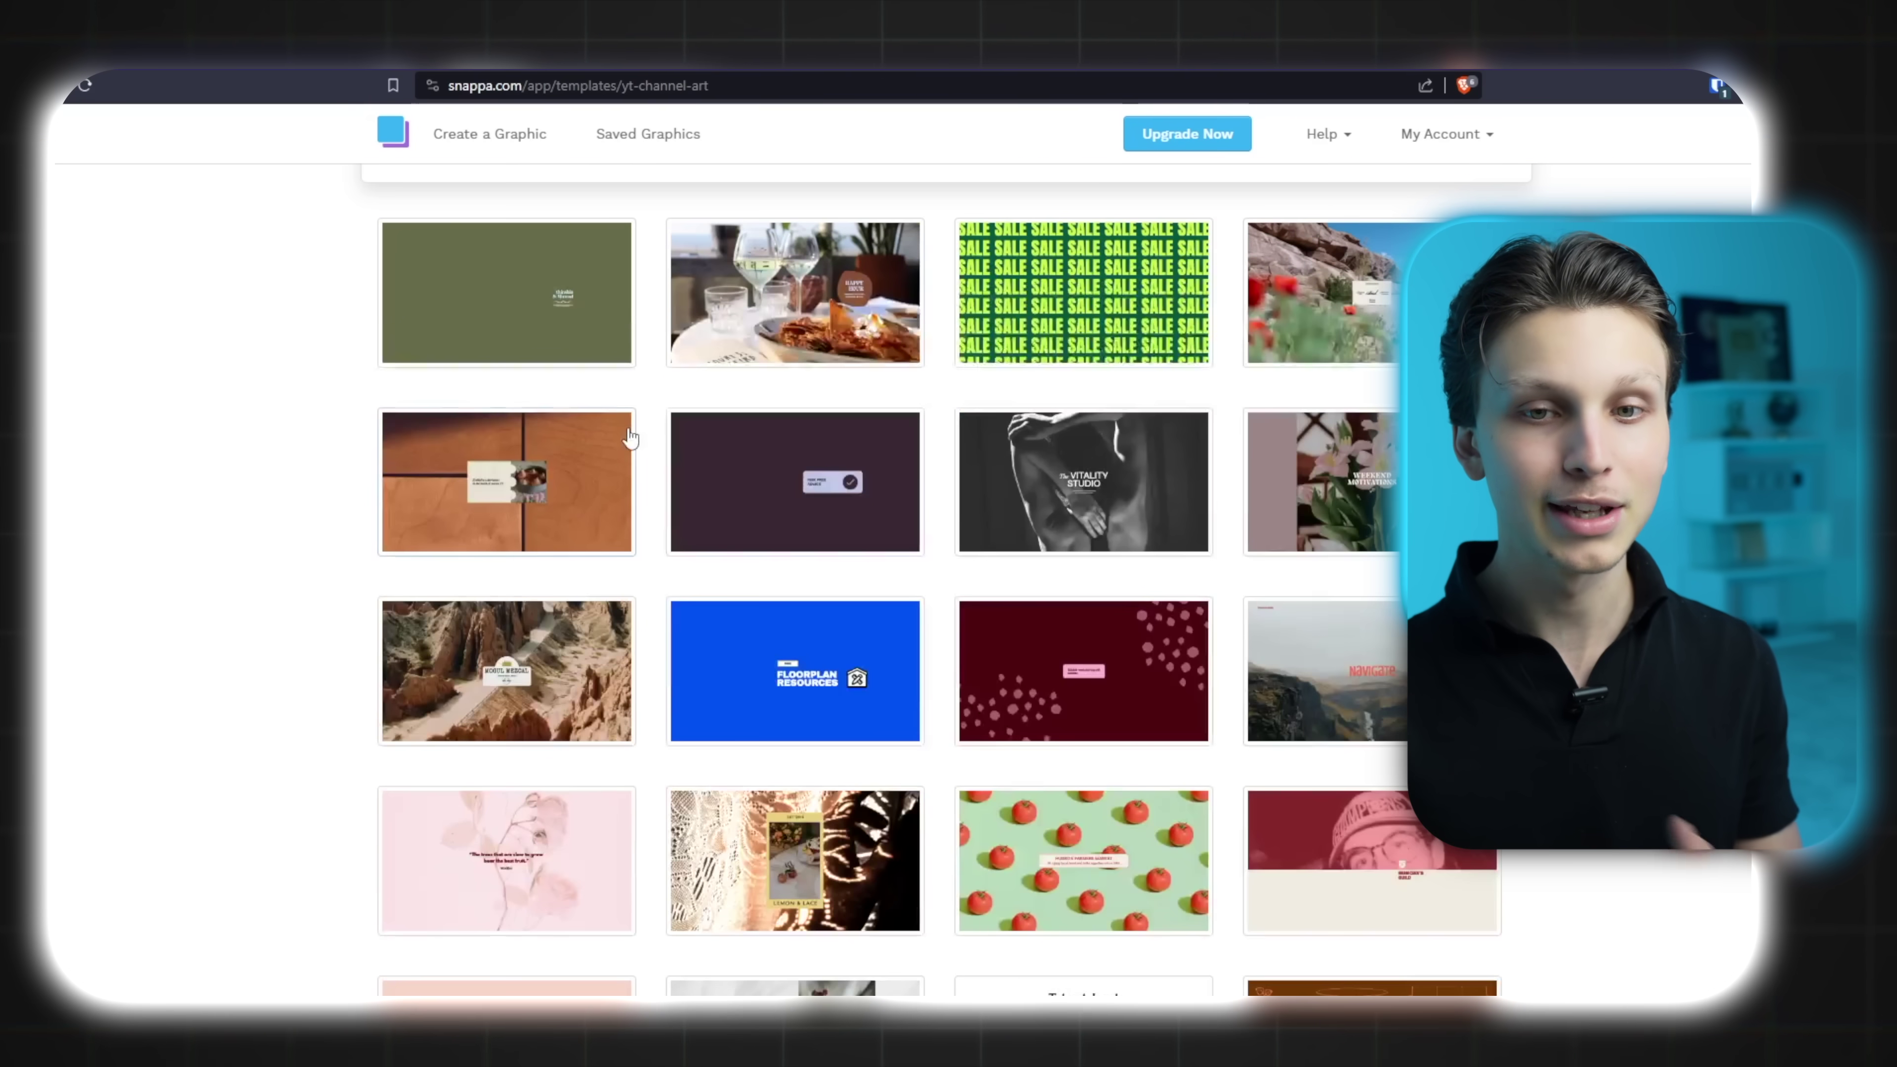
{"action": "scroll", "coordinate": [665, 547], "scroll_direction": "down", "scroll_amount": 6}
{"action": "scroll", "coordinate": [665, 554], "scroll_direction": "down", "scroll_amount": 15}
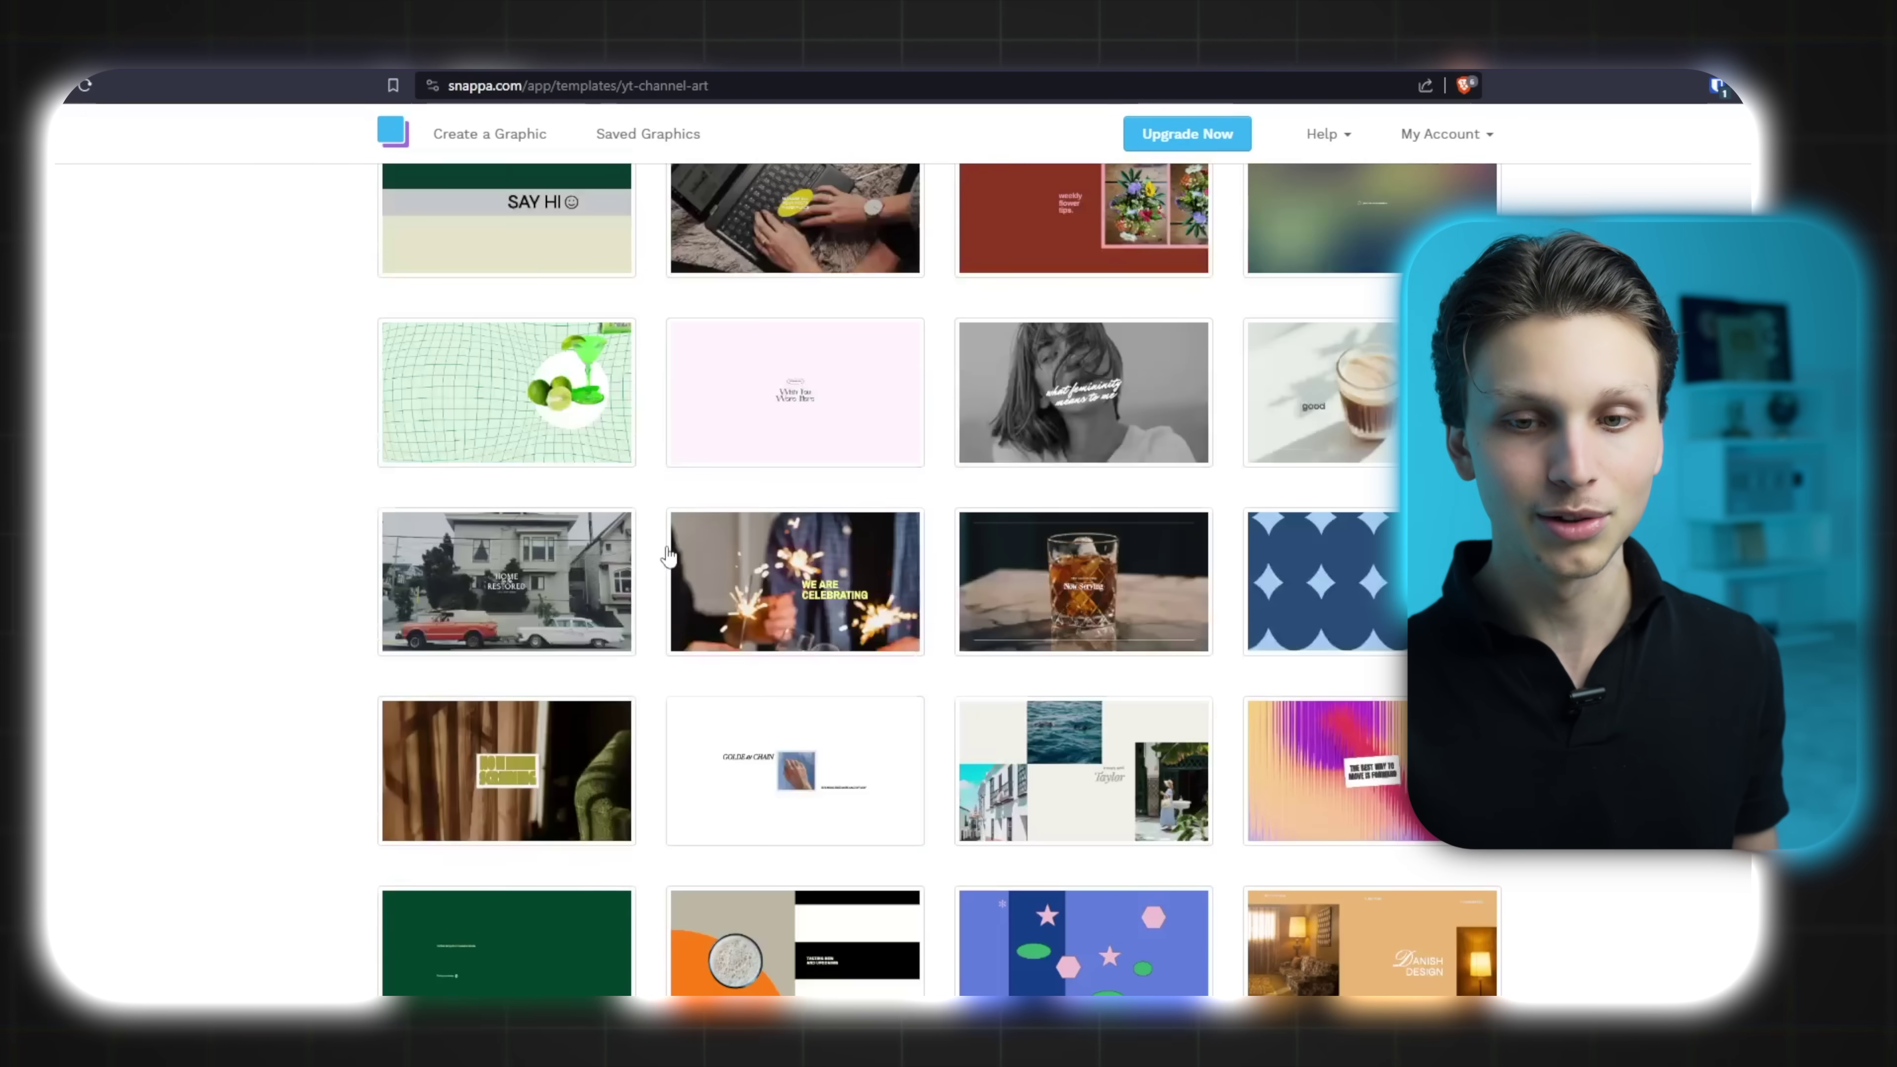
{"action": "scroll", "coordinate": [668, 555], "scroll_direction": "down", "scroll_amount": 15}
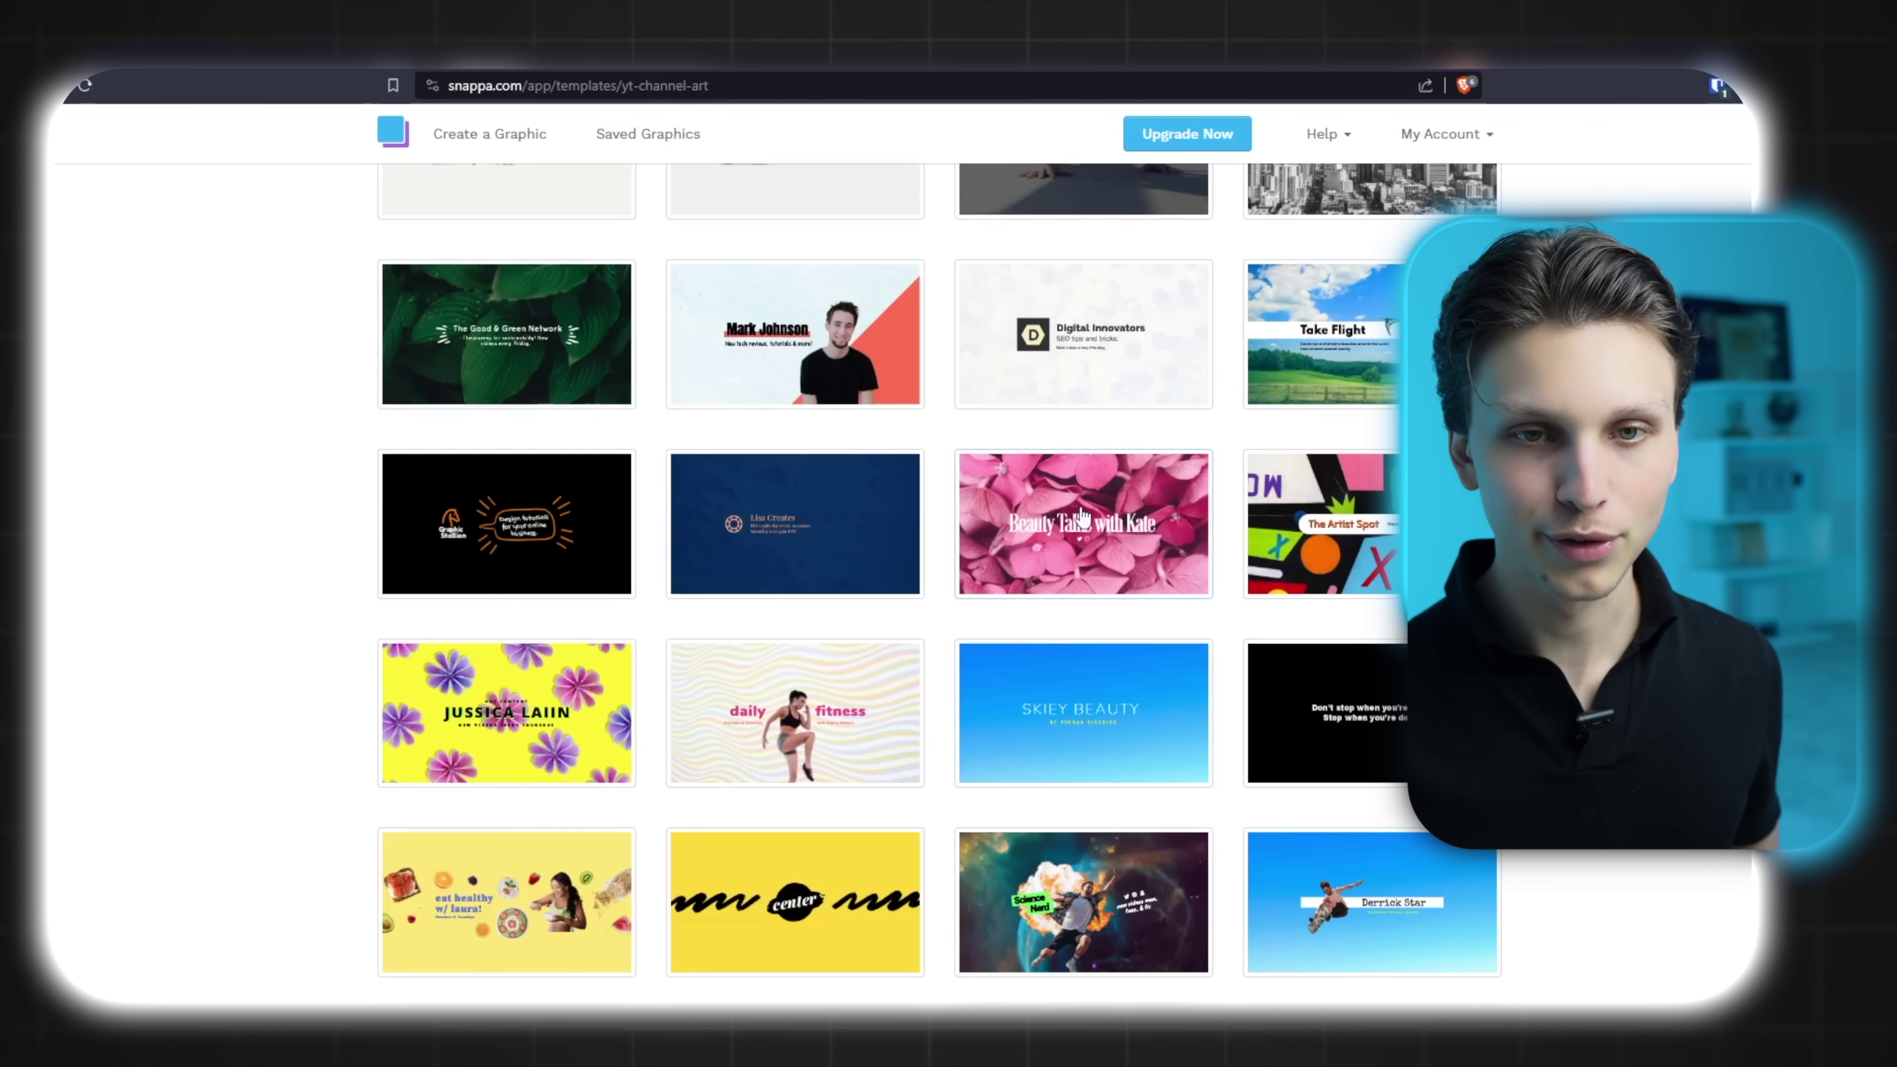
{"action": "left_click", "coordinate": [1118, 538]}
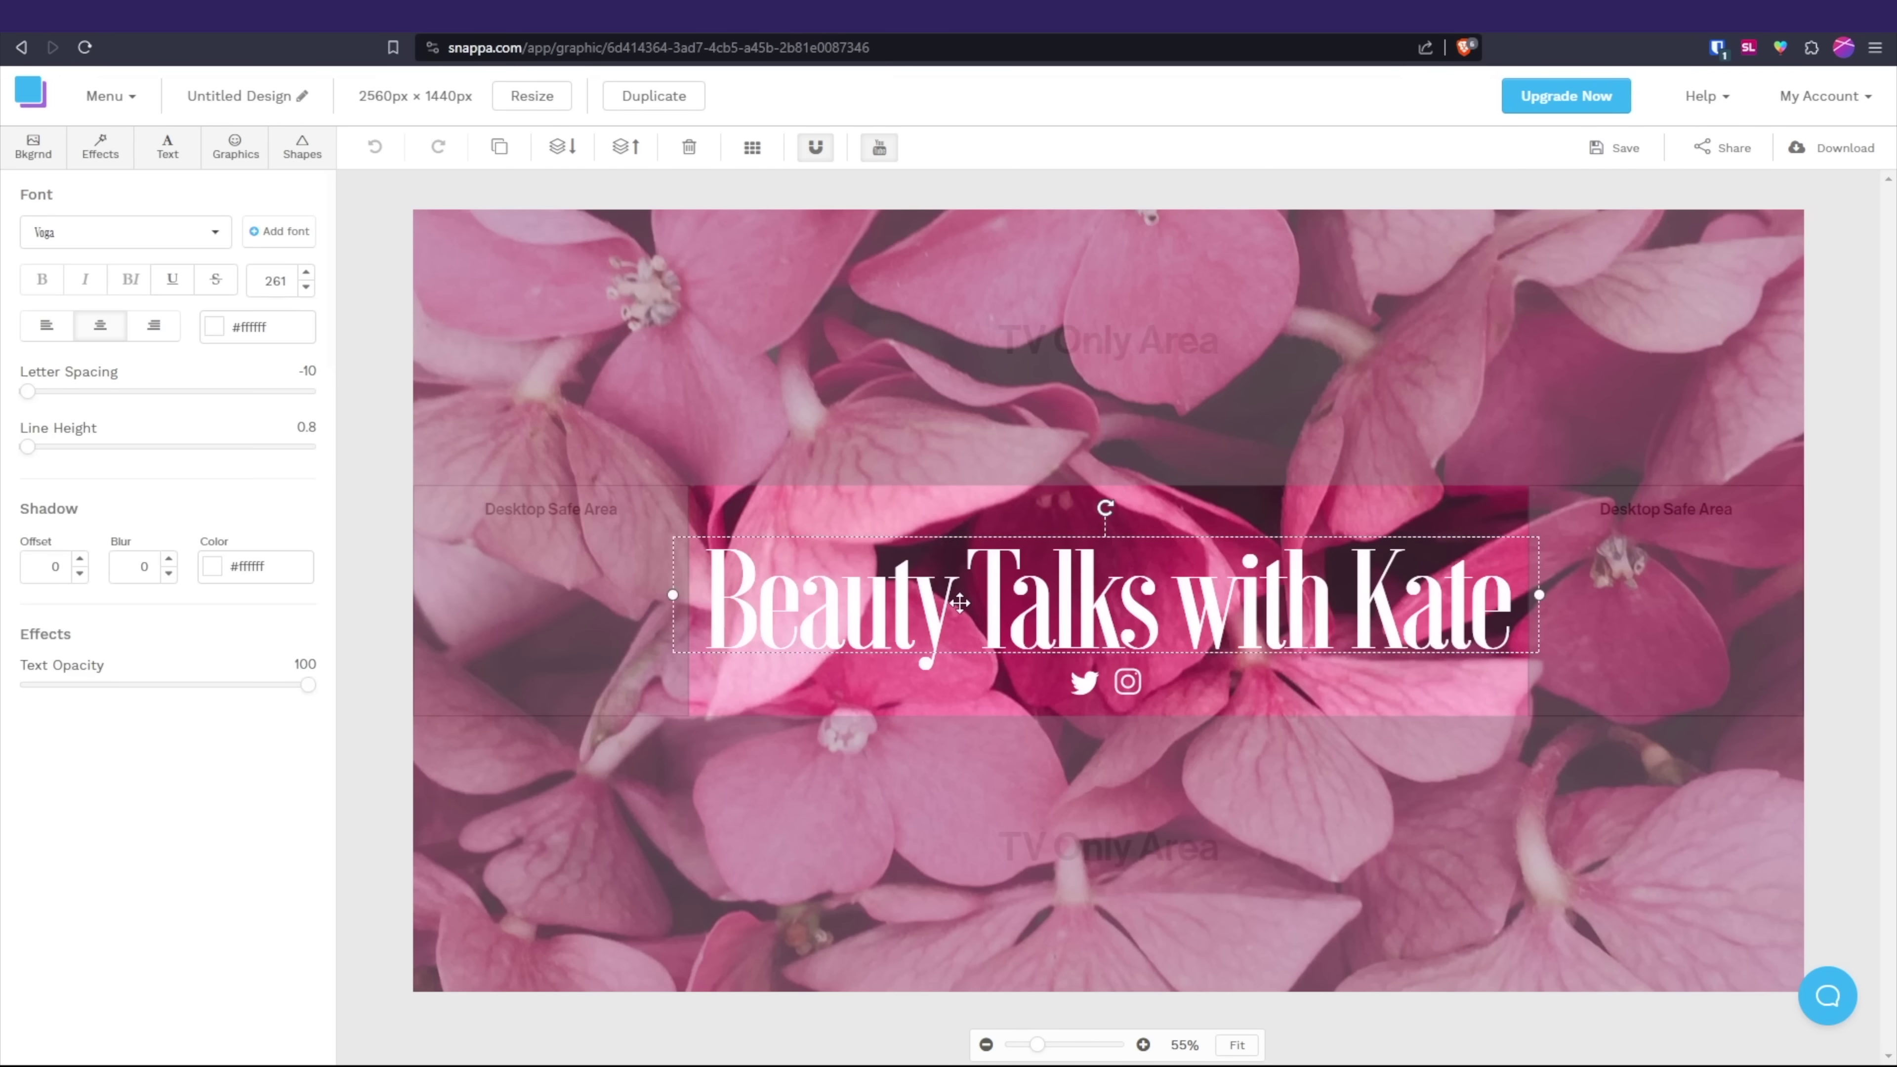
- Replace the banner's Beauty Talks with Kate title with 'Kayla's Cash'
{"action": "double_click", "coordinate": [960, 602]}
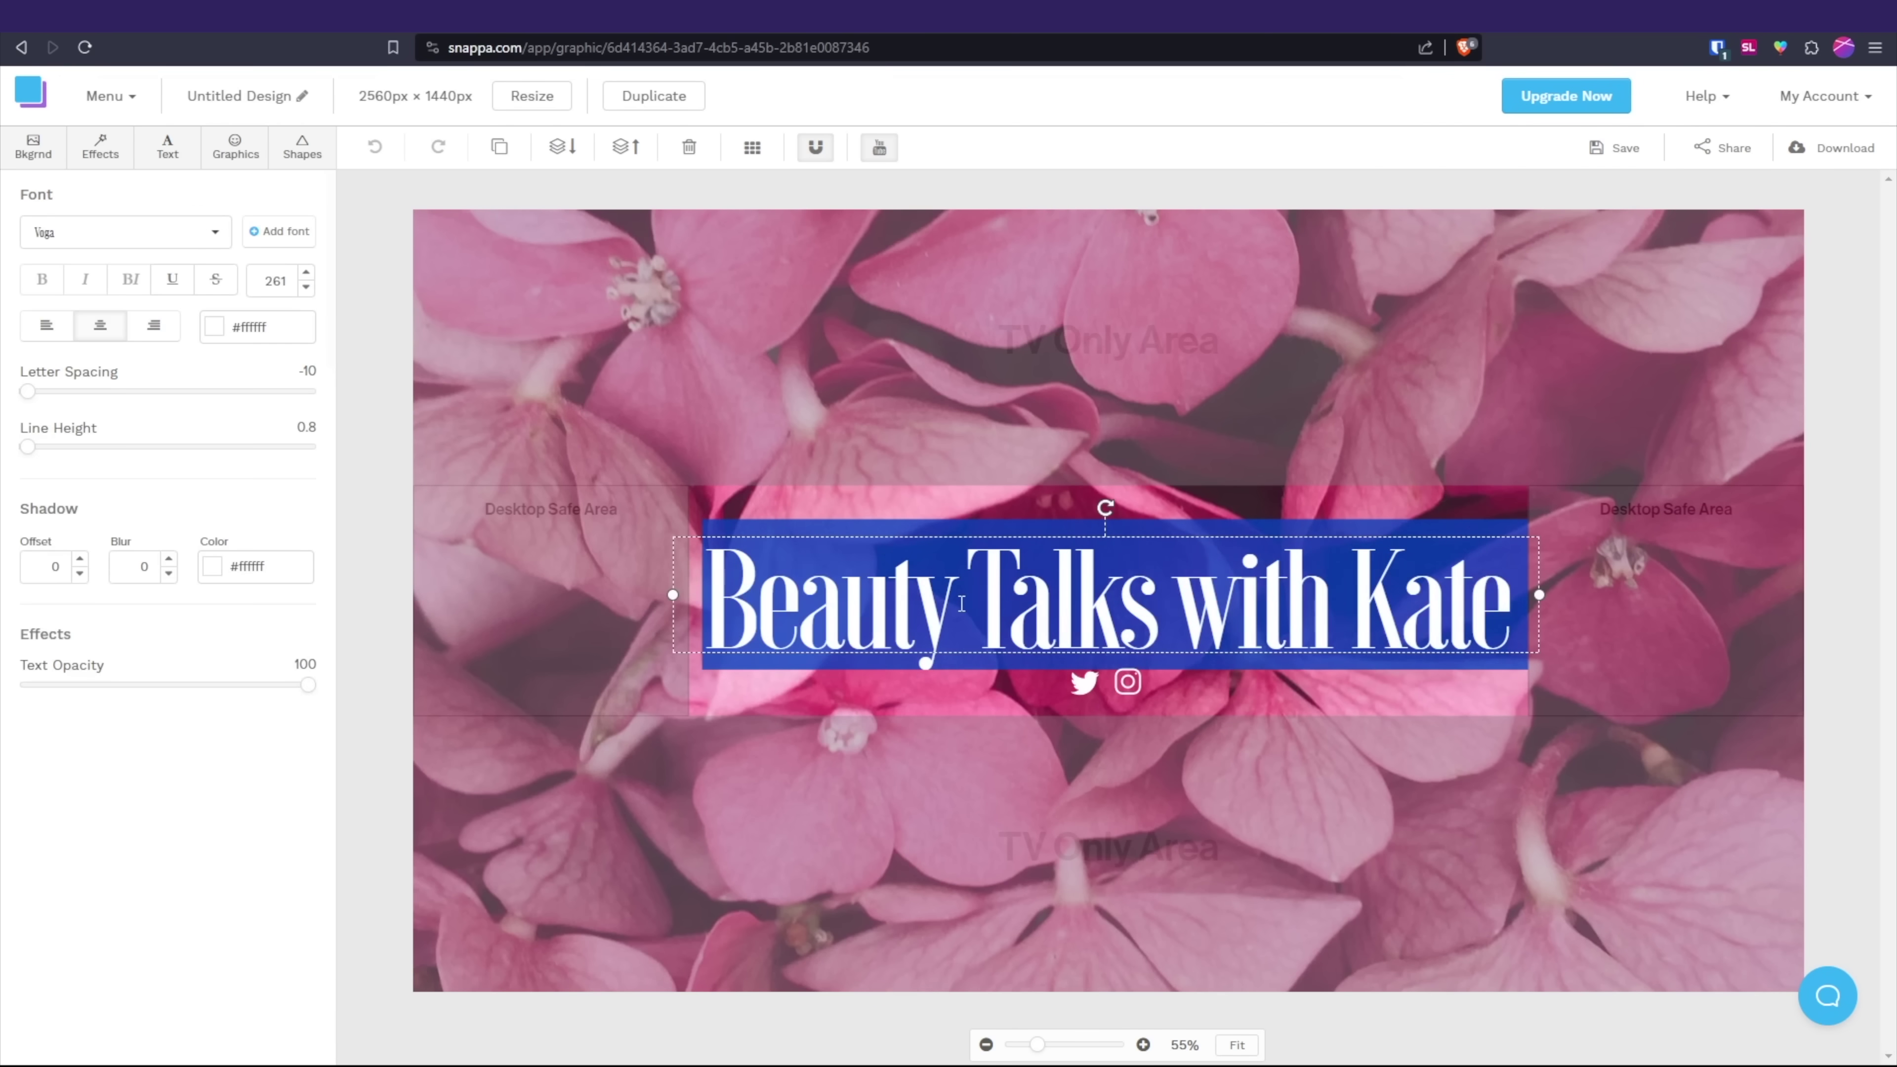
{"action": "type", "text": "Kayla's Cash"}
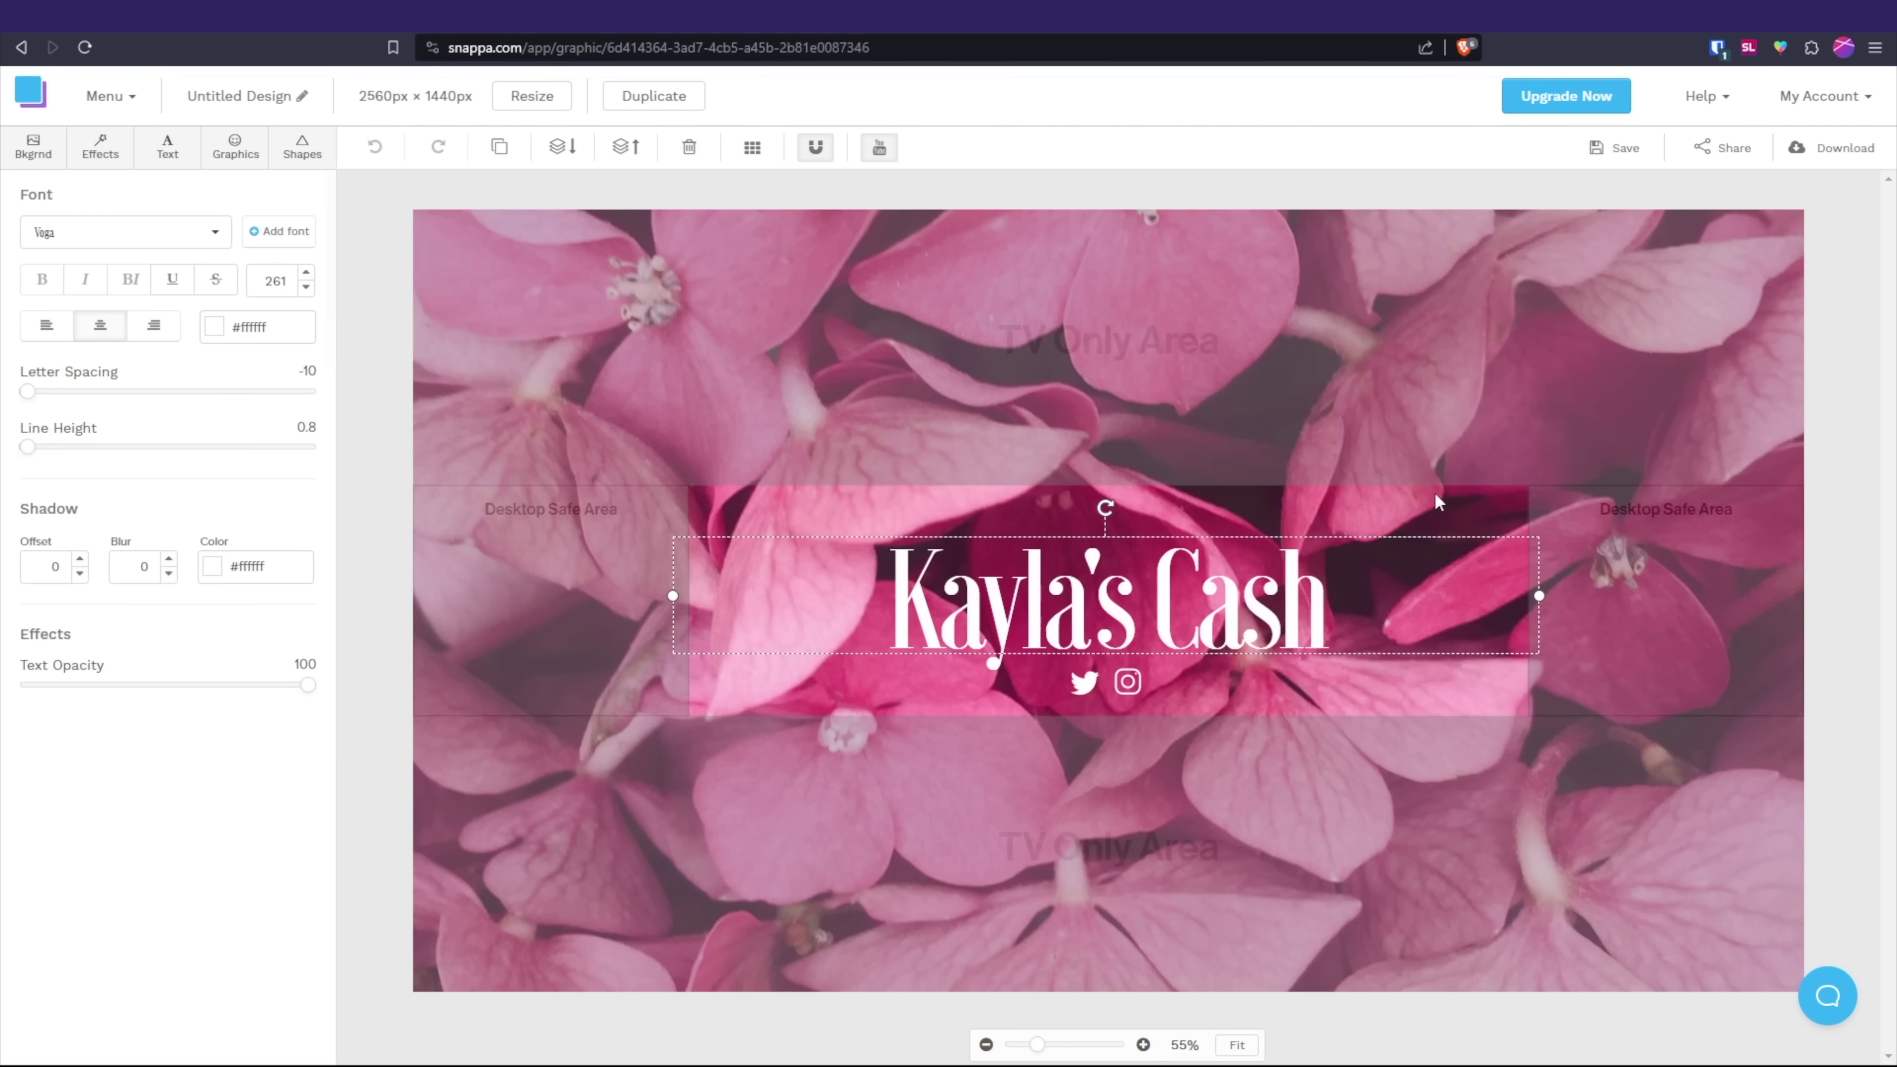
{"action": "left_click", "coordinate": [1321, 464]}
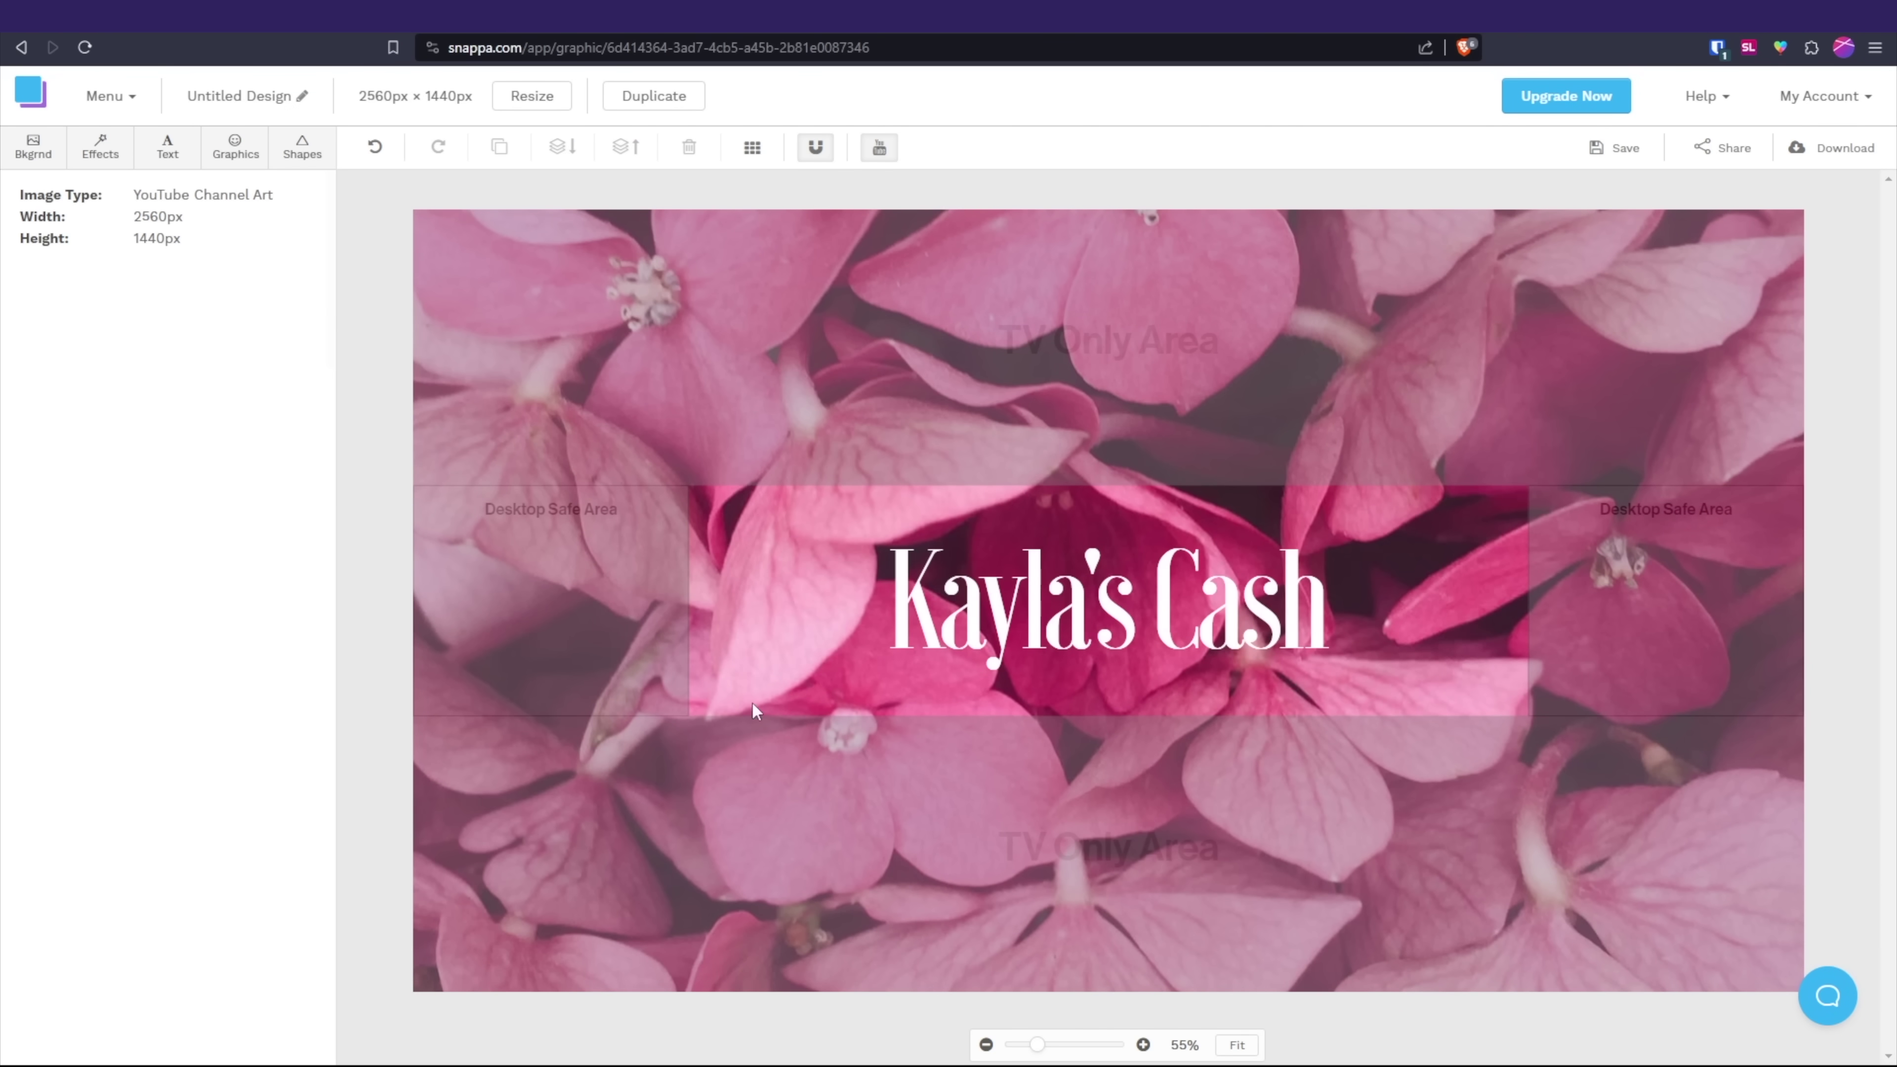
{"action": "double_click", "coordinate": [1274, 588]}
{"action": "left_click", "coordinate": [1303, 469]}
- Try the uploaded portrait photo beside the title, then delete it and download the banner
{"action": "left_click", "coordinate": [235, 146]}
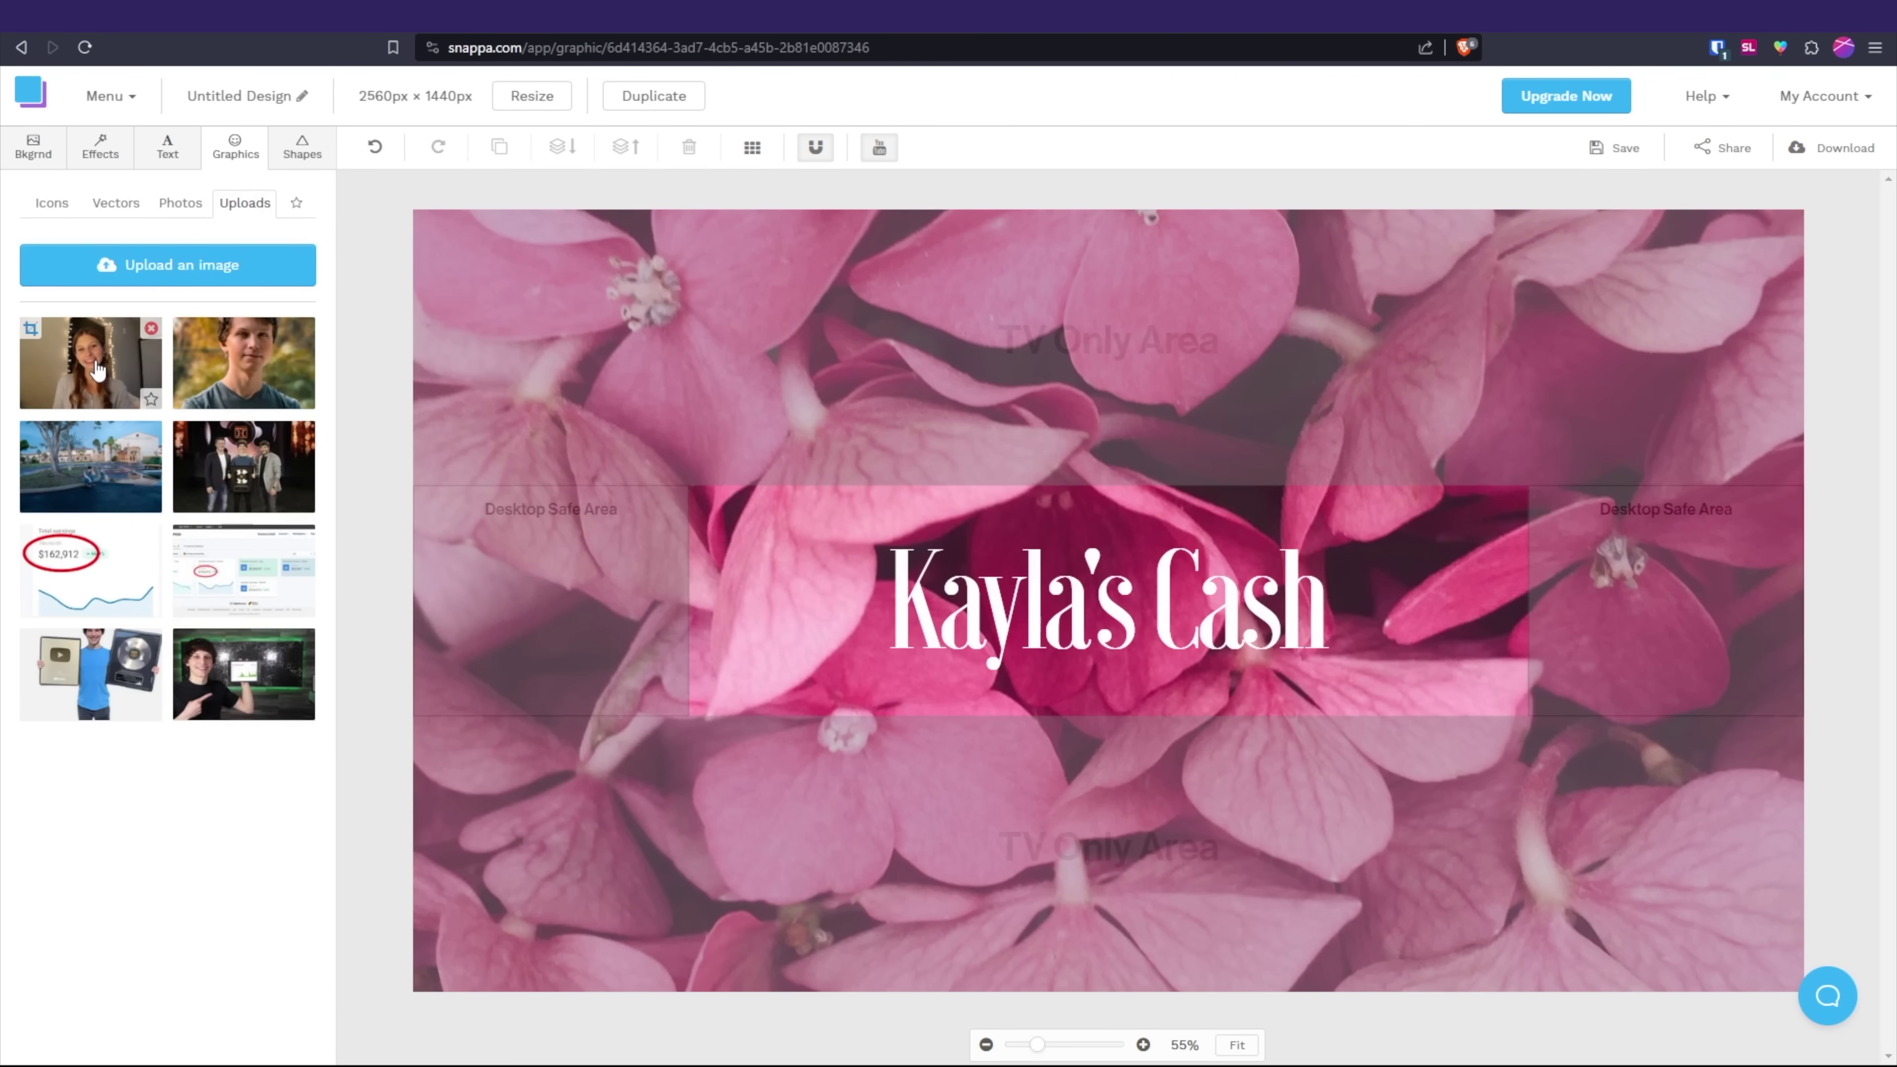
{"action": "left_click", "coordinate": [98, 369]}
{"action": "left_click_drag", "start_coordinate": [1452, 828], "coordinate": [1058, 568]}
{"action": "left_click_drag", "start_coordinate": [964, 507], "coordinate": [1477, 630]}
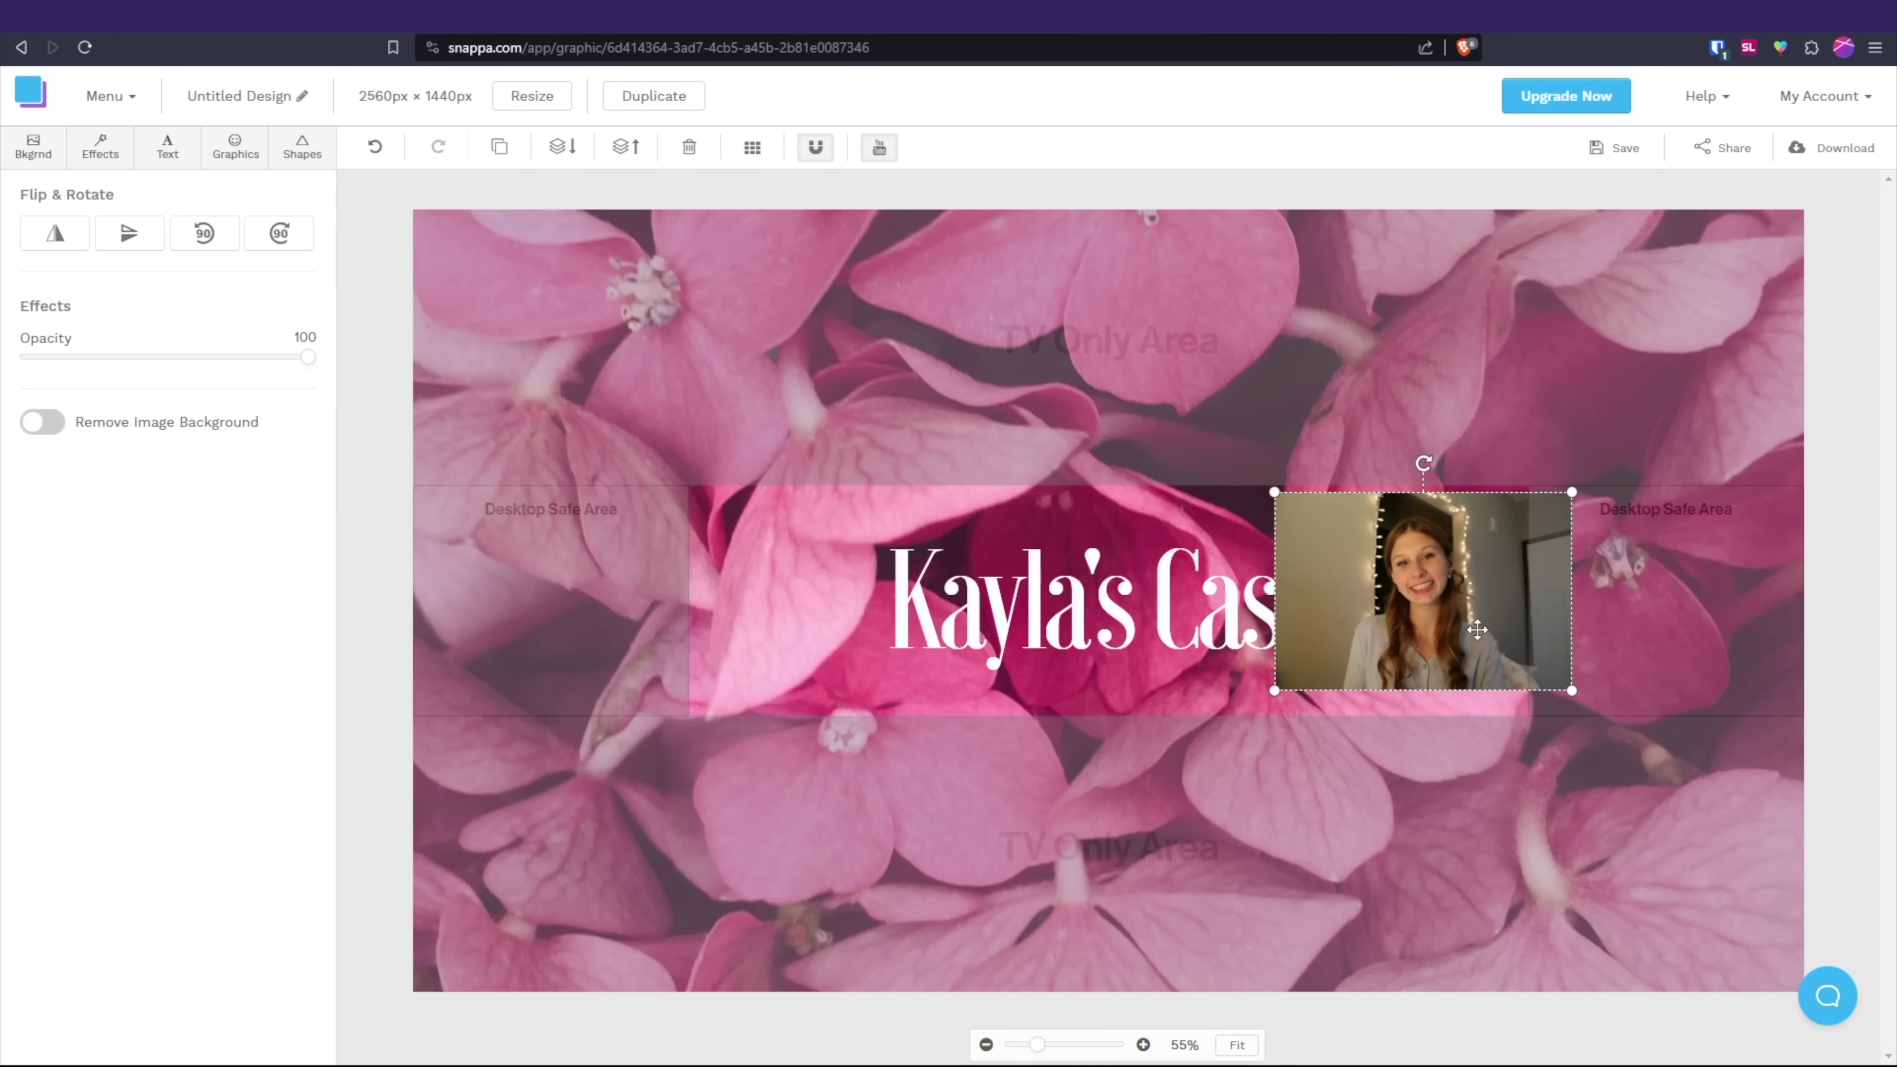
{"action": "left_click_drag", "start_coordinate": [1562, 683], "coordinate": [1510, 698]}
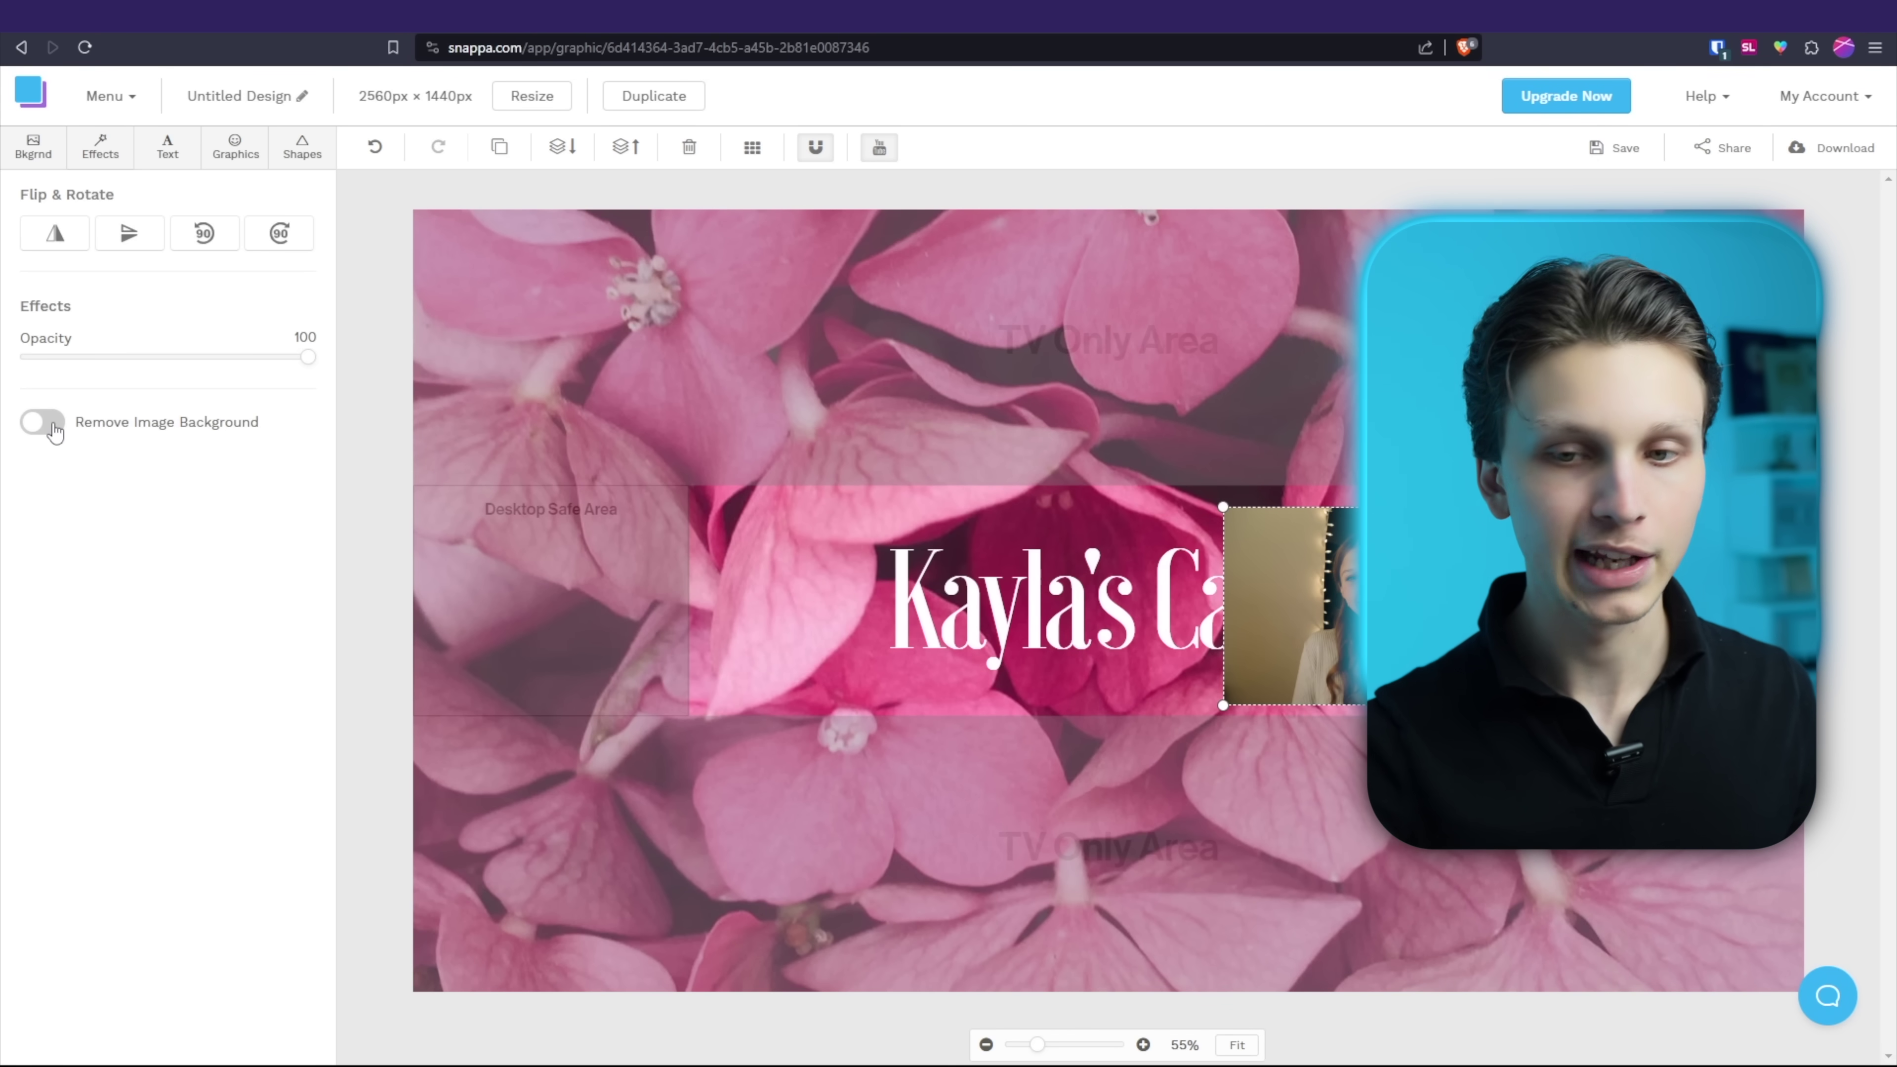
{"action": "key", "text": "Delete"}
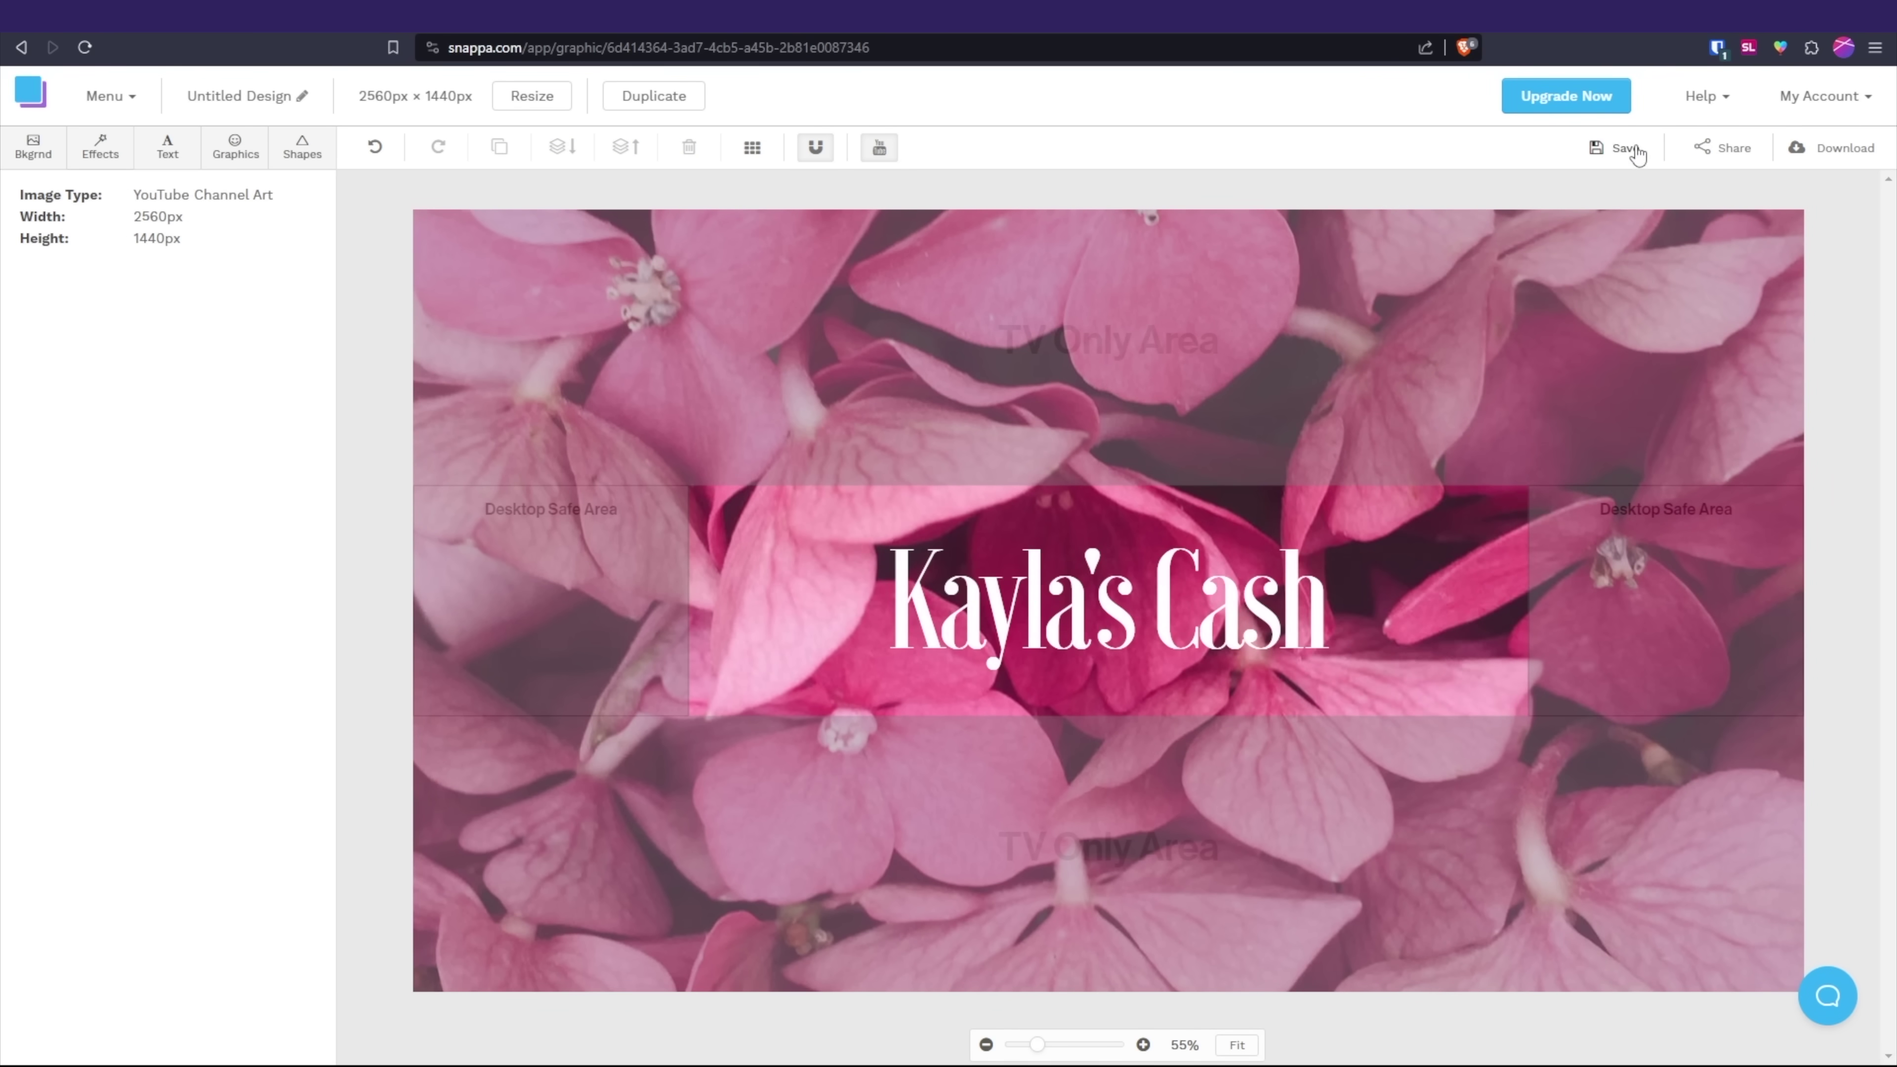
{"action": "left_click", "coordinate": [1834, 147]}
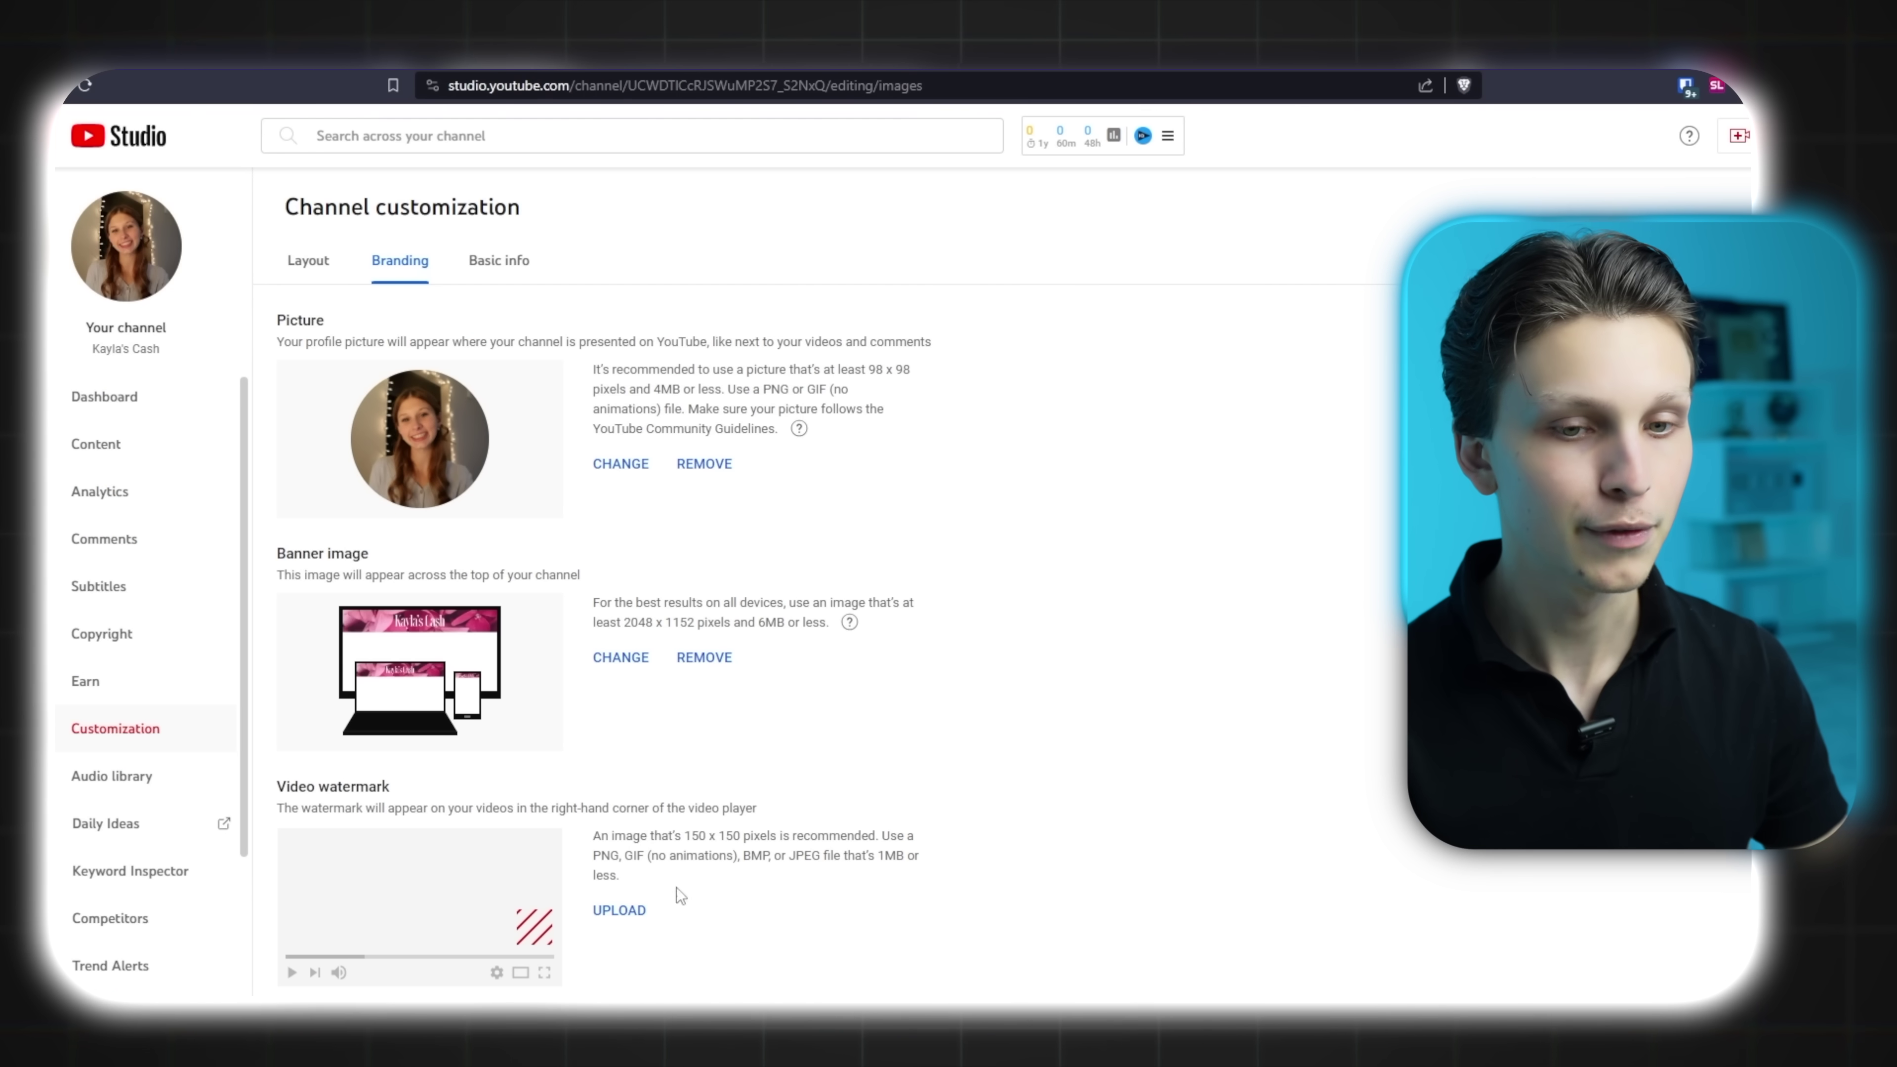
- Go from the channel page with the pink banner to YouTube Studio
{"action": "left_click_drag", "start_coordinate": [593, 829], "coordinate": [736, 911]}
{"action": "left_click", "coordinate": [694, 869]}
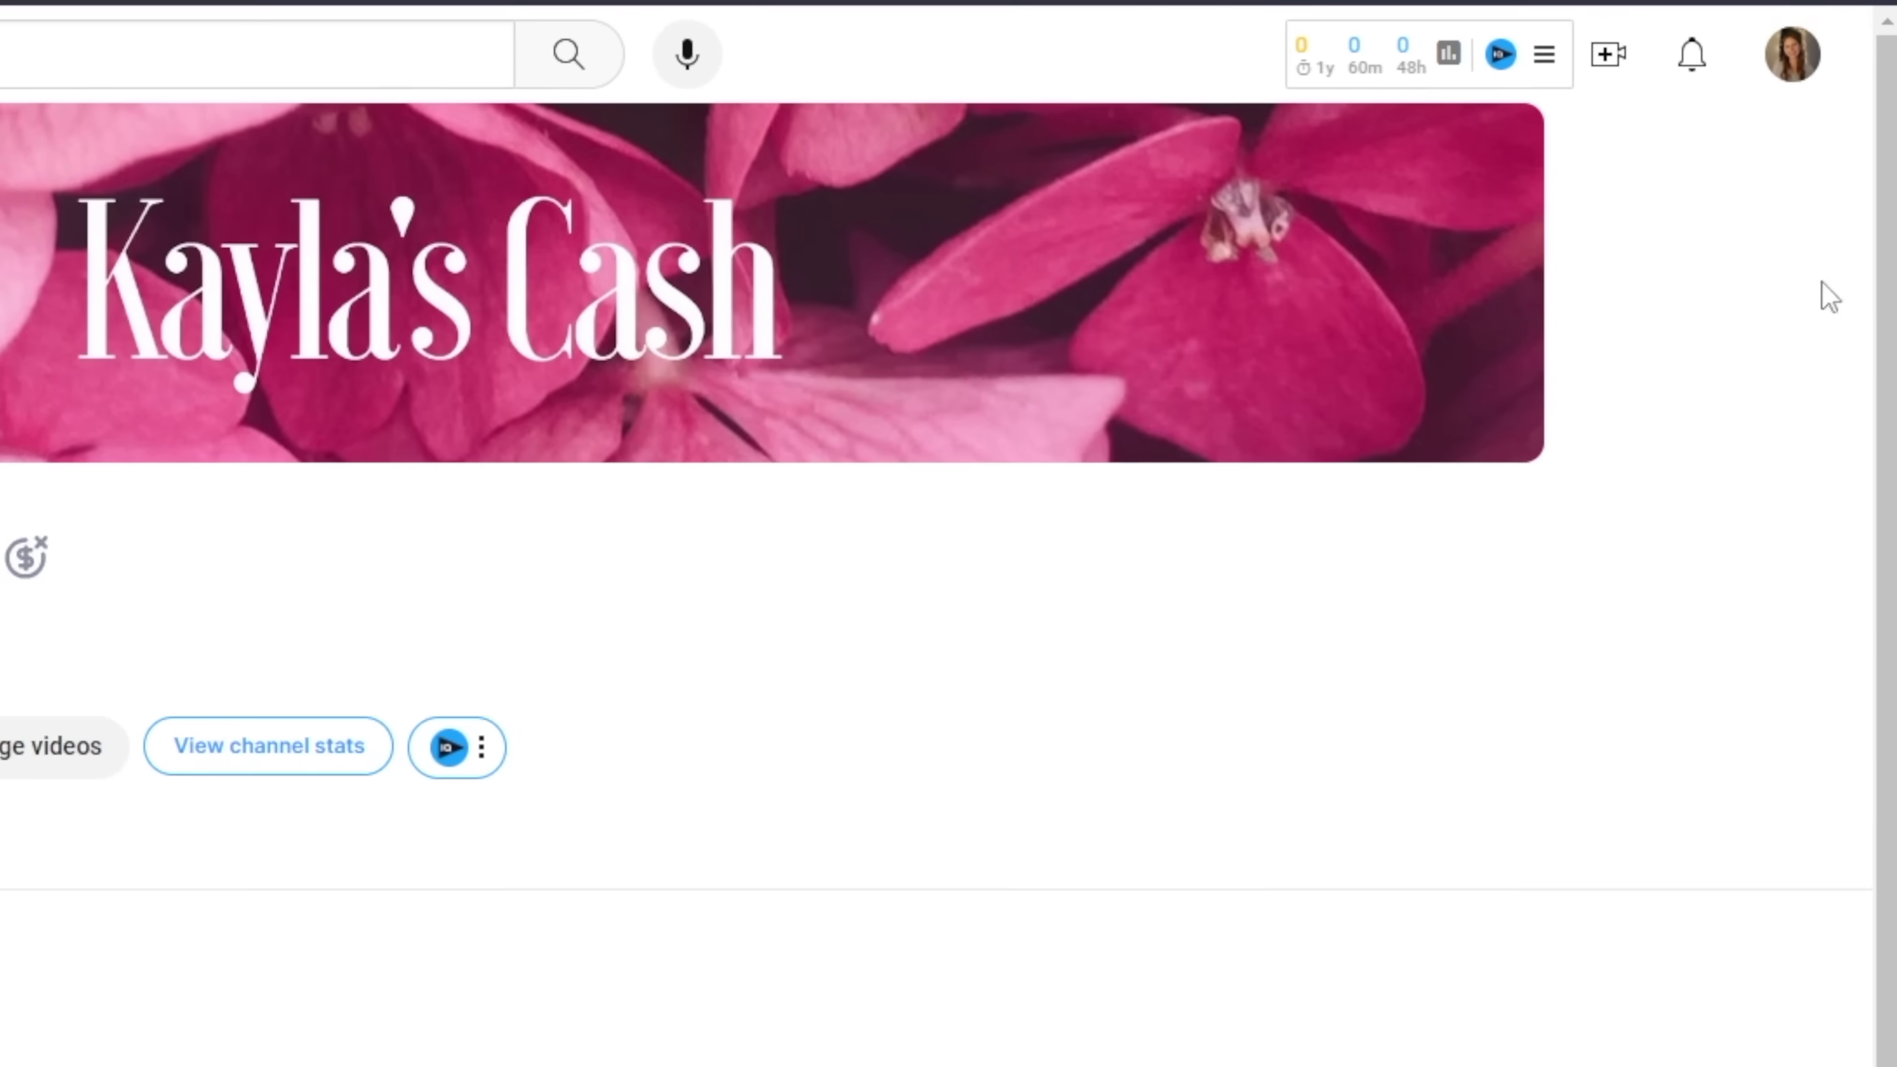
{"action": "left_click", "coordinate": [1816, 76]}
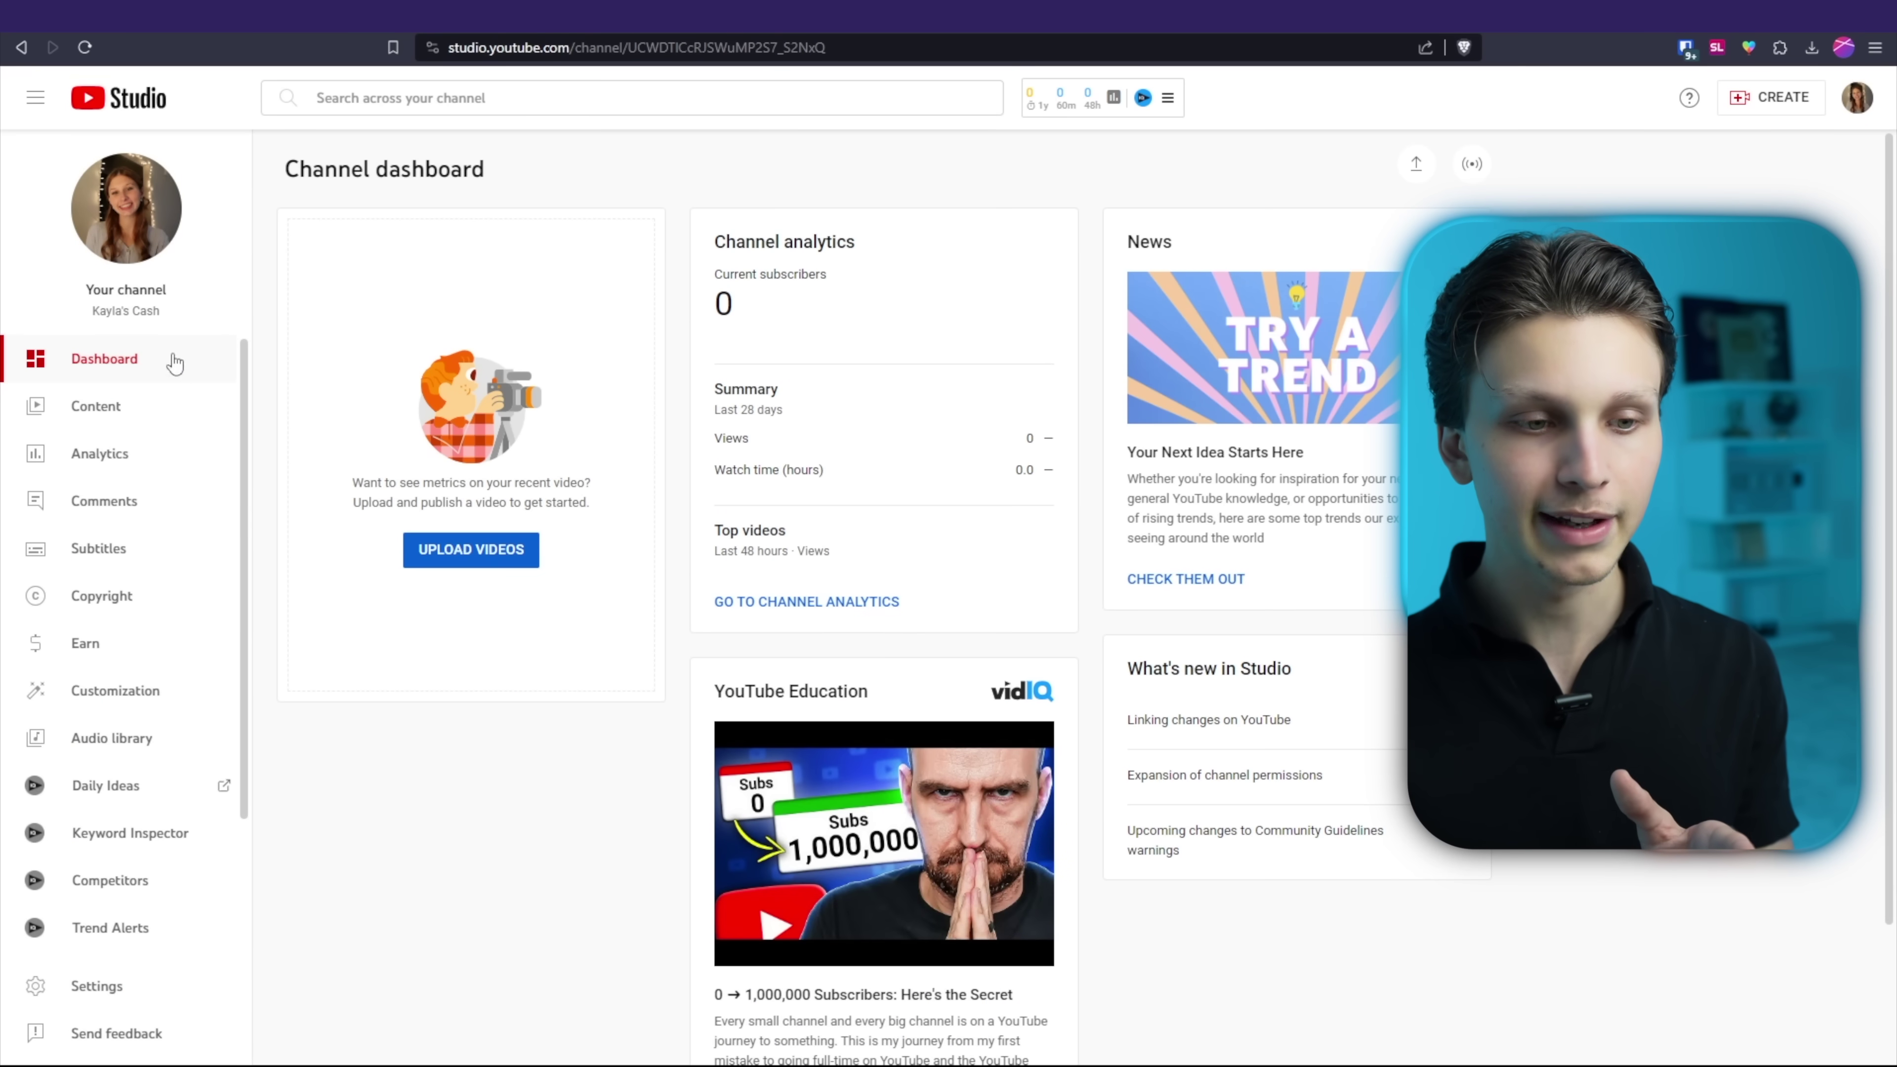
- Show Channel > Feature eligibility, expand Intermediate features and start phone verification
{"action": "left_click", "coordinate": [122, 999]}
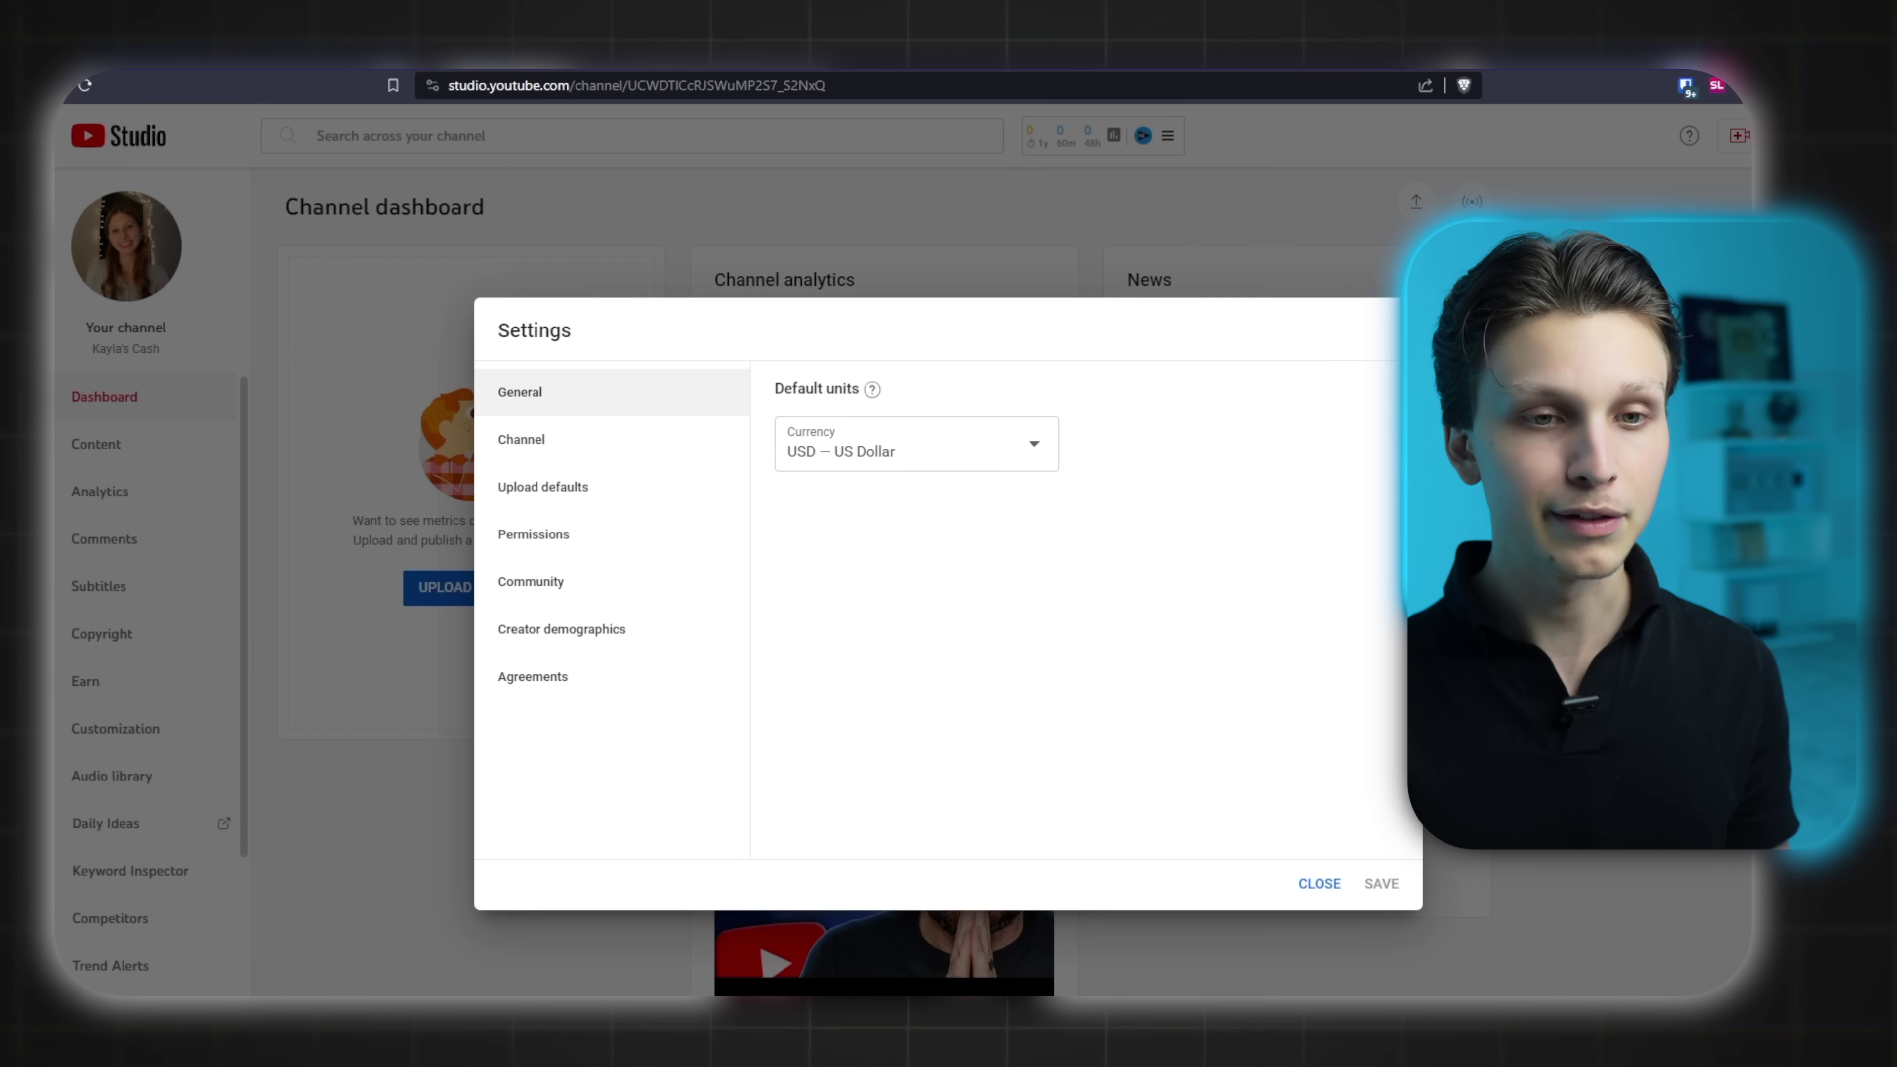
{"action": "left_click", "coordinate": [590, 457]}
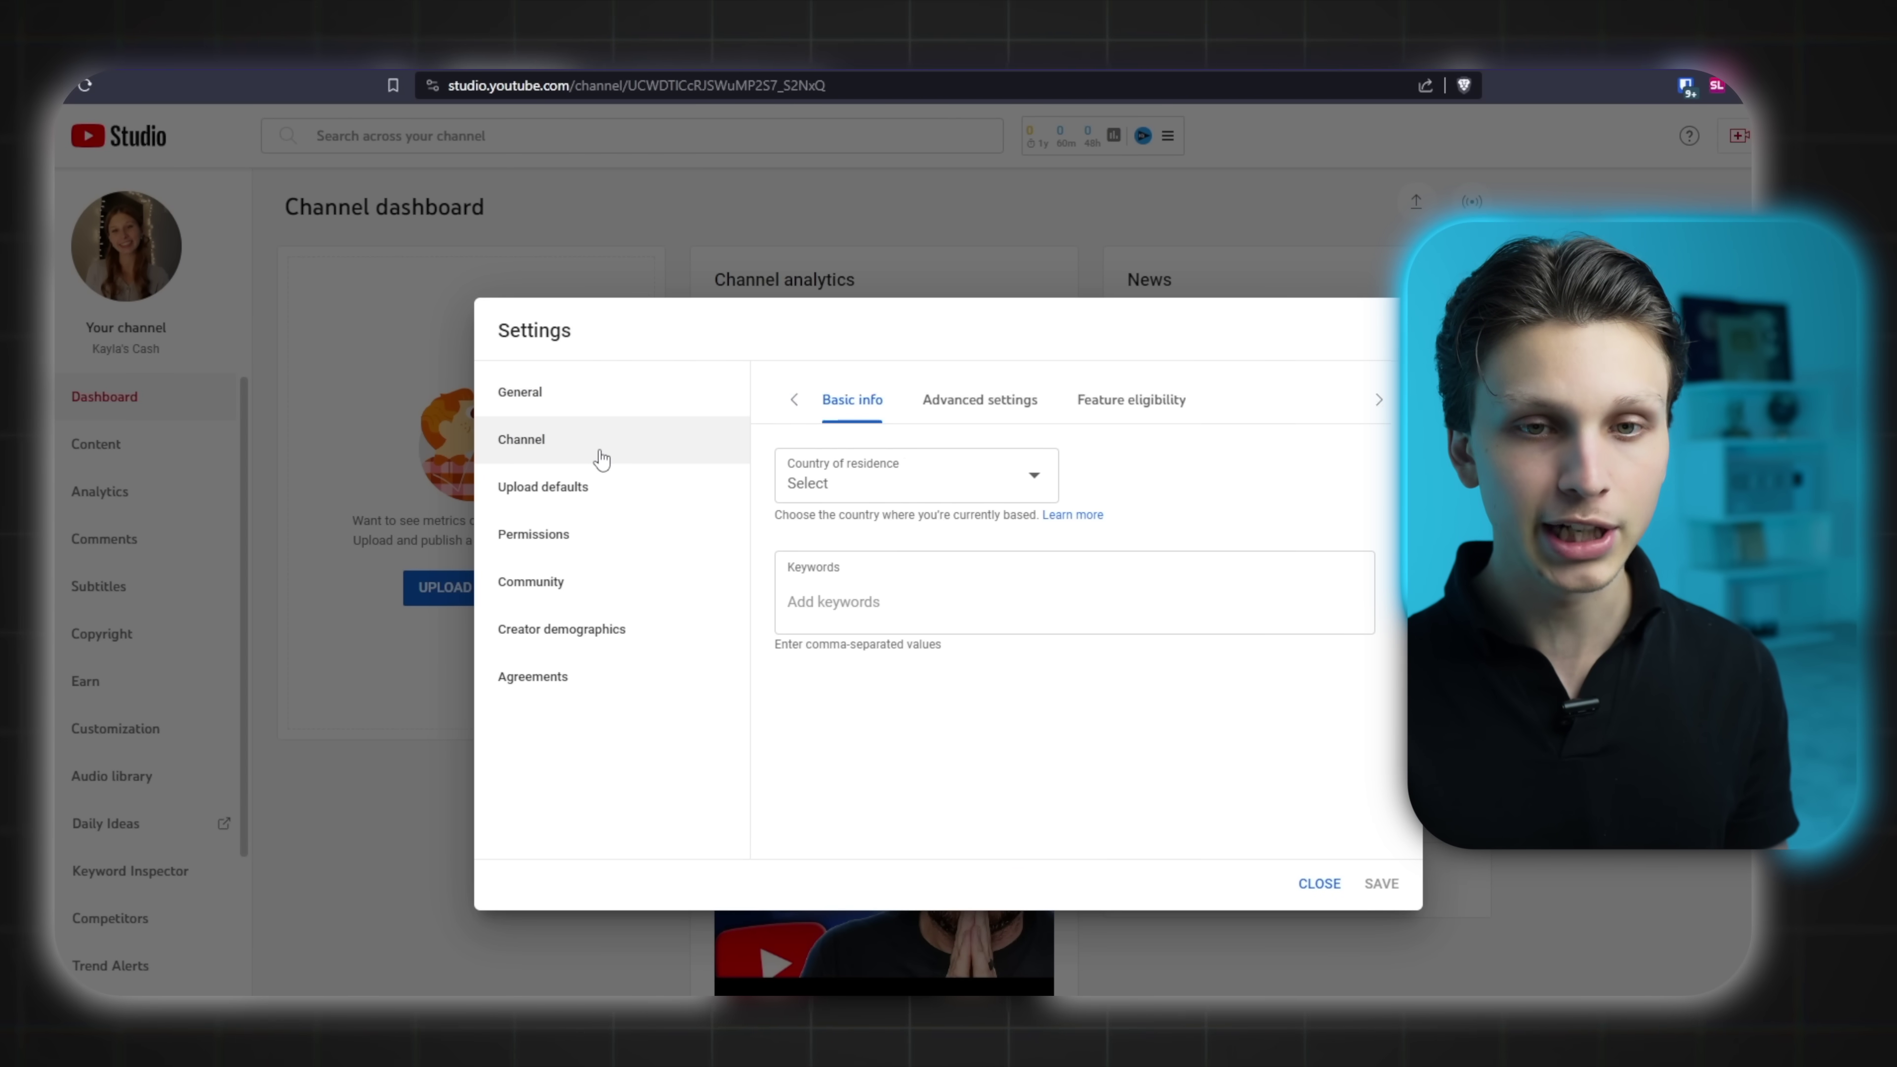
{"action": "left_click", "coordinate": [1114, 407]}
{"action": "left_click", "coordinate": [1340, 617]}
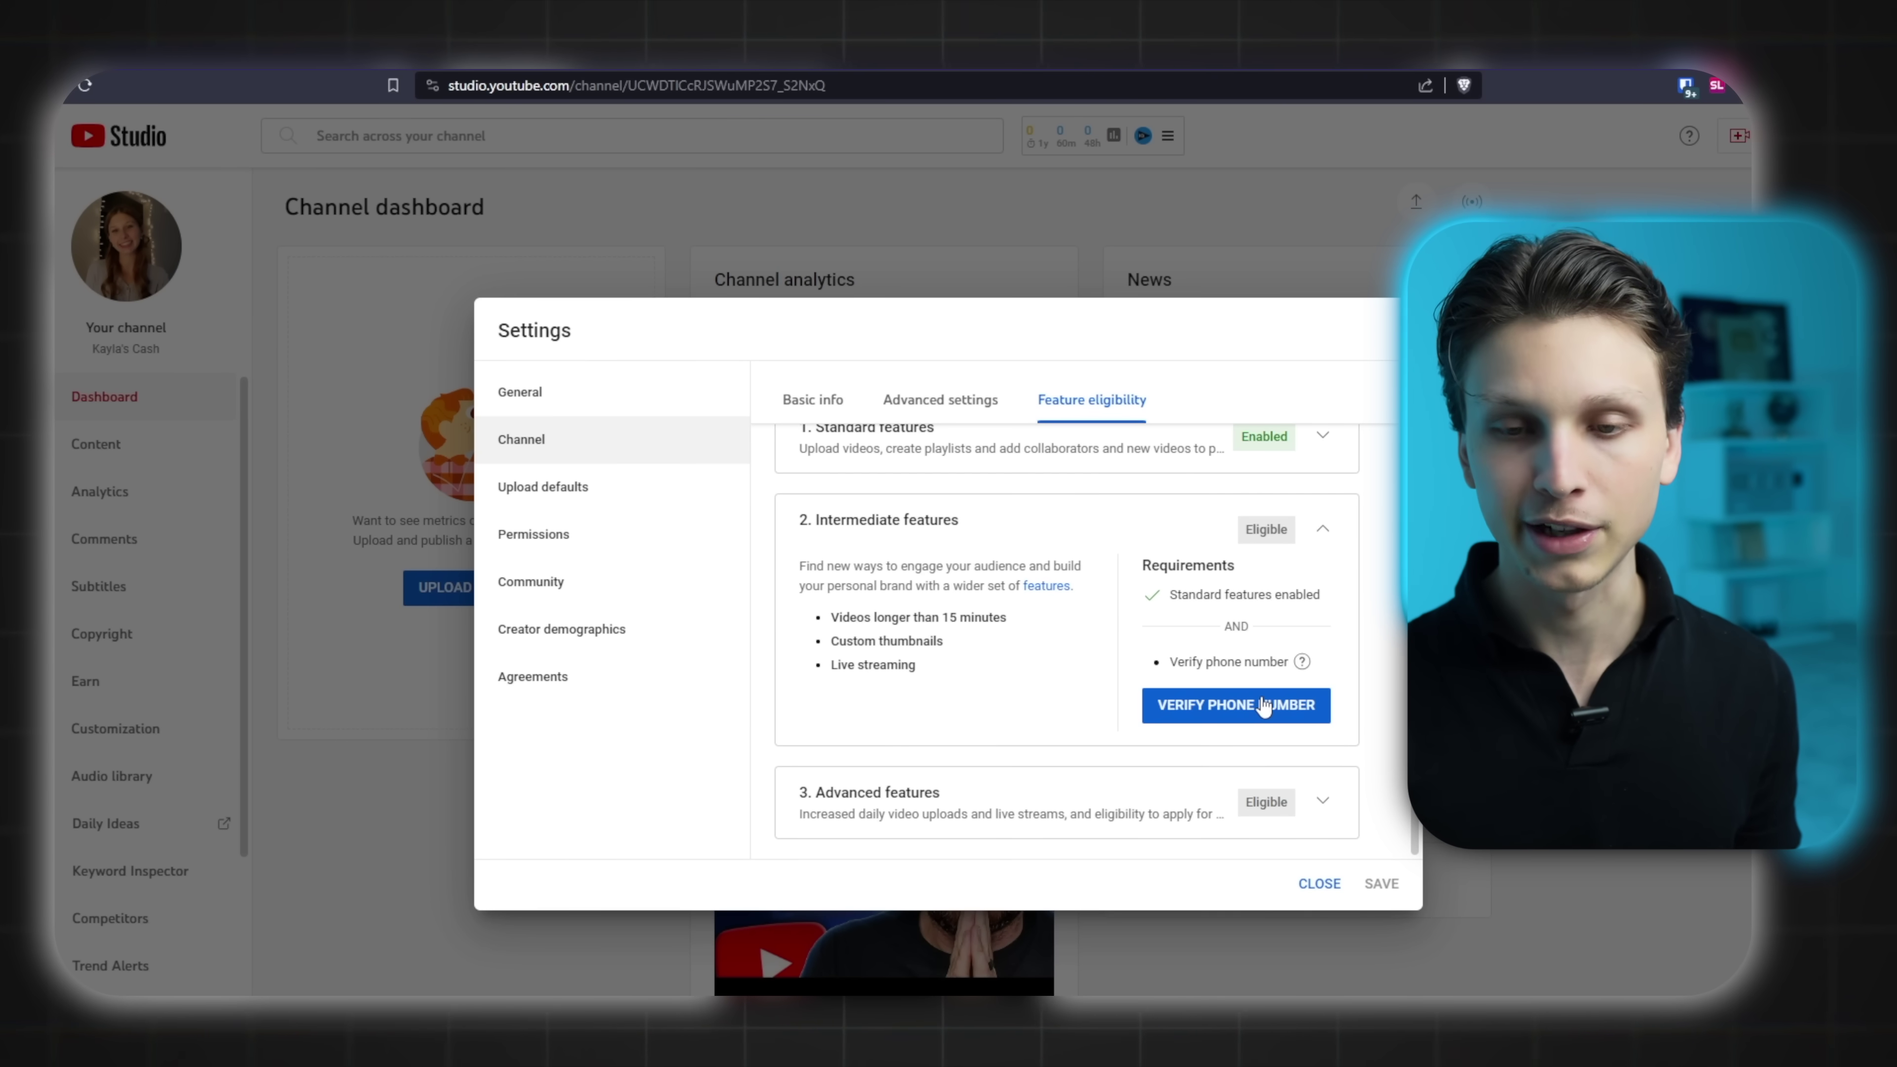
{"action": "left_click", "coordinate": [1306, 719]}
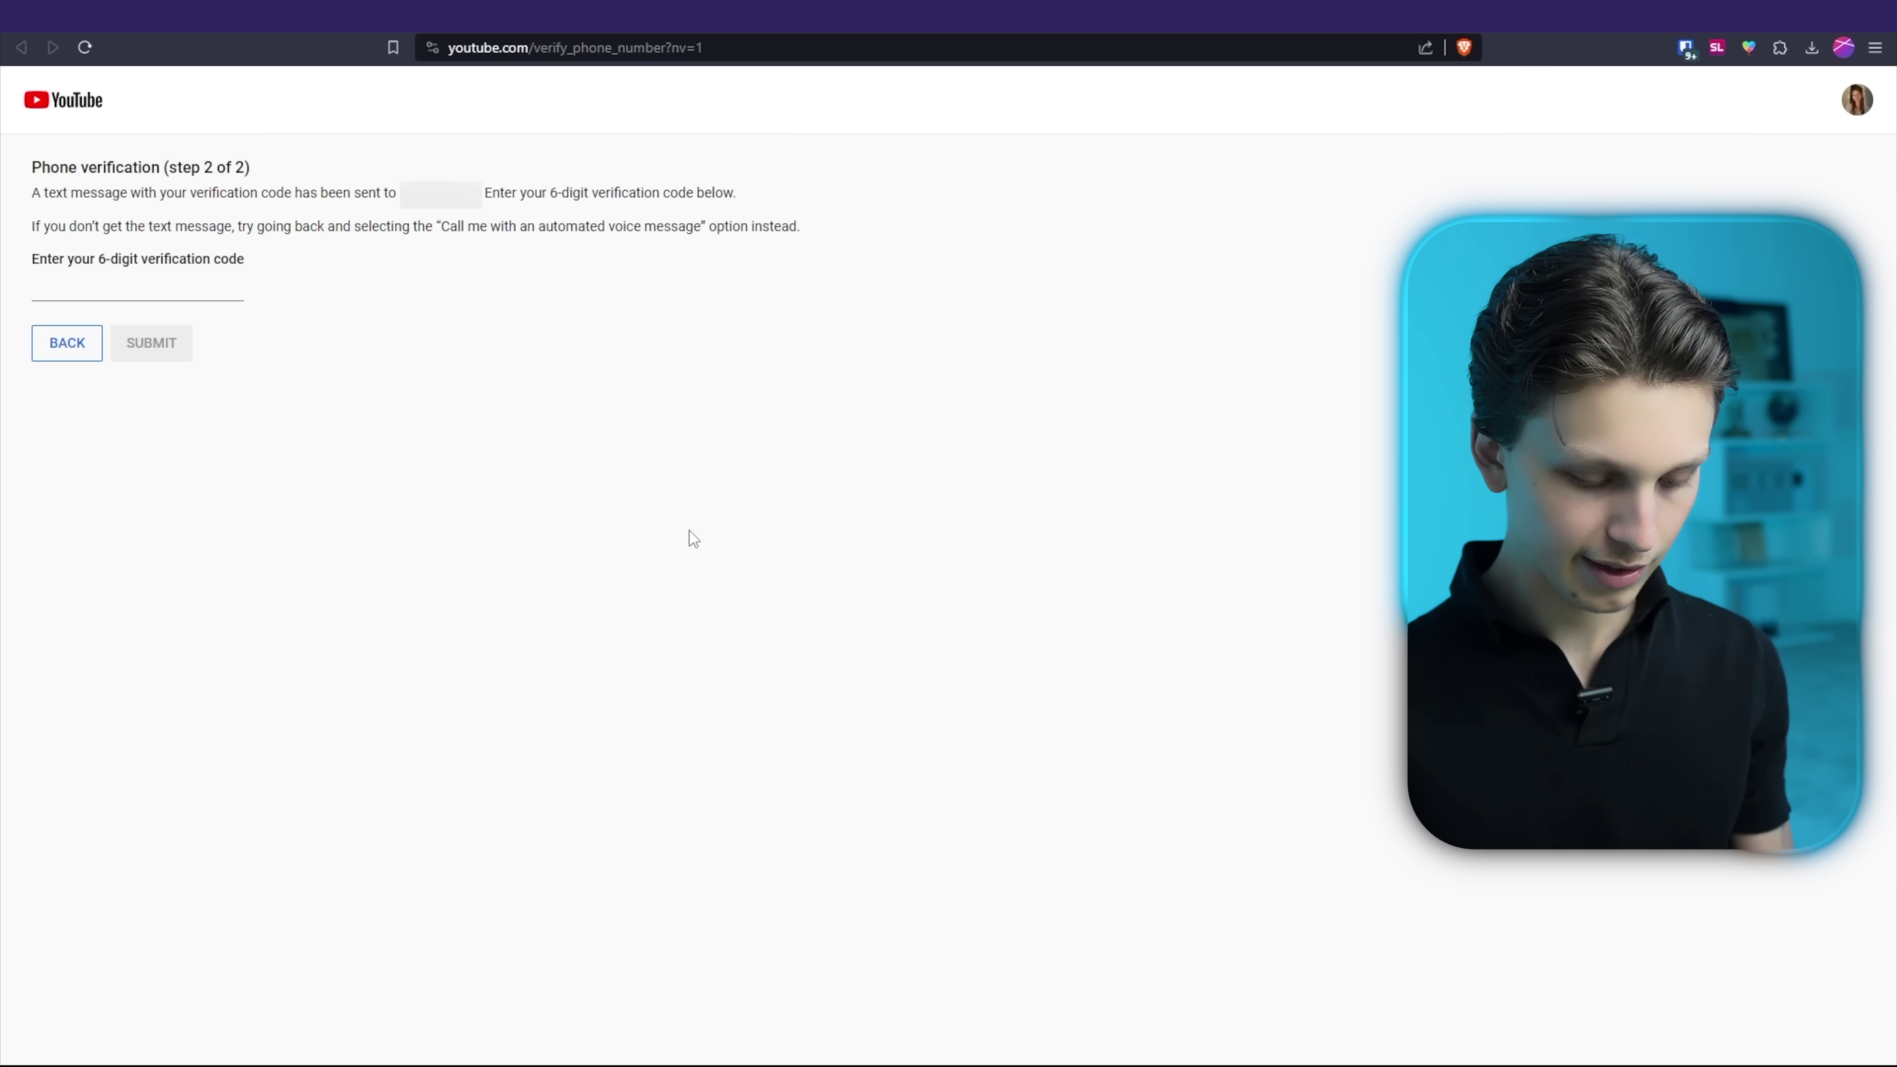
- Enter the 6-digit verification code from the text message and submit it
{"action": "left_click", "coordinate": [145, 286]}
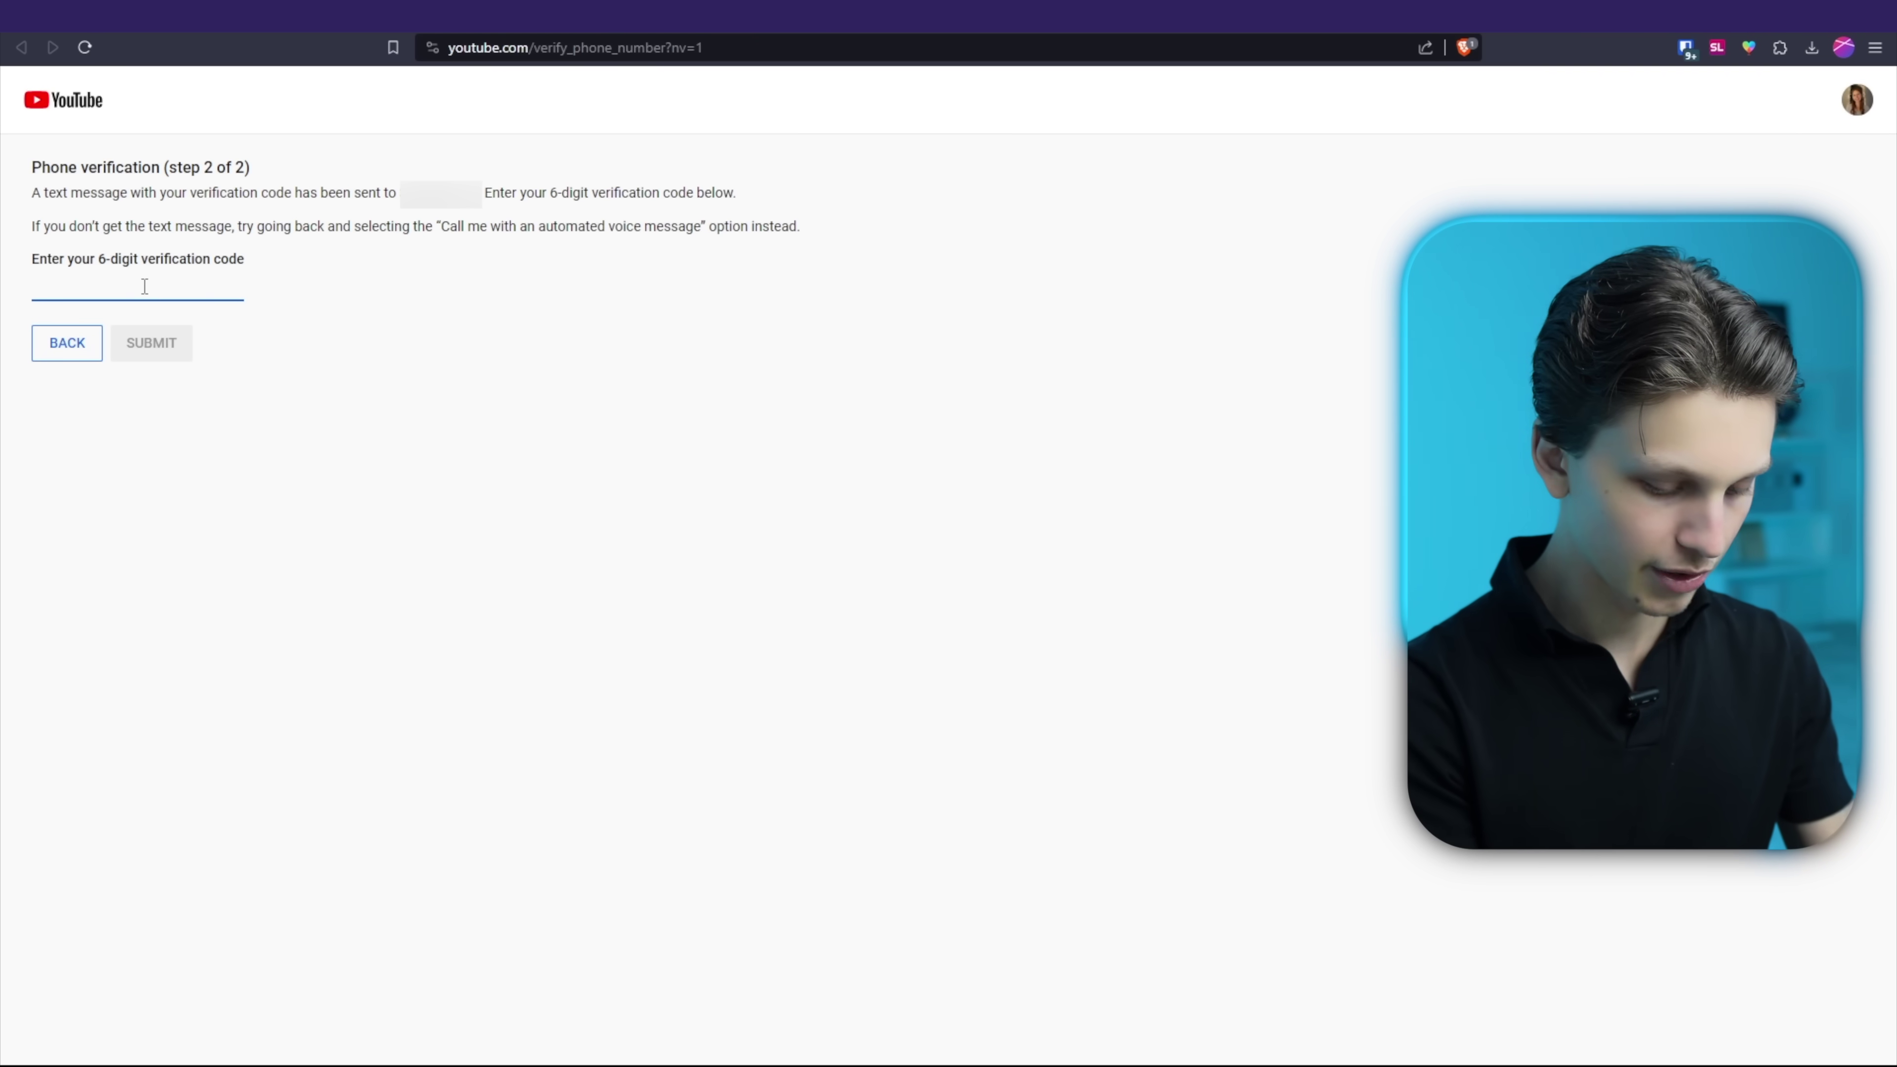
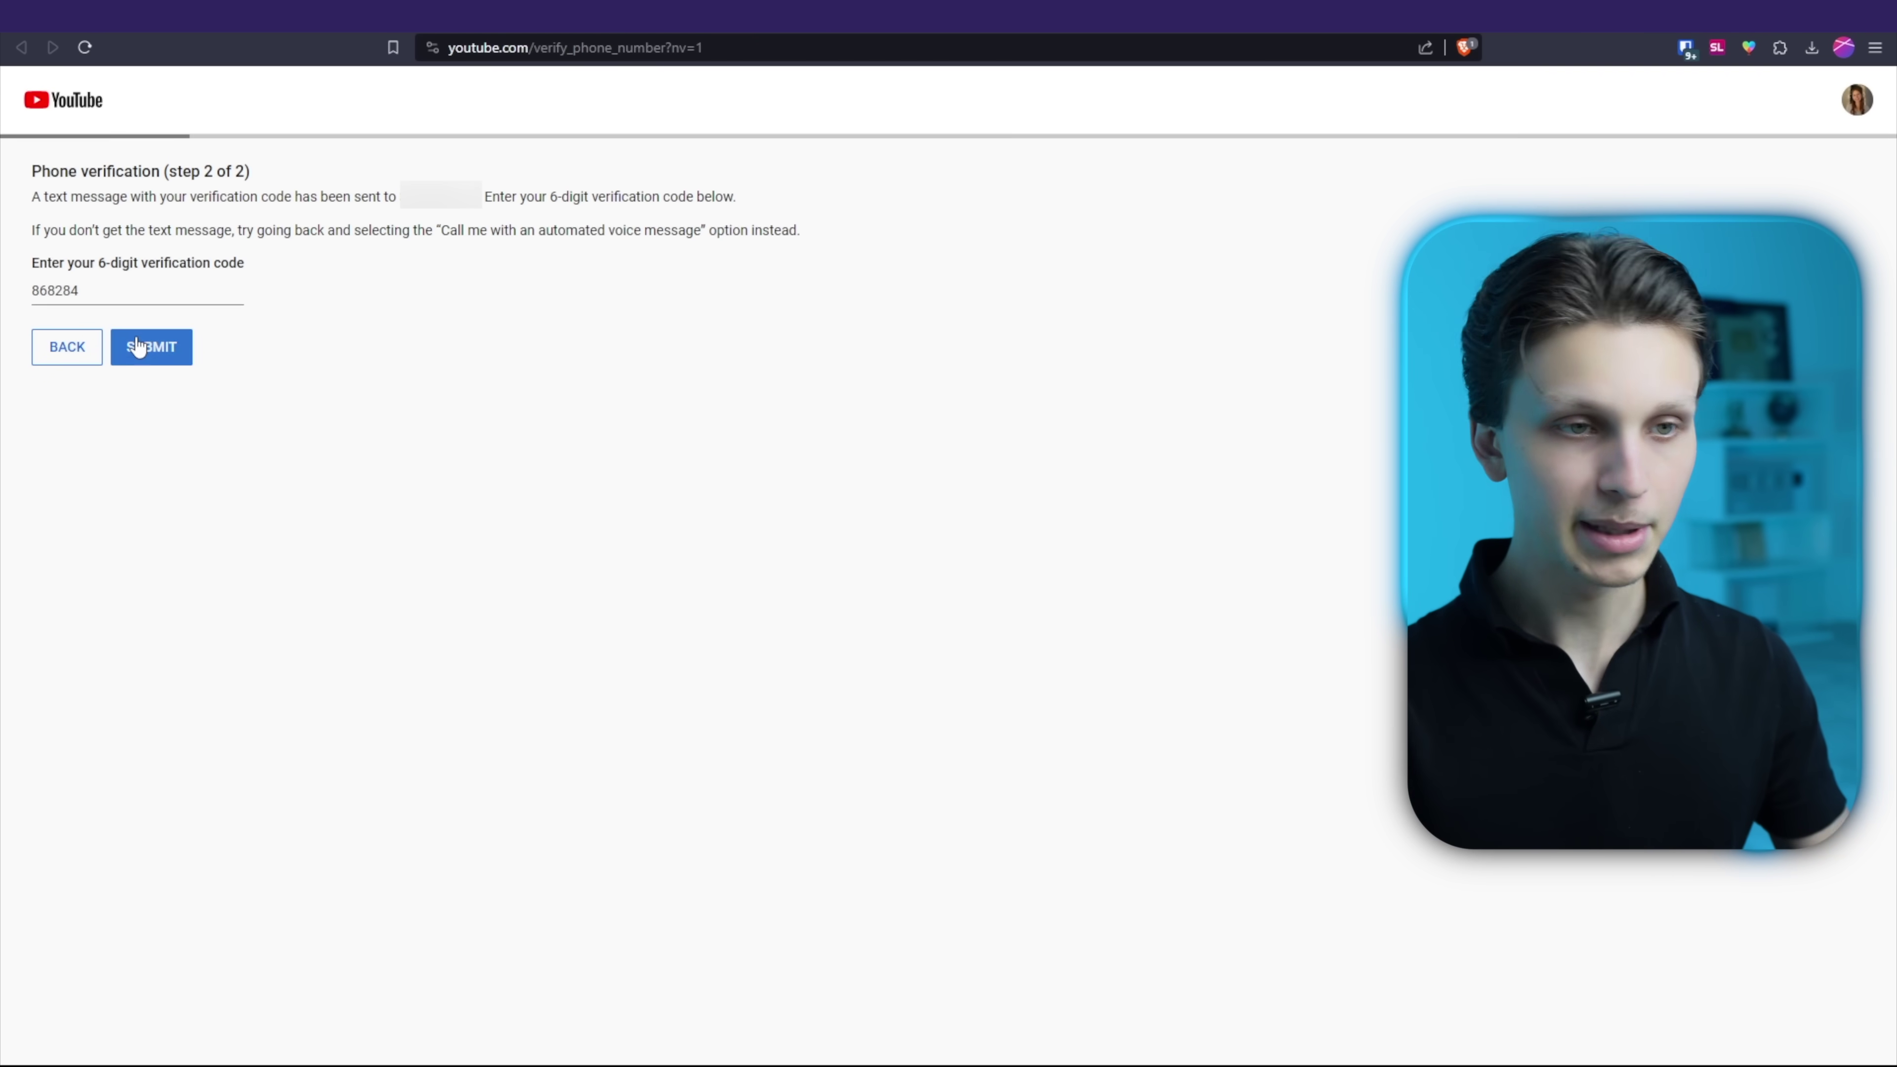
{"action": "left_click", "coordinate": [148, 345]}
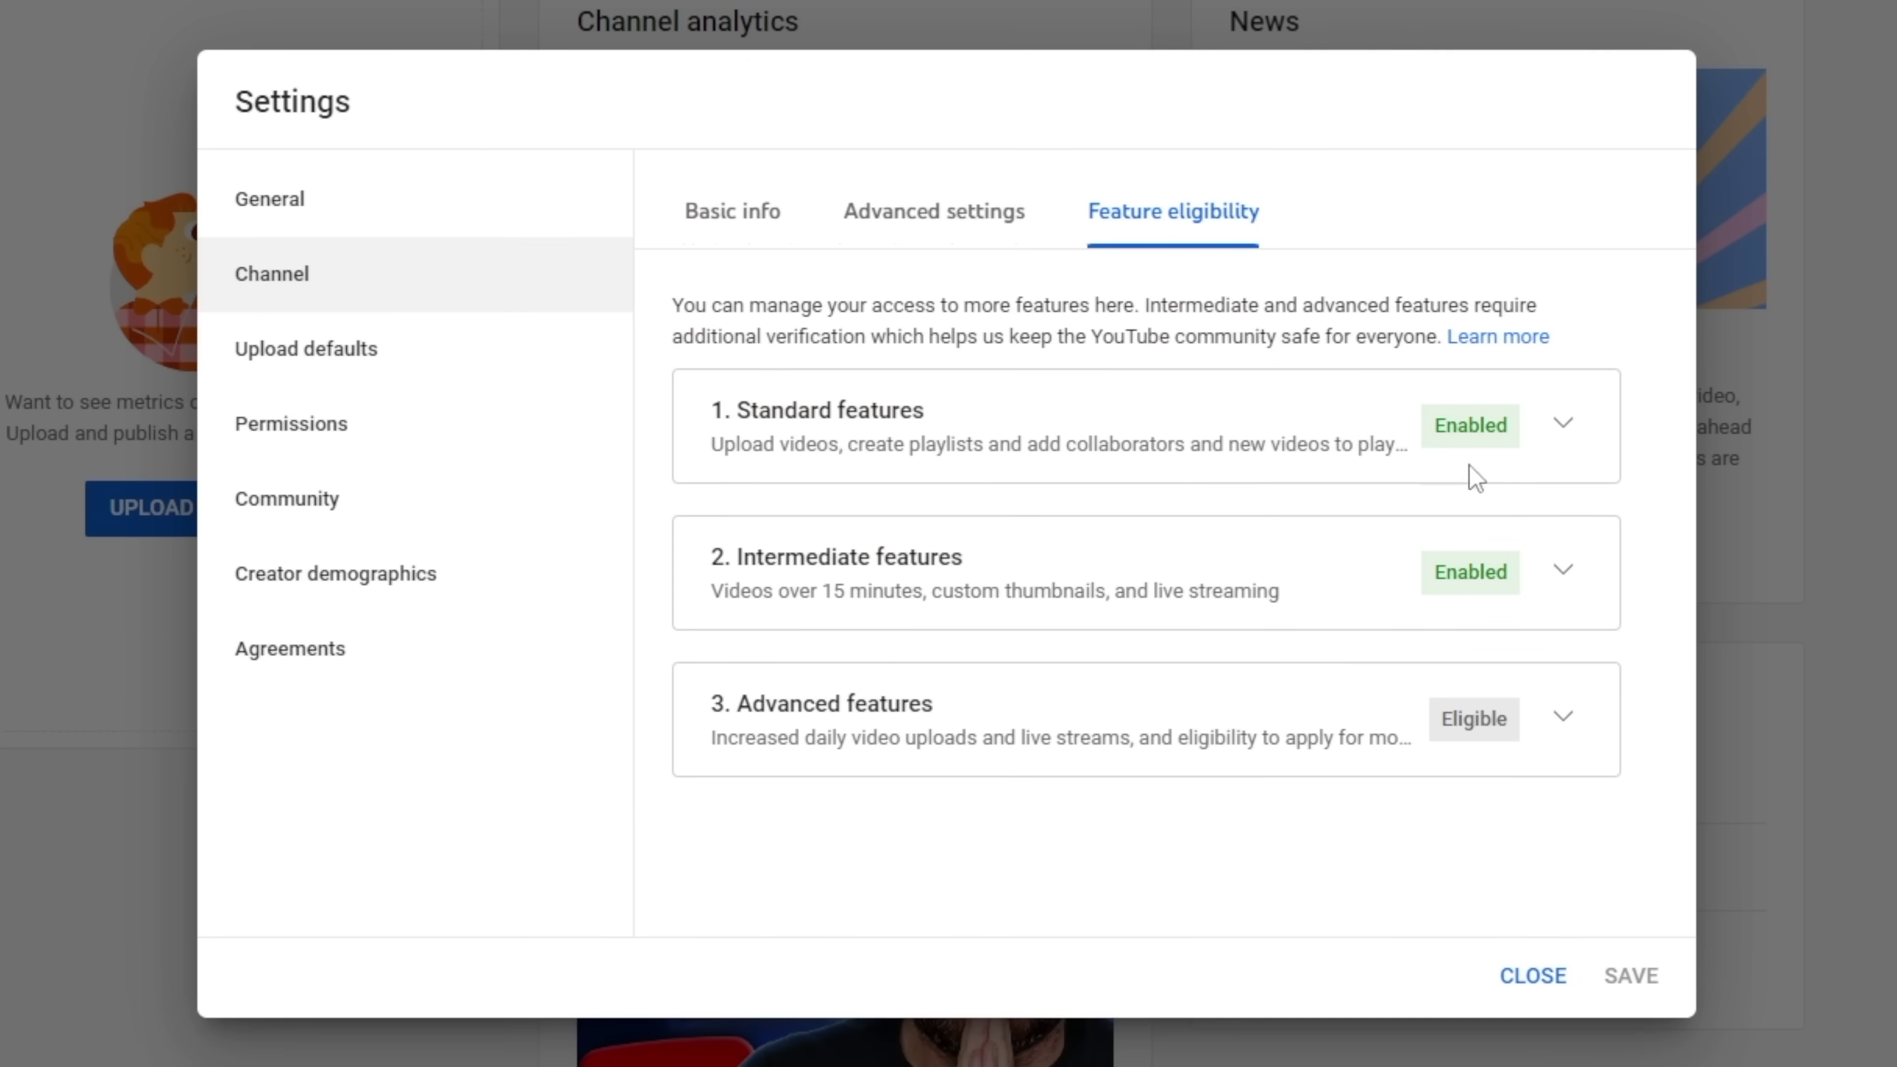
- Review the intermediate and advanced feature requirements, including what the Valid ID requirement means
{"action": "left_click", "coordinate": [1561, 576]}
{"action": "scroll", "coordinate": [1604, 531], "scroll_direction": "down", "scroll_amount": 1}
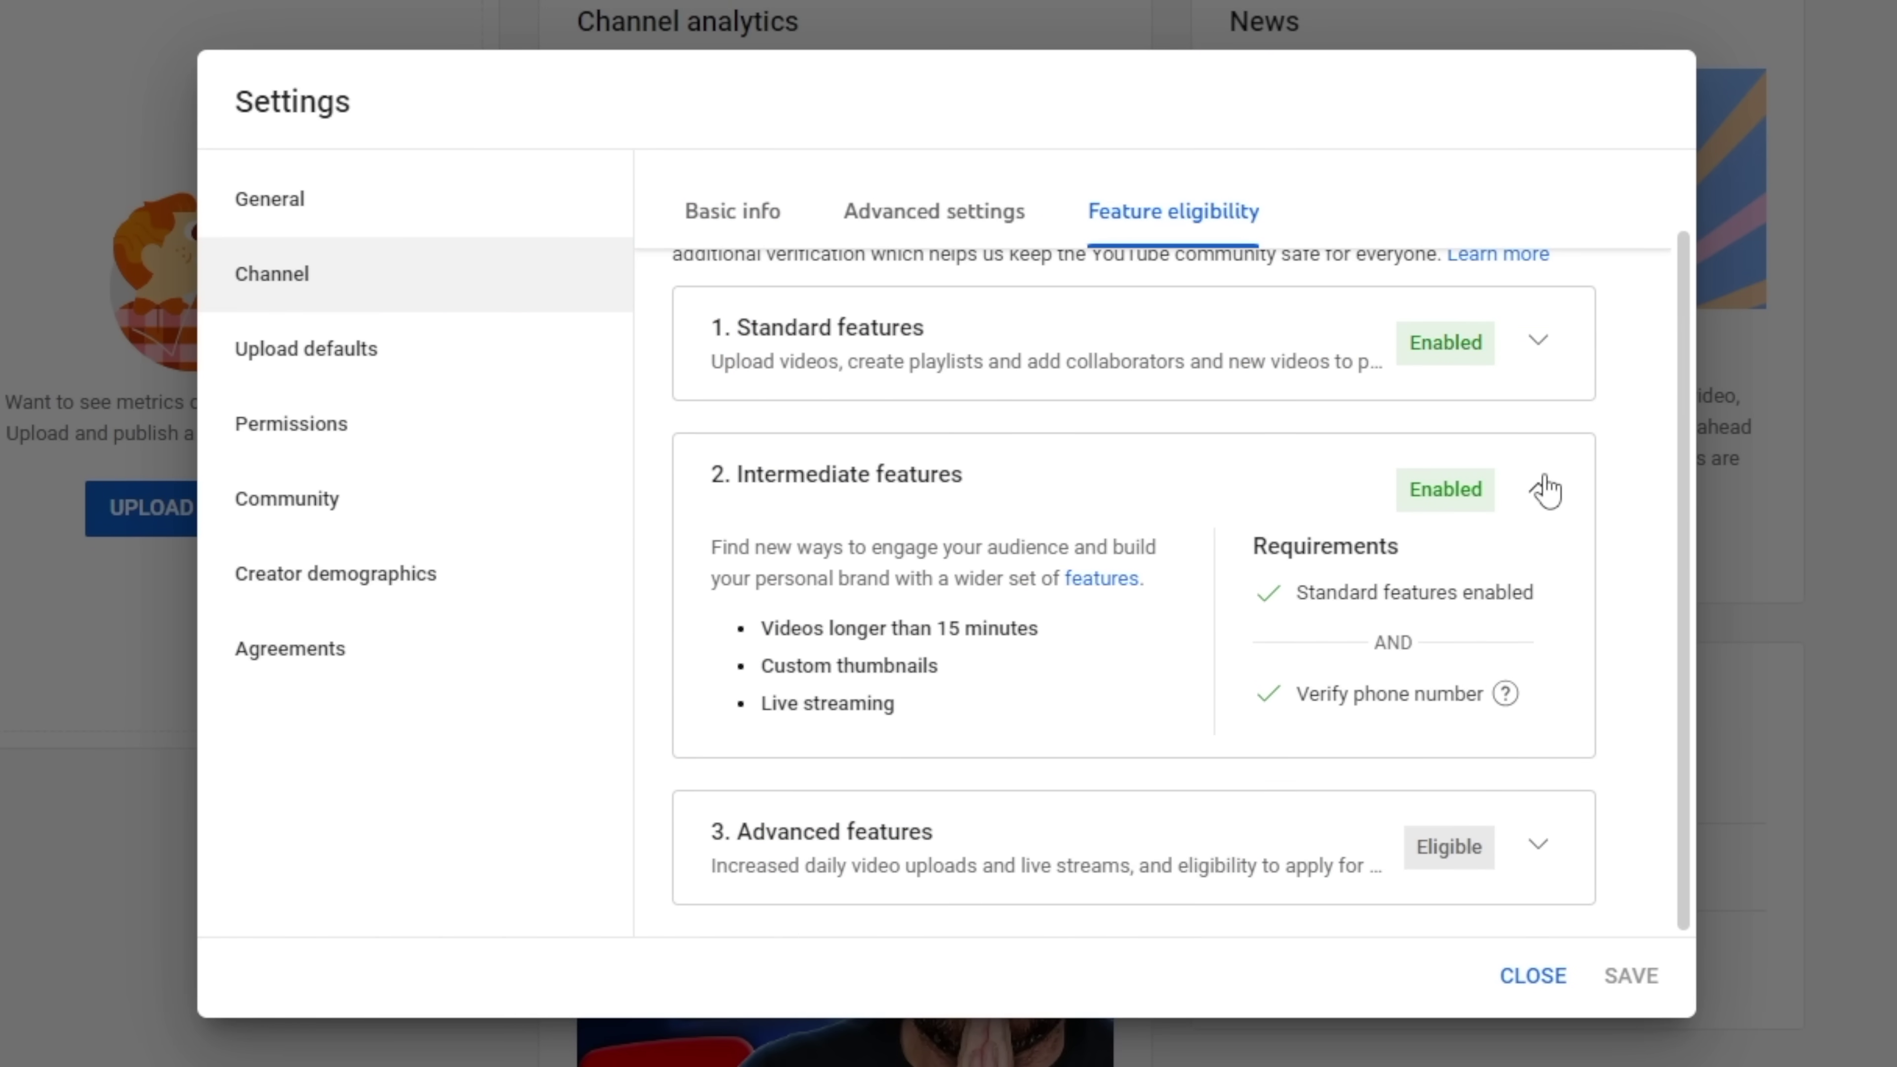
{"action": "left_click", "coordinate": [1544, 490]}
{"action": "left_click", "coordinate": [1568, 710]}
{"action": "scroll", "coordinate": [1562, 718], "scroll_direction": "down", "scroll_amount": 3}
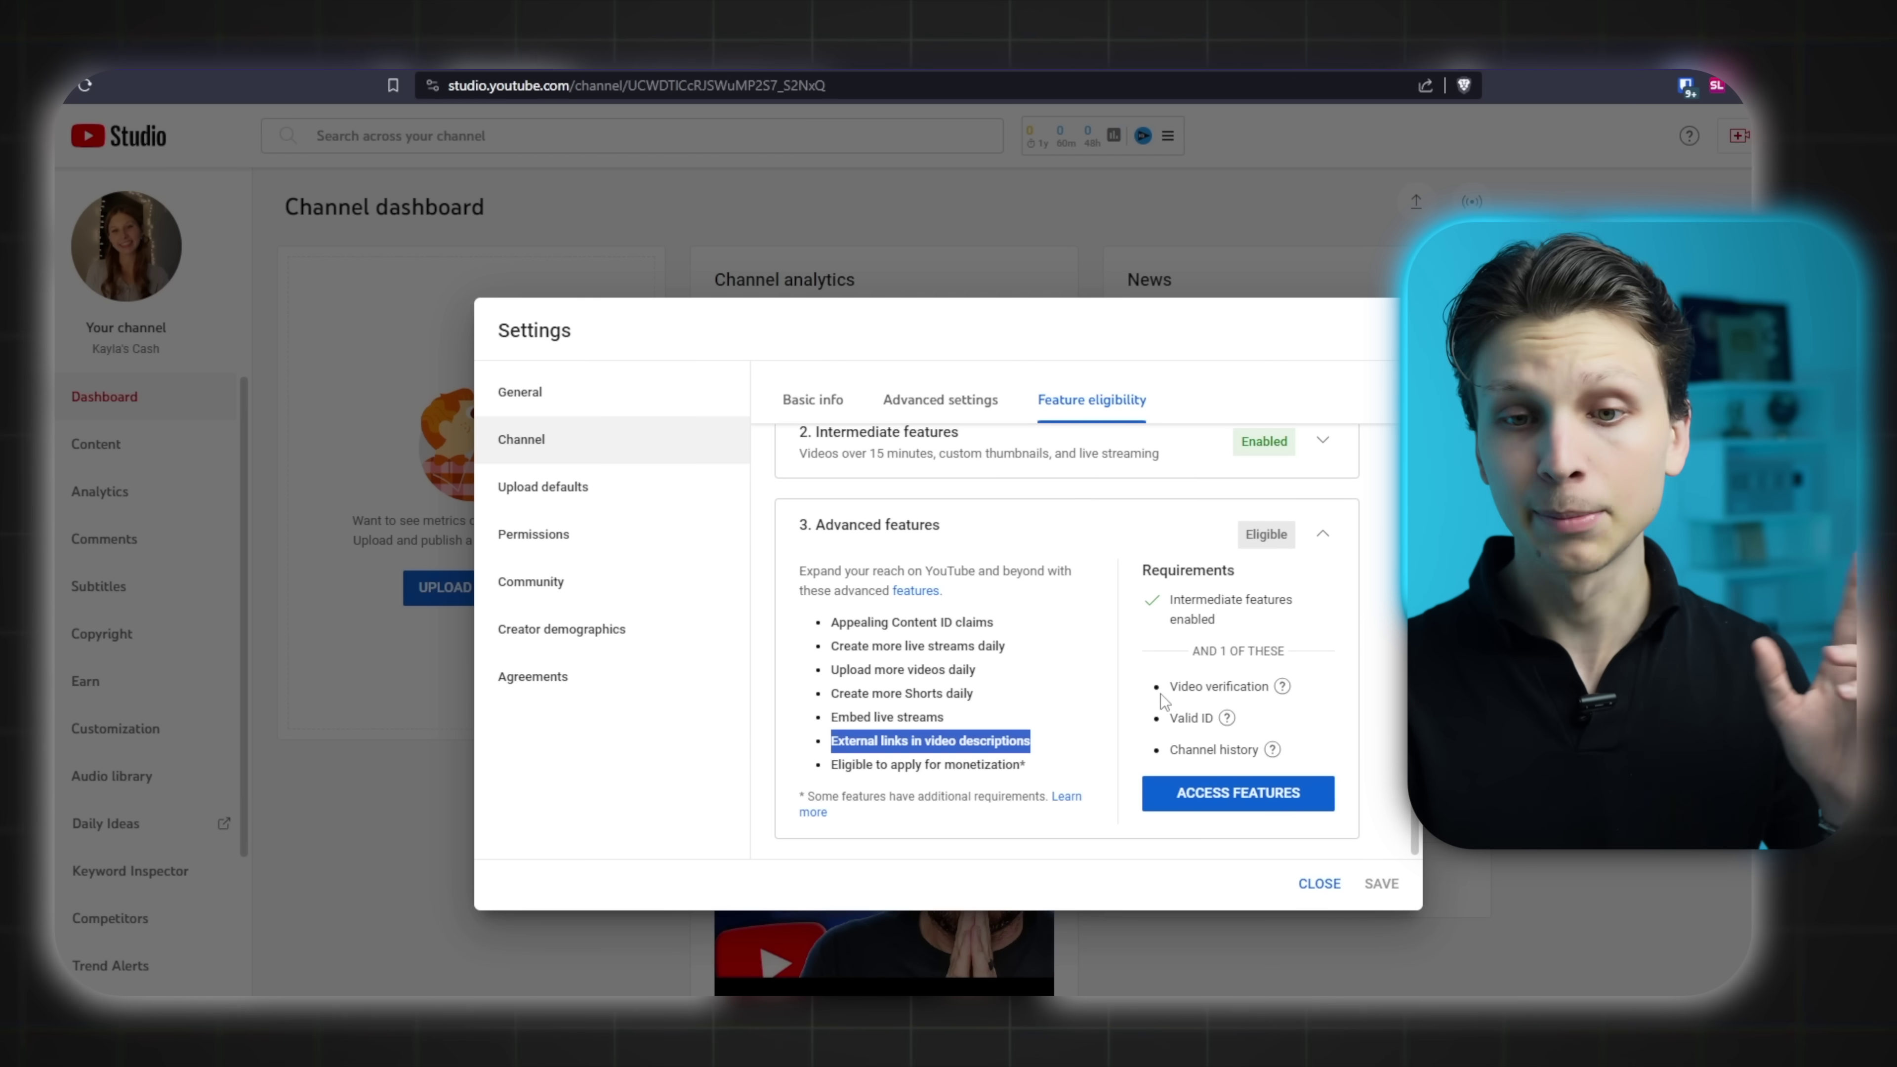
{"action": "triple_click", "coordinate": [1186, 719]}
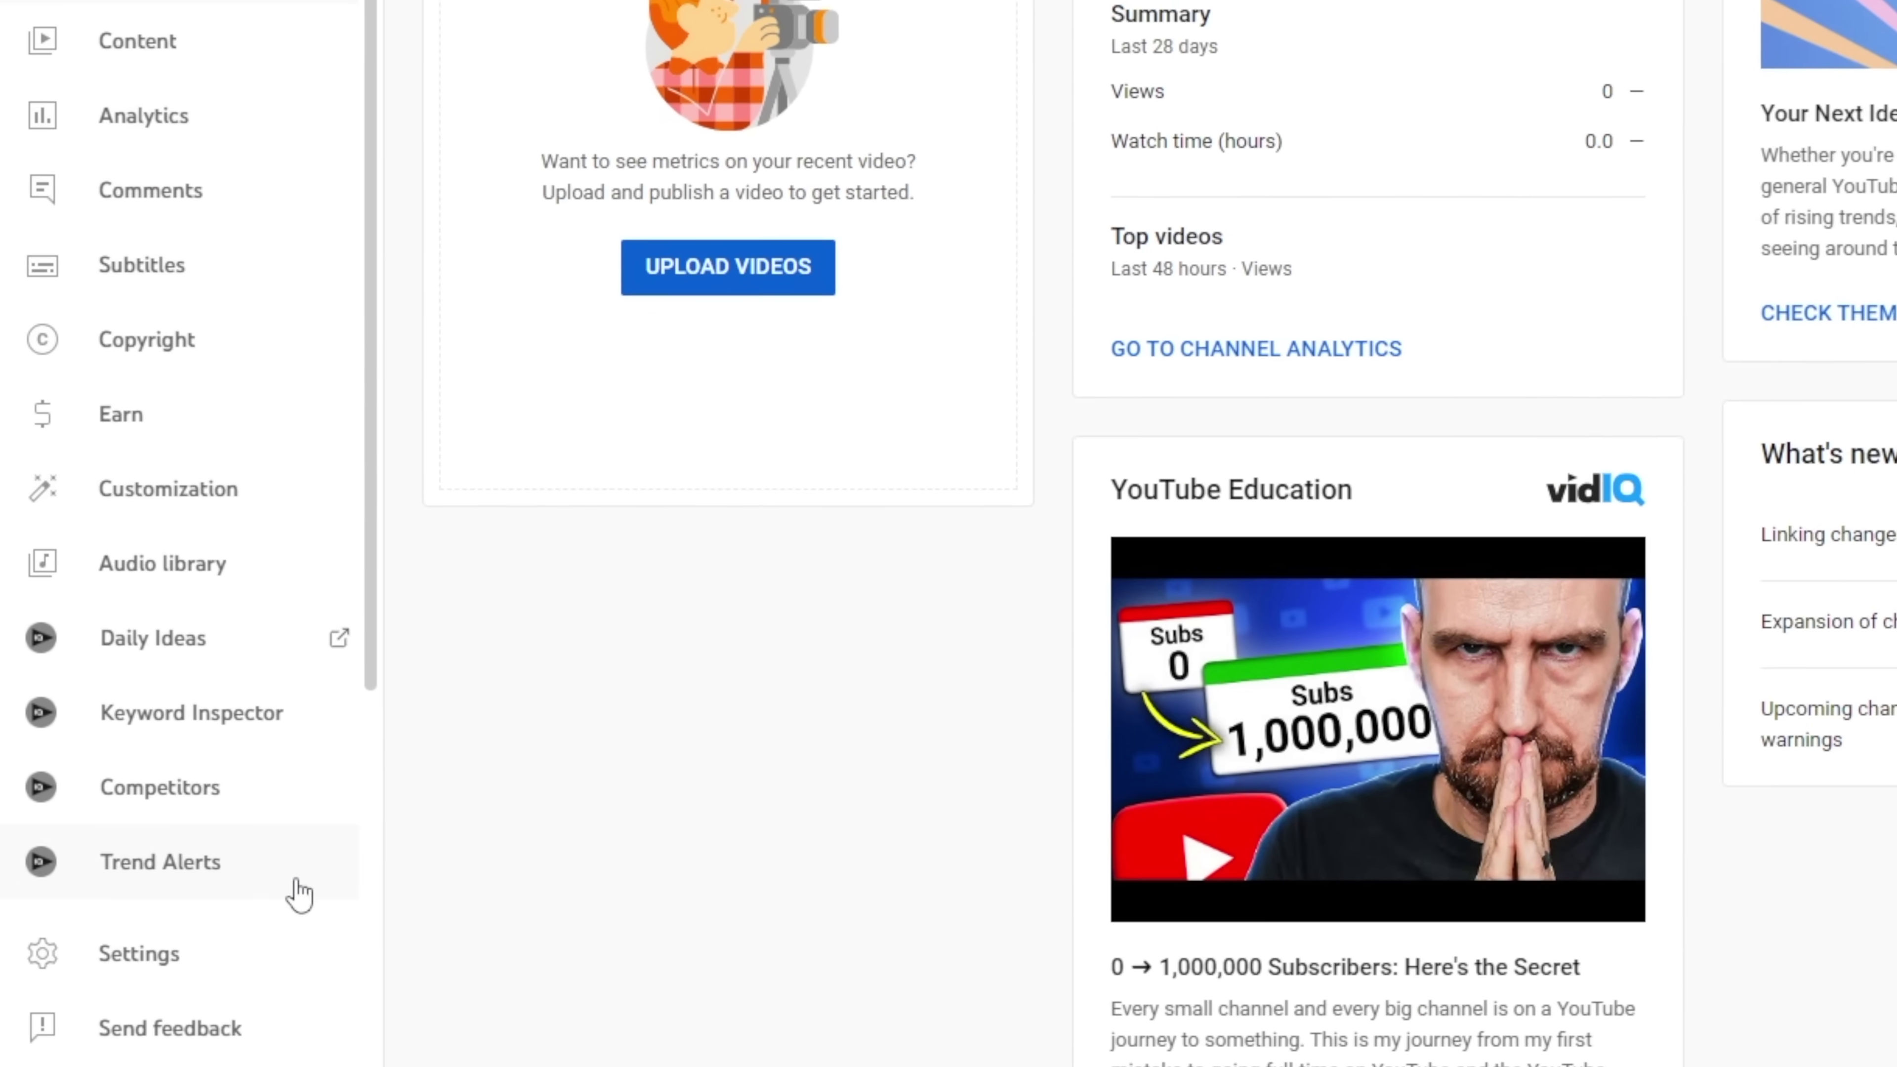
- Reopen channel settings and set the country of residence to United States
{"action": "left_click", "coordinate": [176, 997]}
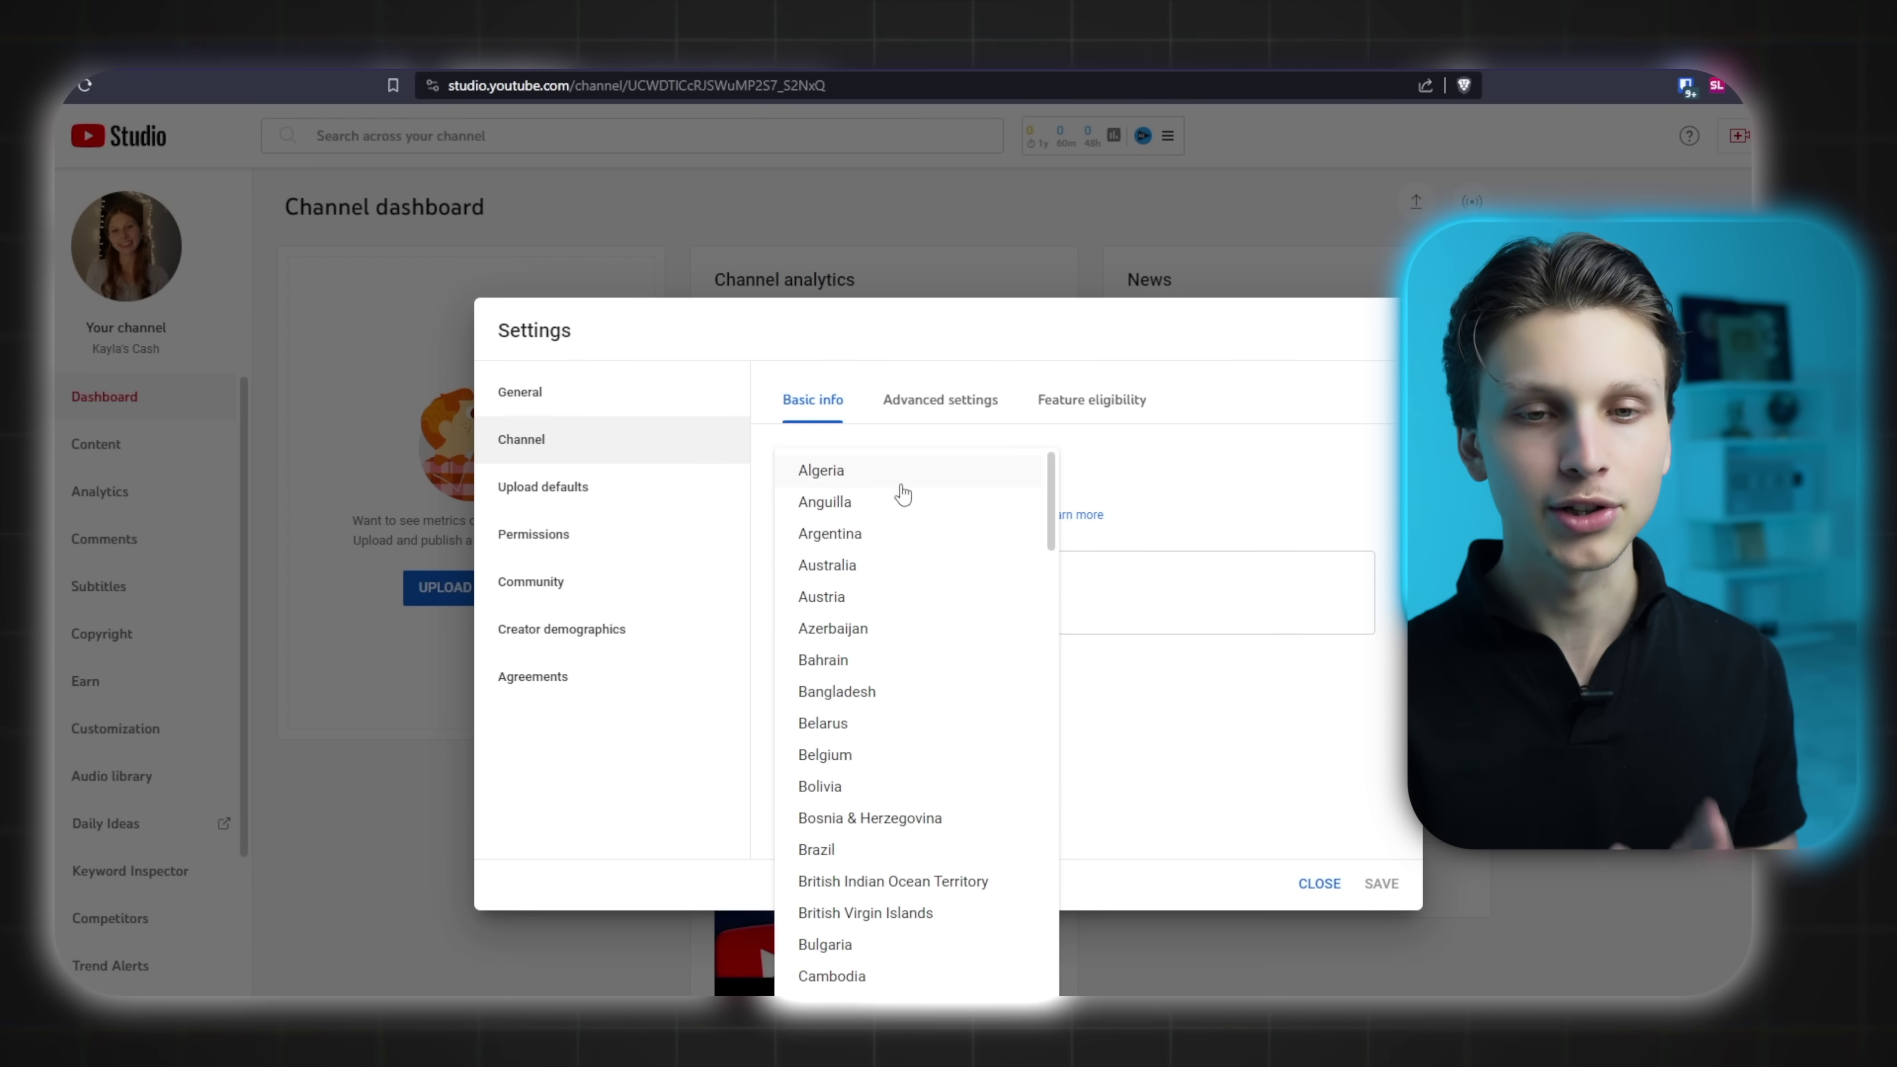
{"action": "scroll", "coordinate": [1021, 917], "scroll_direction": "down", "scroll_amount": 15}
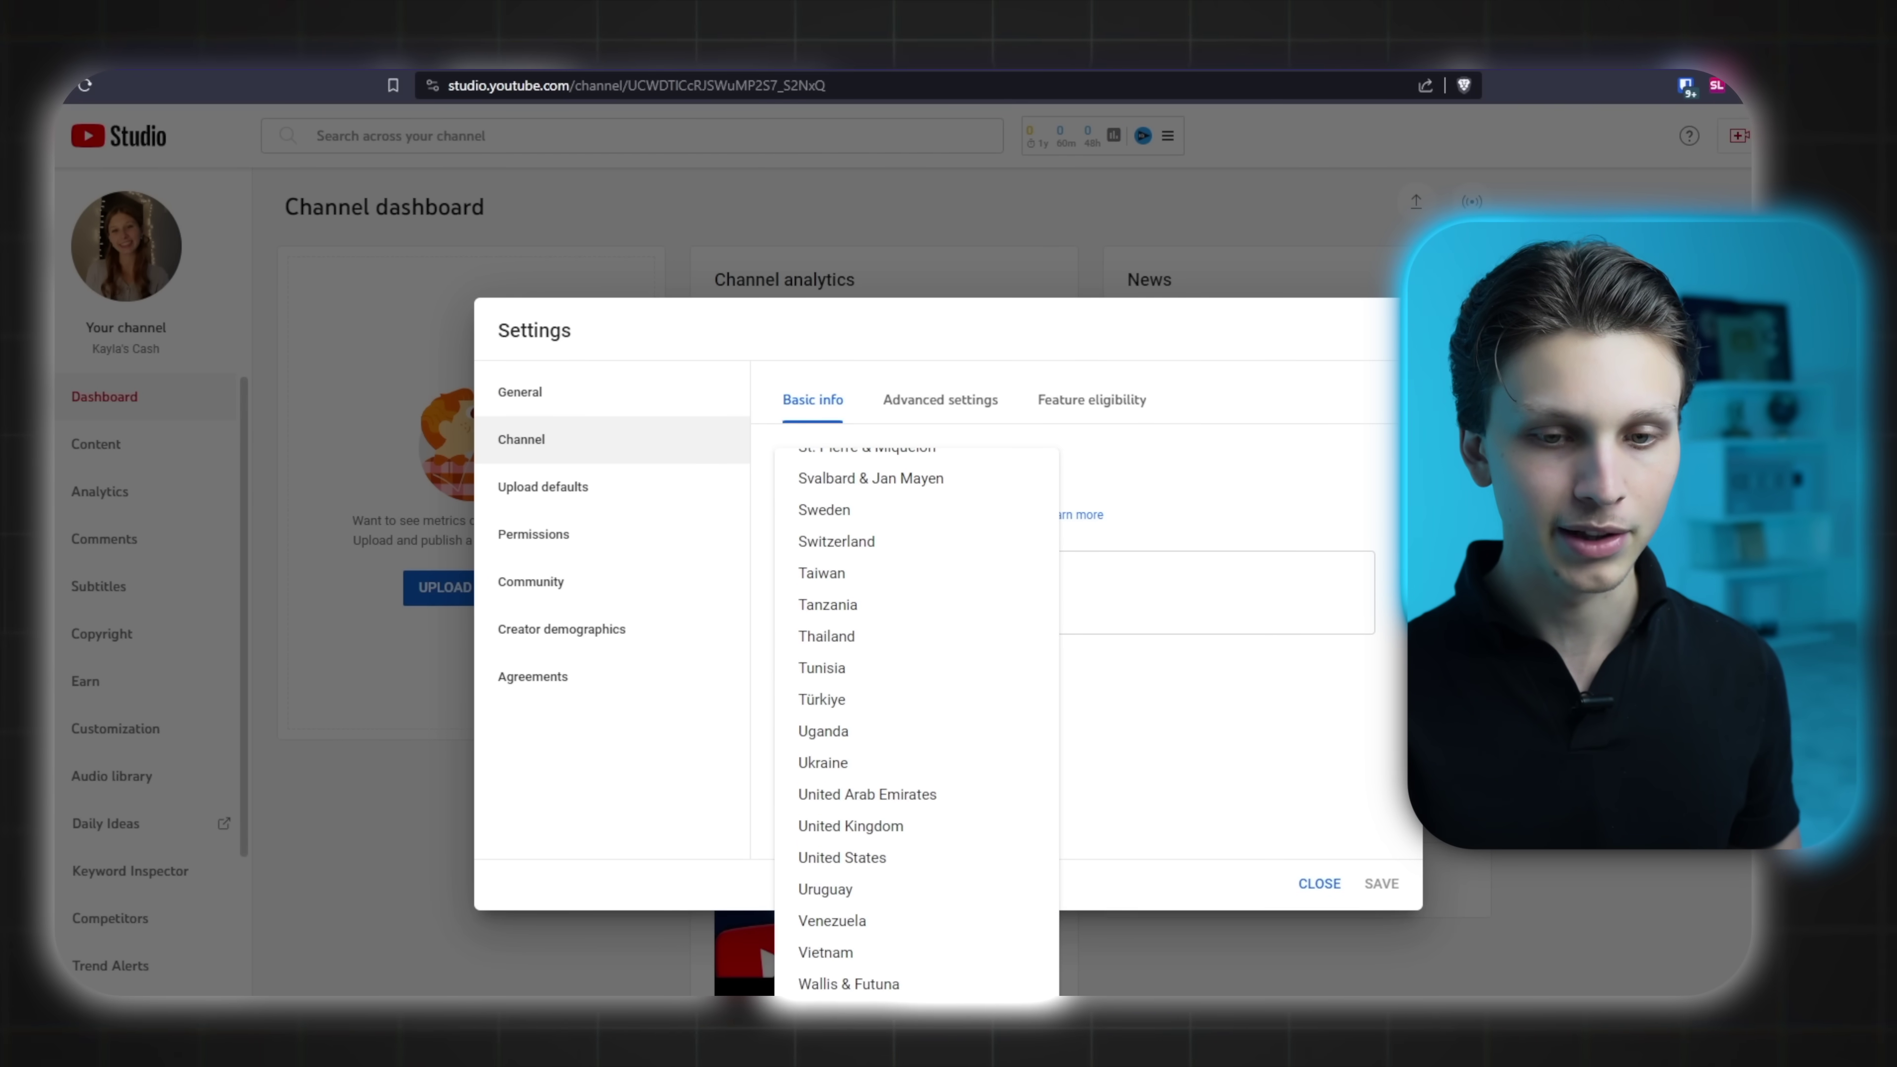
{"action": "left_click", "coordinate": [872, 858]}
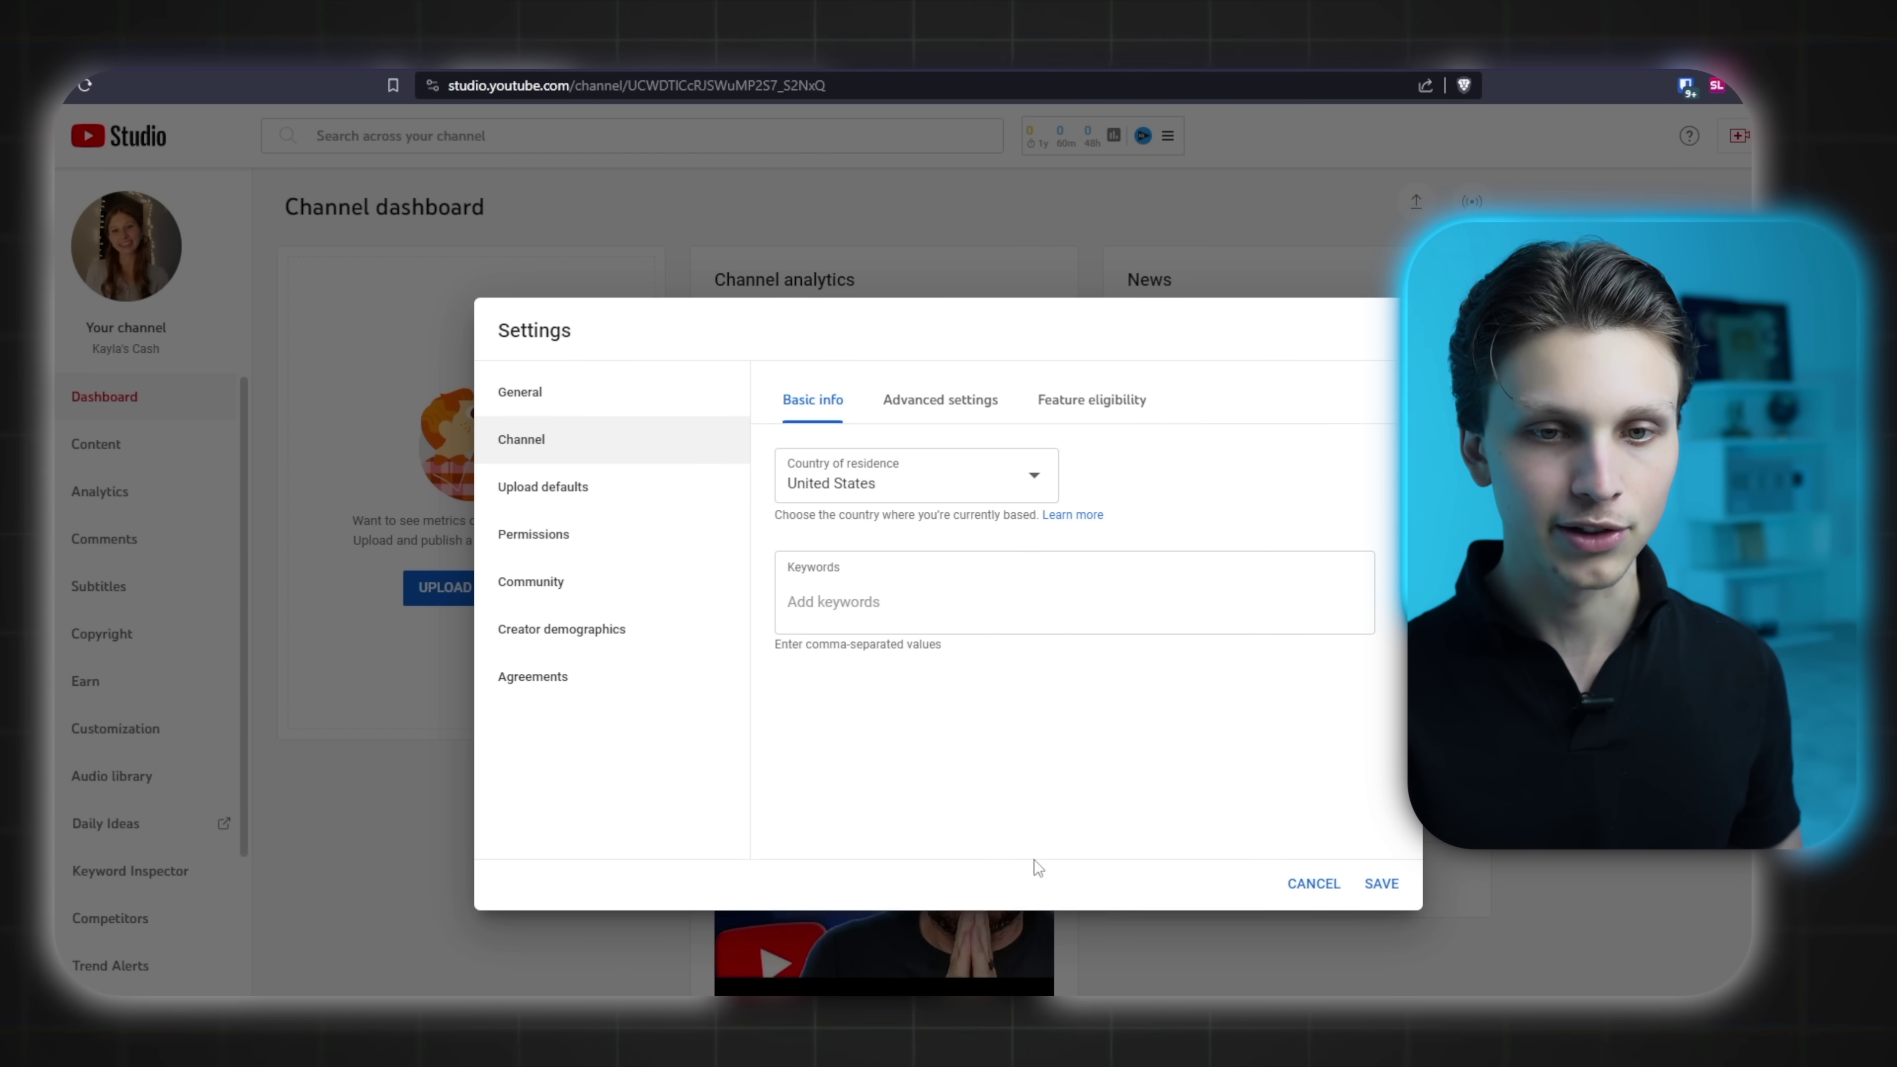
- Add the channel keywords 'make money online' and 'earn money'
{"action": "left_click", "coordinate": [867, 598]}
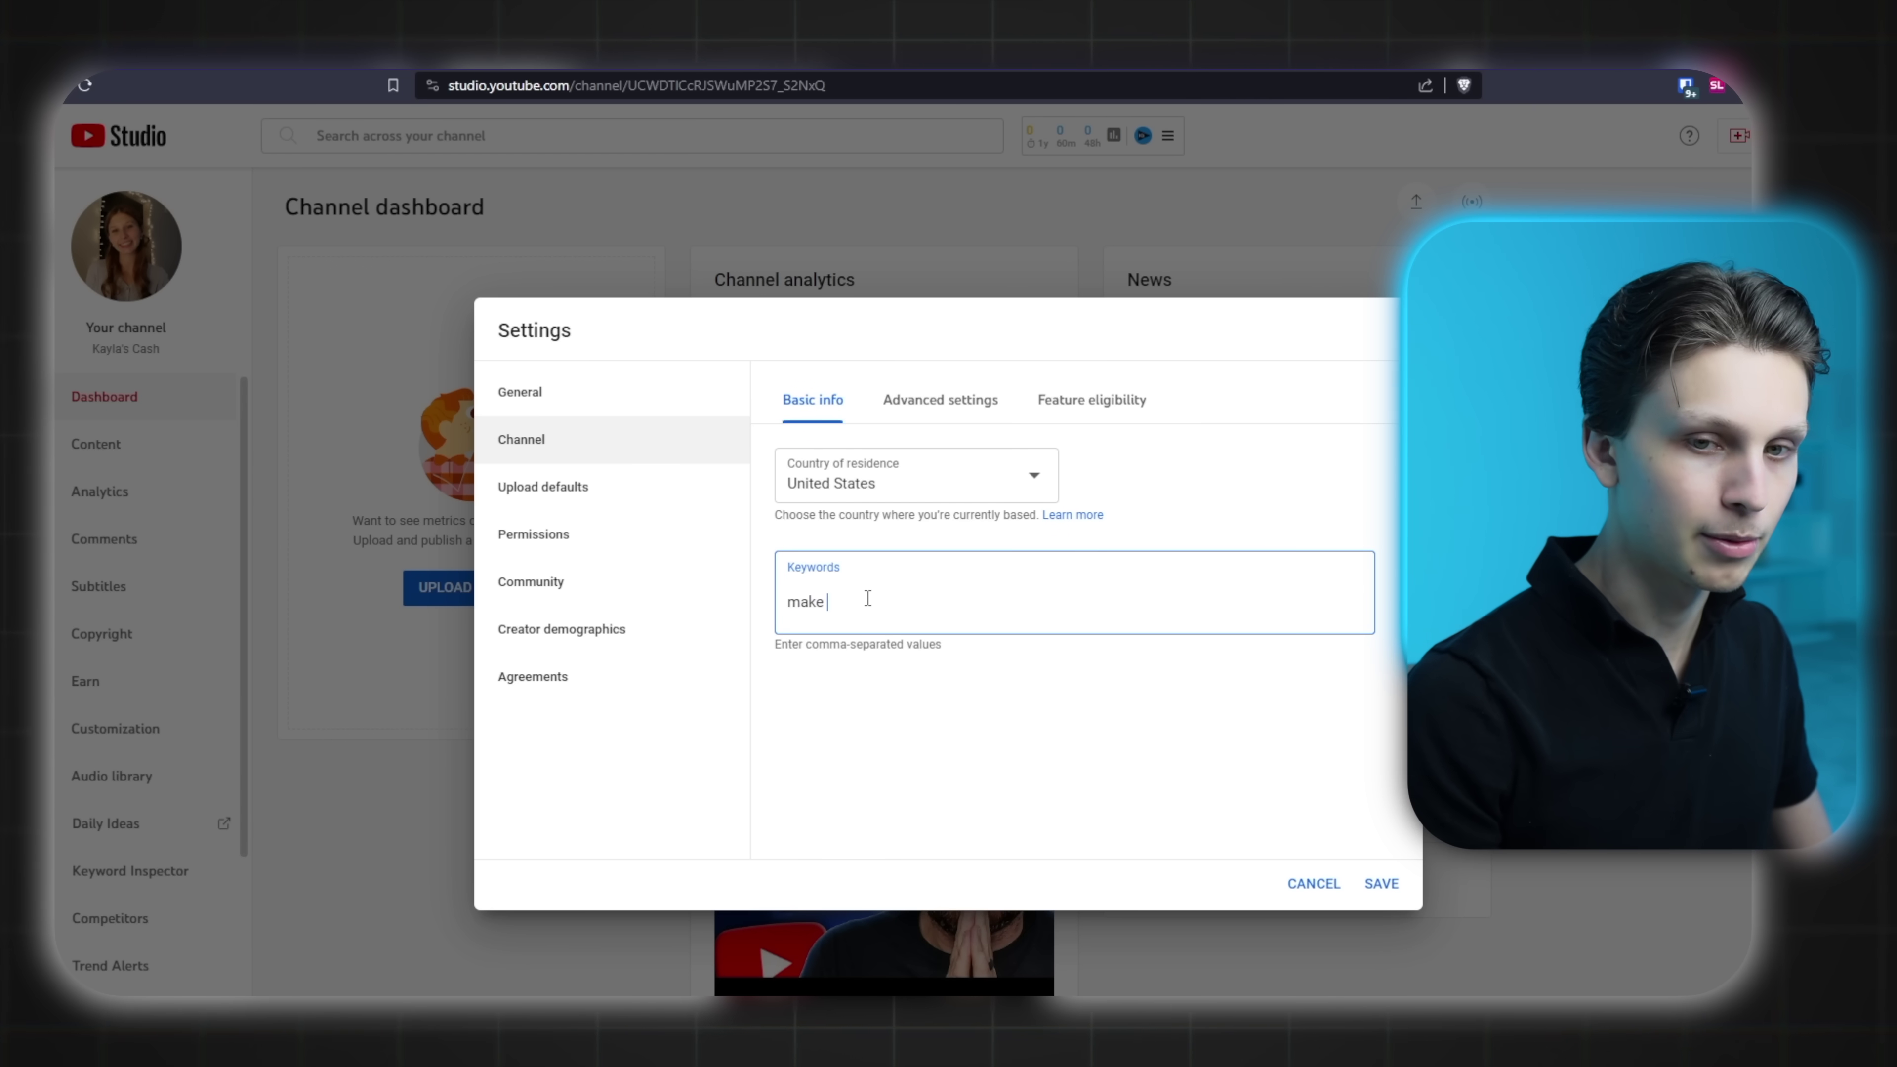
{"action": "type", "text": "make money online"}
{"action": "key", "text": "Return"}
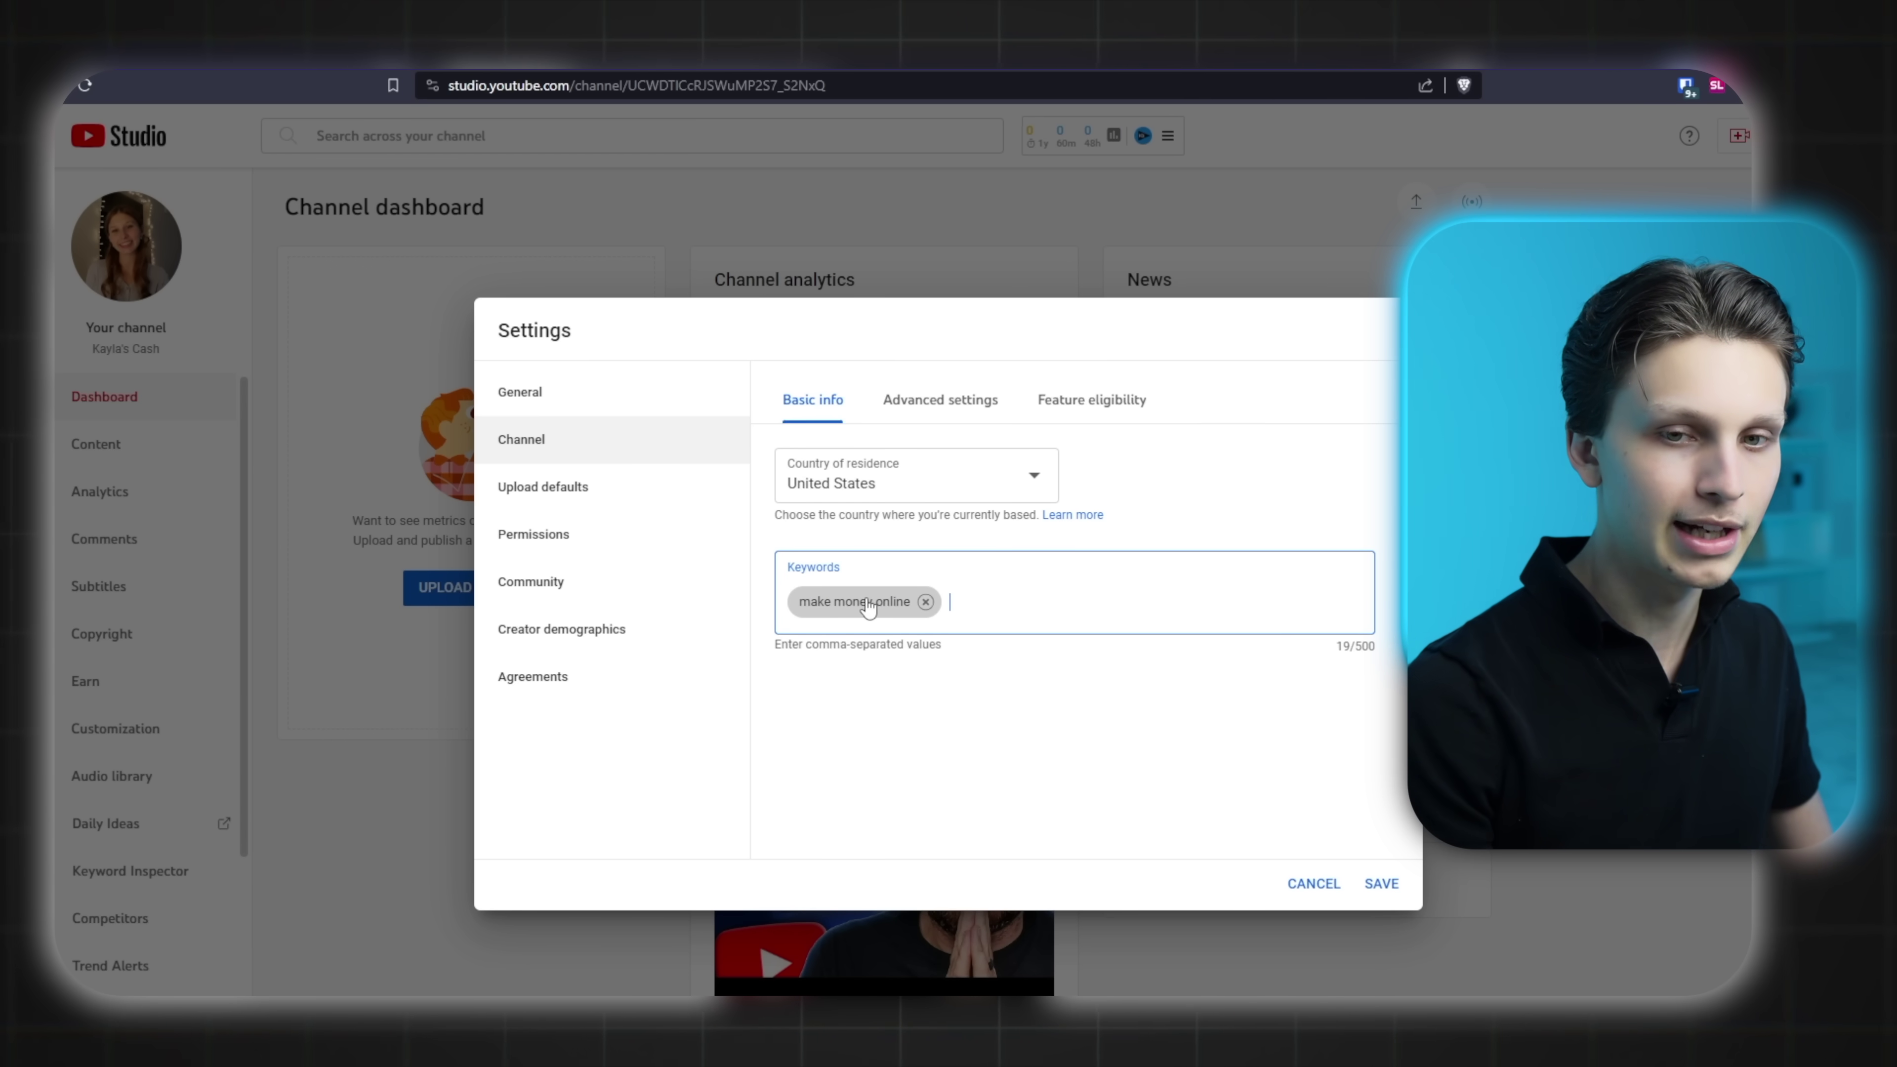
{"action": "type", "text": "earn money"}
{"action": "key", "text": "Return"}
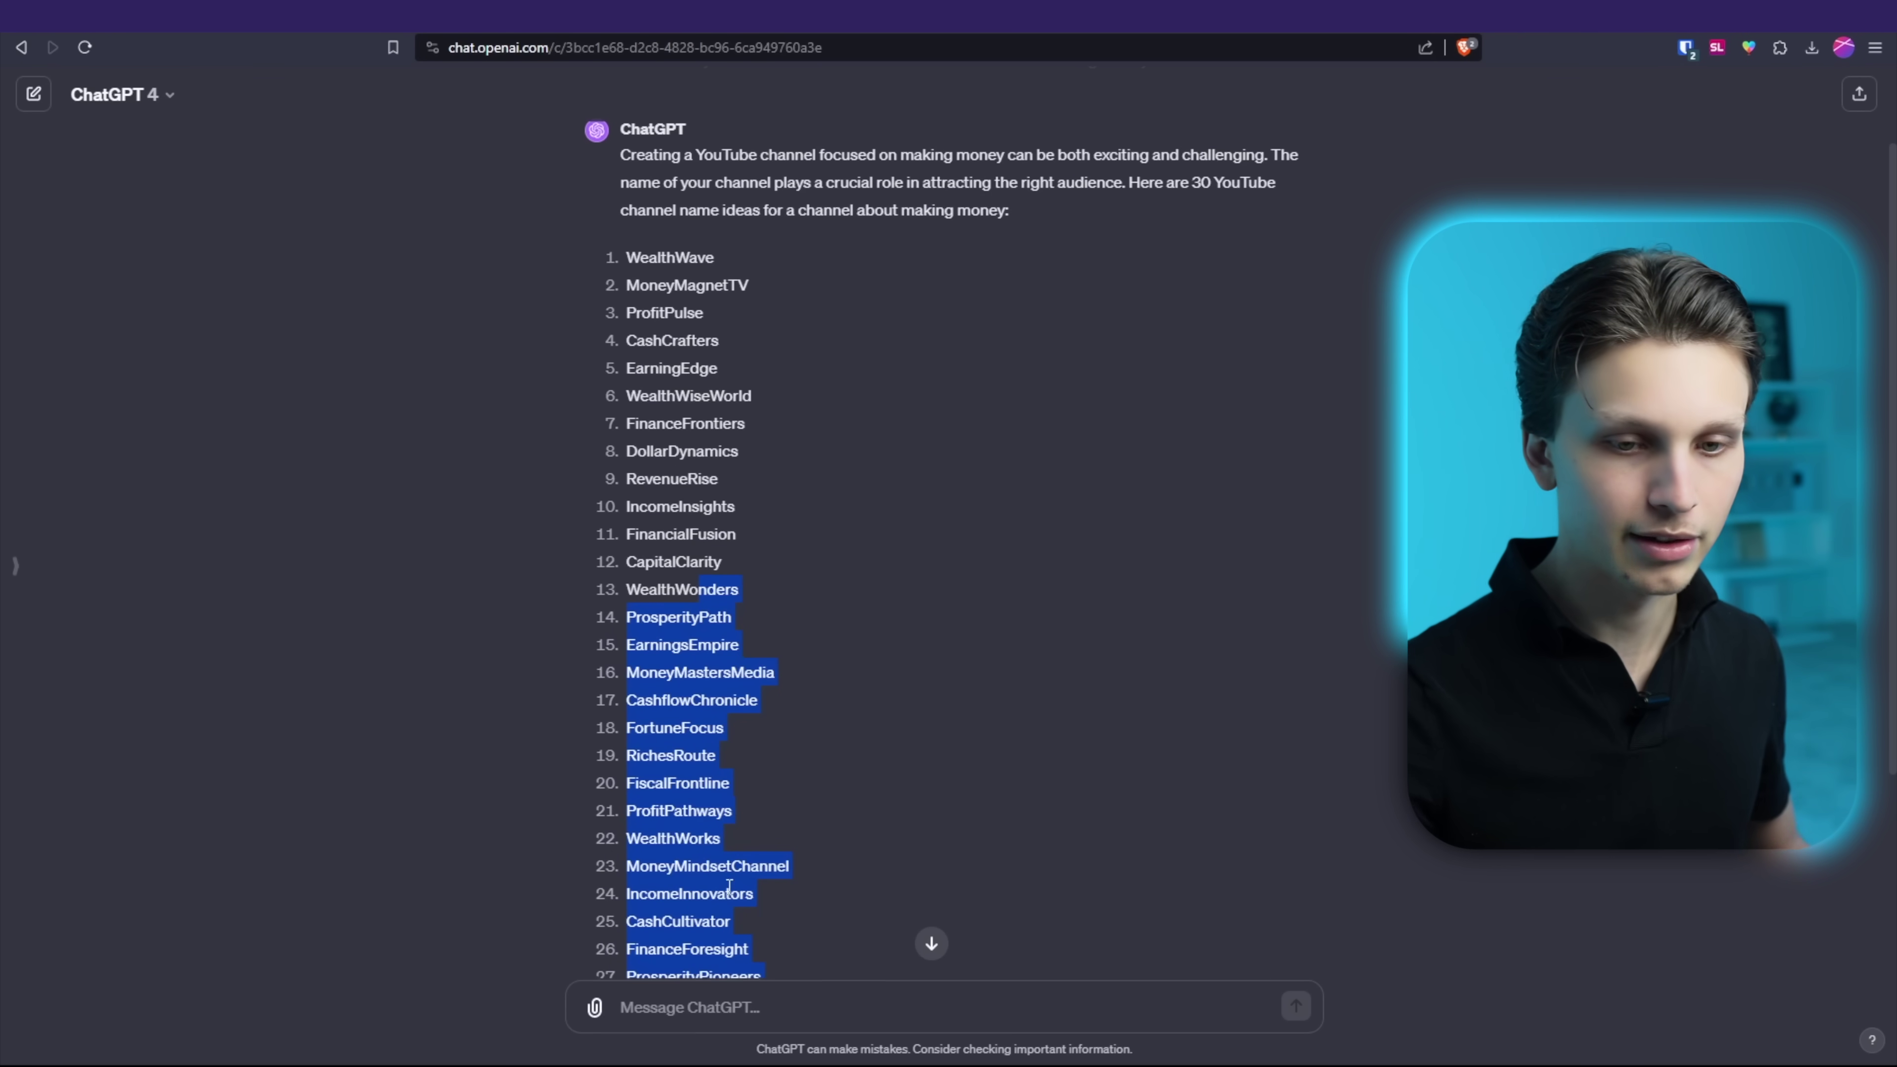
{"action": "left_click", "coordinate": [673, 1009]}
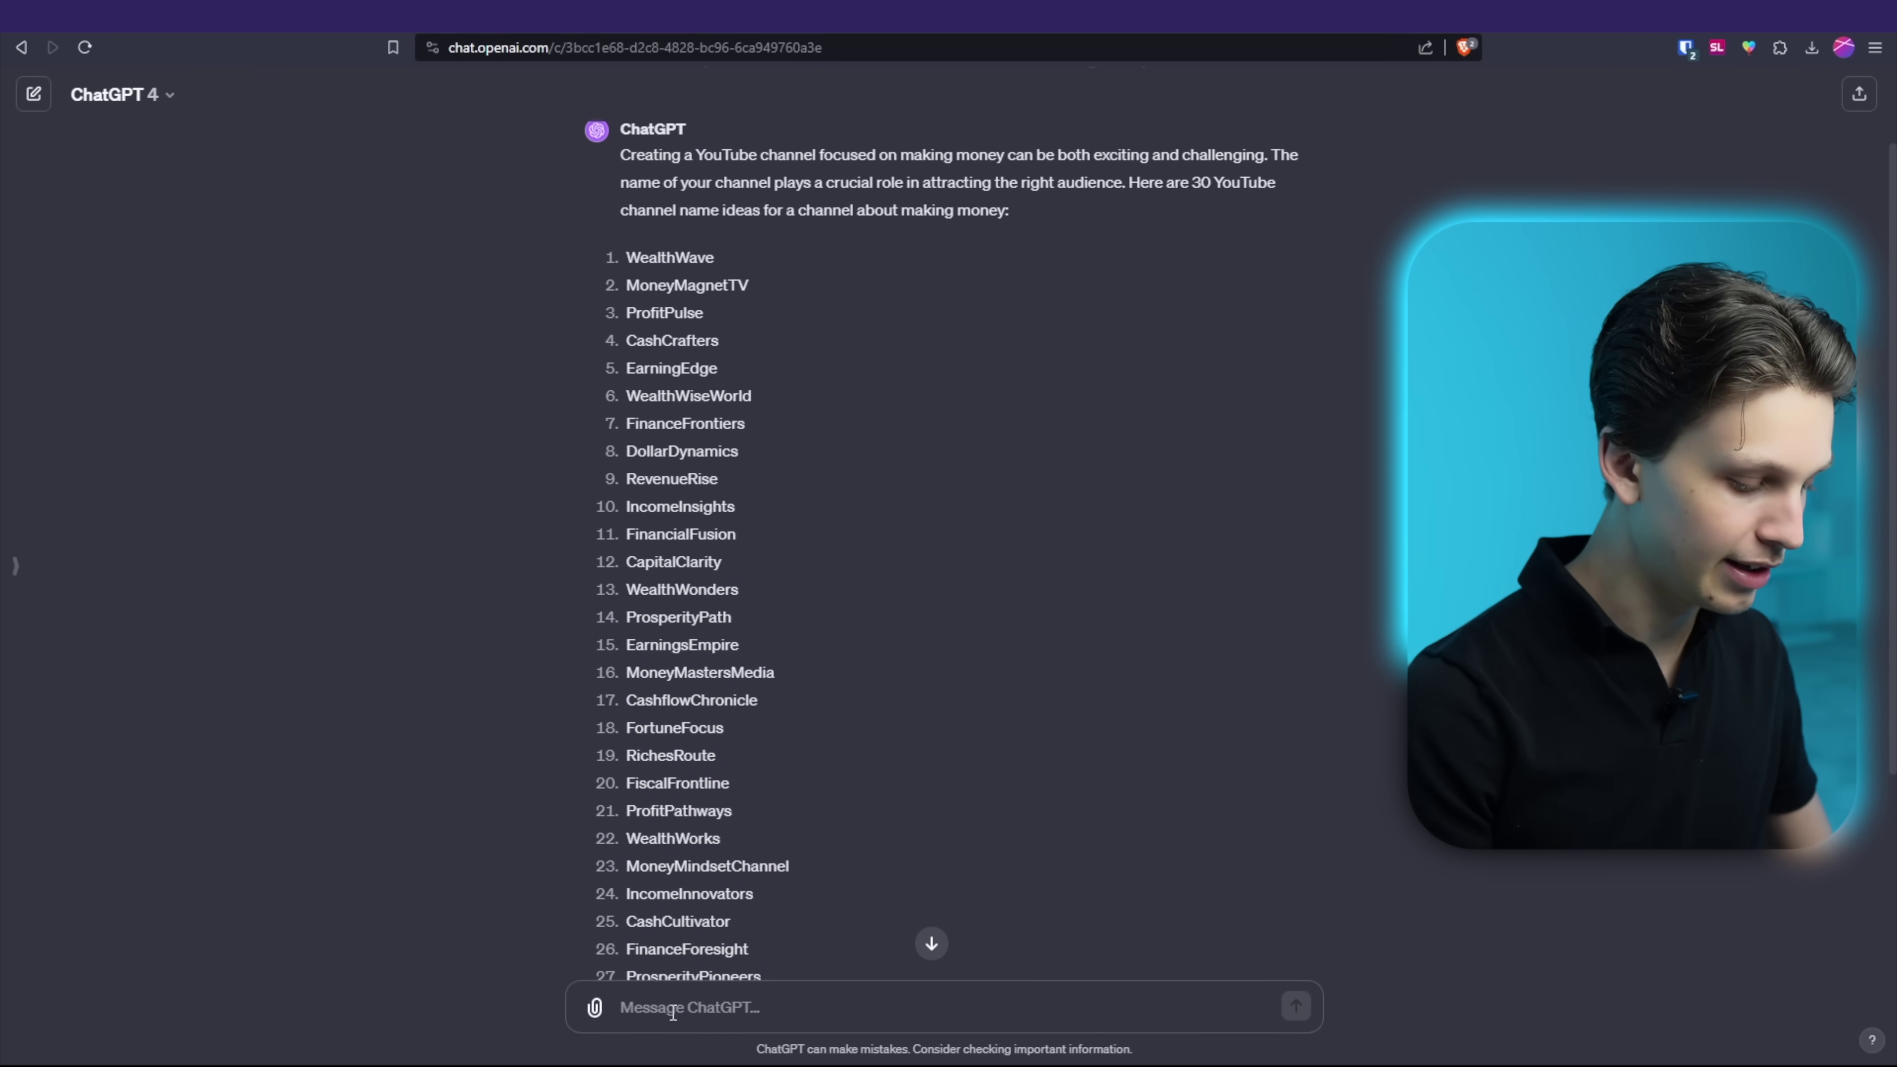
- Ask ChatGPT for 30 keywords about making money online and look over the reply
{"action": "type", "text": "give me"}
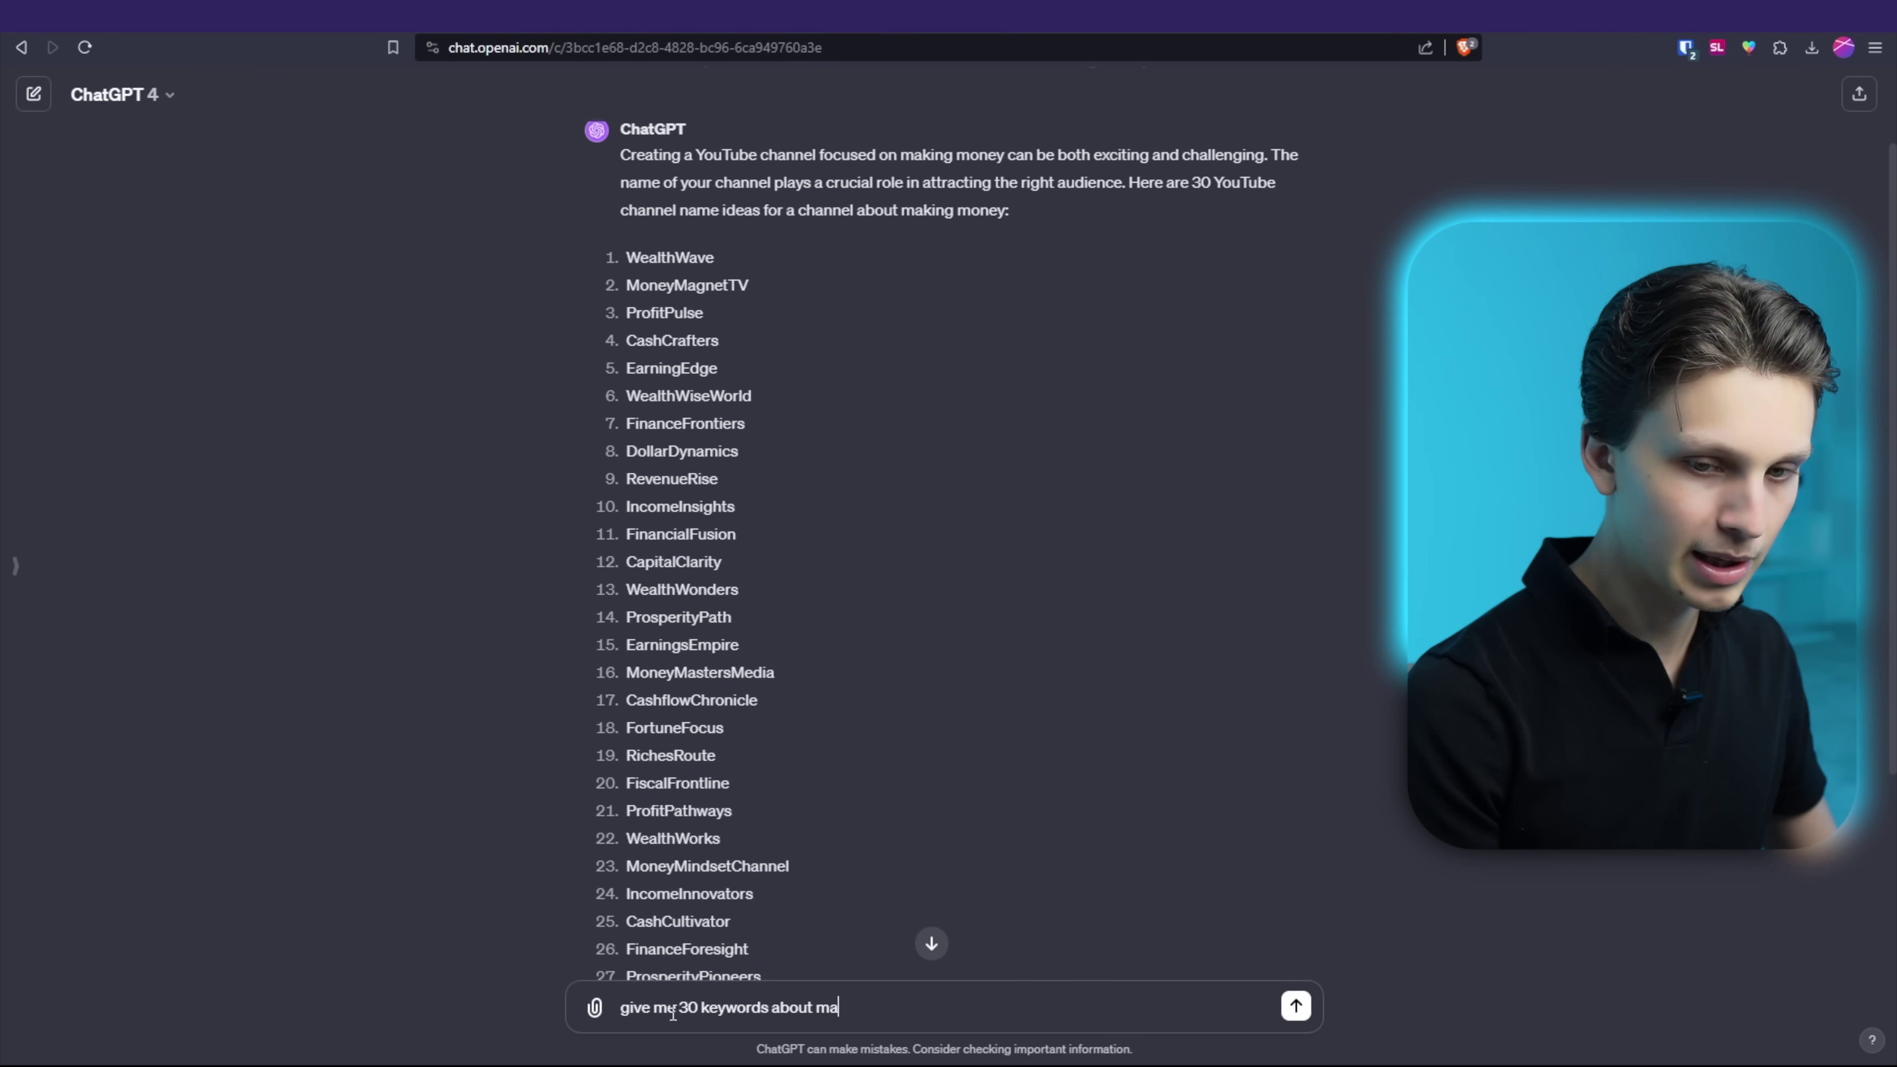
{"action": "type", "text": " 30 keywords about making money onli"}
{"action": "key", "text": "Return"}
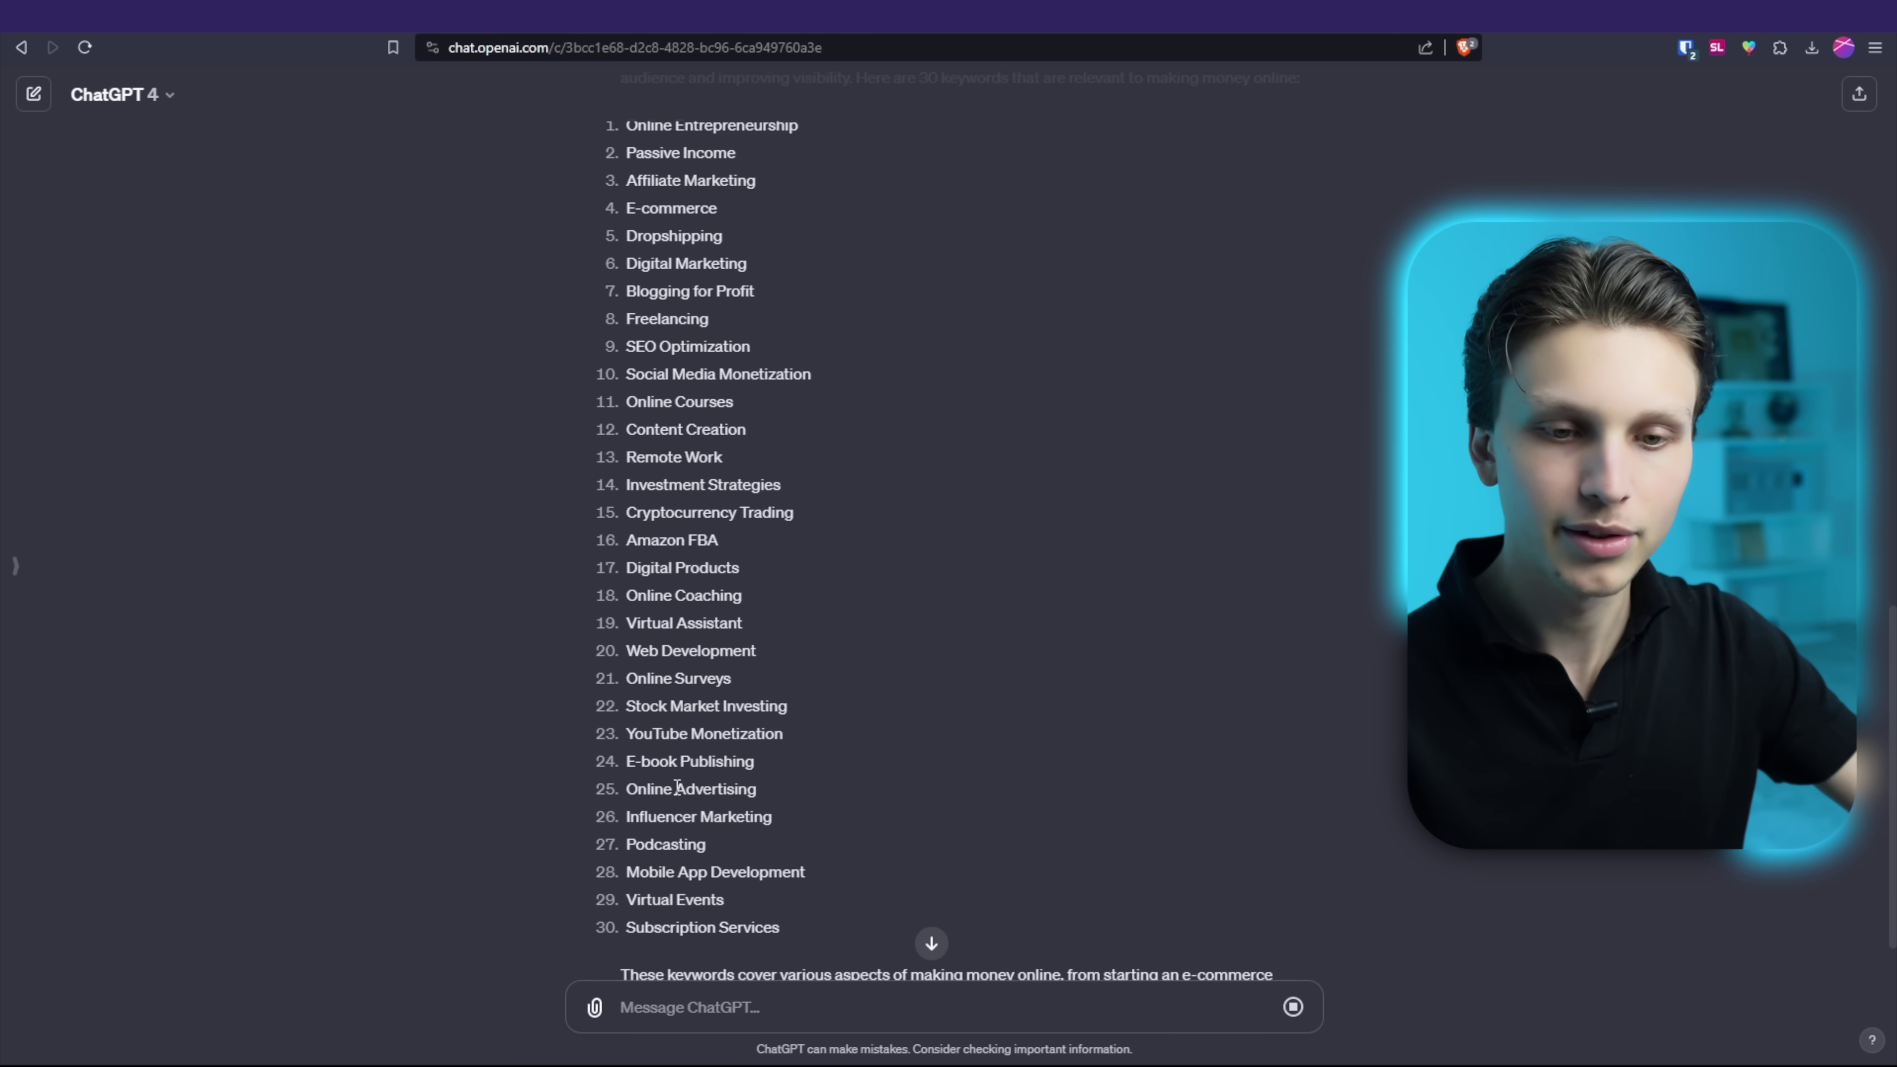
{"action": "scroll", "coordinate": [677, 786], "scroll_direction": "up", "scroll_amount": 6}
{"action": "scroll", "coordinate": [669, 726], "scroll_direction": "down", "scroll_amount": 1}
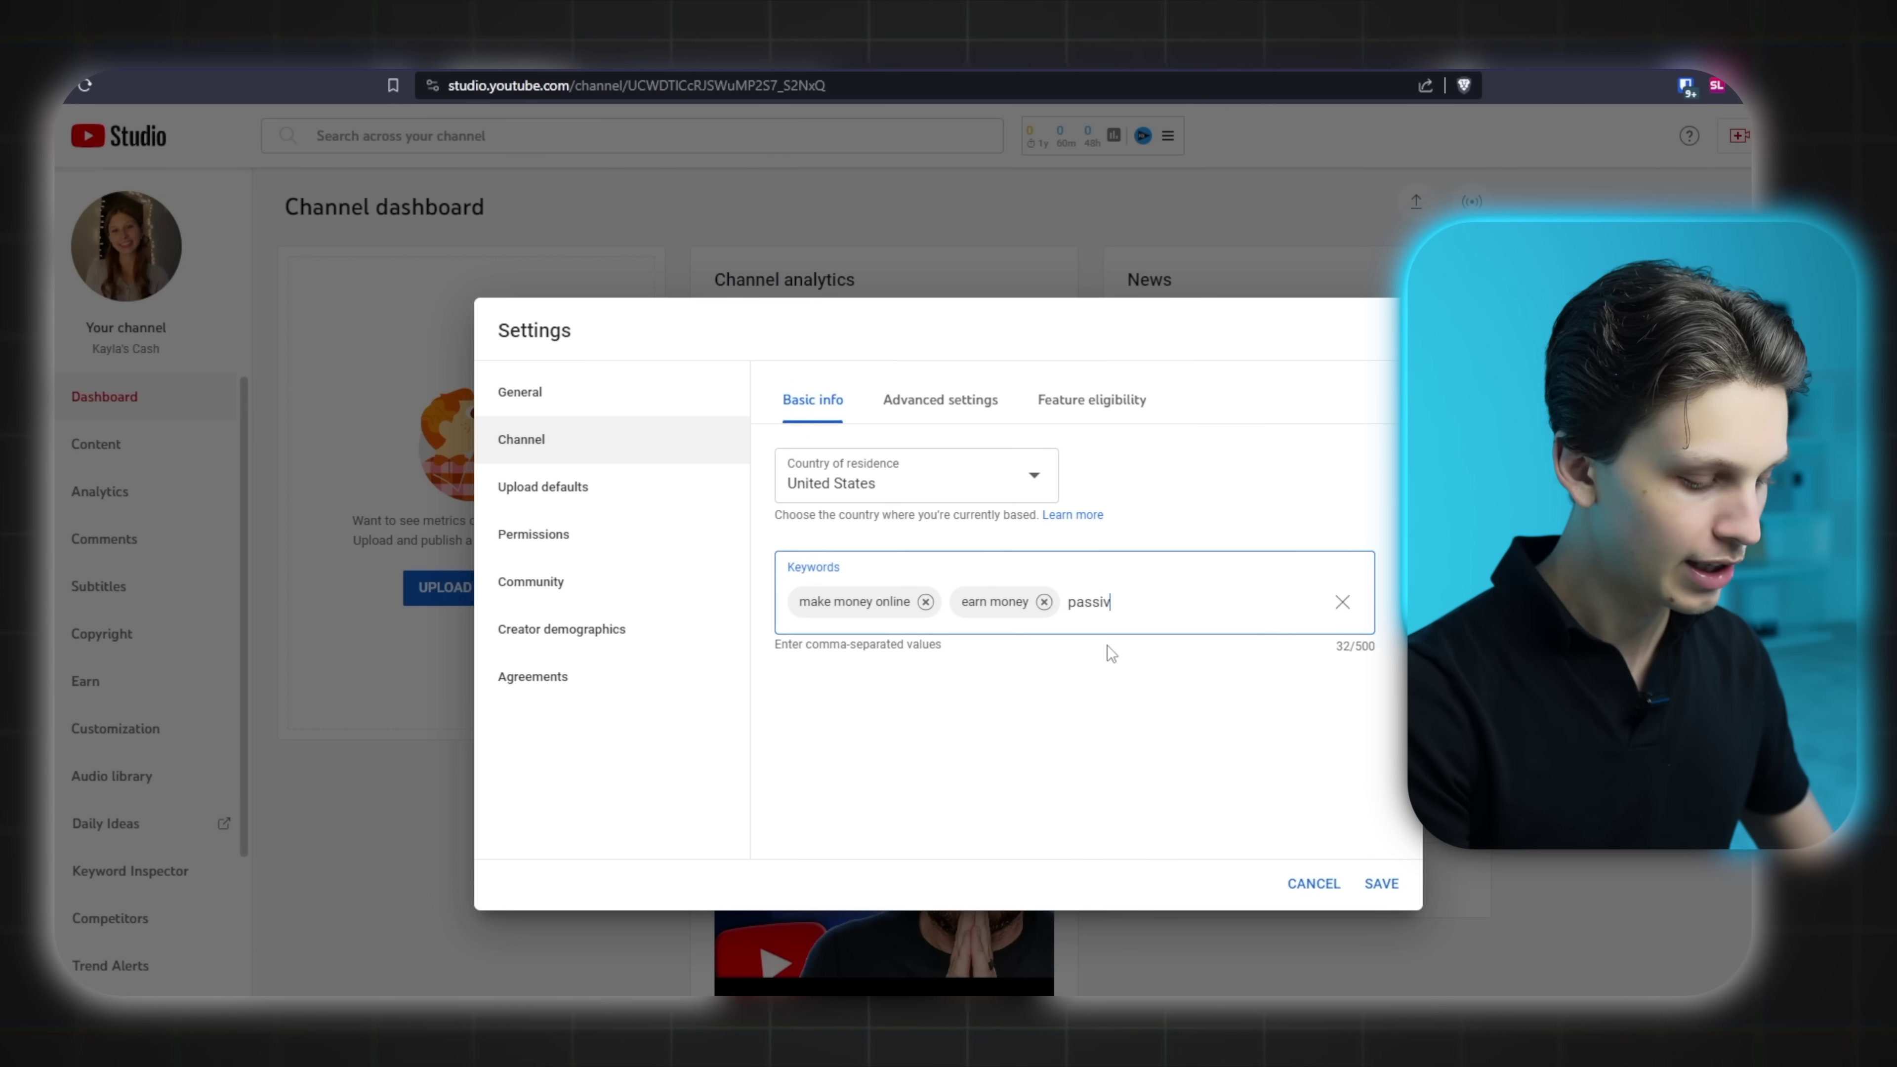
- Add the keywords passive income, side hustle, side hustles and make money, then view Advanced settings
{"action": "type", "text": "come,side hustle,sidee"}
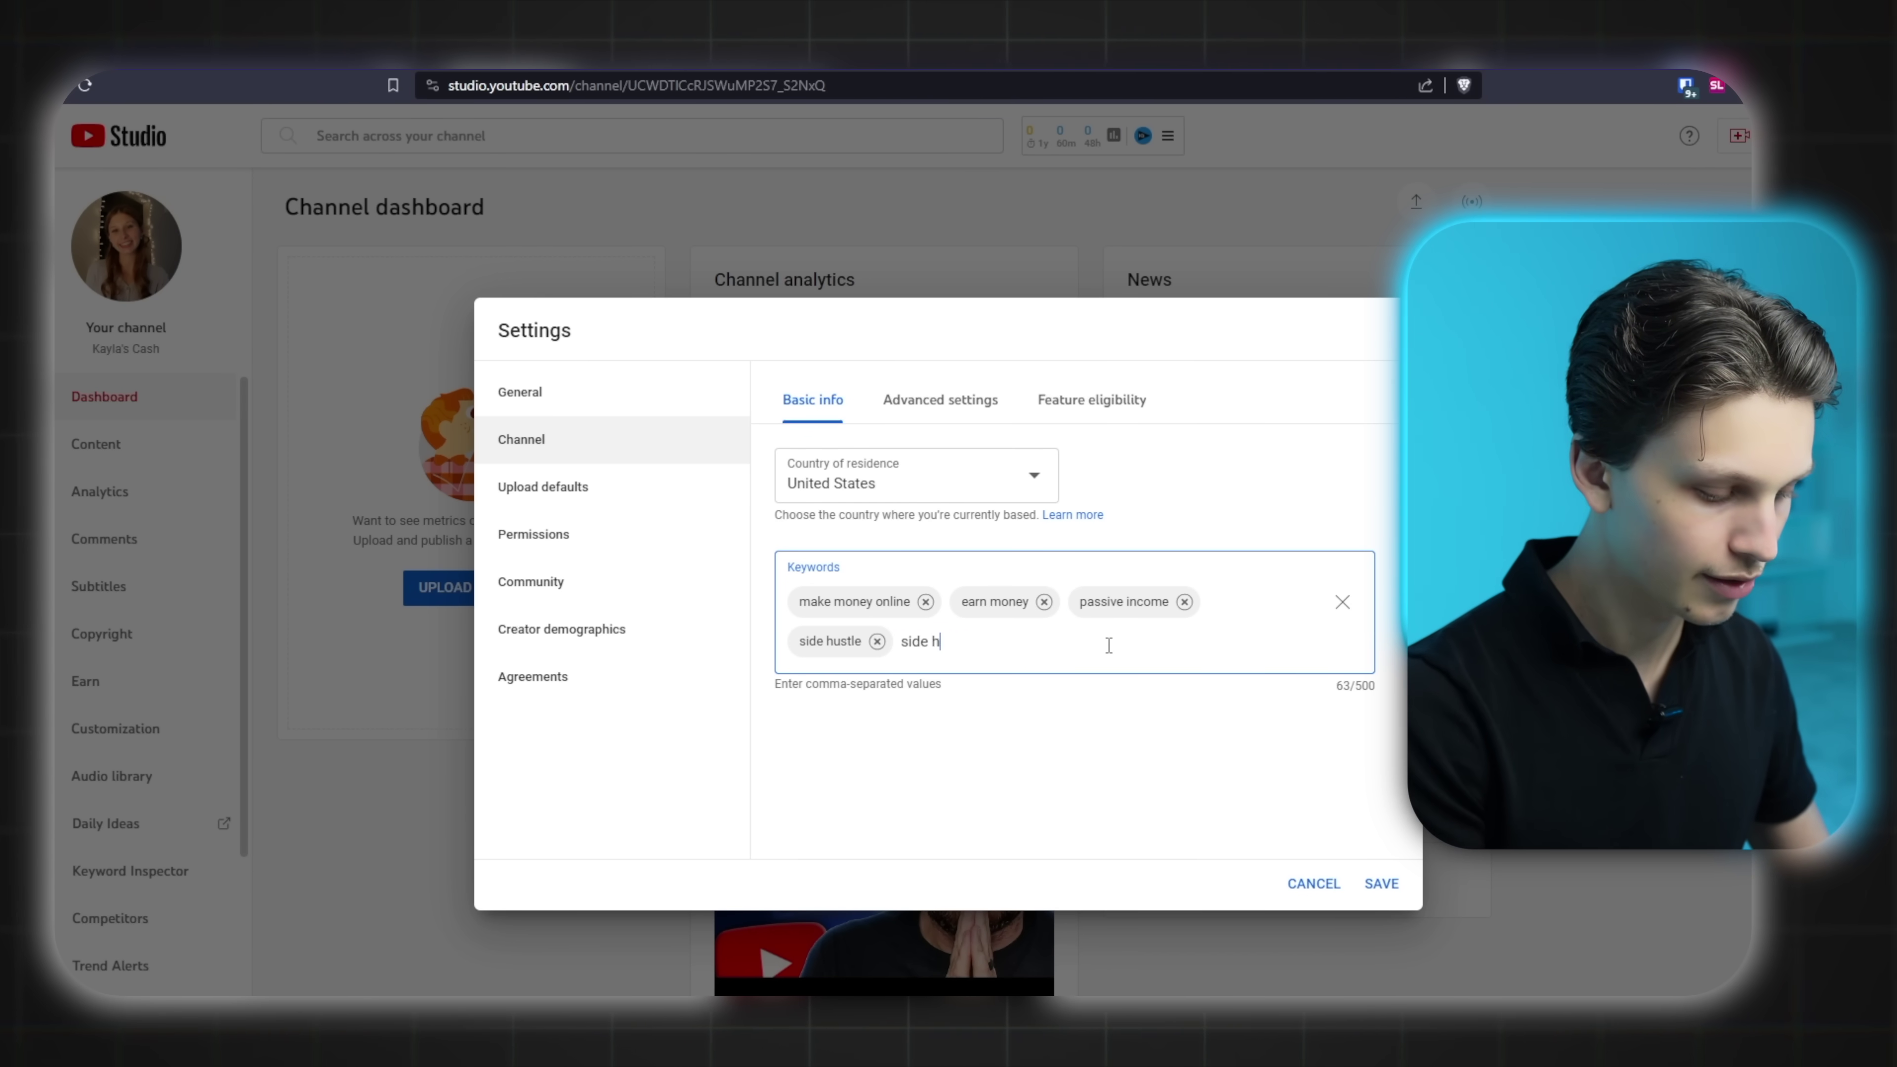
{"action": "type", "text": "ustles,make mmon"}
{"action": "key", "text": "BackSpace"}
{"action": "key", "text": "BackSpace"}
{"action": "key", "text": "BackSpace"}
{"action": "type", "text": "oney, kaylas cash"}
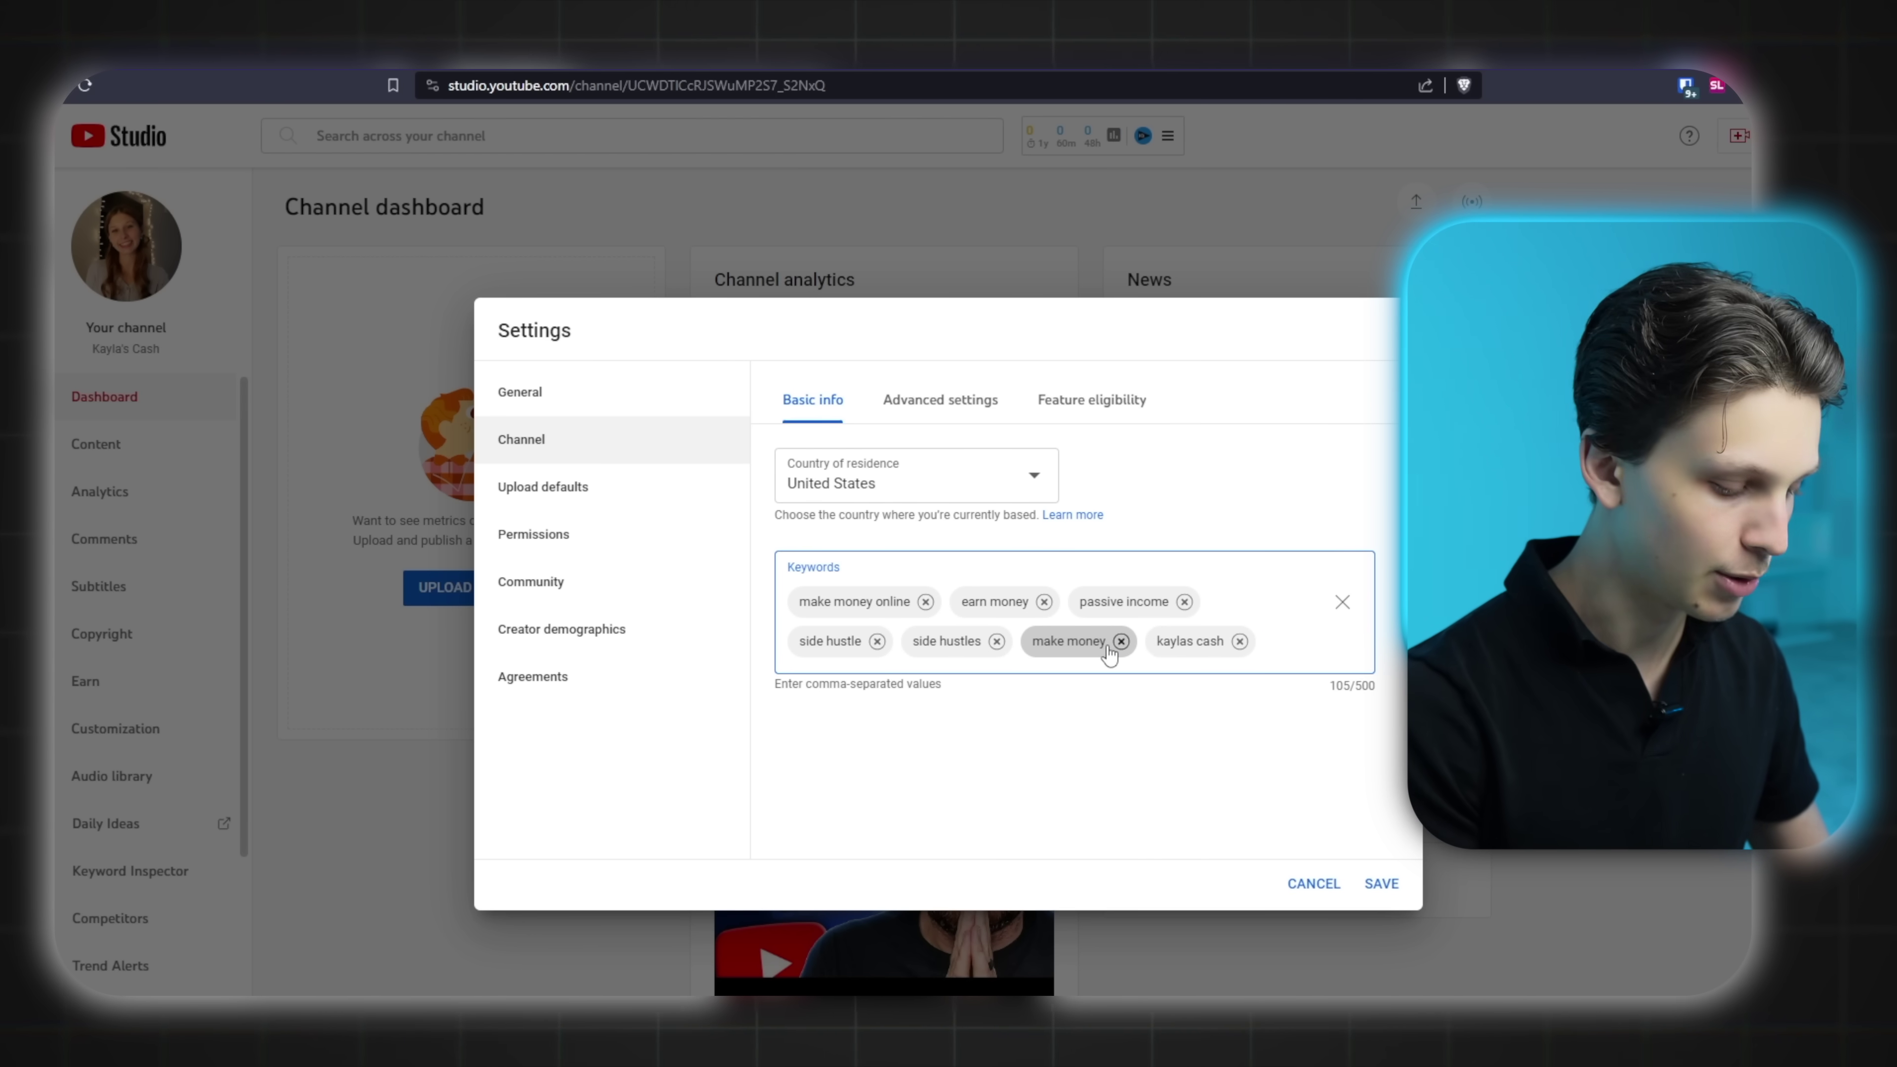
{"action": "type", "text": ", kayla"}
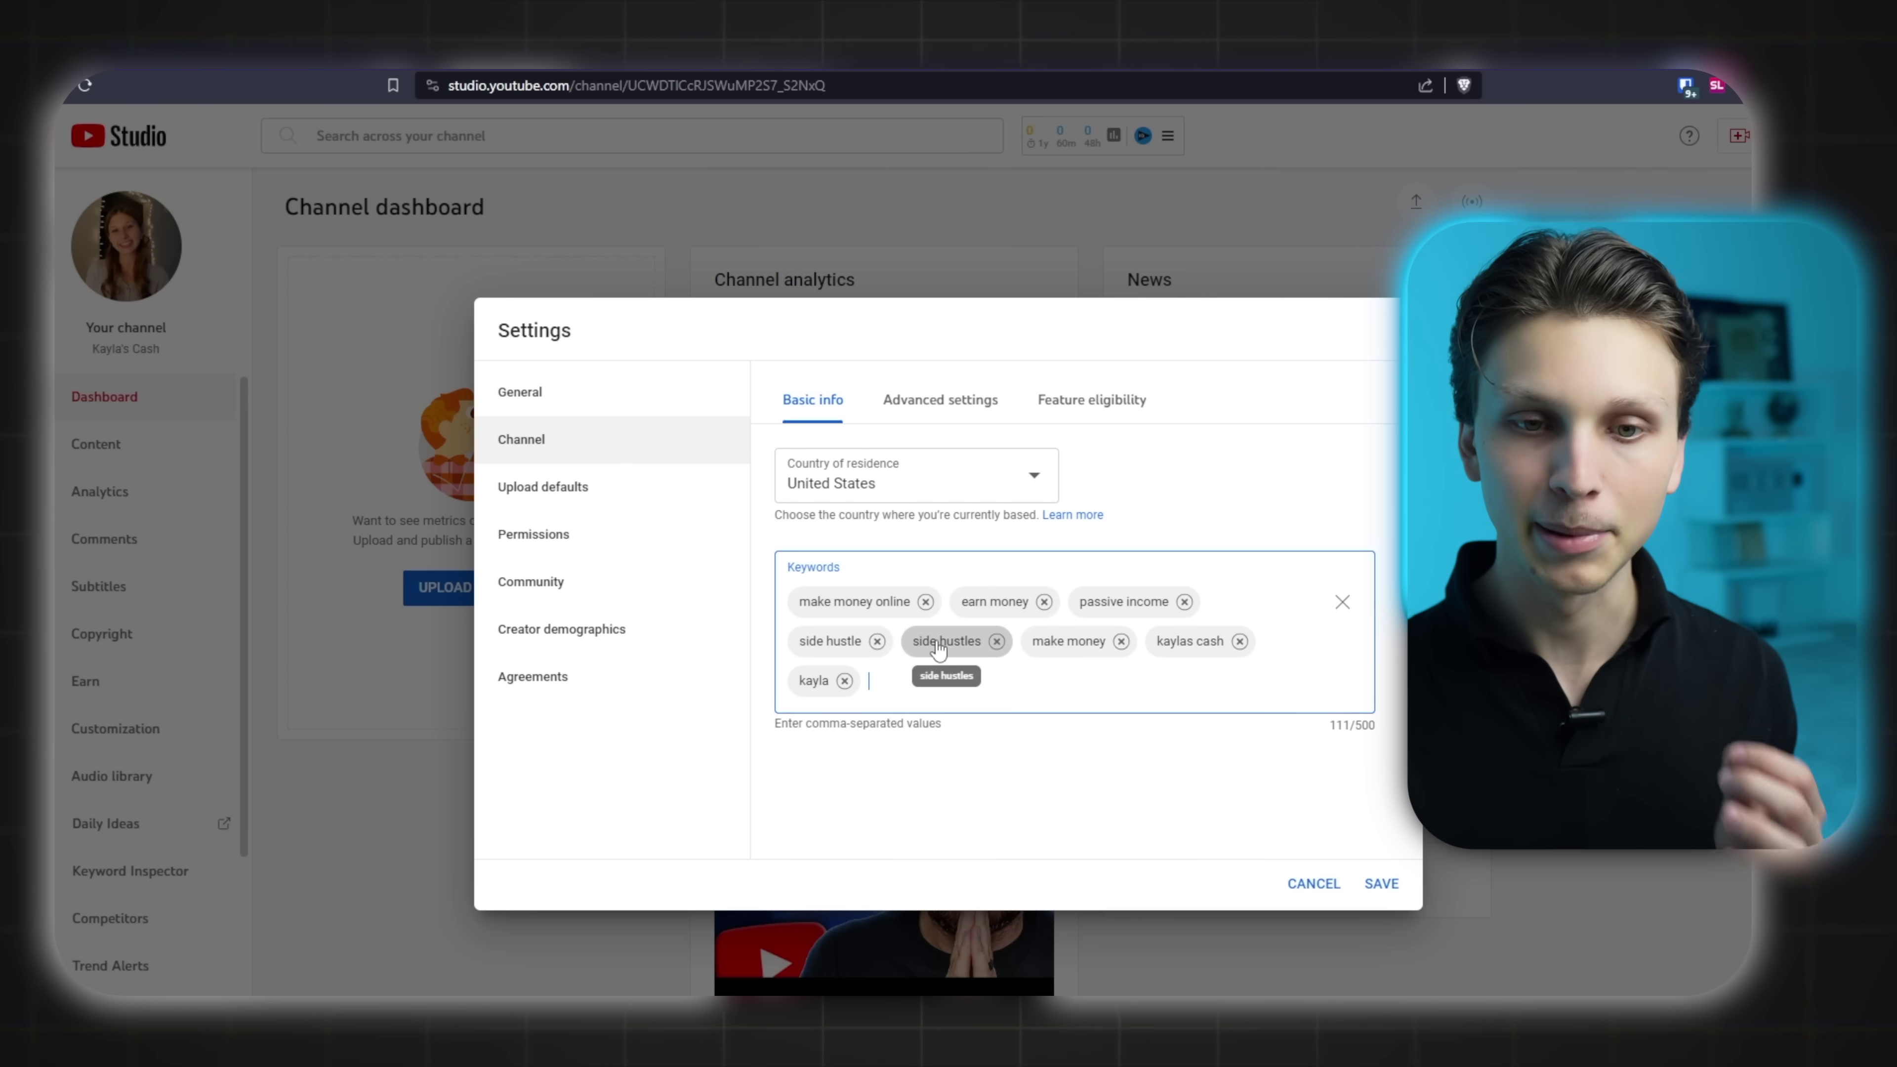
{"action": "left_click", "coordinate": [975, 411]}
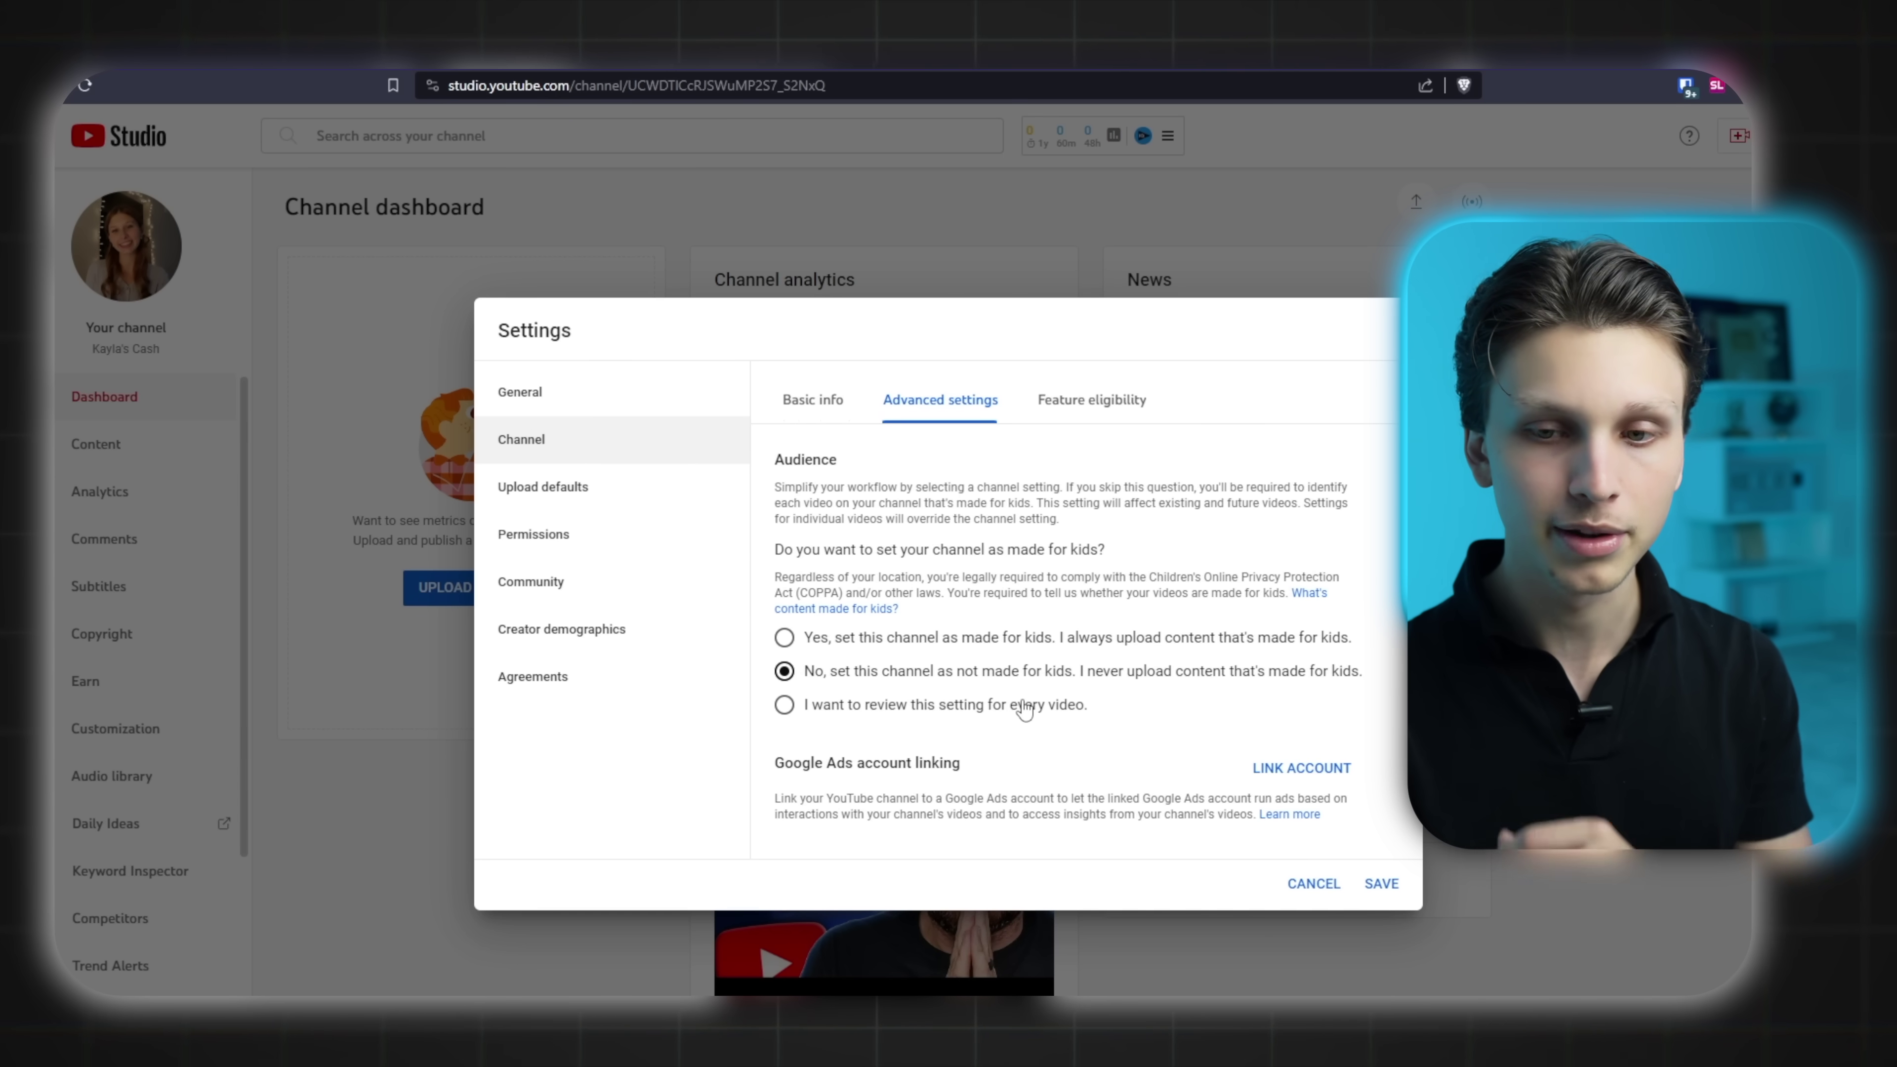
- Save the channel settings
{"action": "scroll", "coordinate": [1022, 694], "scroll_direction": "down", "scroll_amount": 3}
{"action": "scroll", "coordinate": [1330, 822], "scroll_direction": "down", "scroll_amount": 4}
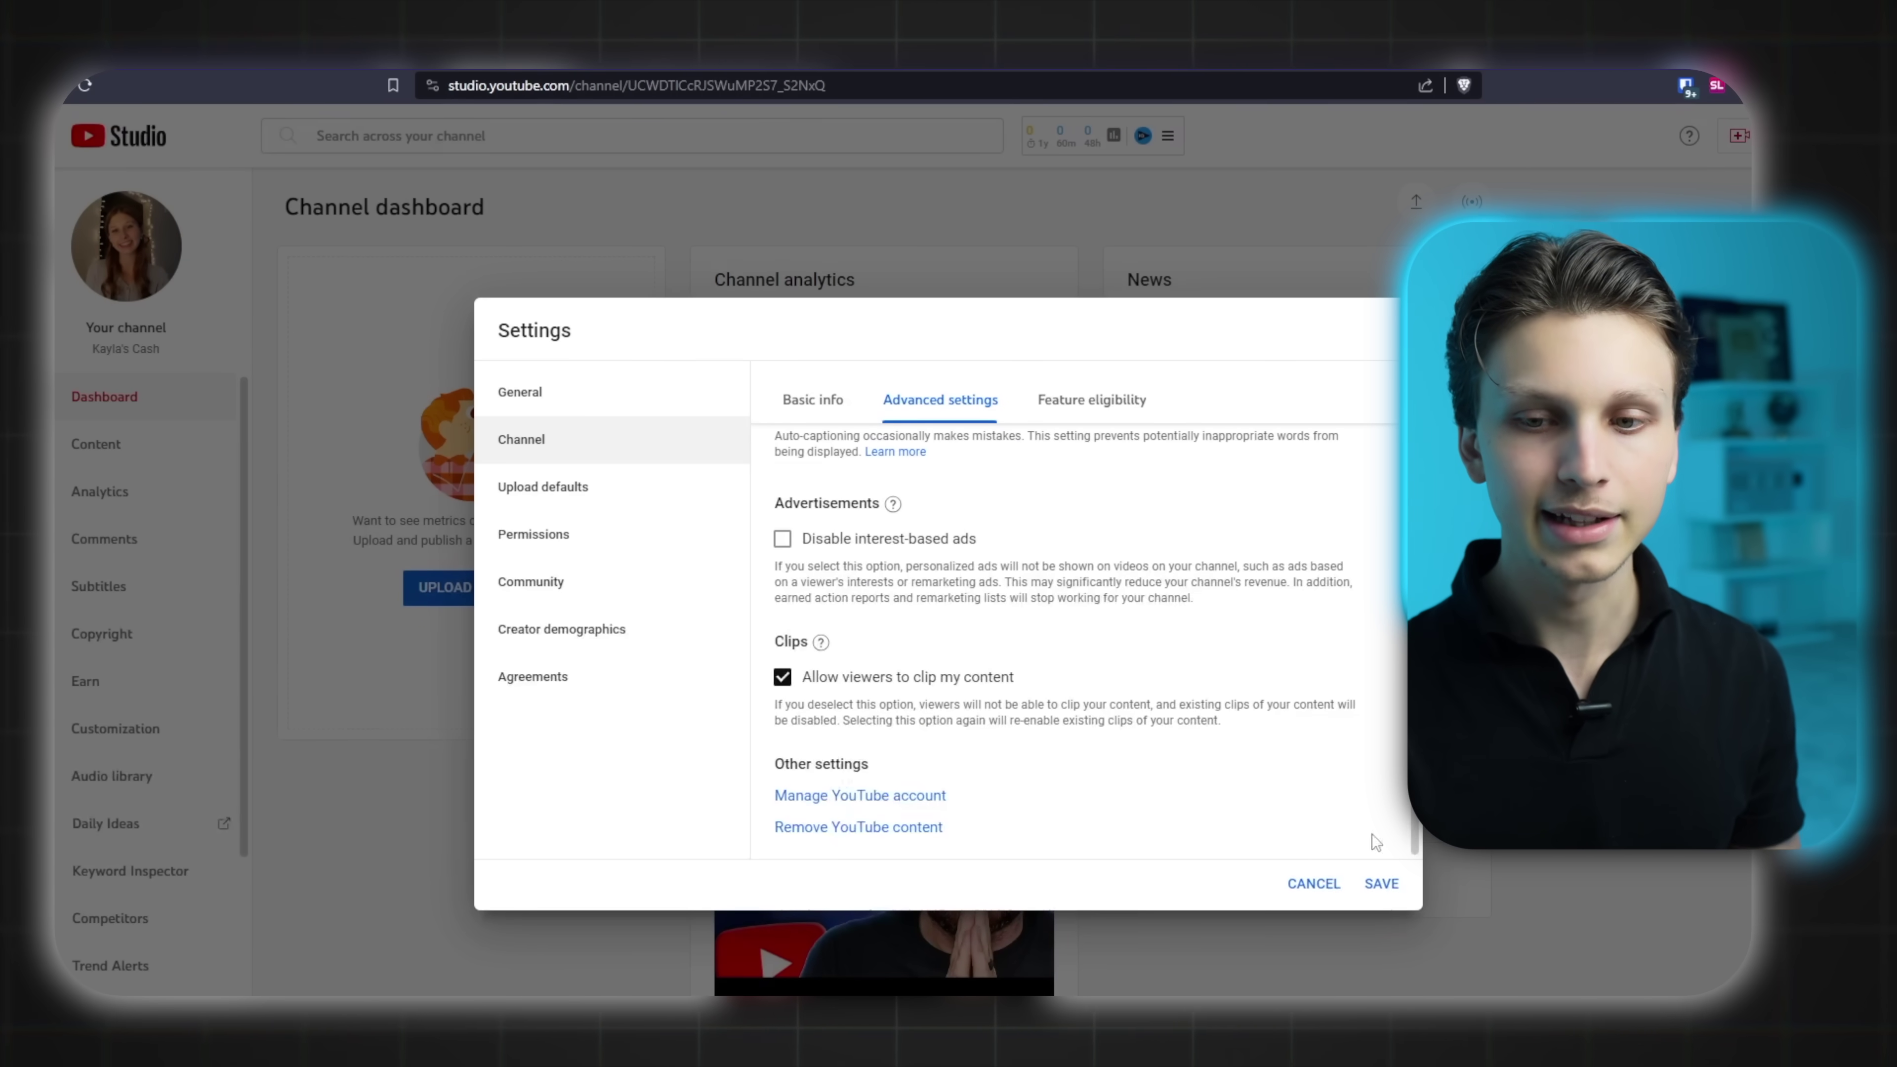
{"action": "left_click", "coordinate": [1383, 885]}
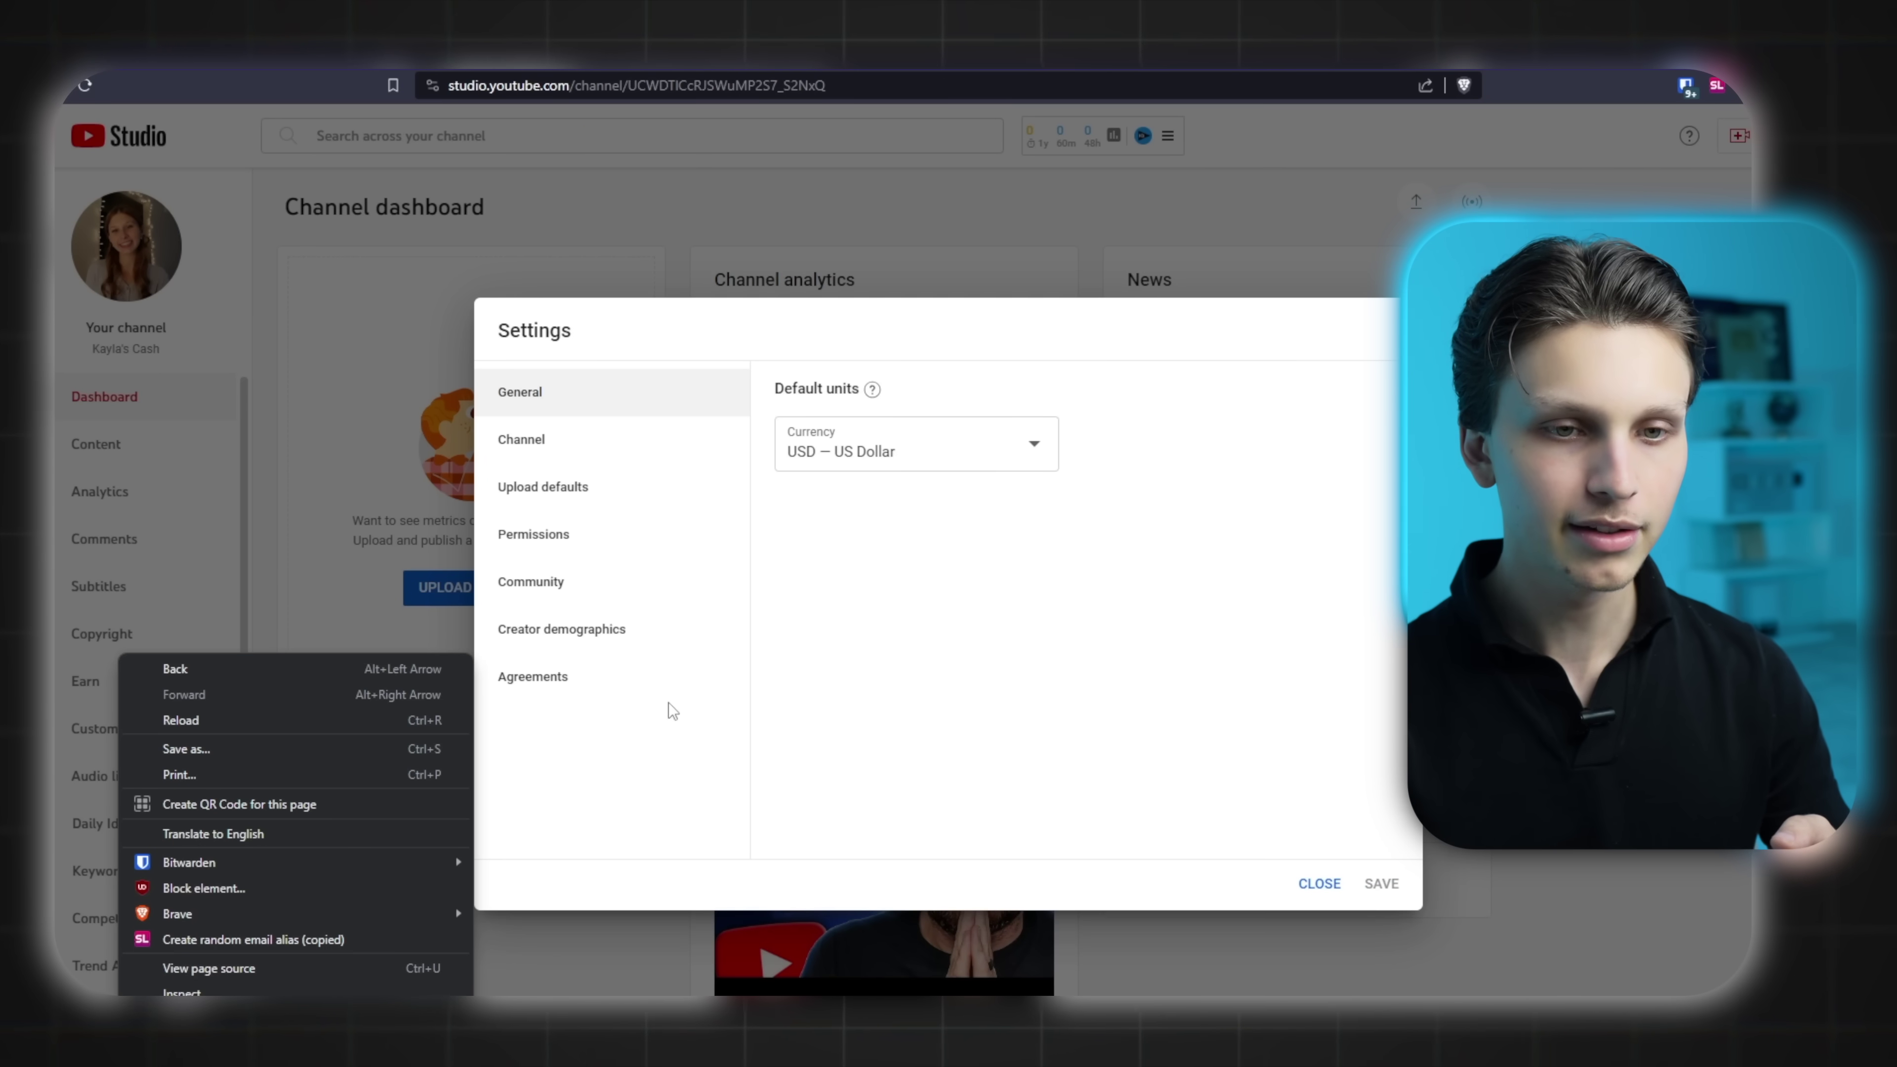
- Reopen Settings on the Upload defaults page for new videos
{"action": "left_click", "coordinate": [643, 783]}
{"action": "left_click", "coordinate": [664, 488]}
{"action": "scroll", "coordinate": [964, 553], "scroll_direction": "down", "scroll_amount": 3}
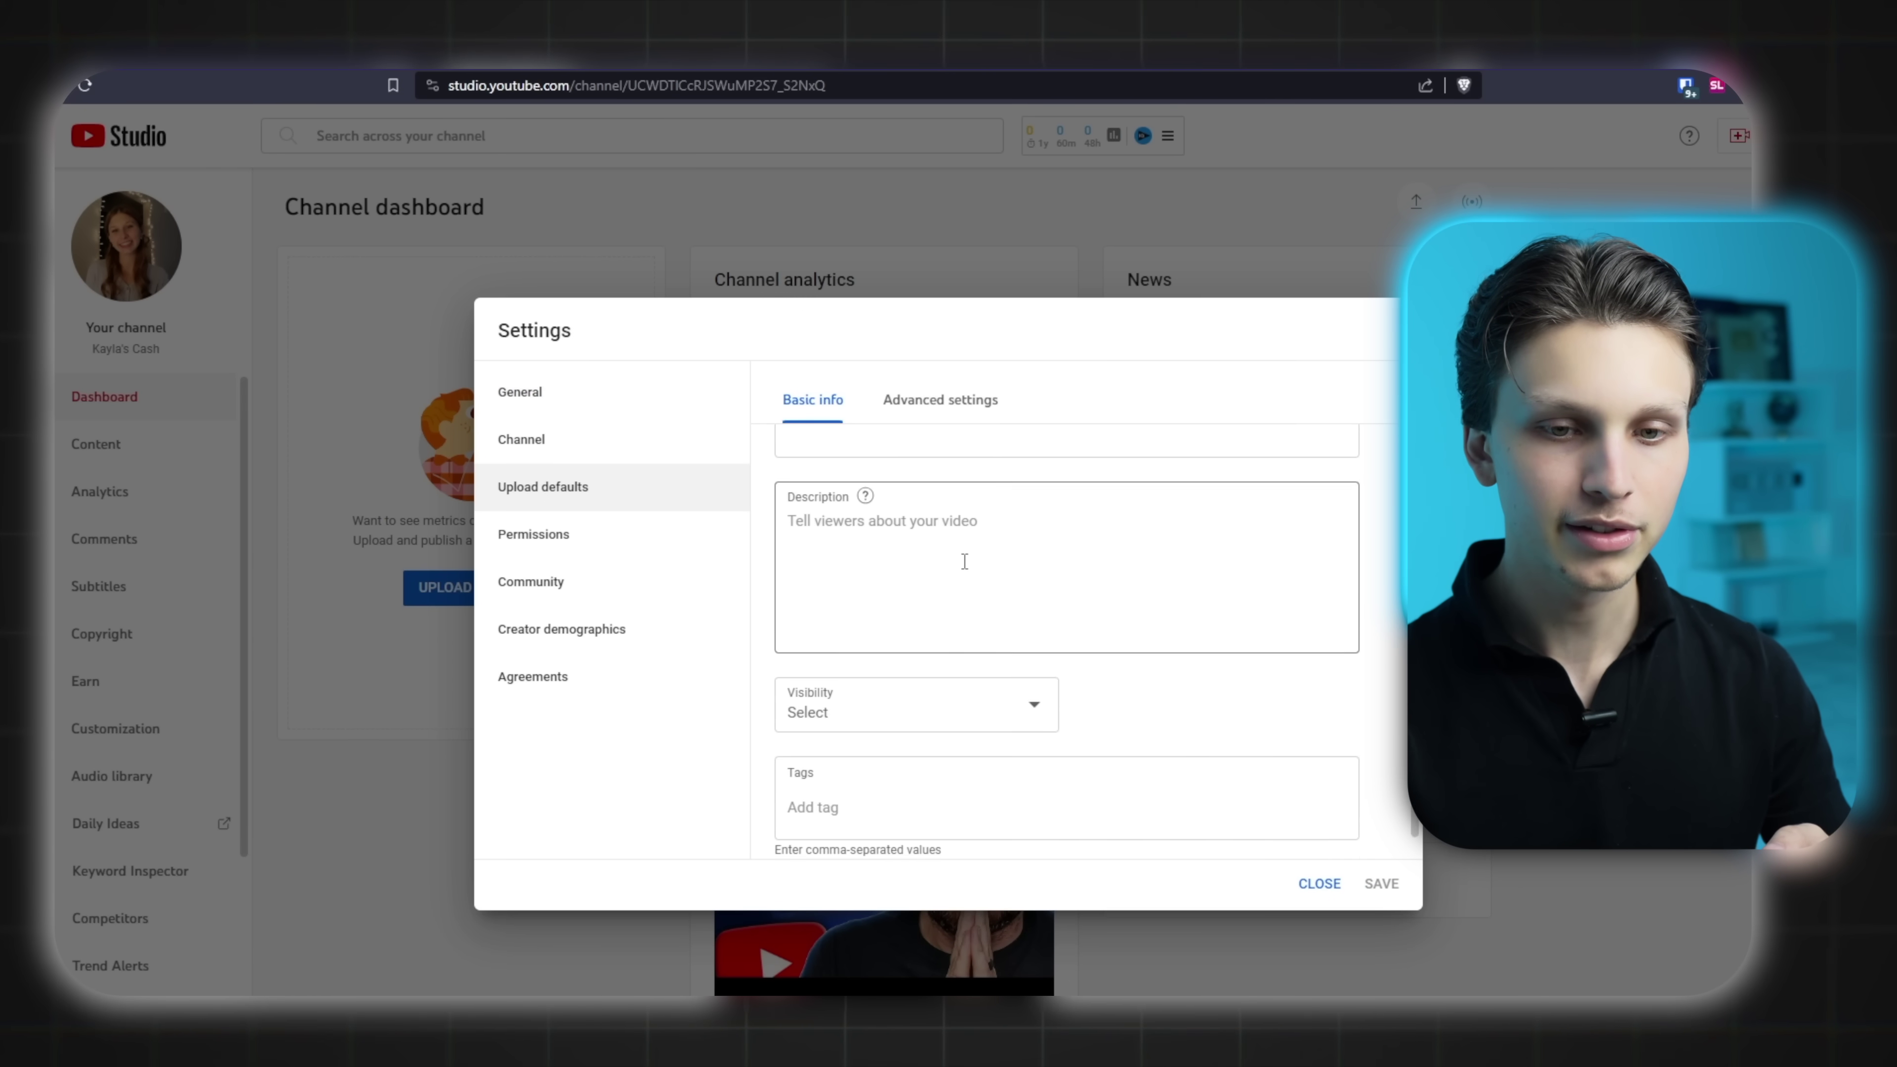
- Set the default video language for uploads to English
{"action": "left_click", "coordinate": [936, 397]}
{"action": "scroll", "coordinate": [967, 633], "scroll_direction": "up", "scroll_amount": 2}
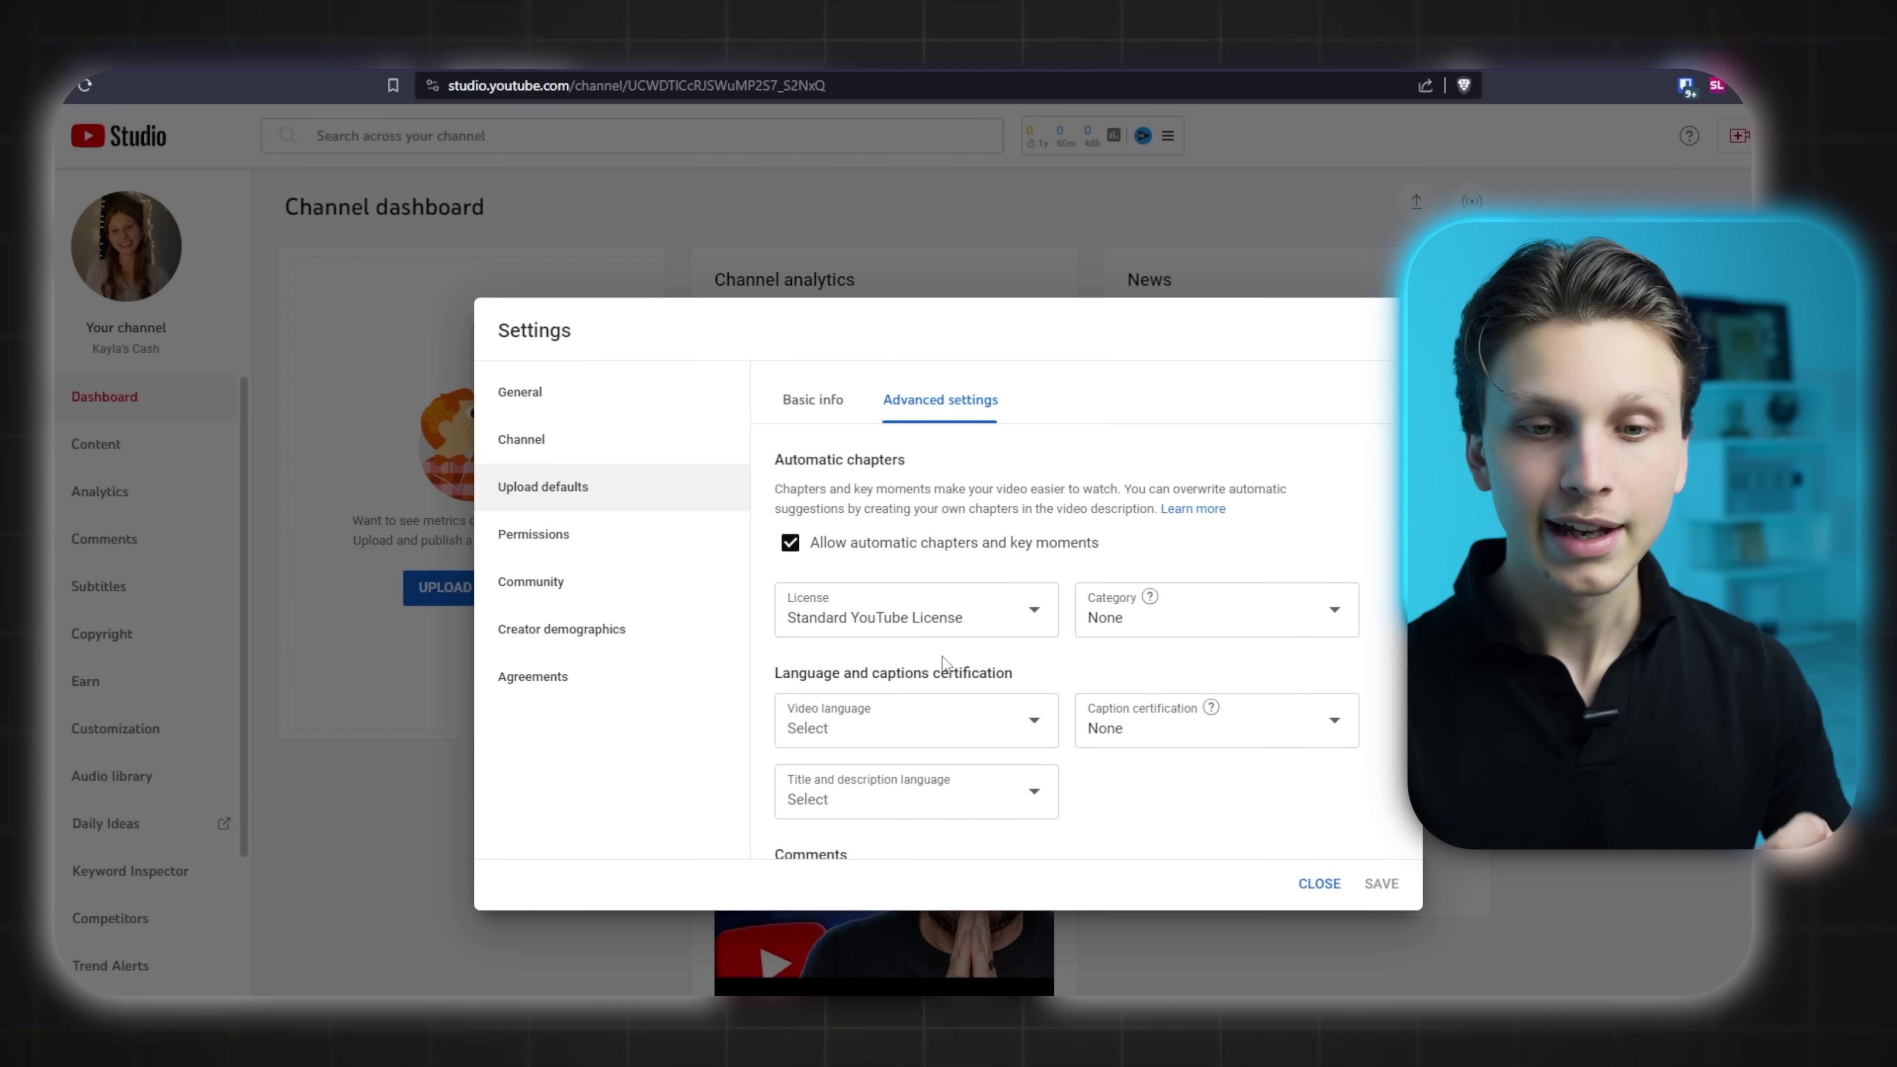
{"action": "left_click", "coordinate": [900, 738]}
{"action": "scroll", "coordinate": [940, 309], "scroll_direction": "down", "scroll_amount": 6}
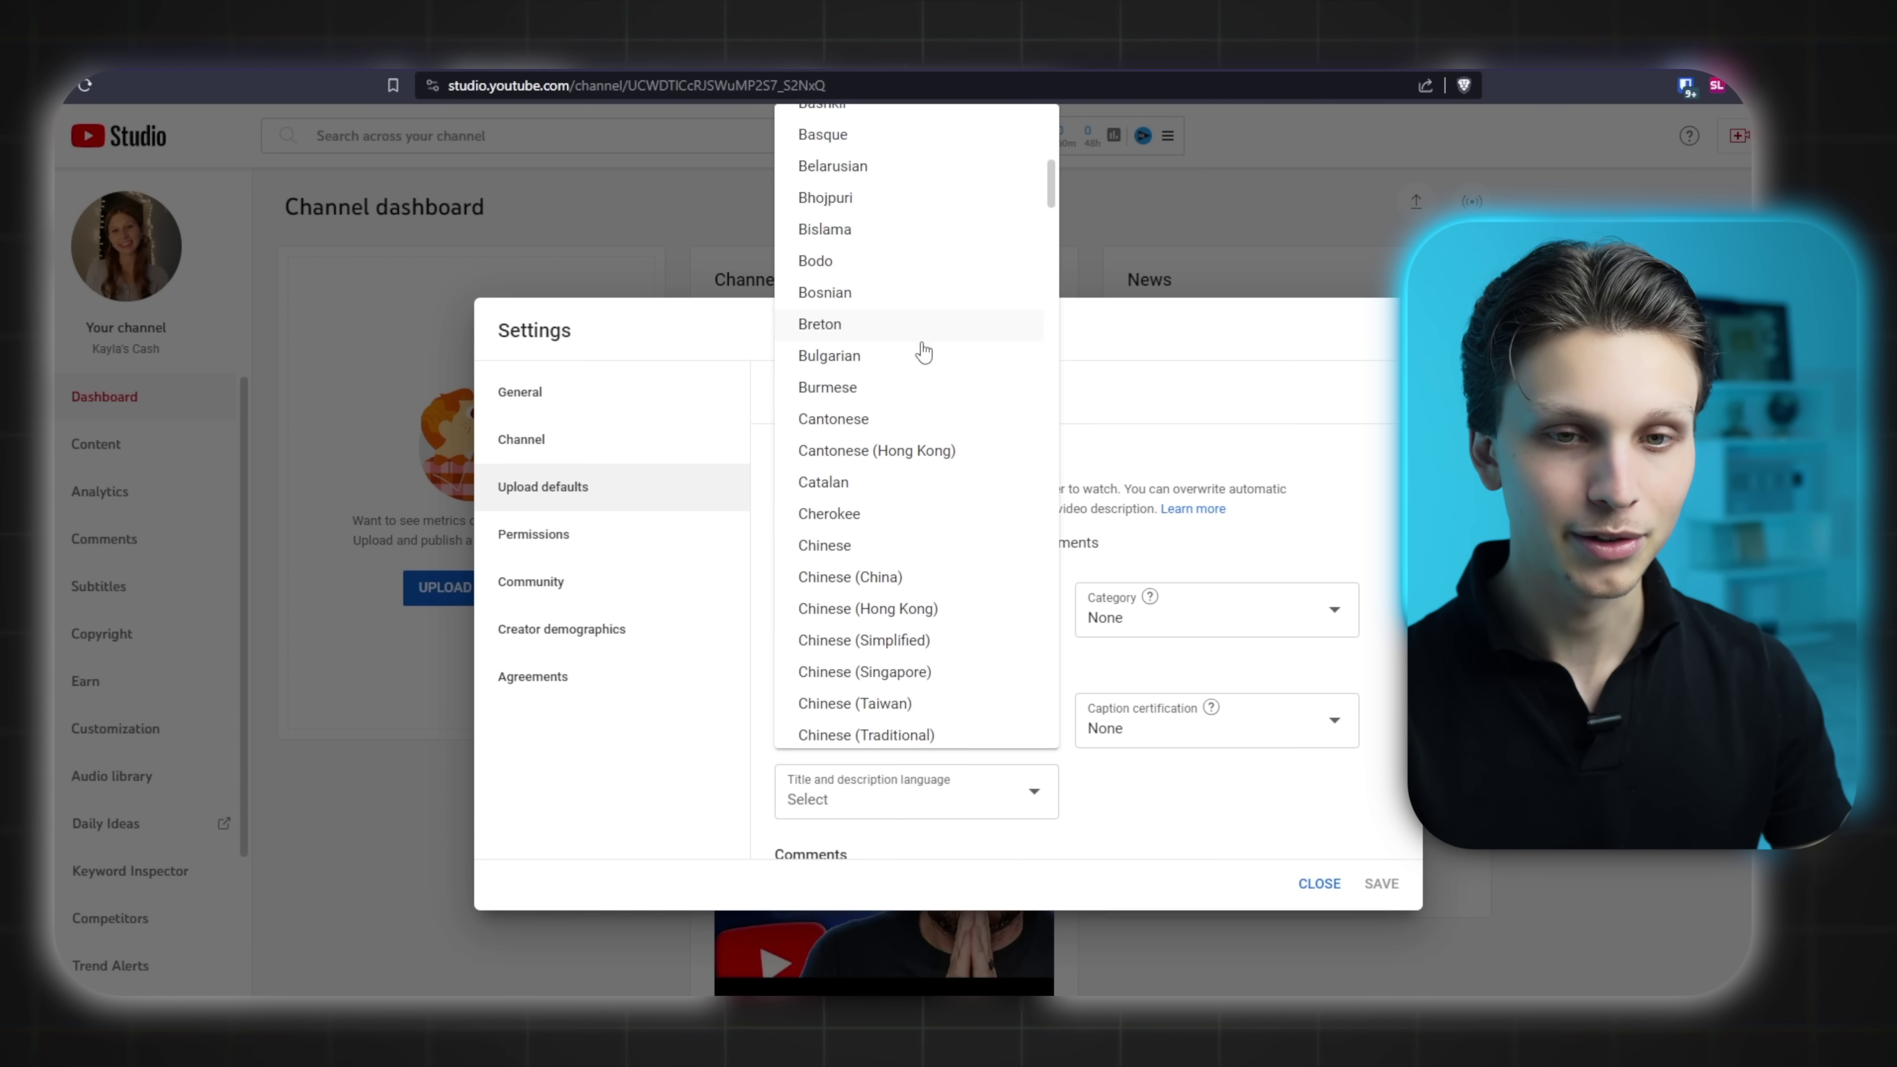
{"action": "scroll", "coordinate": [902, 295], "scroll_direction": "down", "scroll_amount": 5}
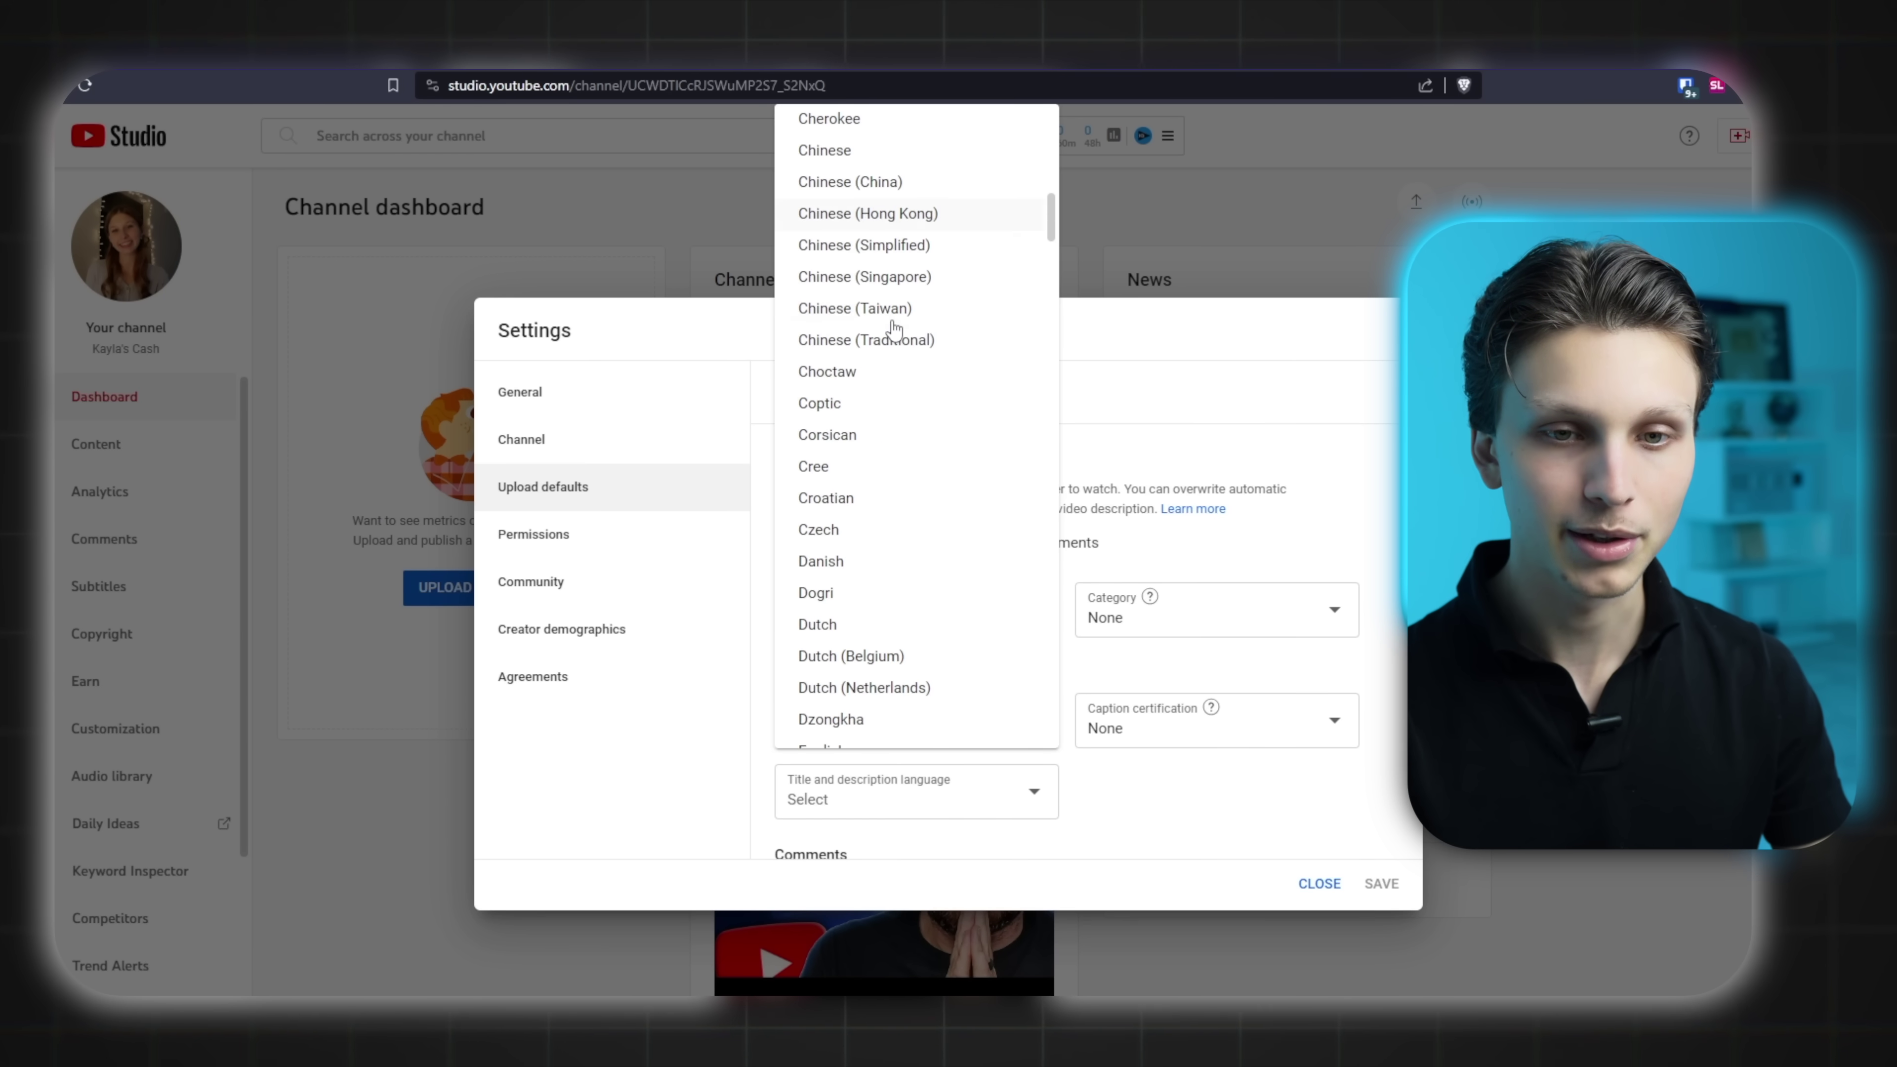
{"action": "scroll", "coordinate": [908, 321], "scroll_direction": "down", "scroll_amount": 5}
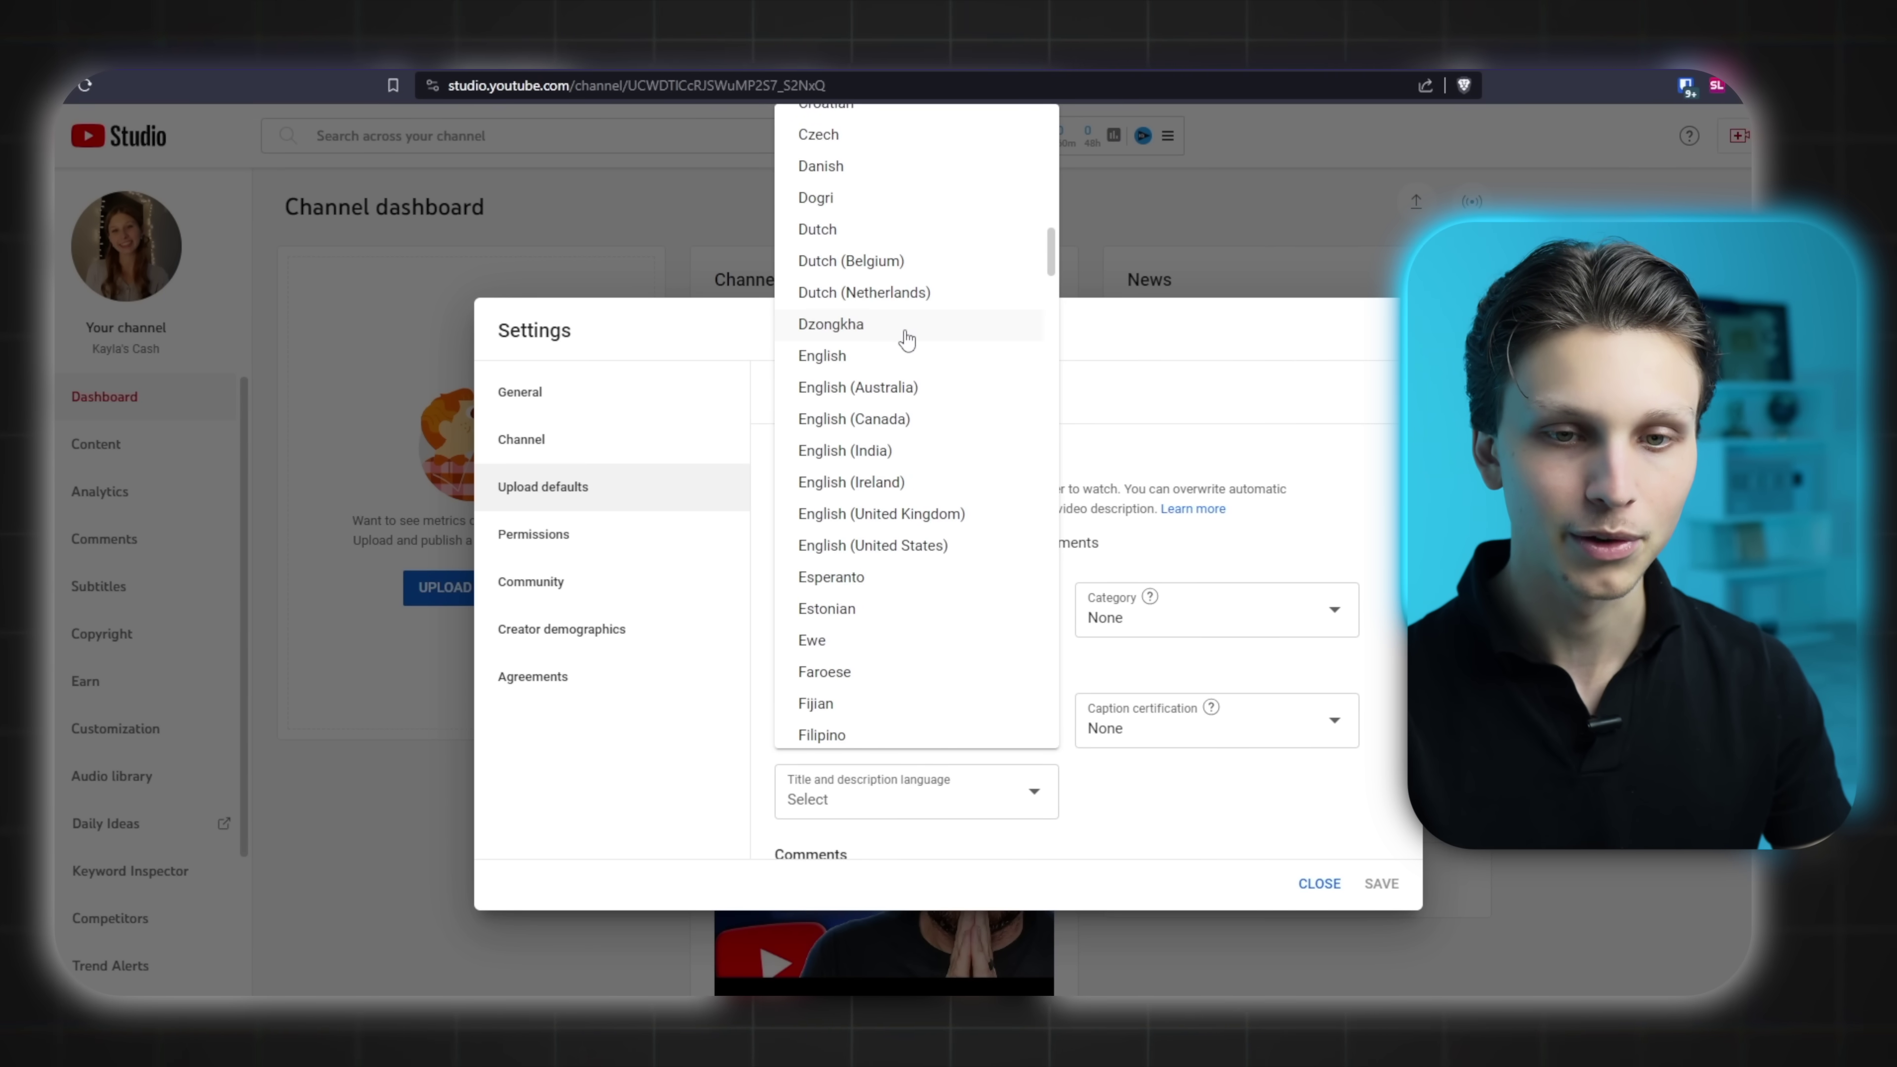
{"action": "left_click", "coordinate": [901, 357]}
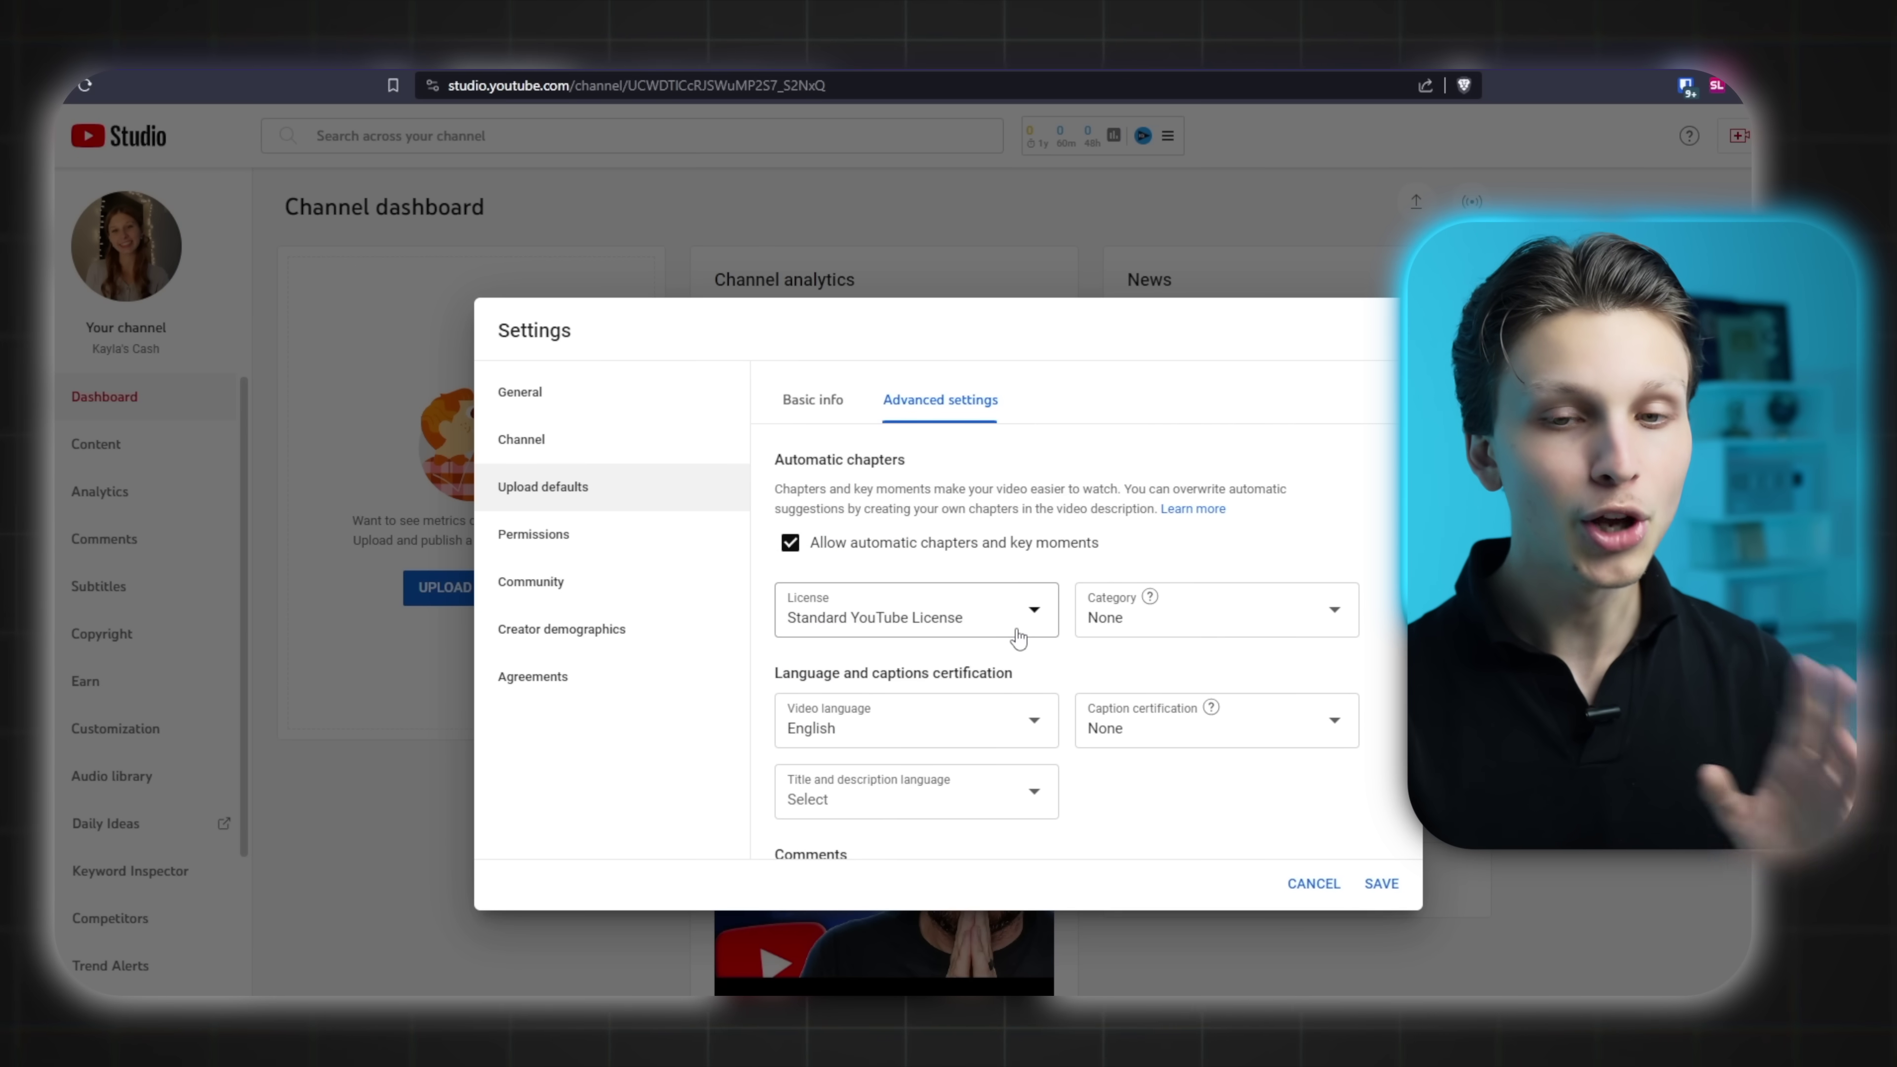
- Set the default upload category to Howto & Style, leaving title and description language unchanged
{"action": "left_click", "coordinate": [1270, 631]}
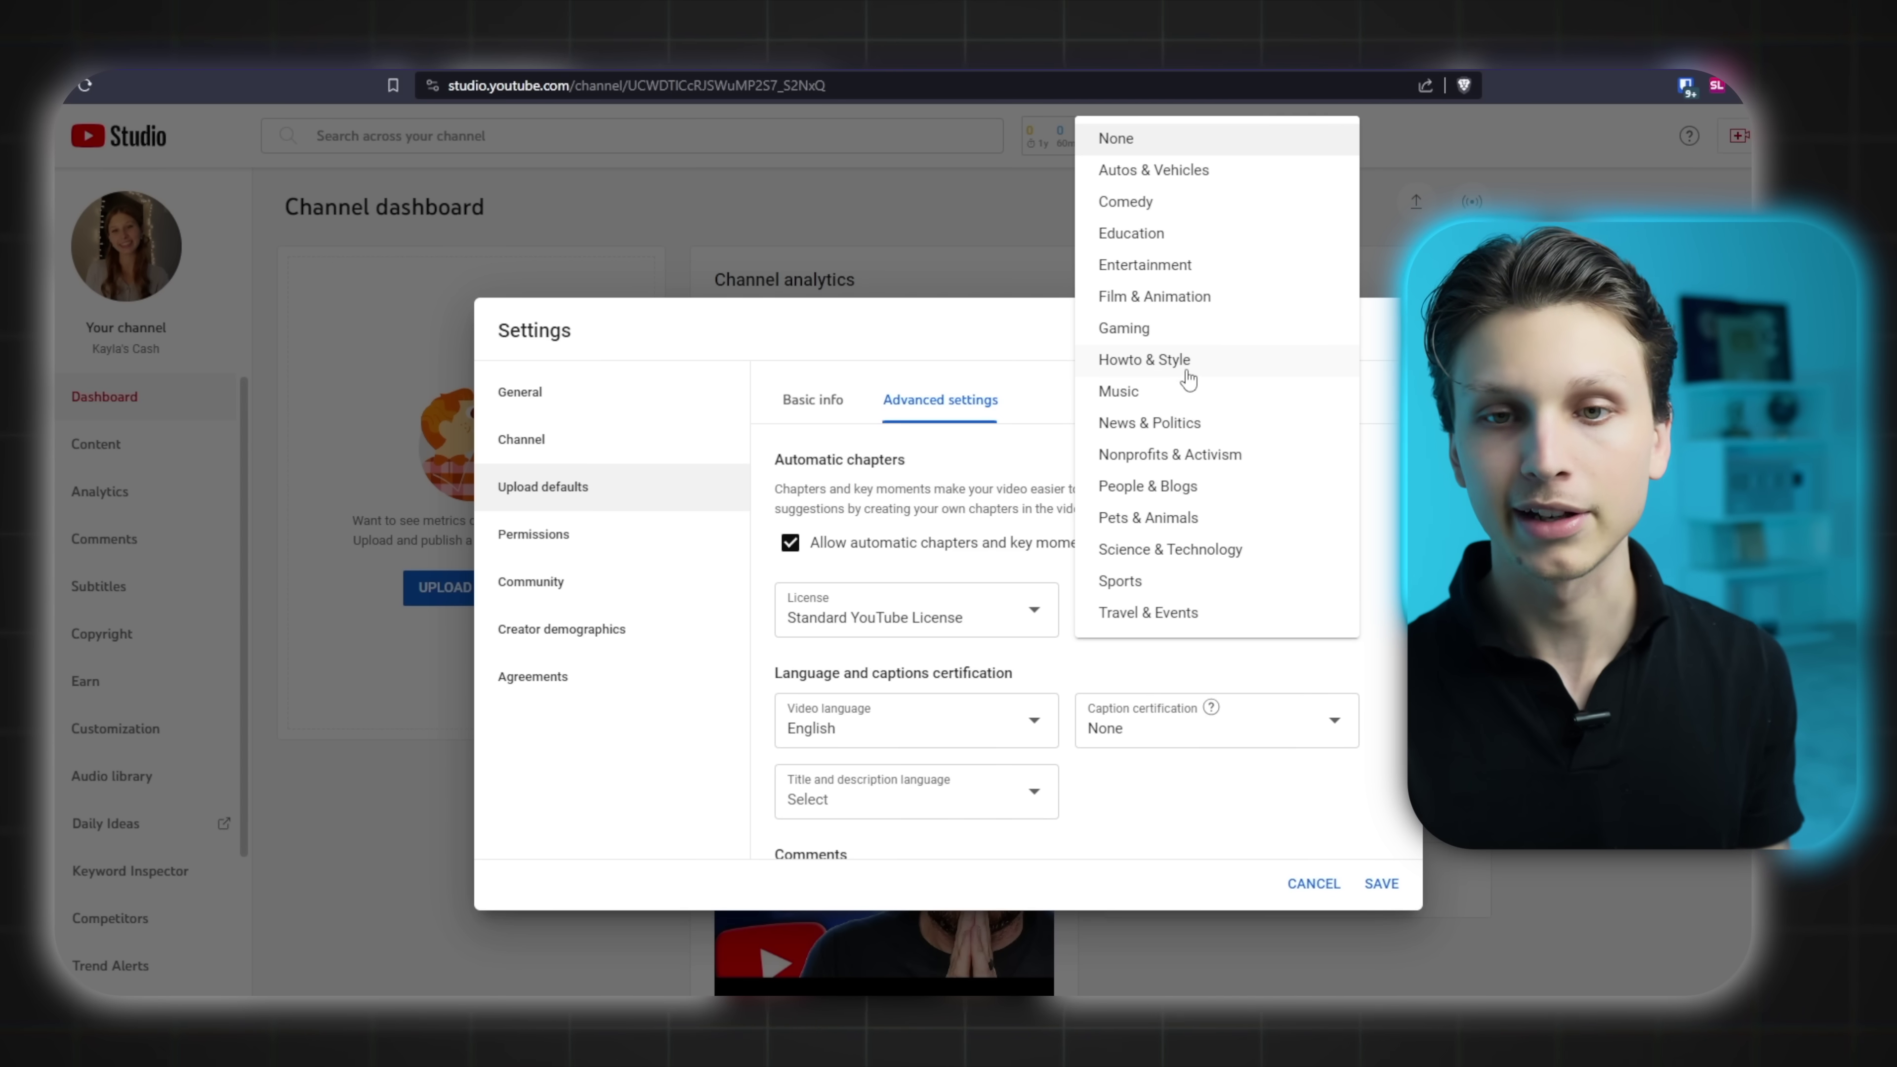
{"action": "left_click", "coordinate": [1203, 363]}
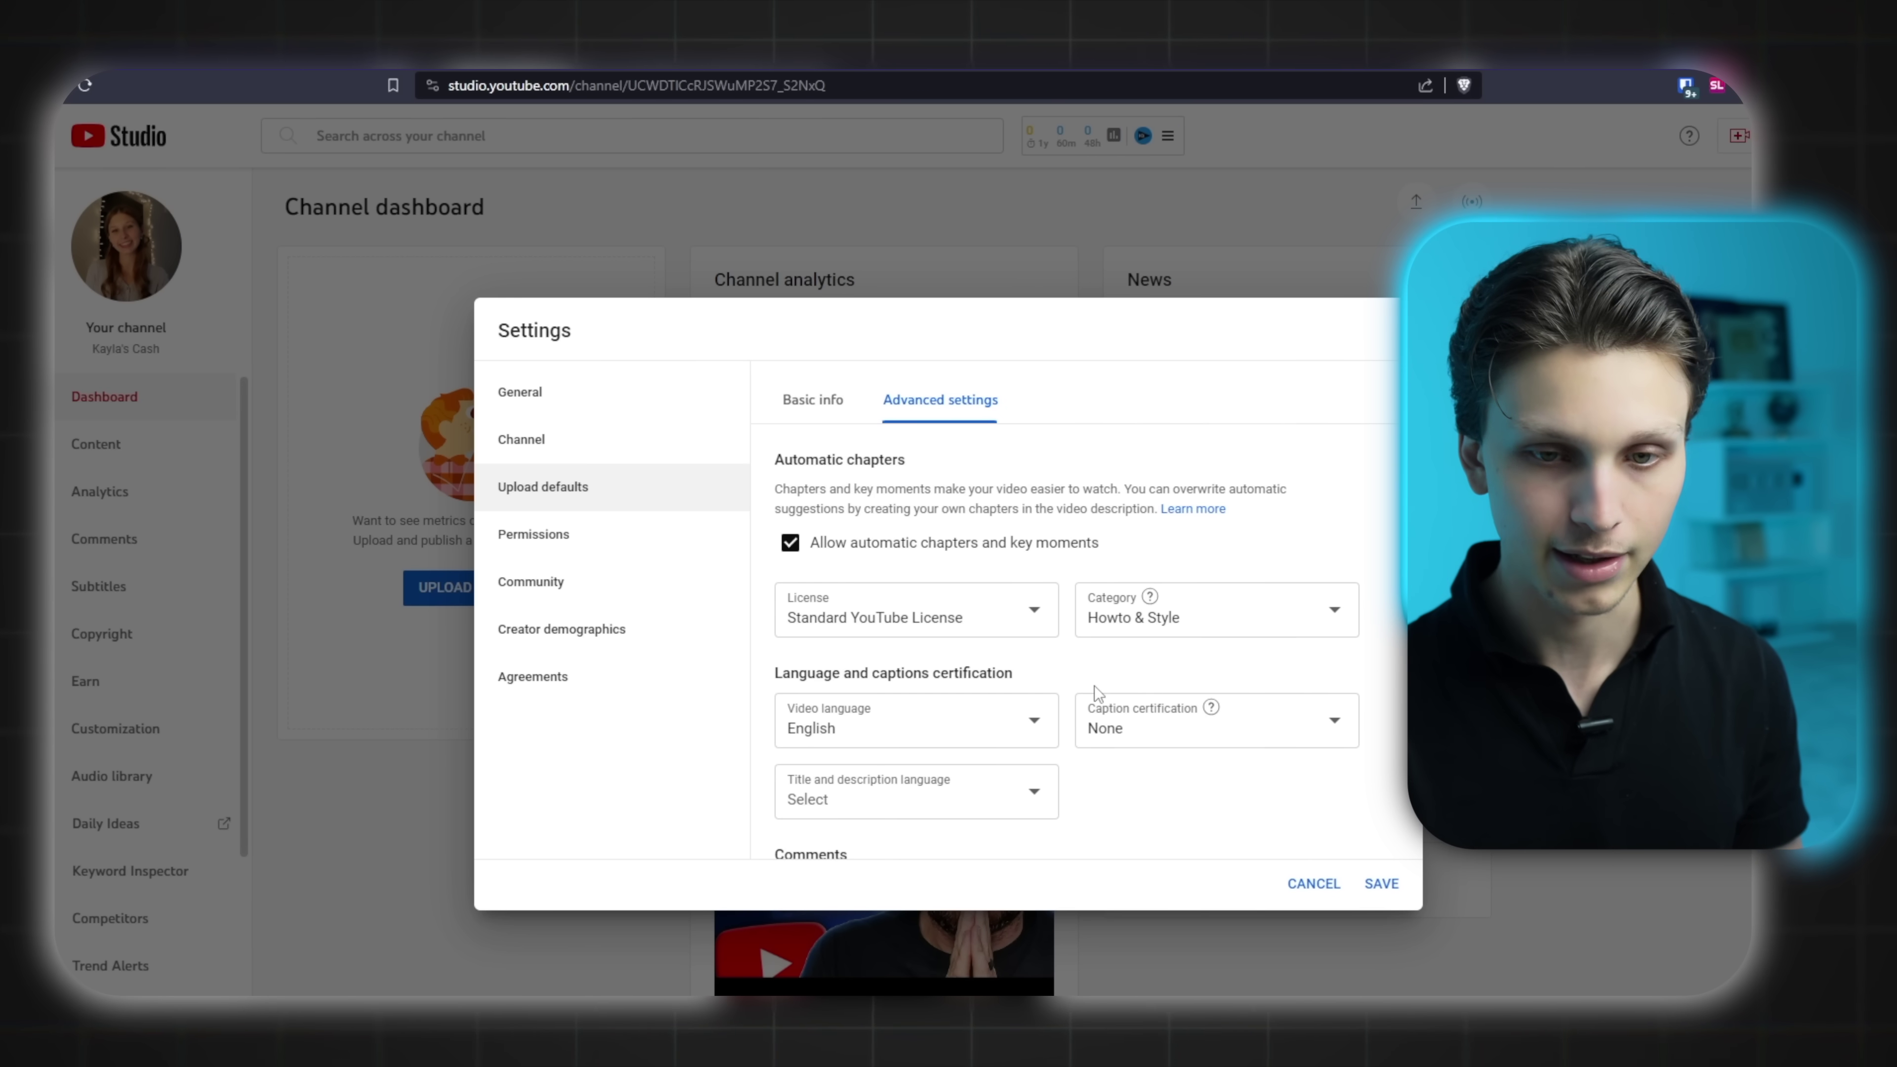
{"action": "scroll", "coordinate": [1093, 687], "scroll_direction": "down", "scroll_amount": 3}
{"action": "left_click", "coordinate": [911, 598]}
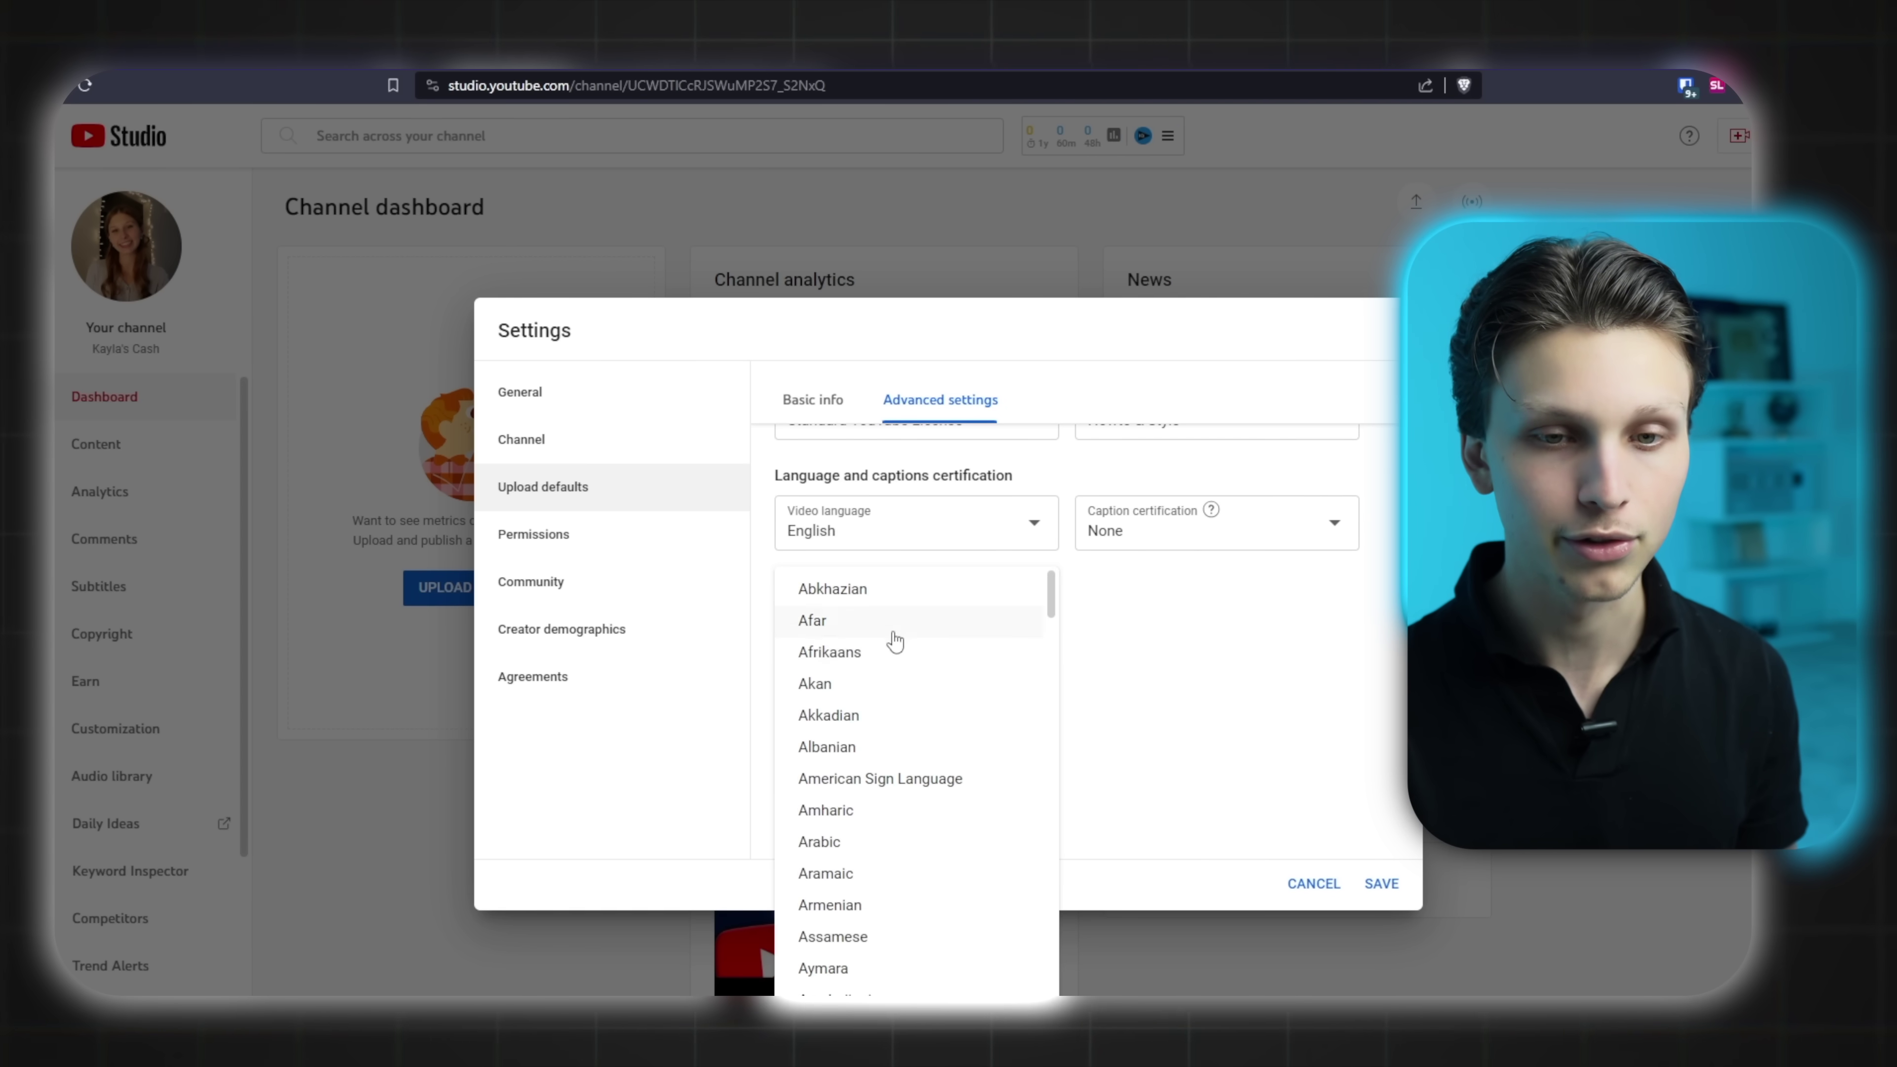
{"action": "scroll", "coordinate": [955, 739], "scroll_direction": "down", "scroll_amount": 10}
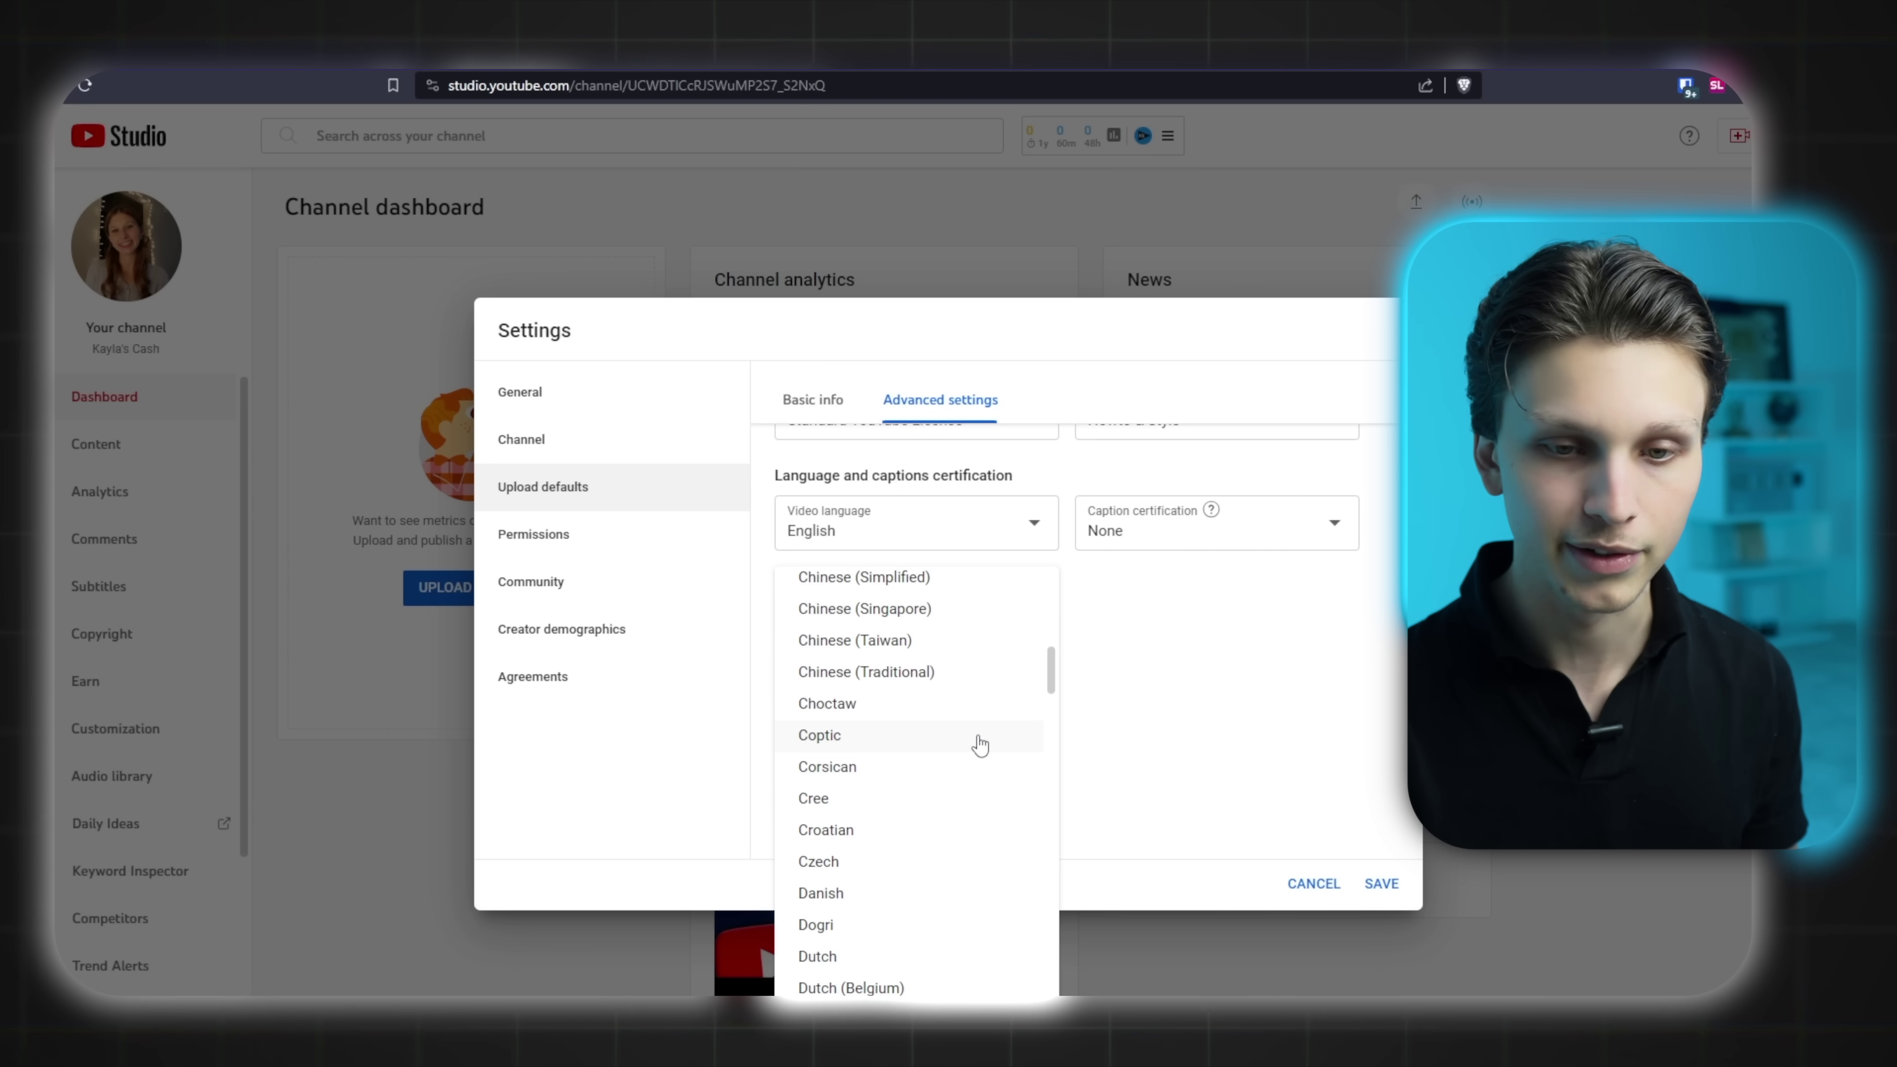
{"action": "key", "text": "Escape"}
{"action": "scroll", "coordinate": [915, 697], "scroll_direction": "up", "scroll_amount": 3}
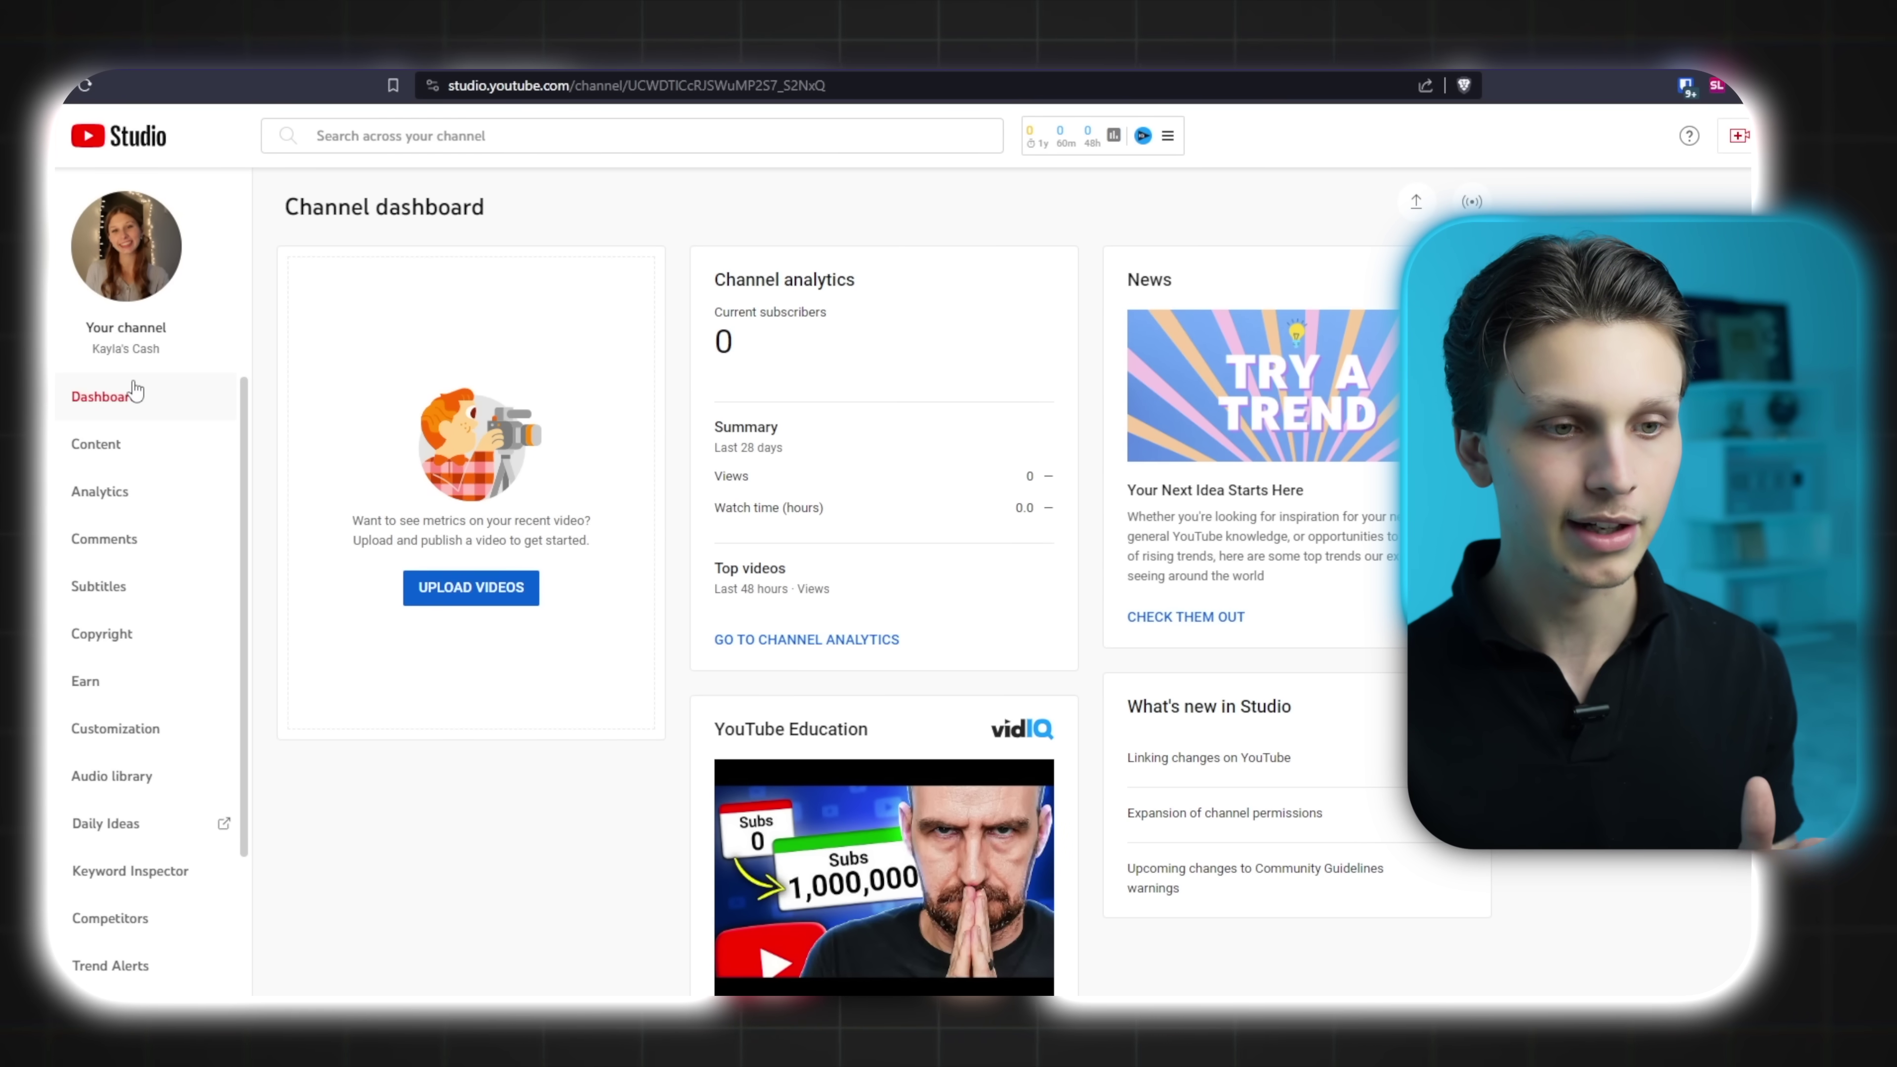
- Add a Popular videos section to the Customization layout and start a Featured channels section
{"action": "left_click", "coordinate": [134, 736]}
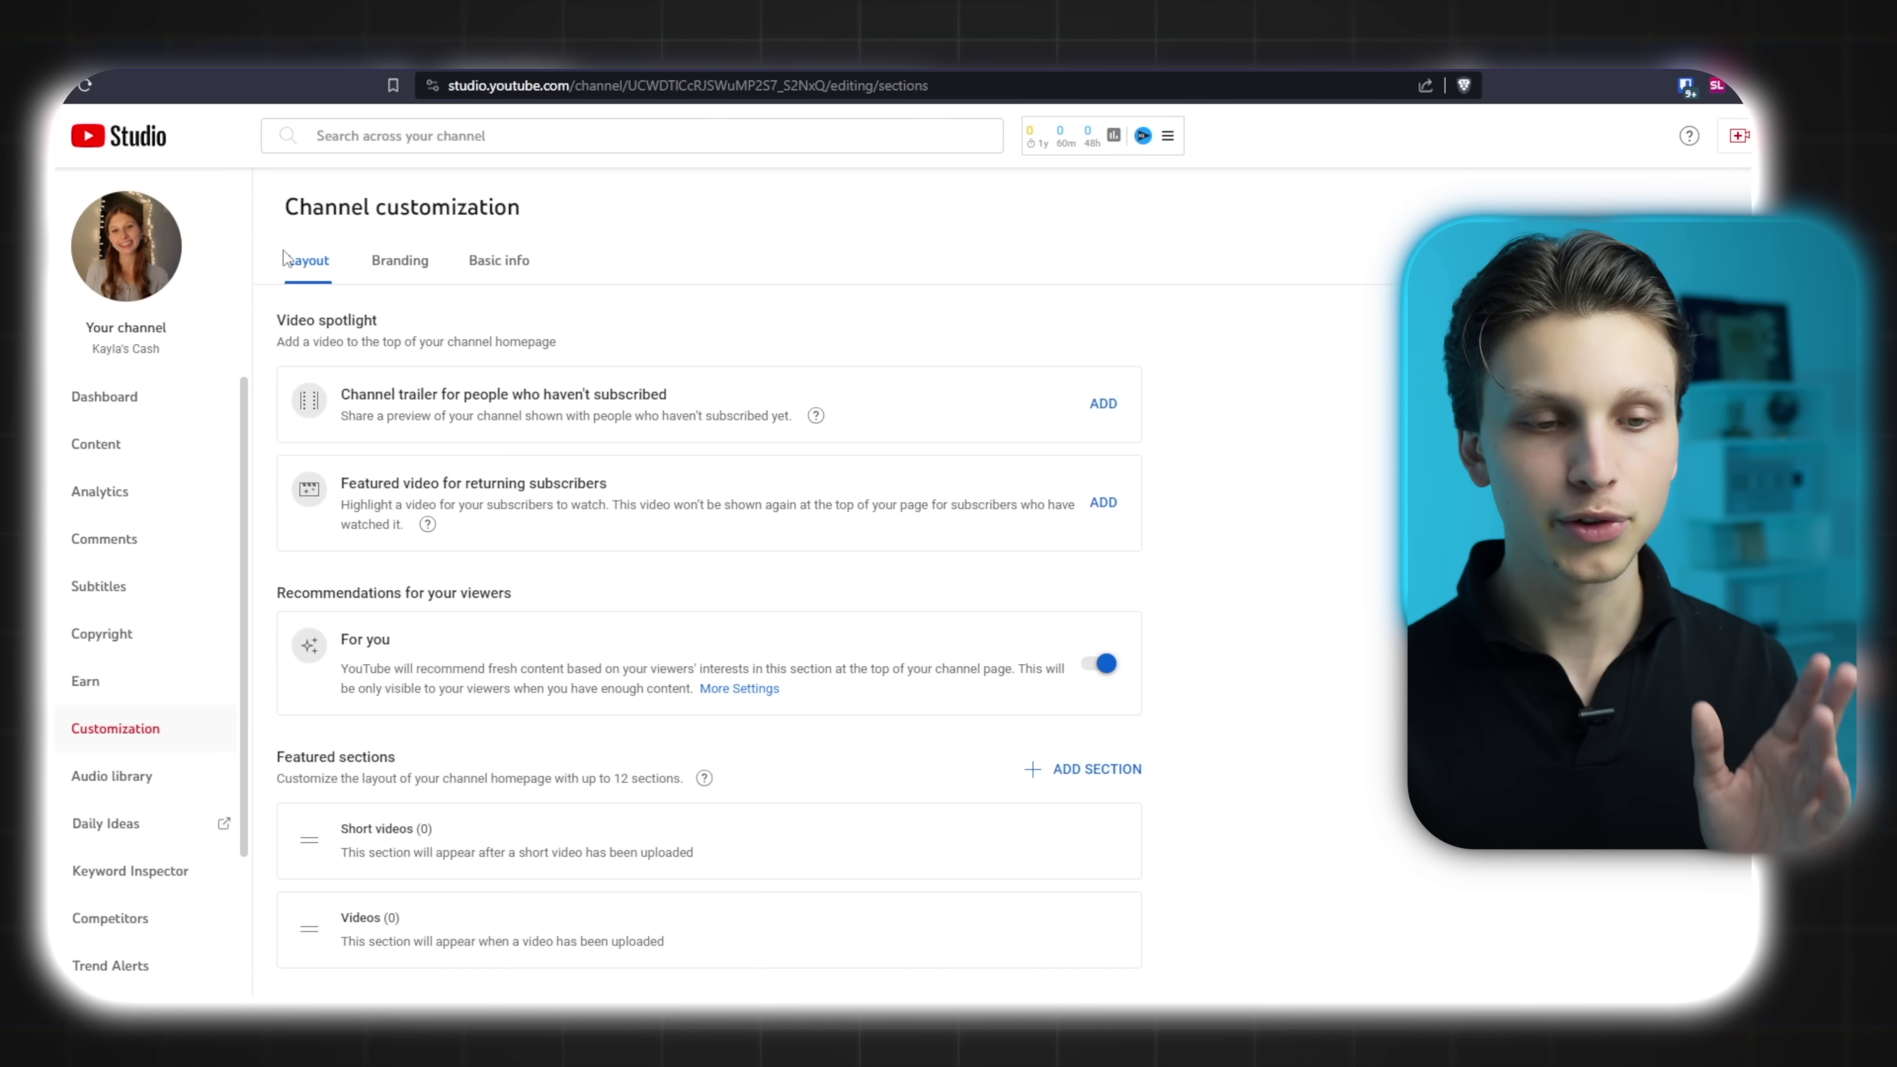
{"action": "left_click", "coordinate": [1096, 782]}
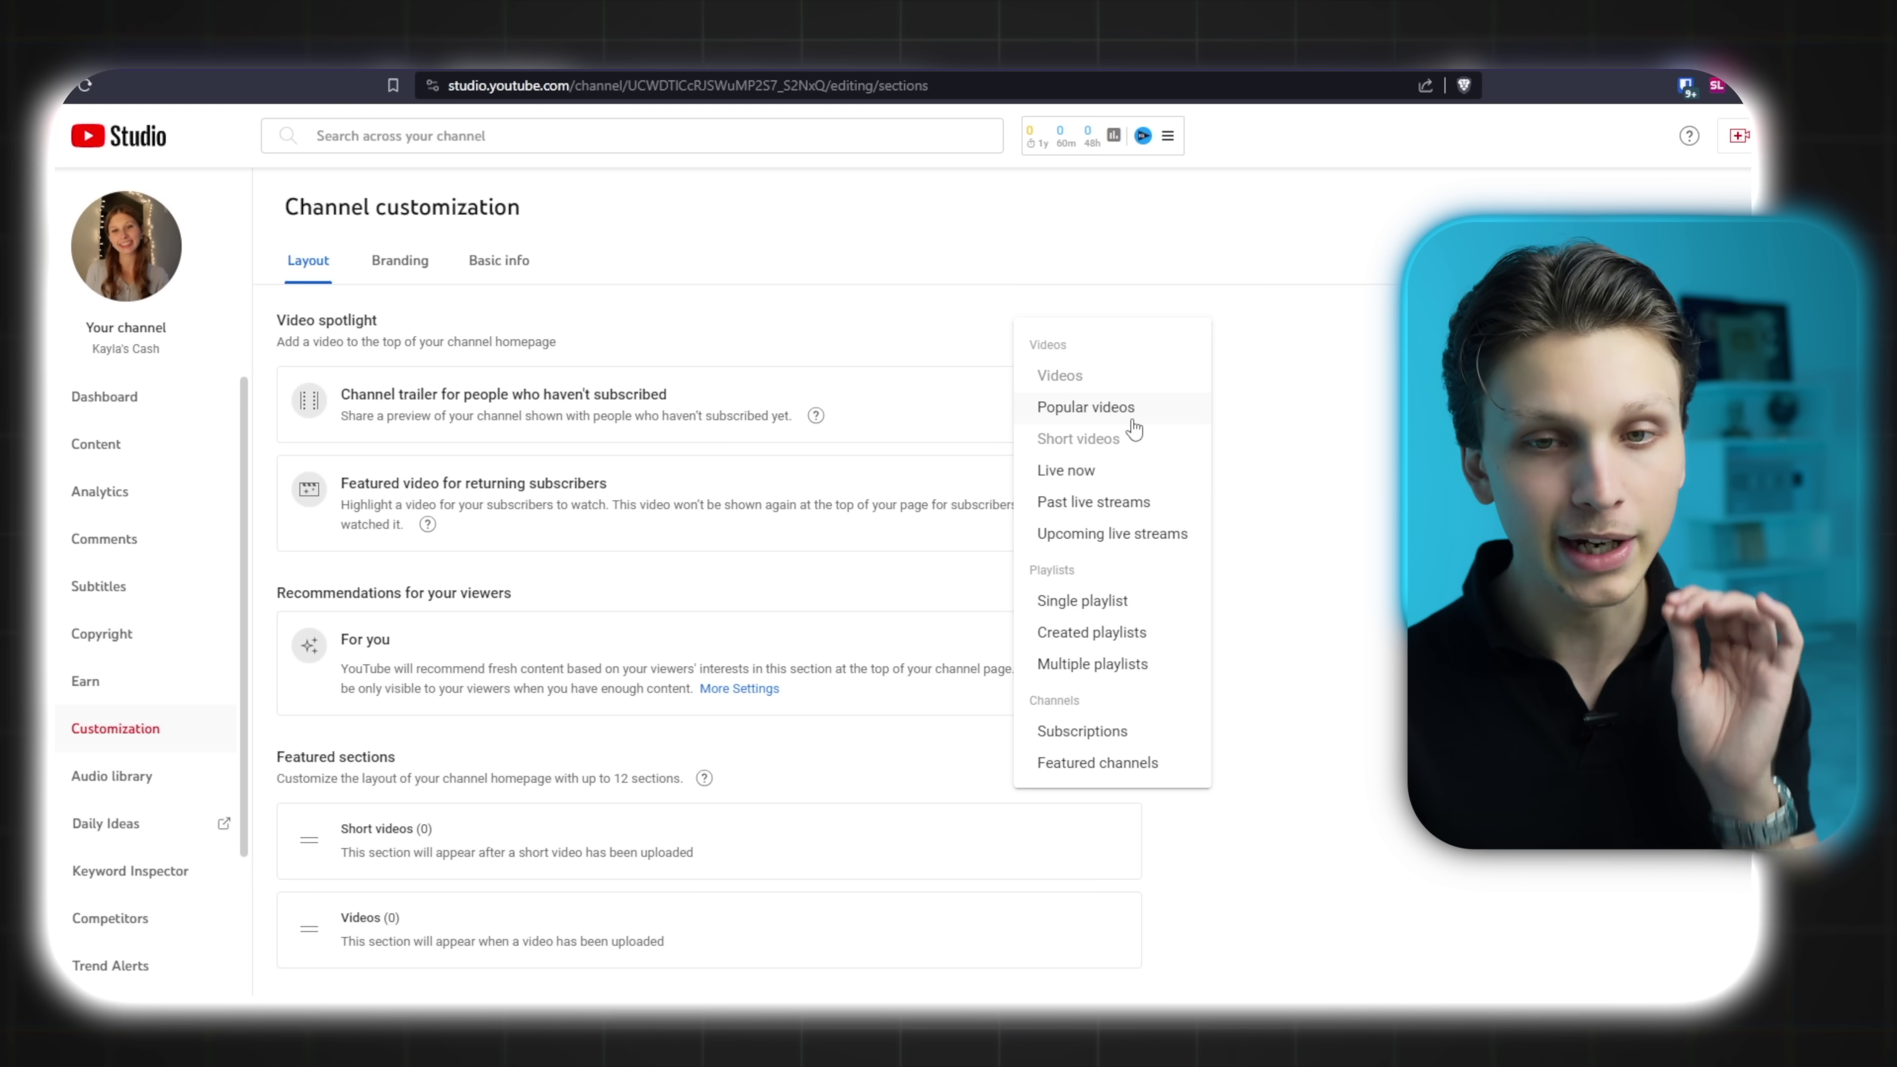
{"action": "left_click", "coordinate": [1084, 417]}
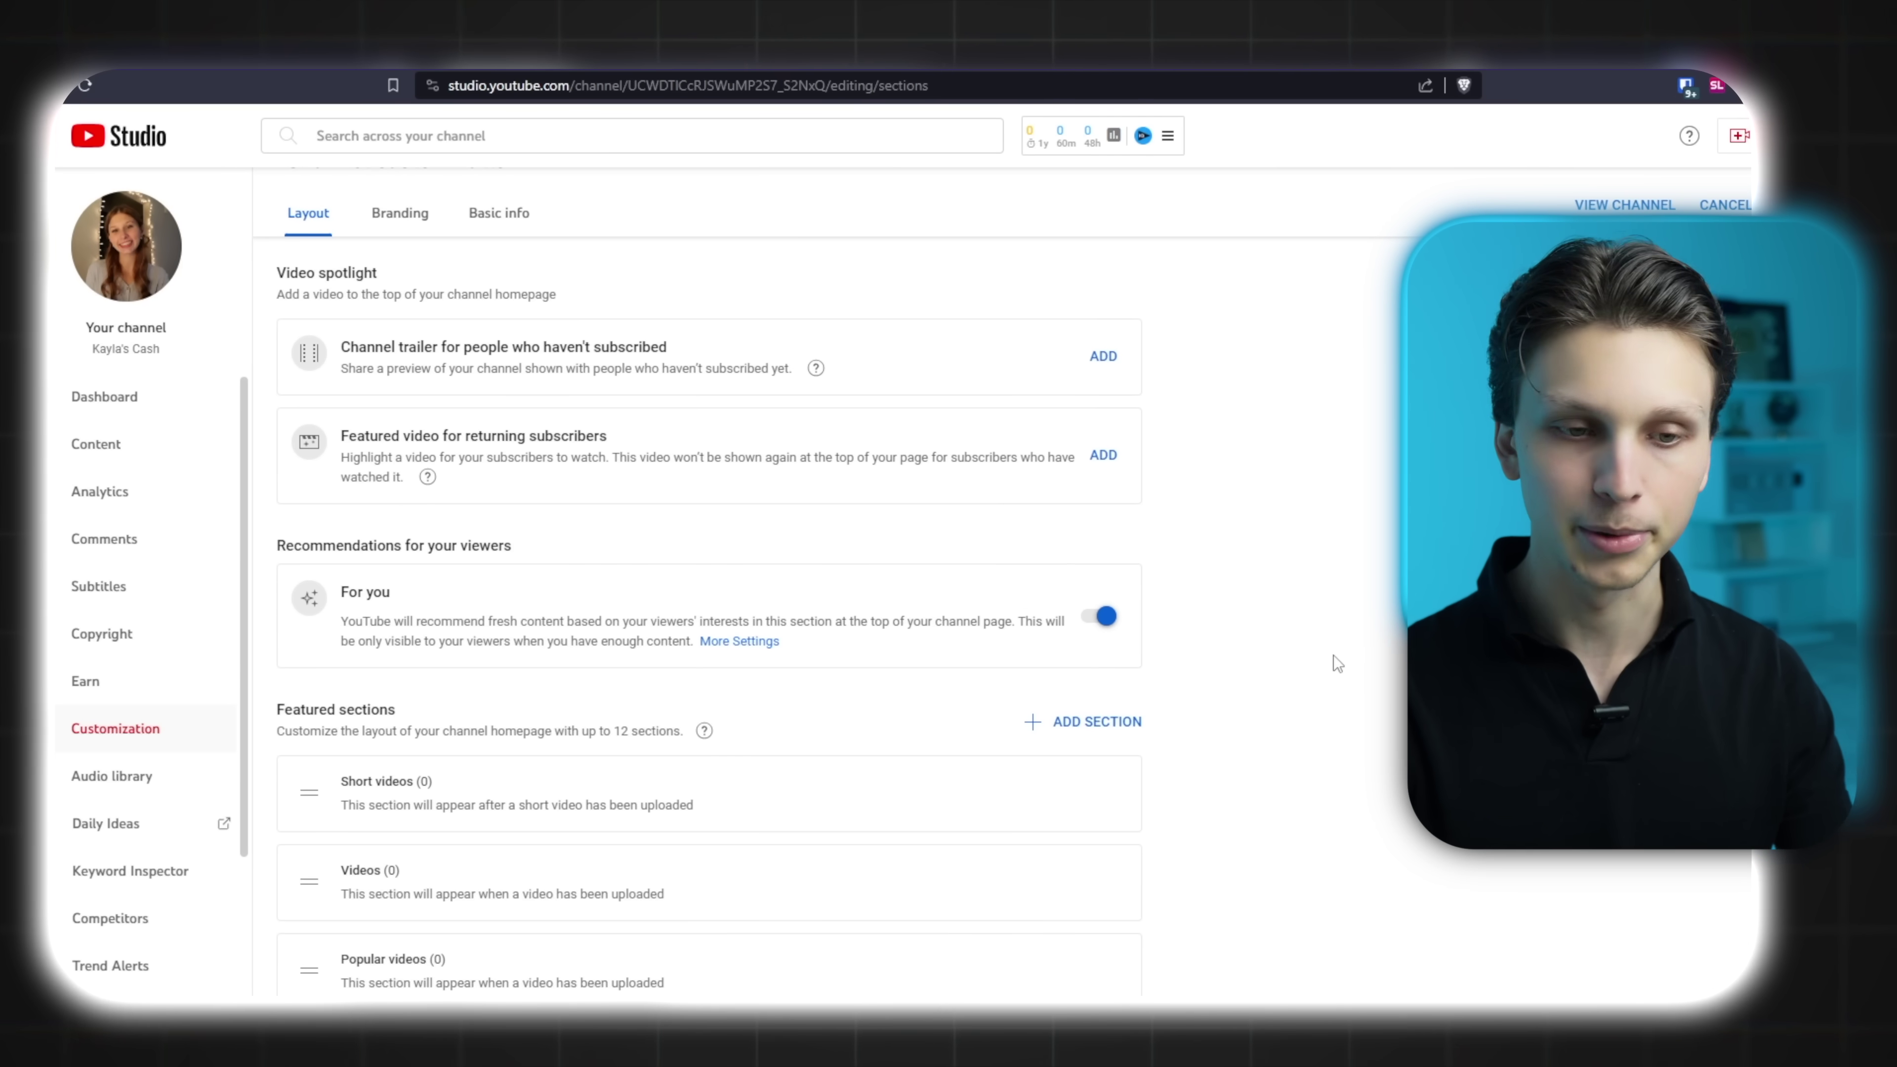
{"action": "left_click", "coordinate": [1068, 722]}
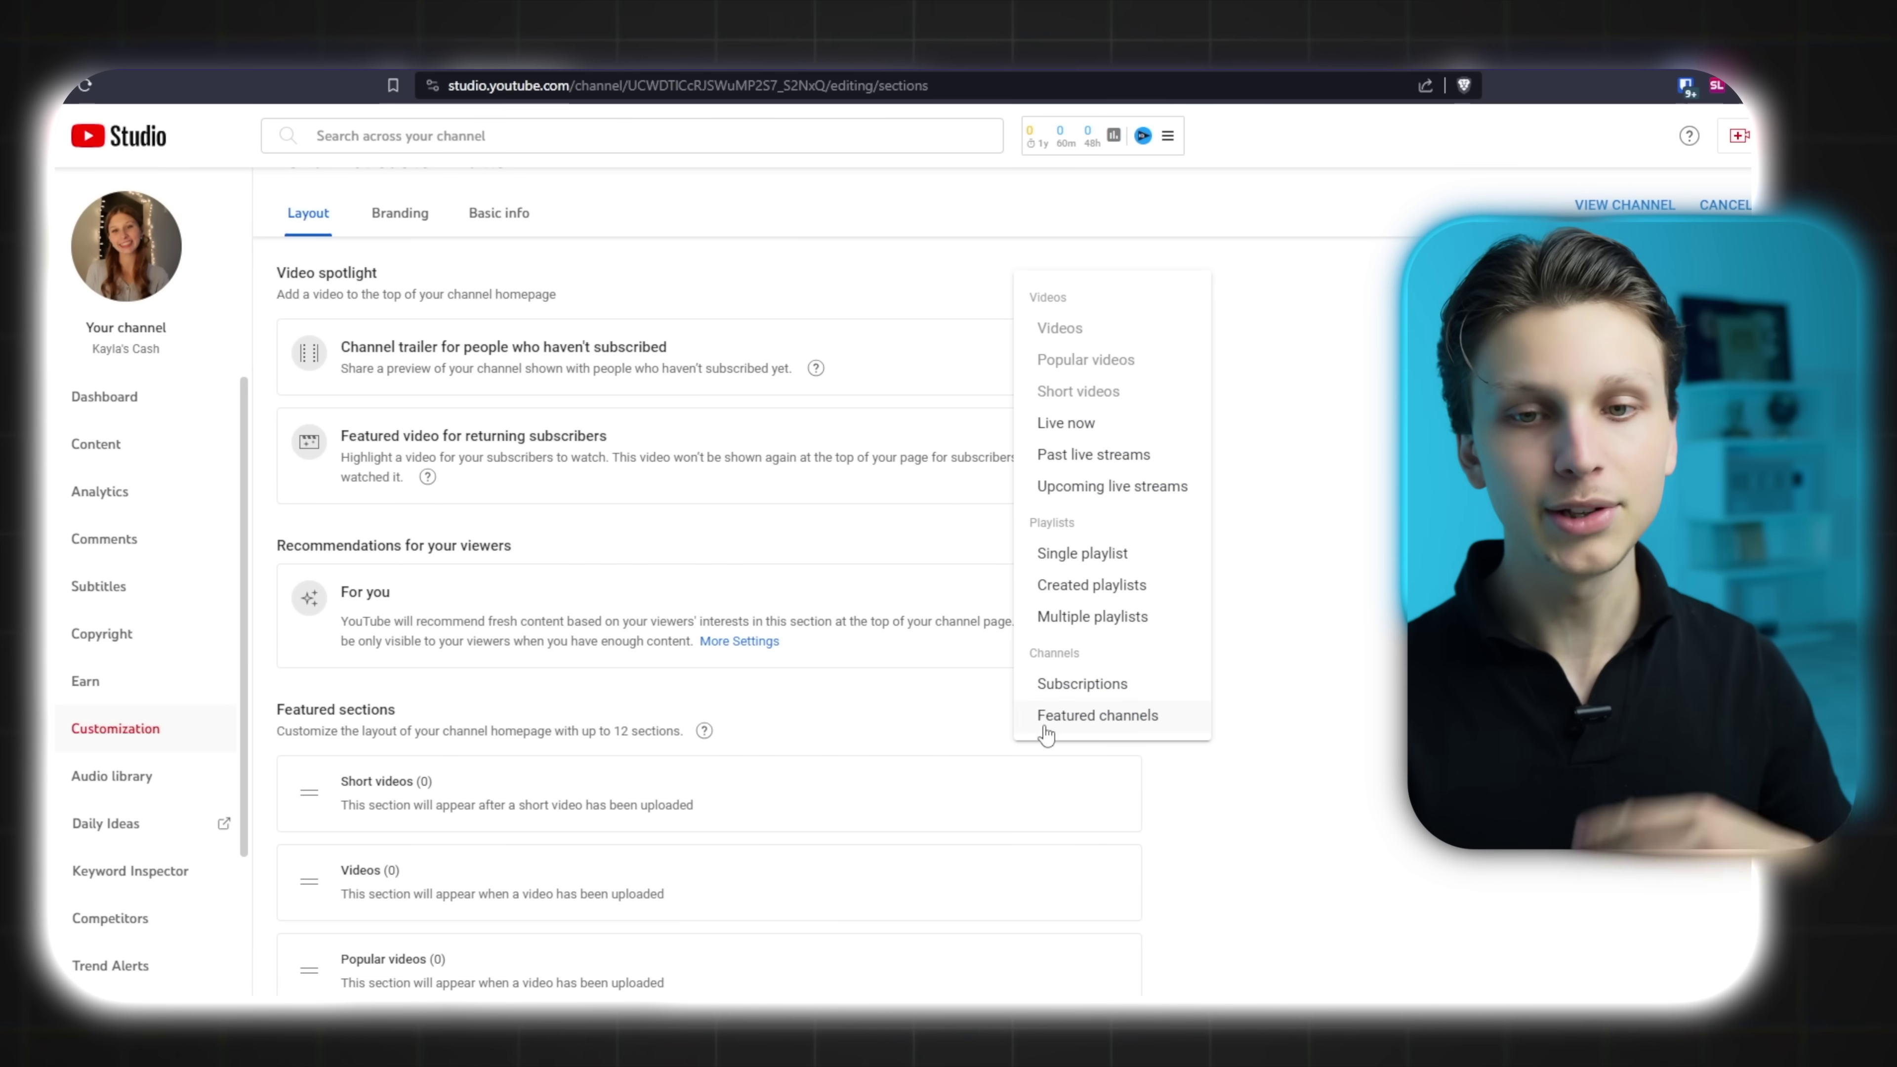
{"action": "left_click", "coordinate": [1097, 716]}
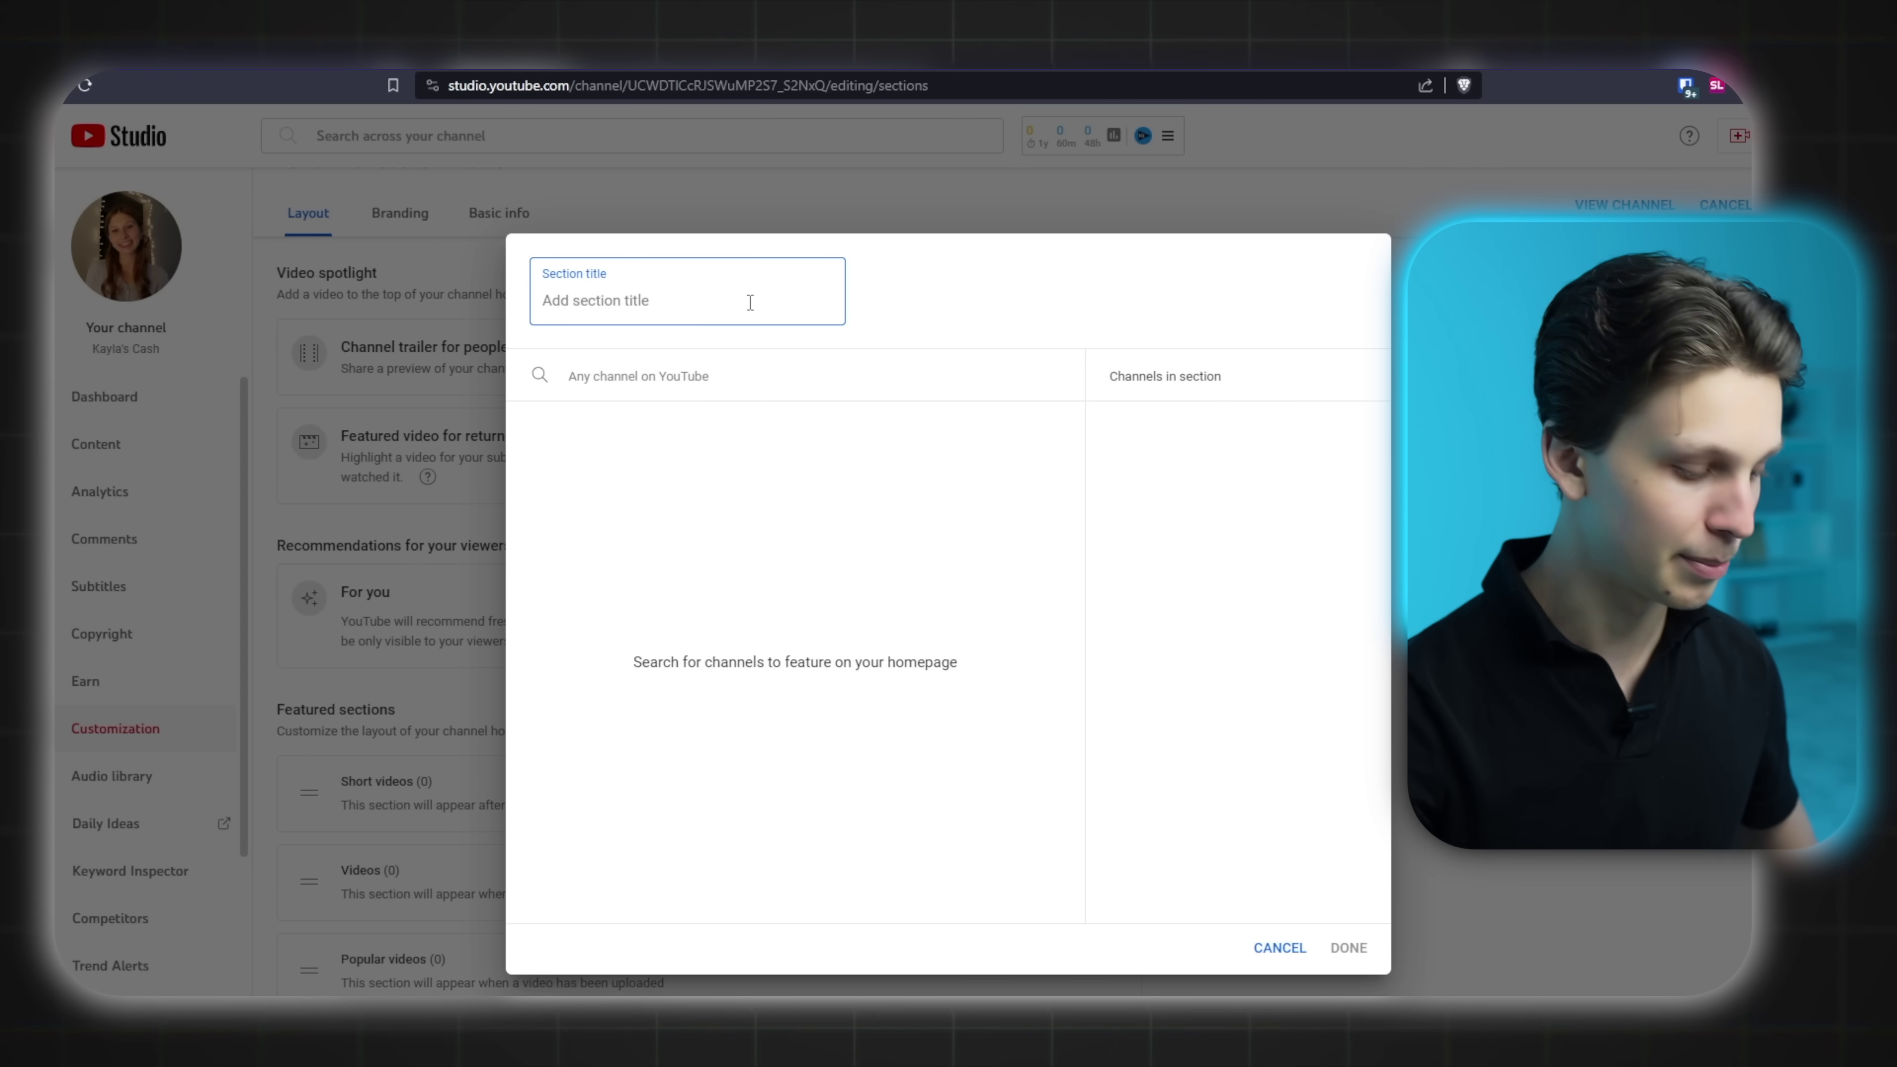
- Title the section 'Check Out These Channels' and feature the Make Money Matt channel (564,000 subscribers)
{"action": "type", "text": "Check O"}
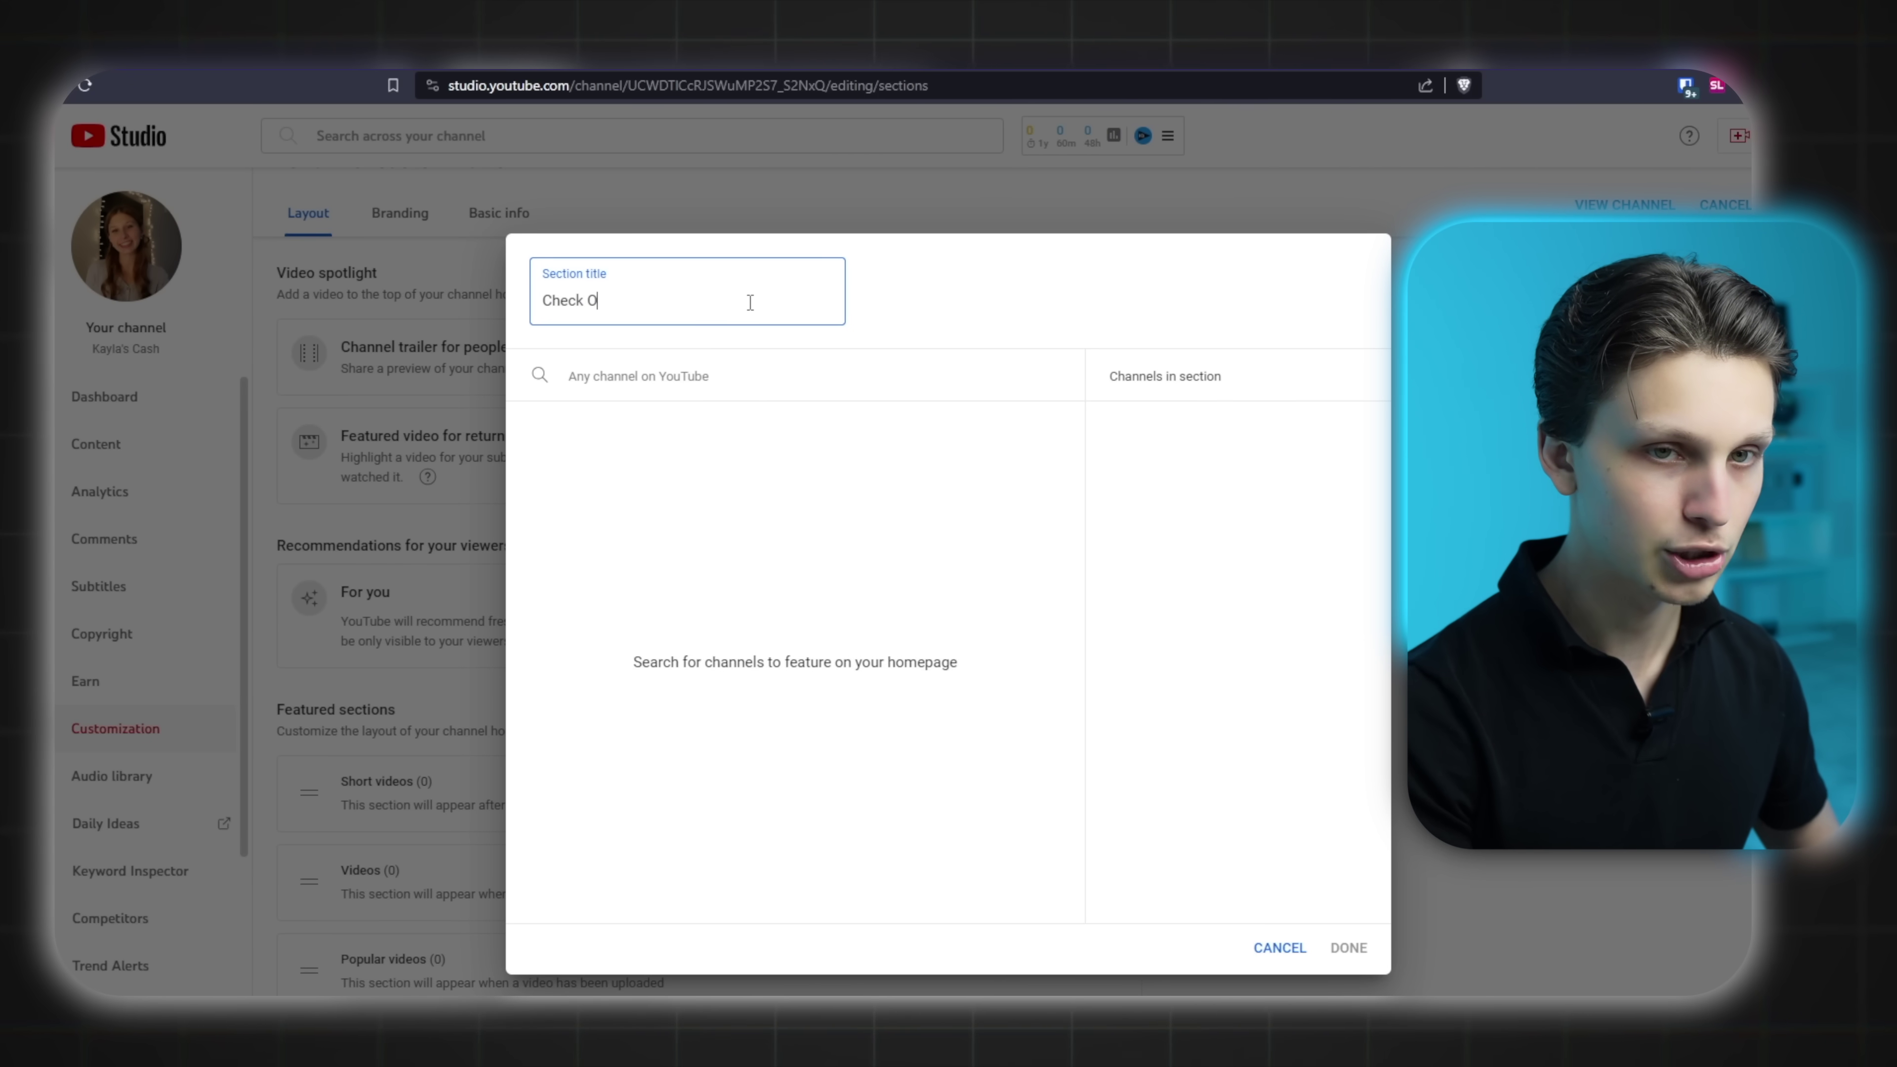
{"action": "type", "text": "ut These Channels"}
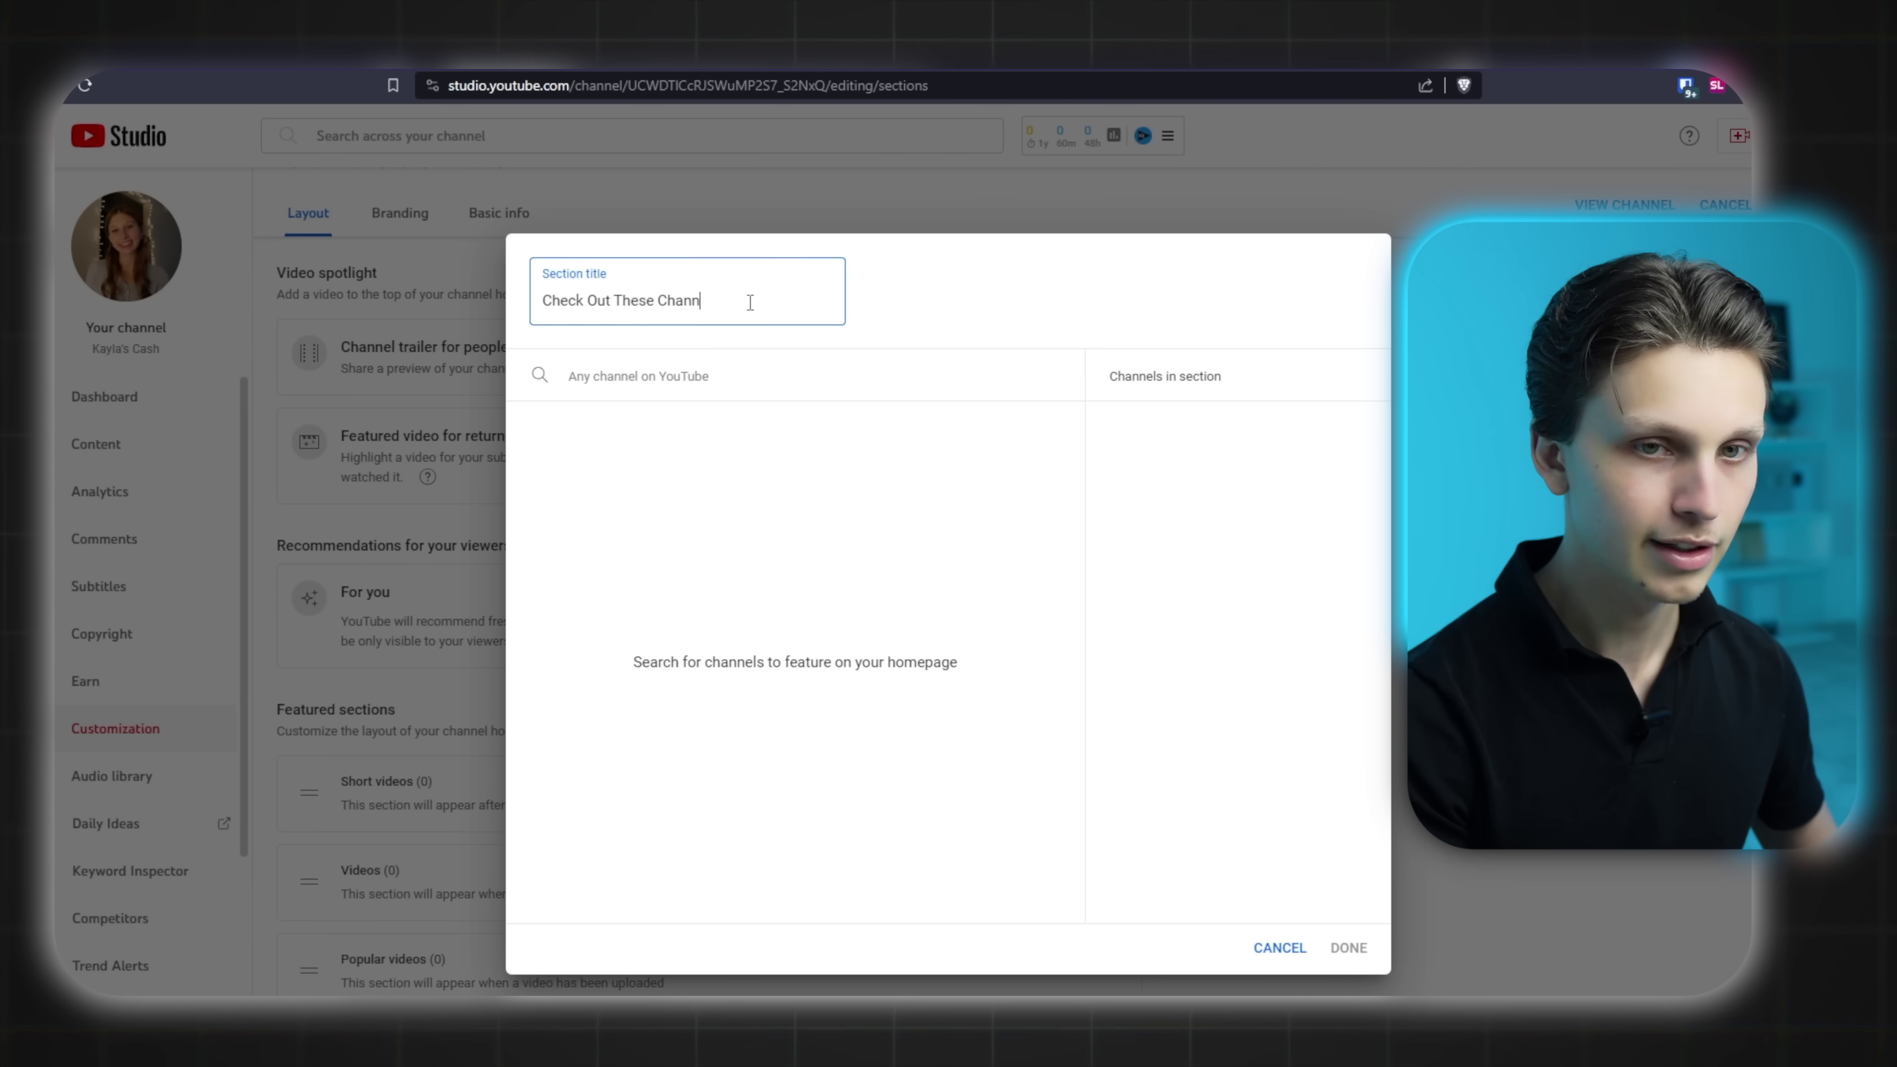
{"action": "left_click", "coordinate": [672, 376]}
{"action": "type", "text": "makemoneymatt"}
{"action": "left_click", "coordinate": [569, 448]}
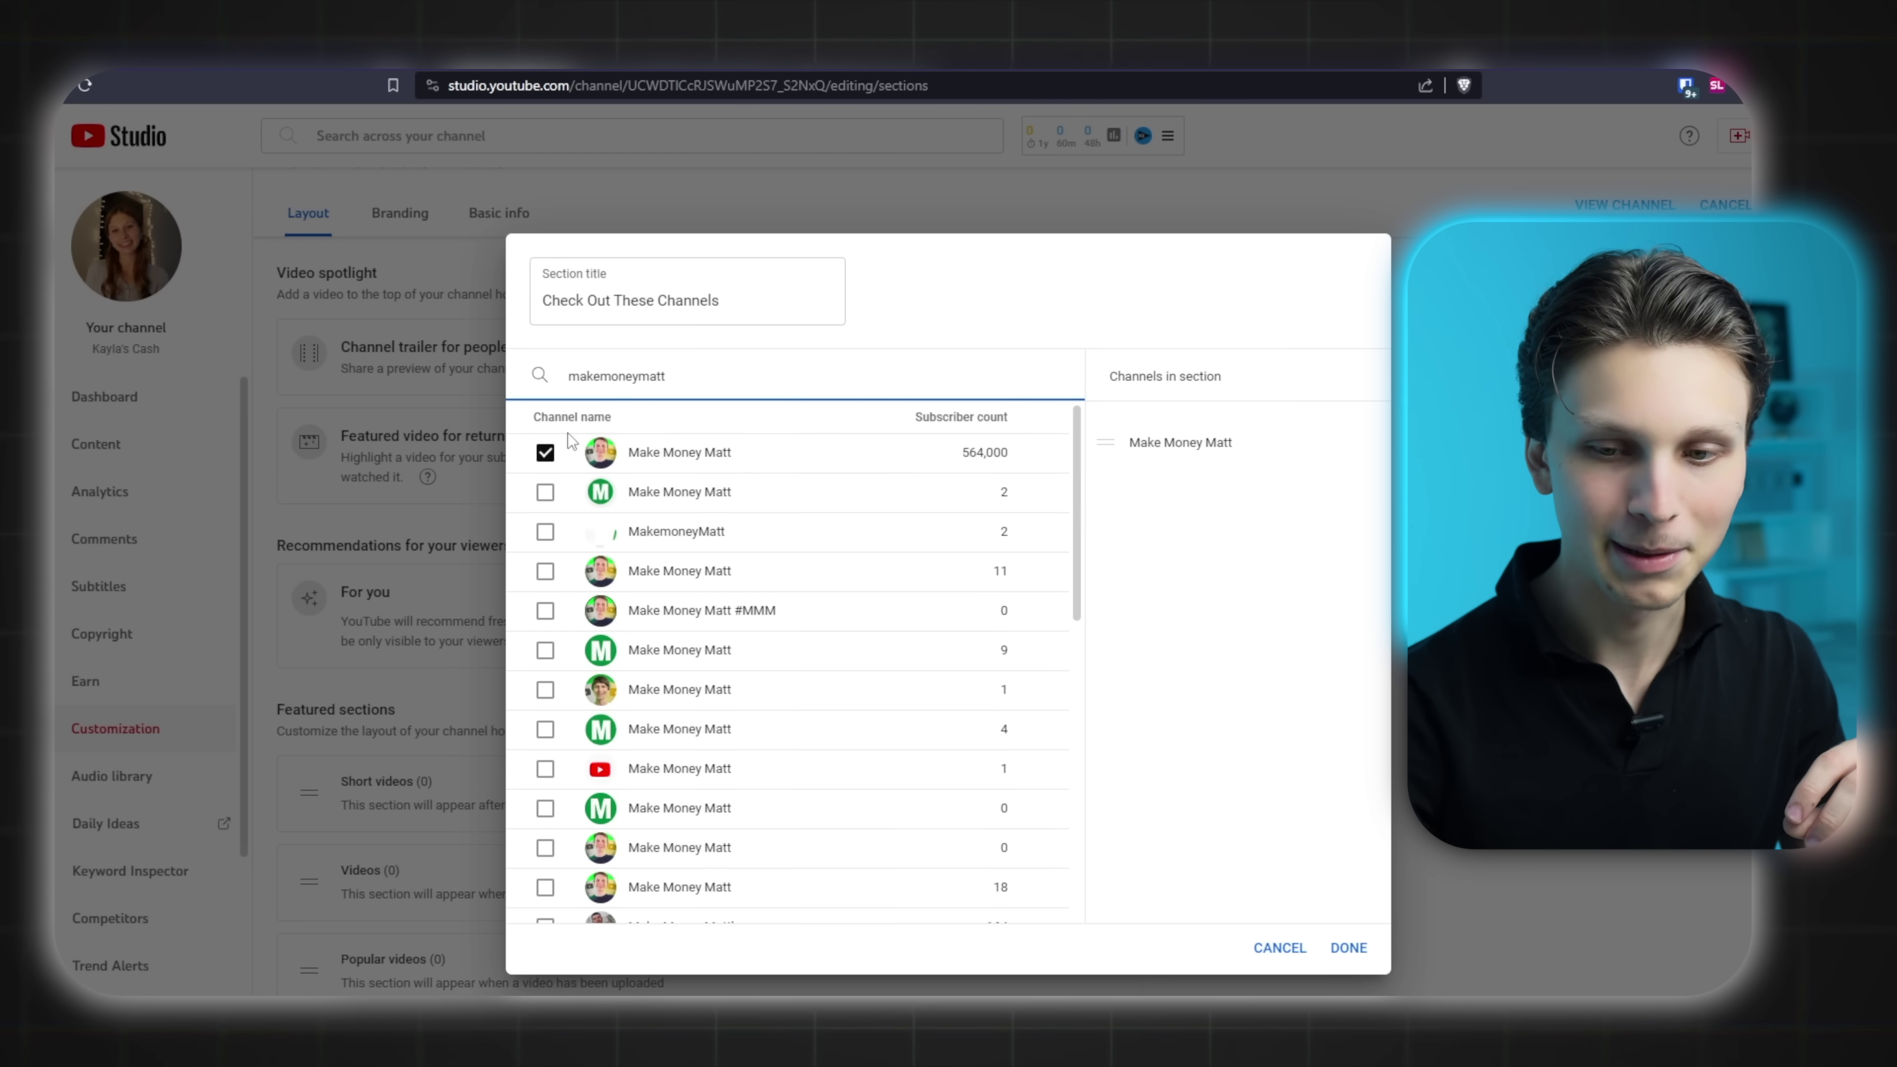
{"action": "left_click", "coordinate": [1327, 949]}
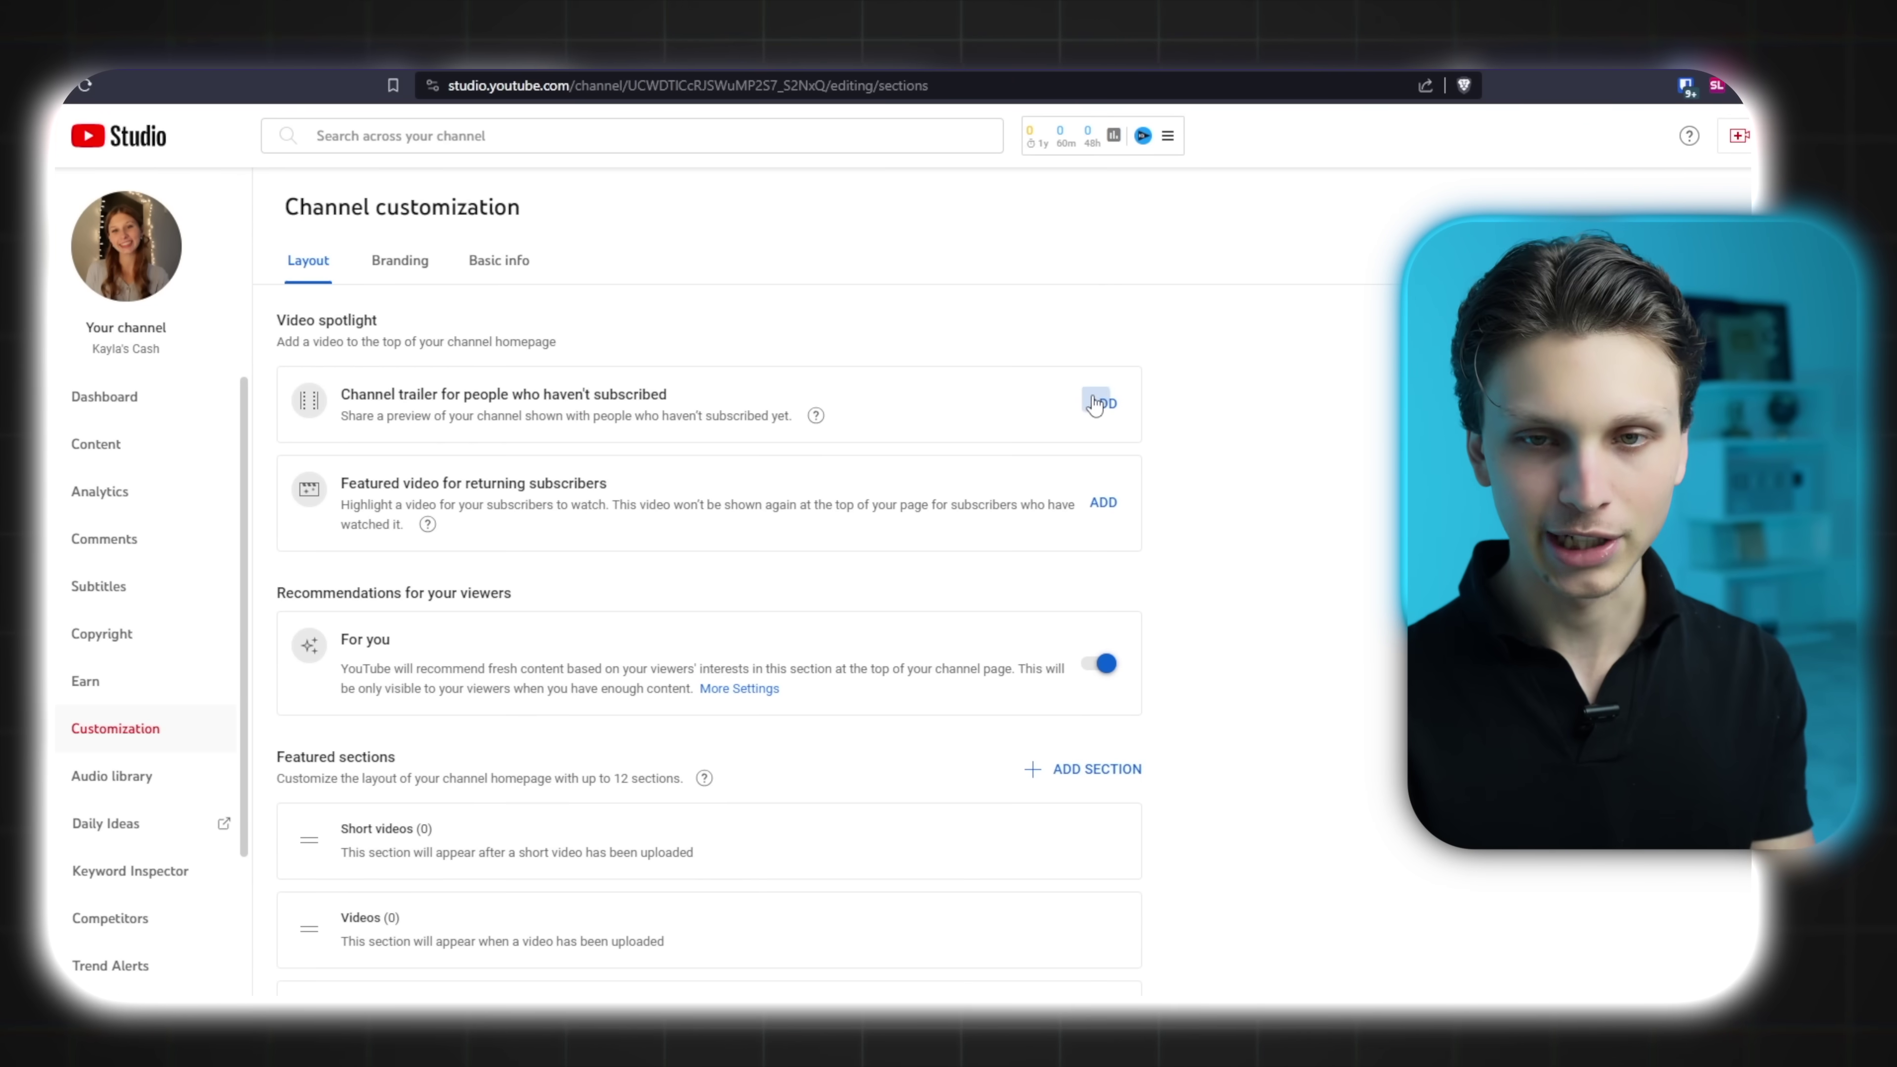
{"action": "left_click", "coordinate": [1099, 402]}
- Dismiss the trailer picker, publish the layout changes, and switch to the Basic info tab
{"action": "left_click", "coordinate": [1388, 258]}
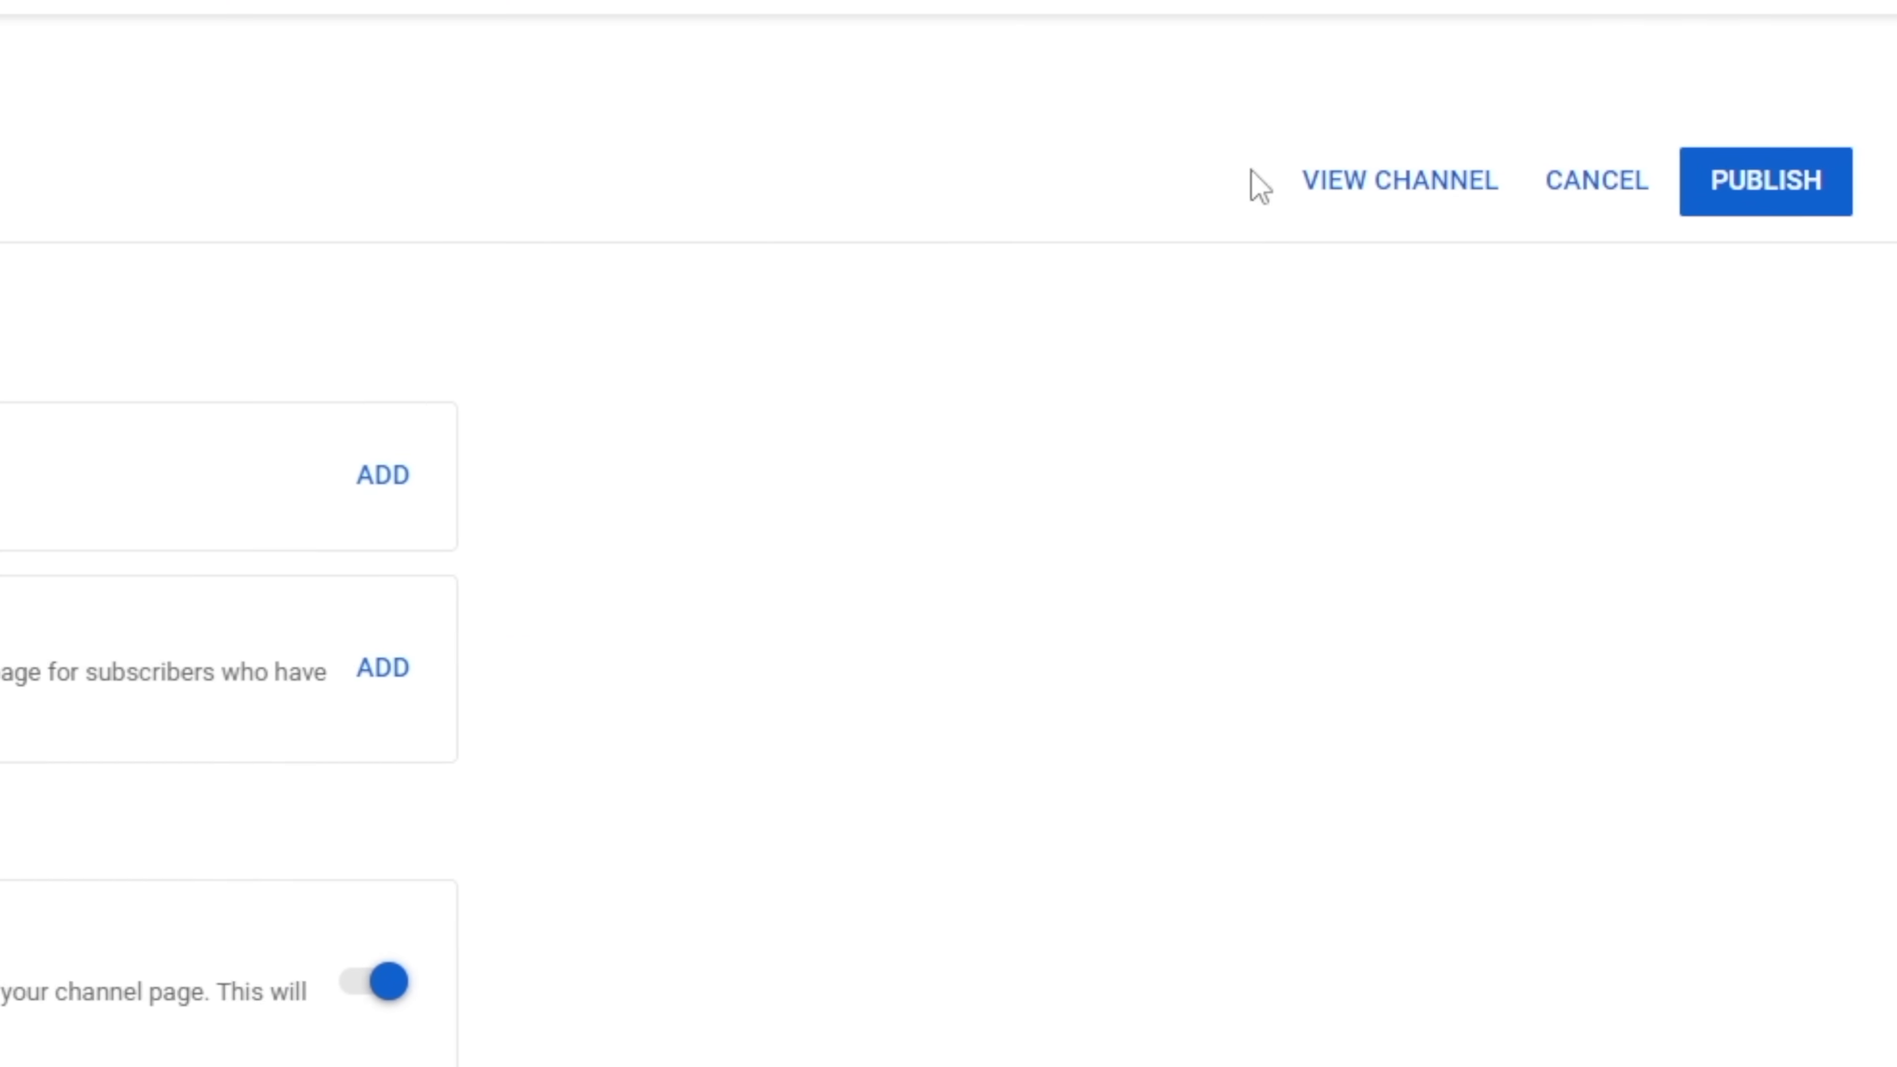
{"action": "left_click", "coordinate": [1768, 182]}
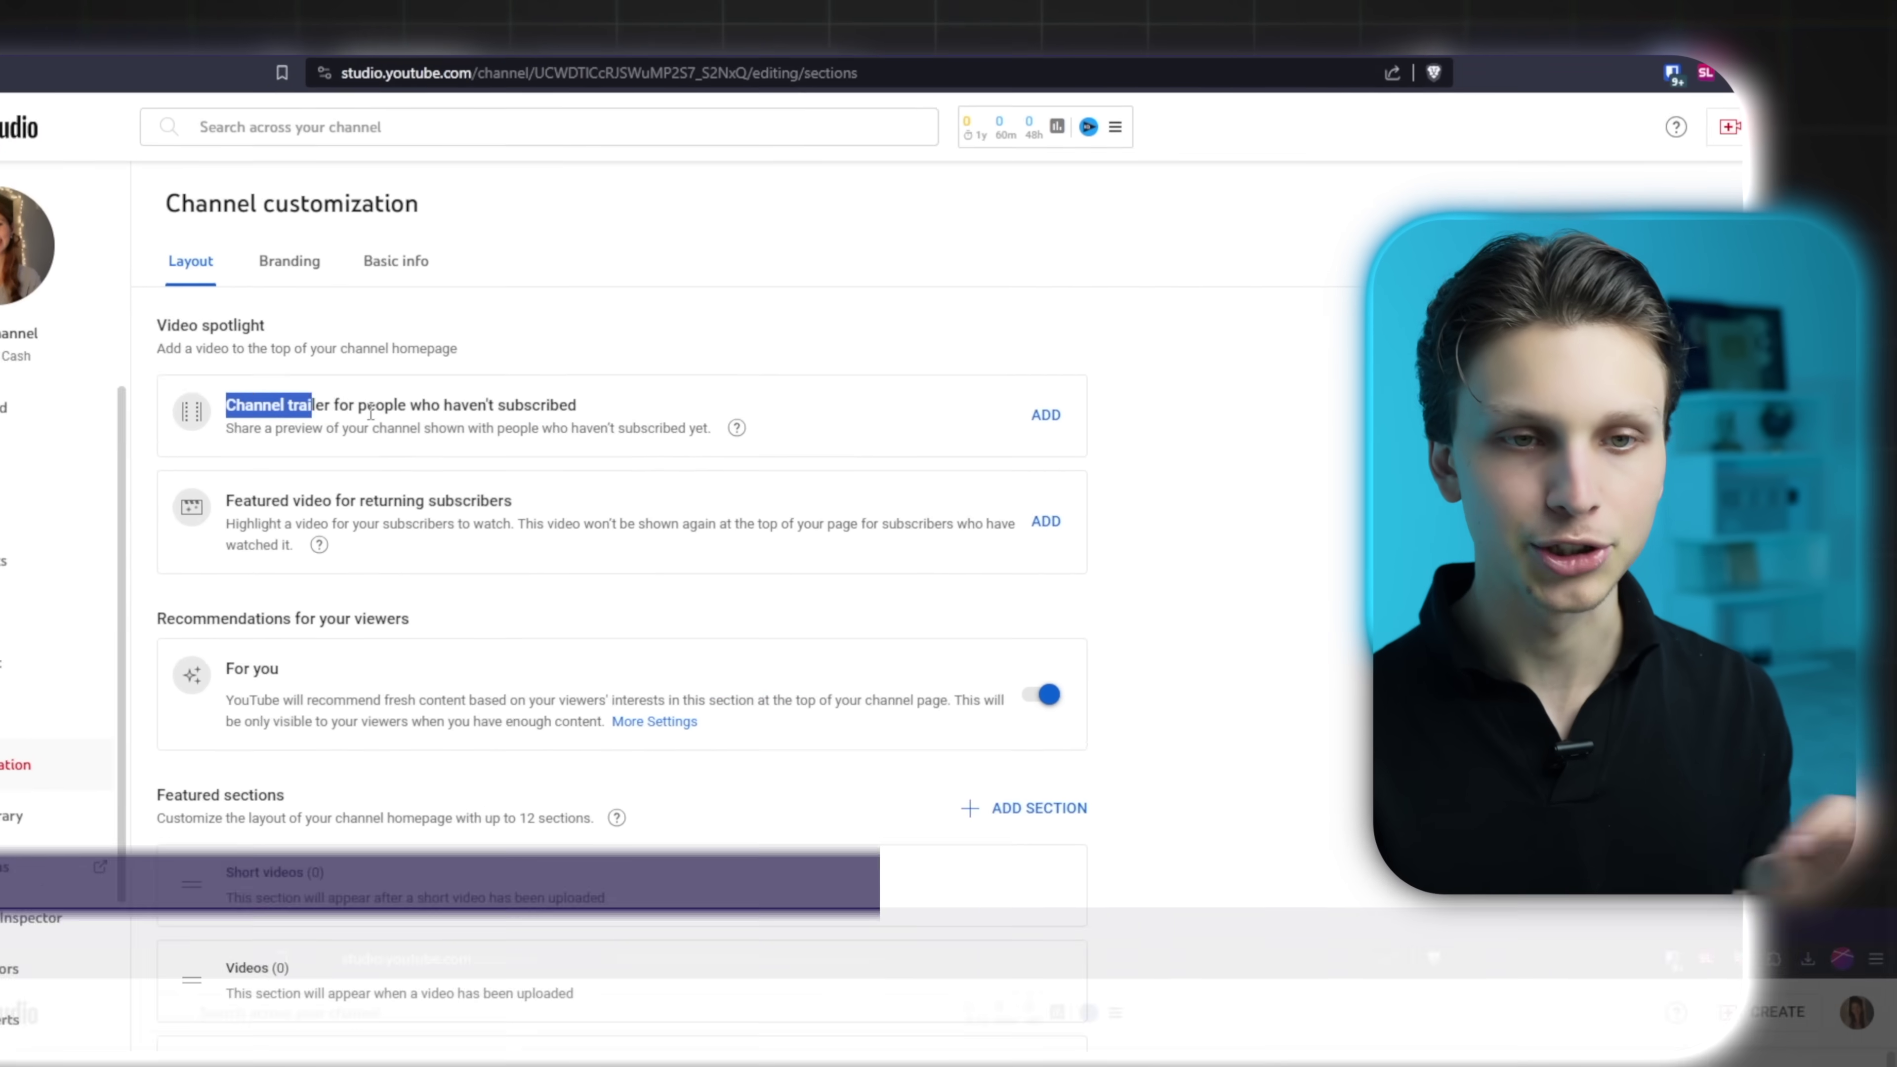
{"action": "left_click_drag", "start_coordinate": [370, 412], "coordinate": [710, 427]}
{"action": "left_click_drag", "start_coordinate": [226, 500], "coordinate": [477, 553]}
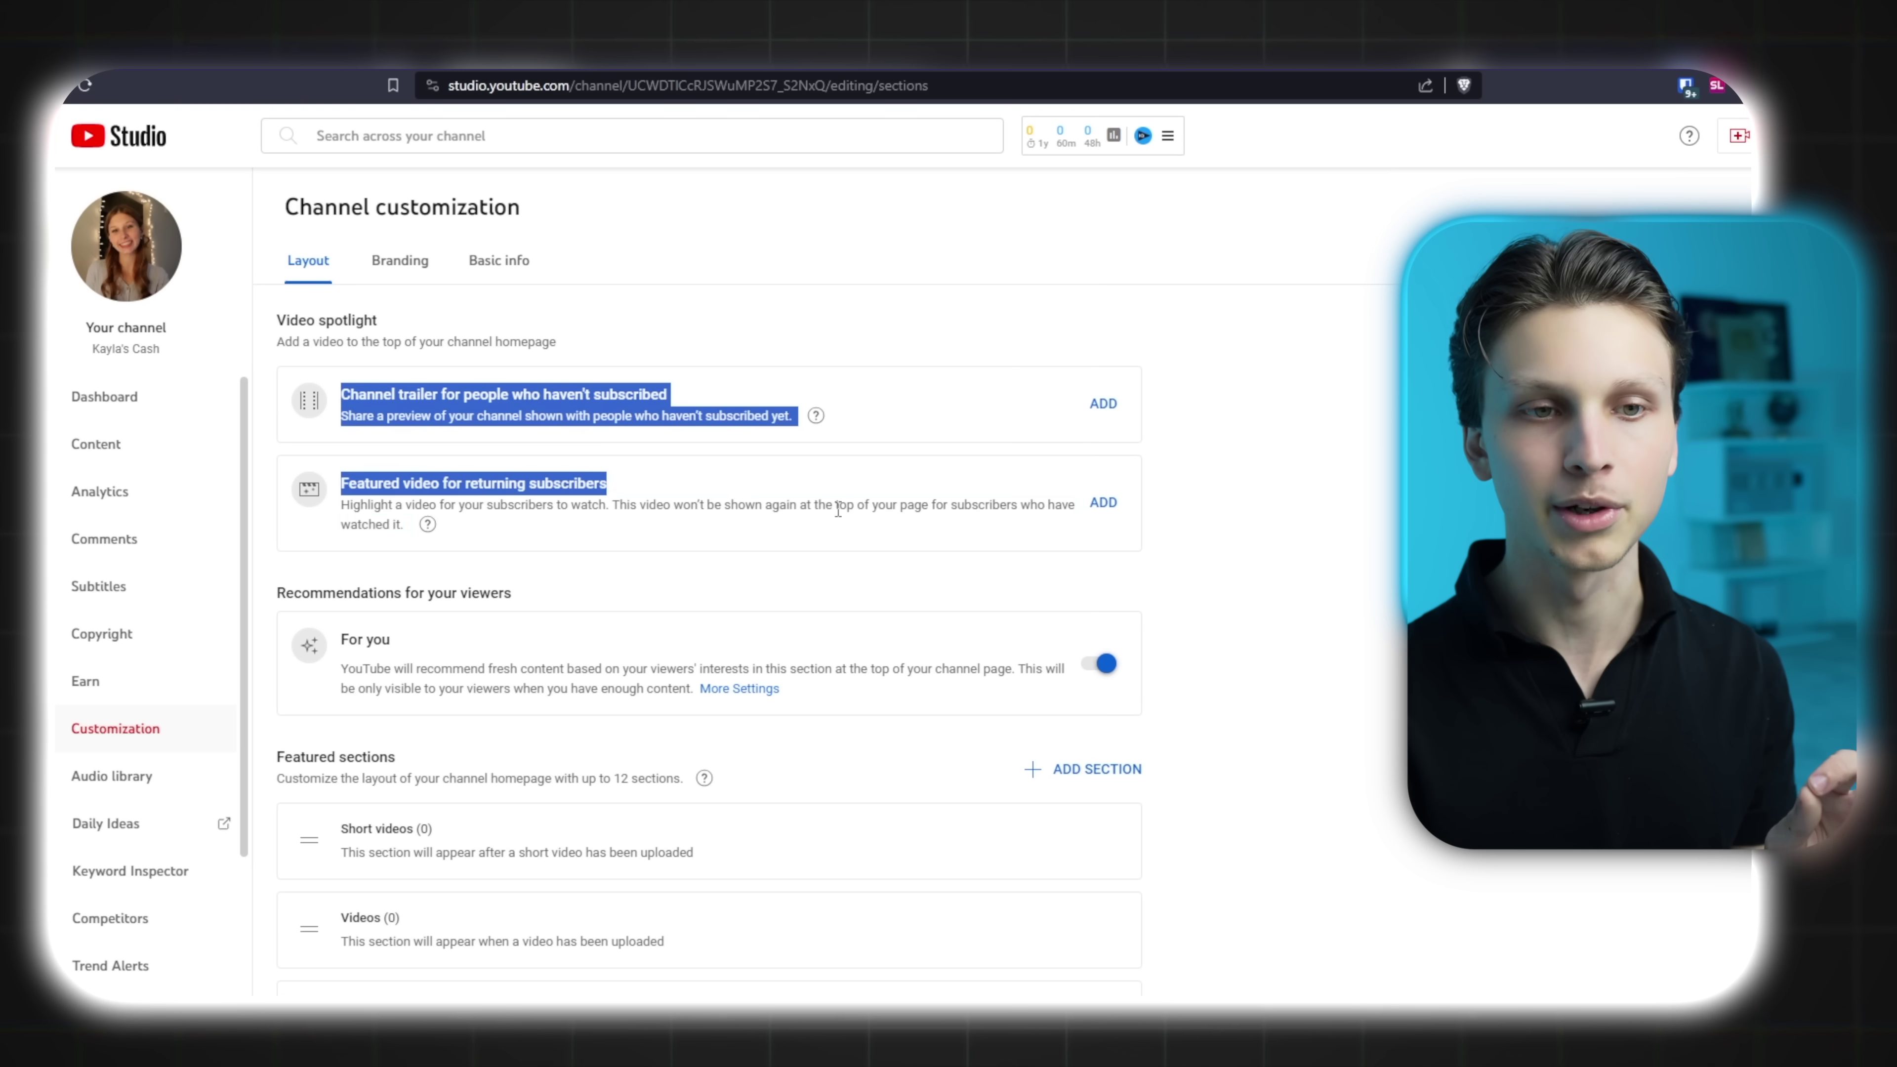
{"action": "left_click", "coordinate": [1218, 503]}
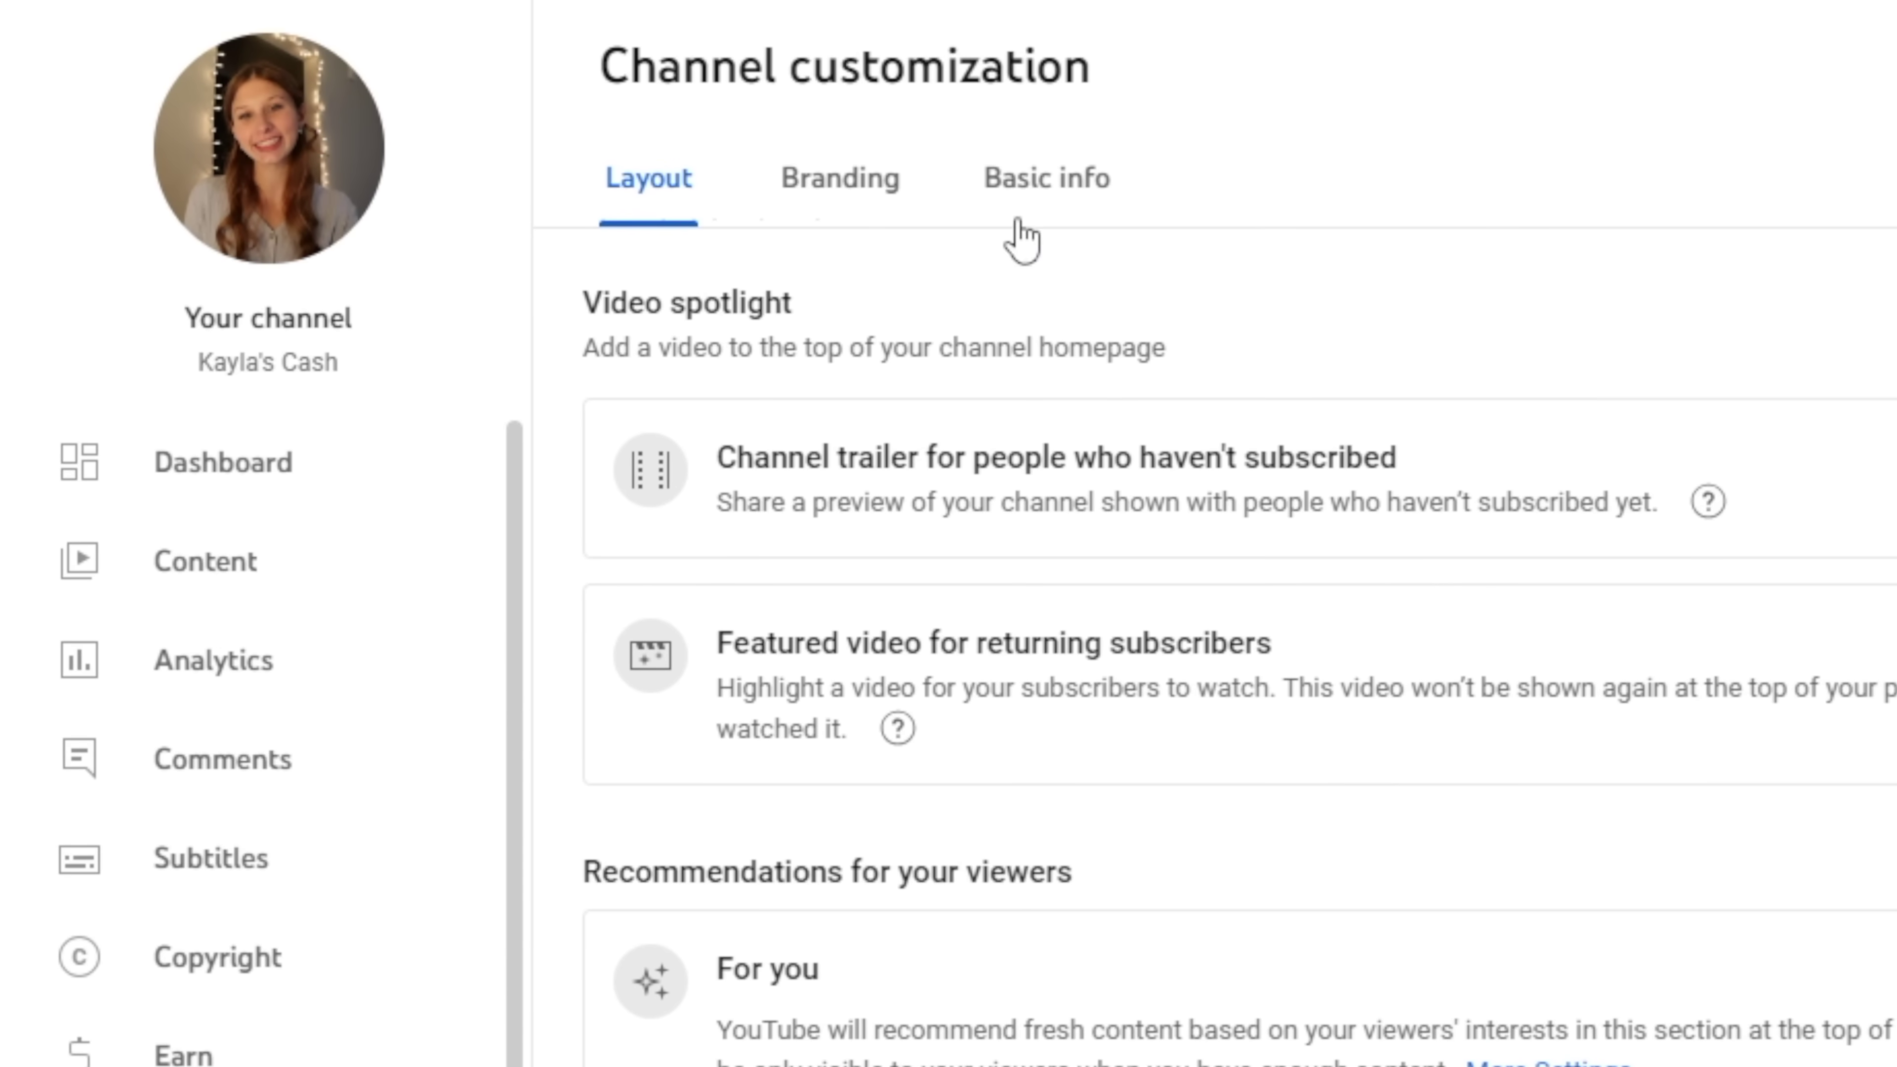
{"action": "left_click", "coordinate": [1042, 205]}
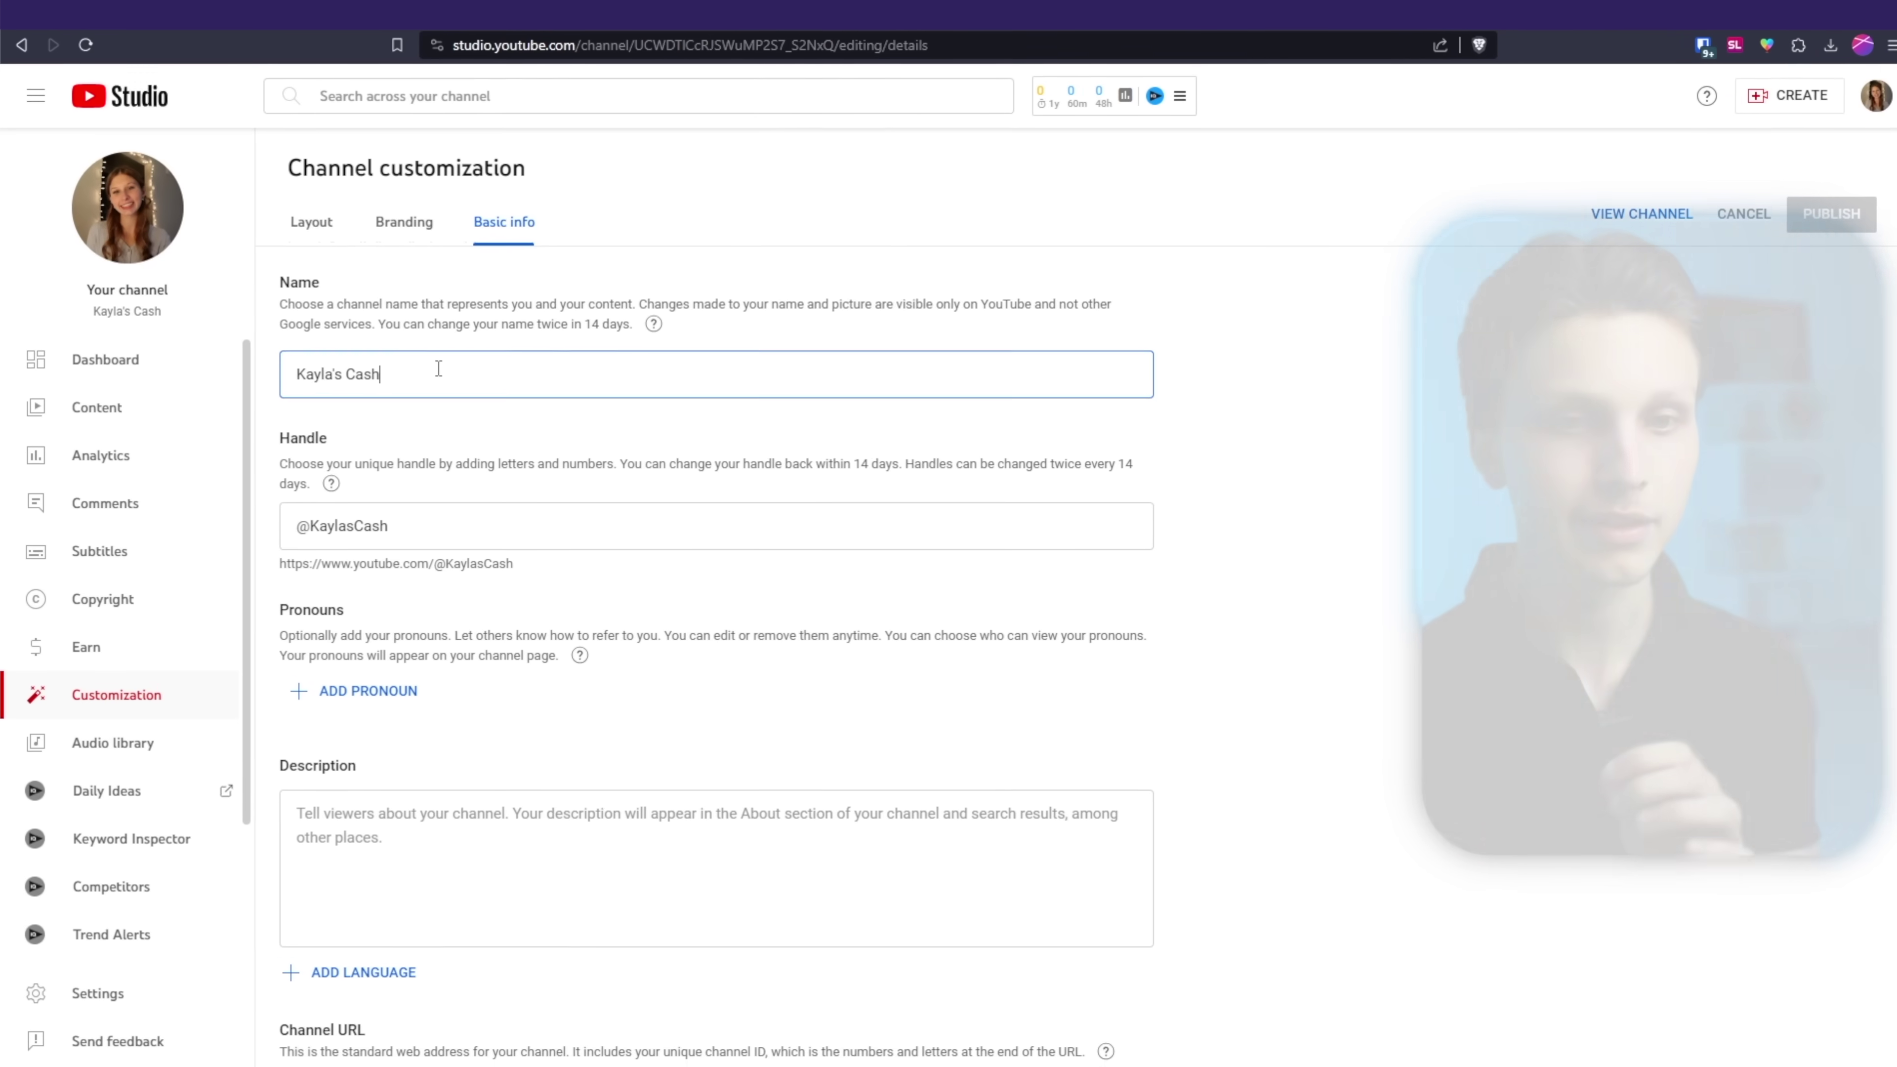
{"action": "left_click", "coordinate": [749, 446]}
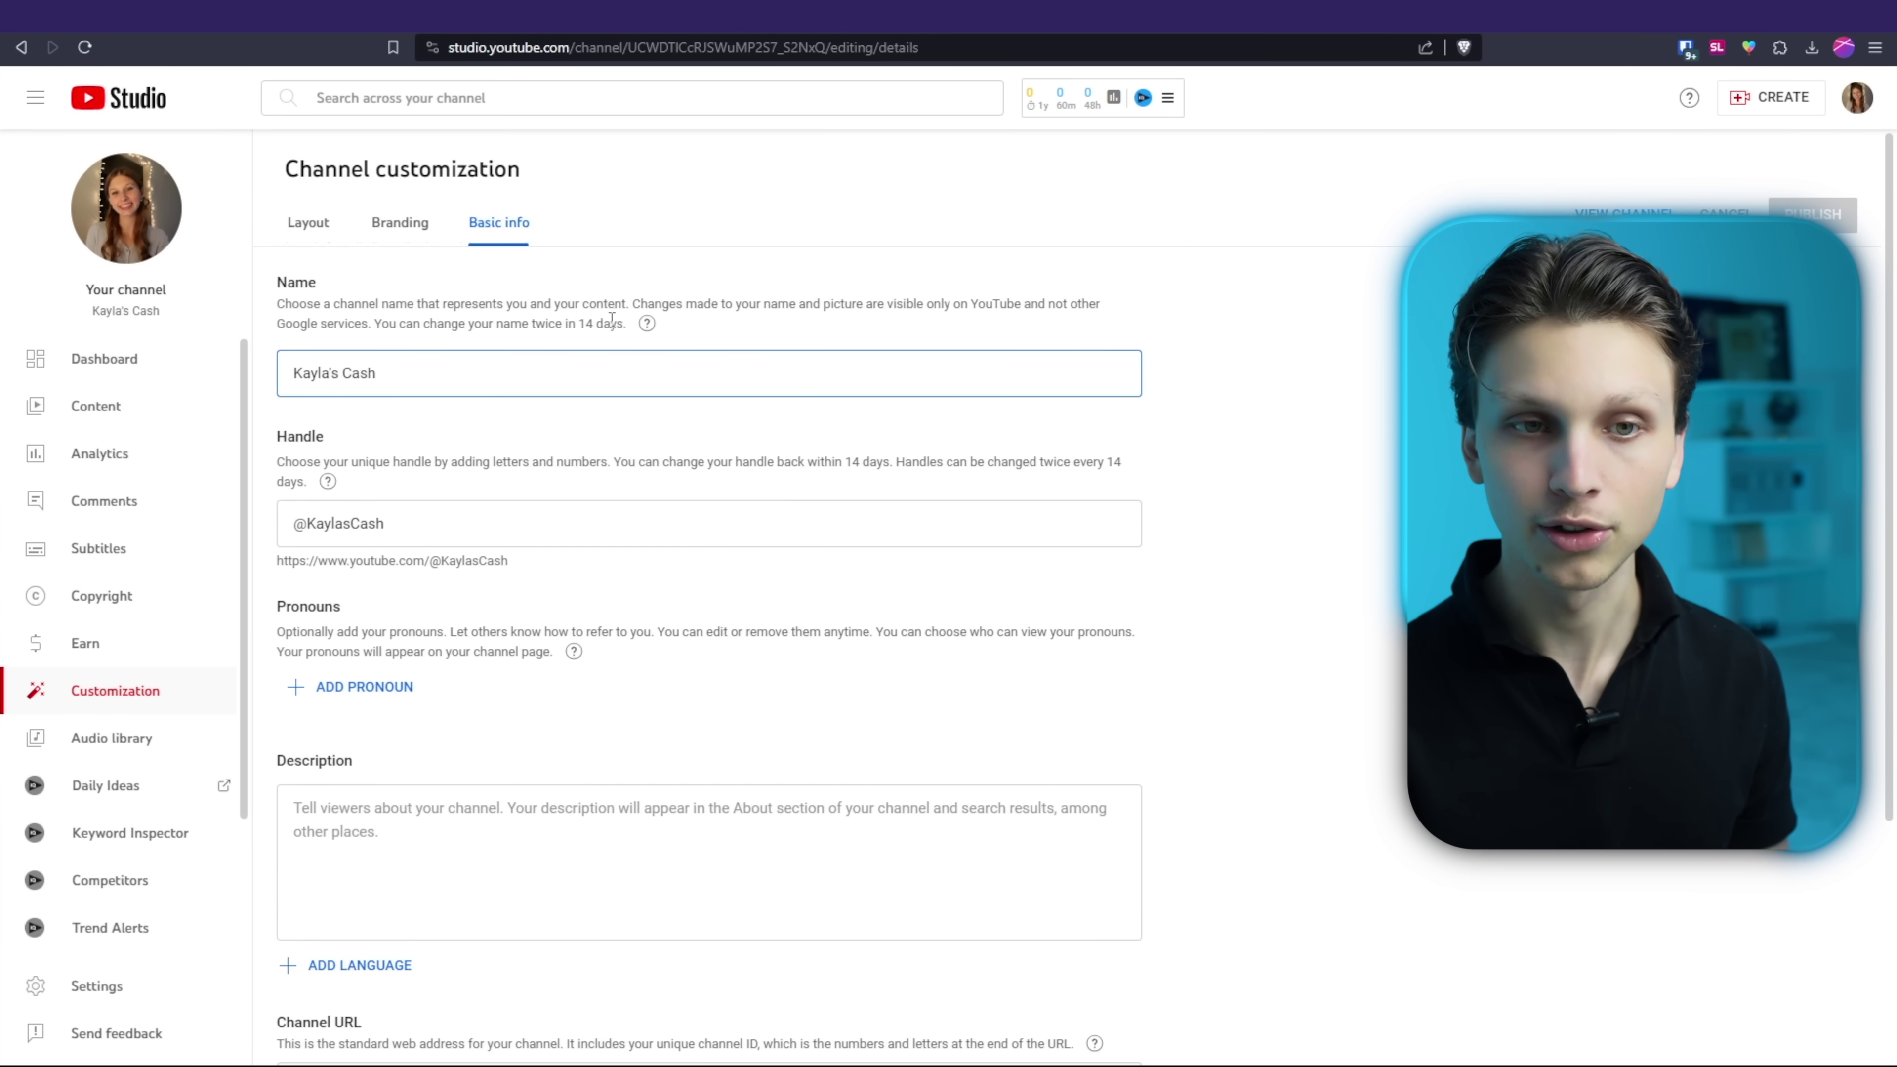
{"action": "mouse_move", "coordinate": [647, 326]}
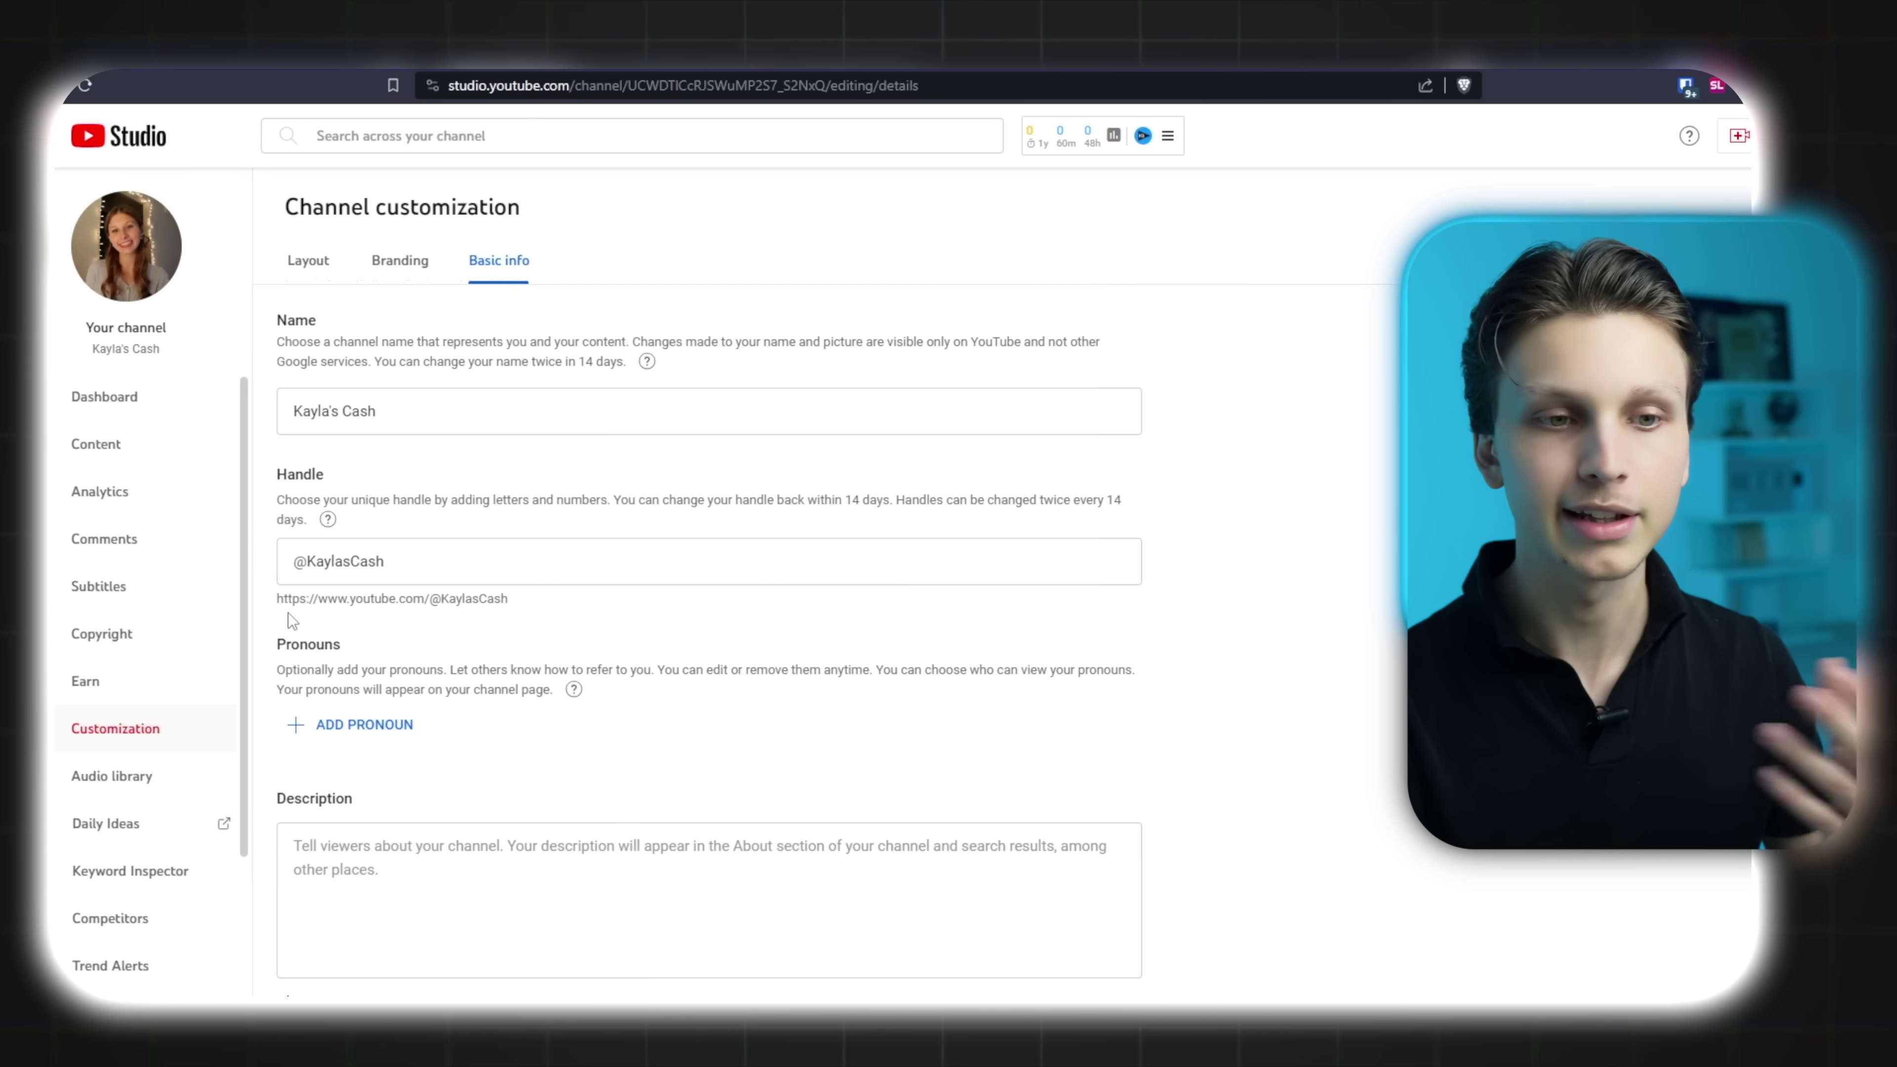
{"action": "left_click_drag", "start_coordinate": [293, 560], "coordinate": [483, 572]}
{"action": "left_click", "coordinate": [526, 593]}
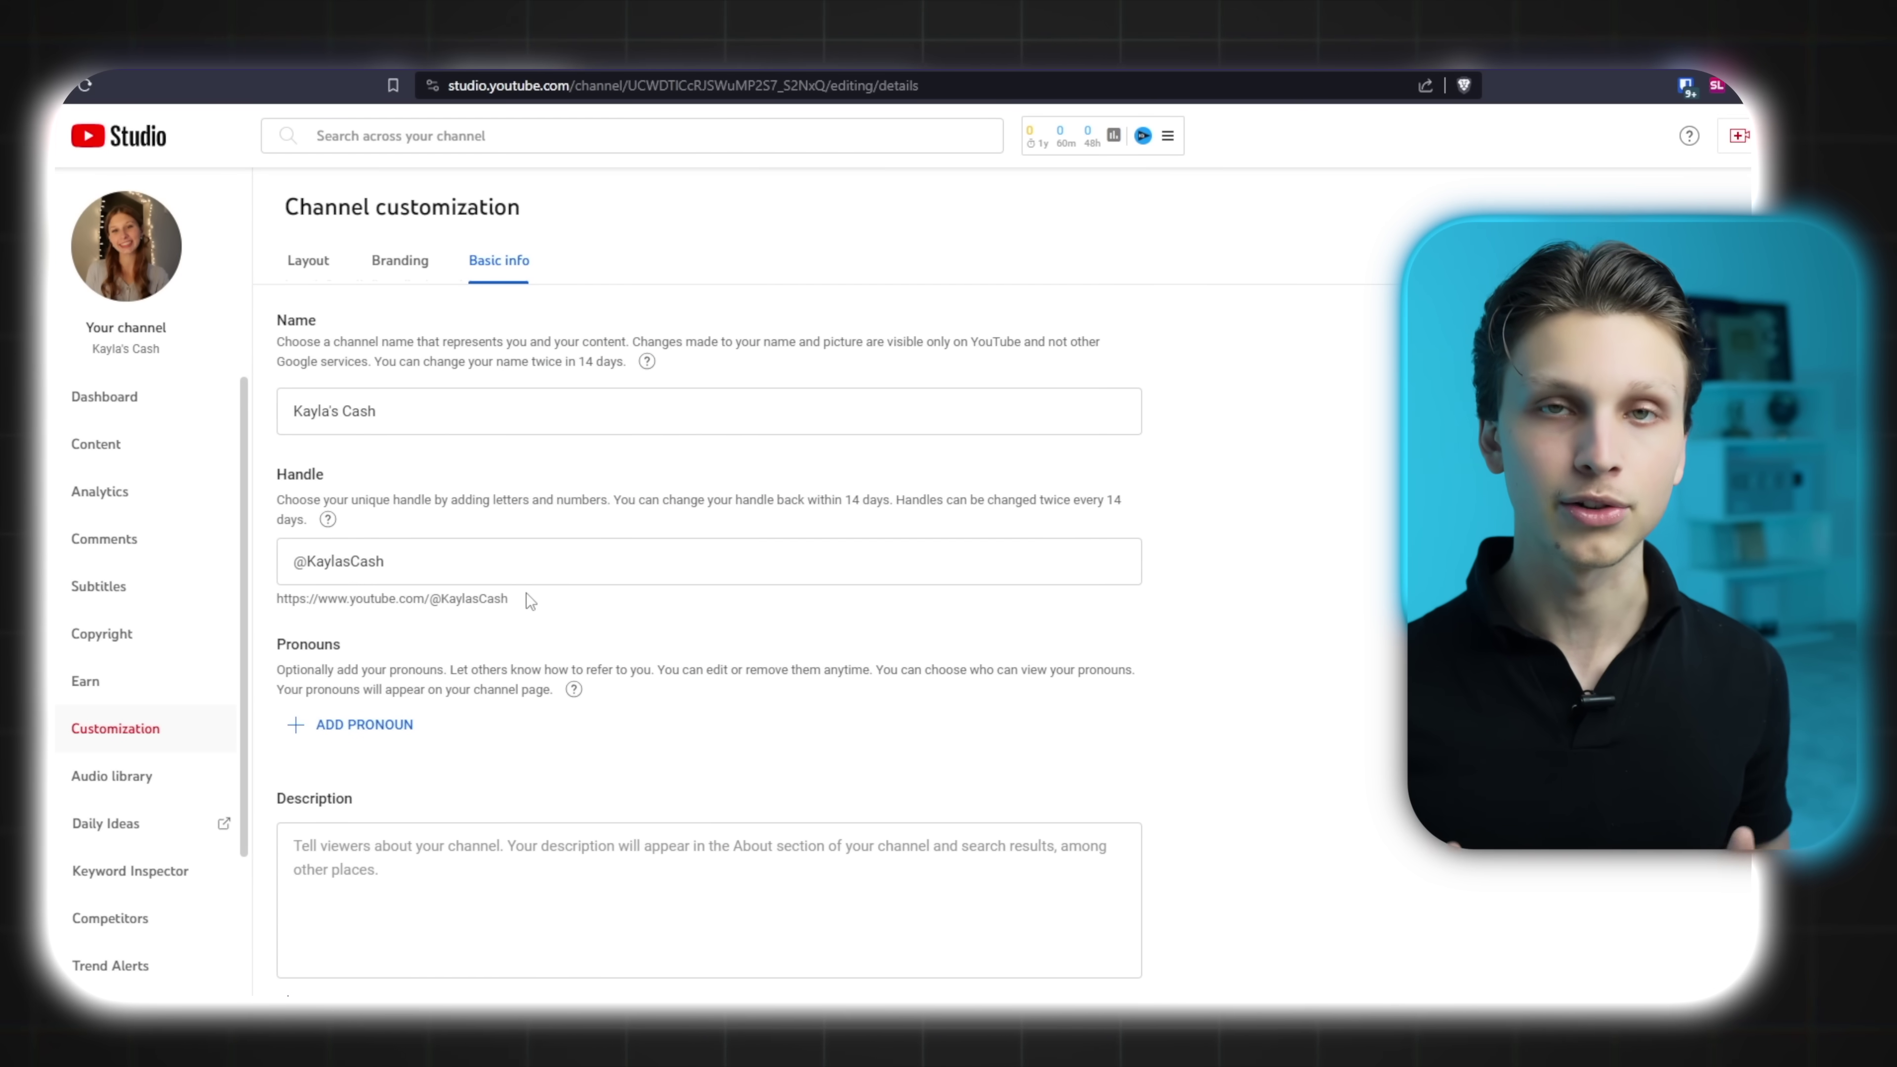
{"action": "left_click", "coordinate": [388, 559]}
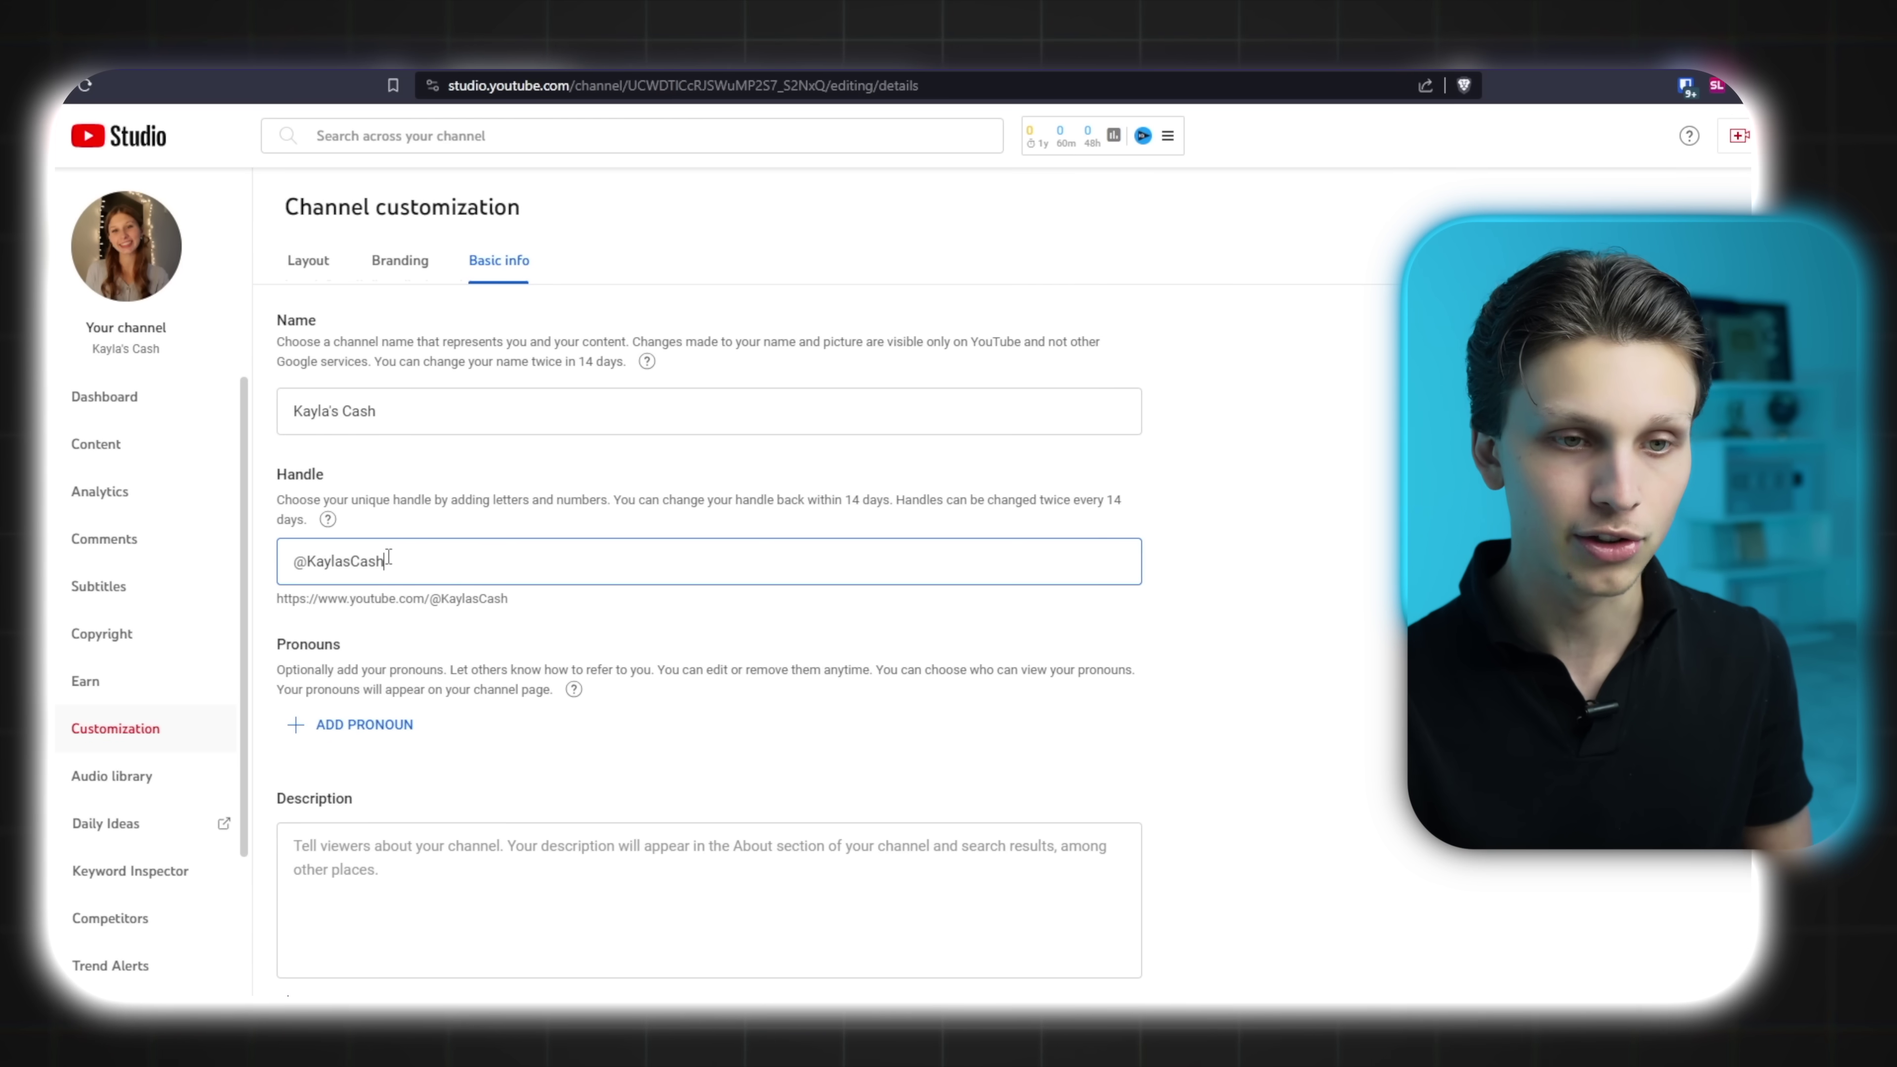
{"action": "type", "text": "fsfghj"}
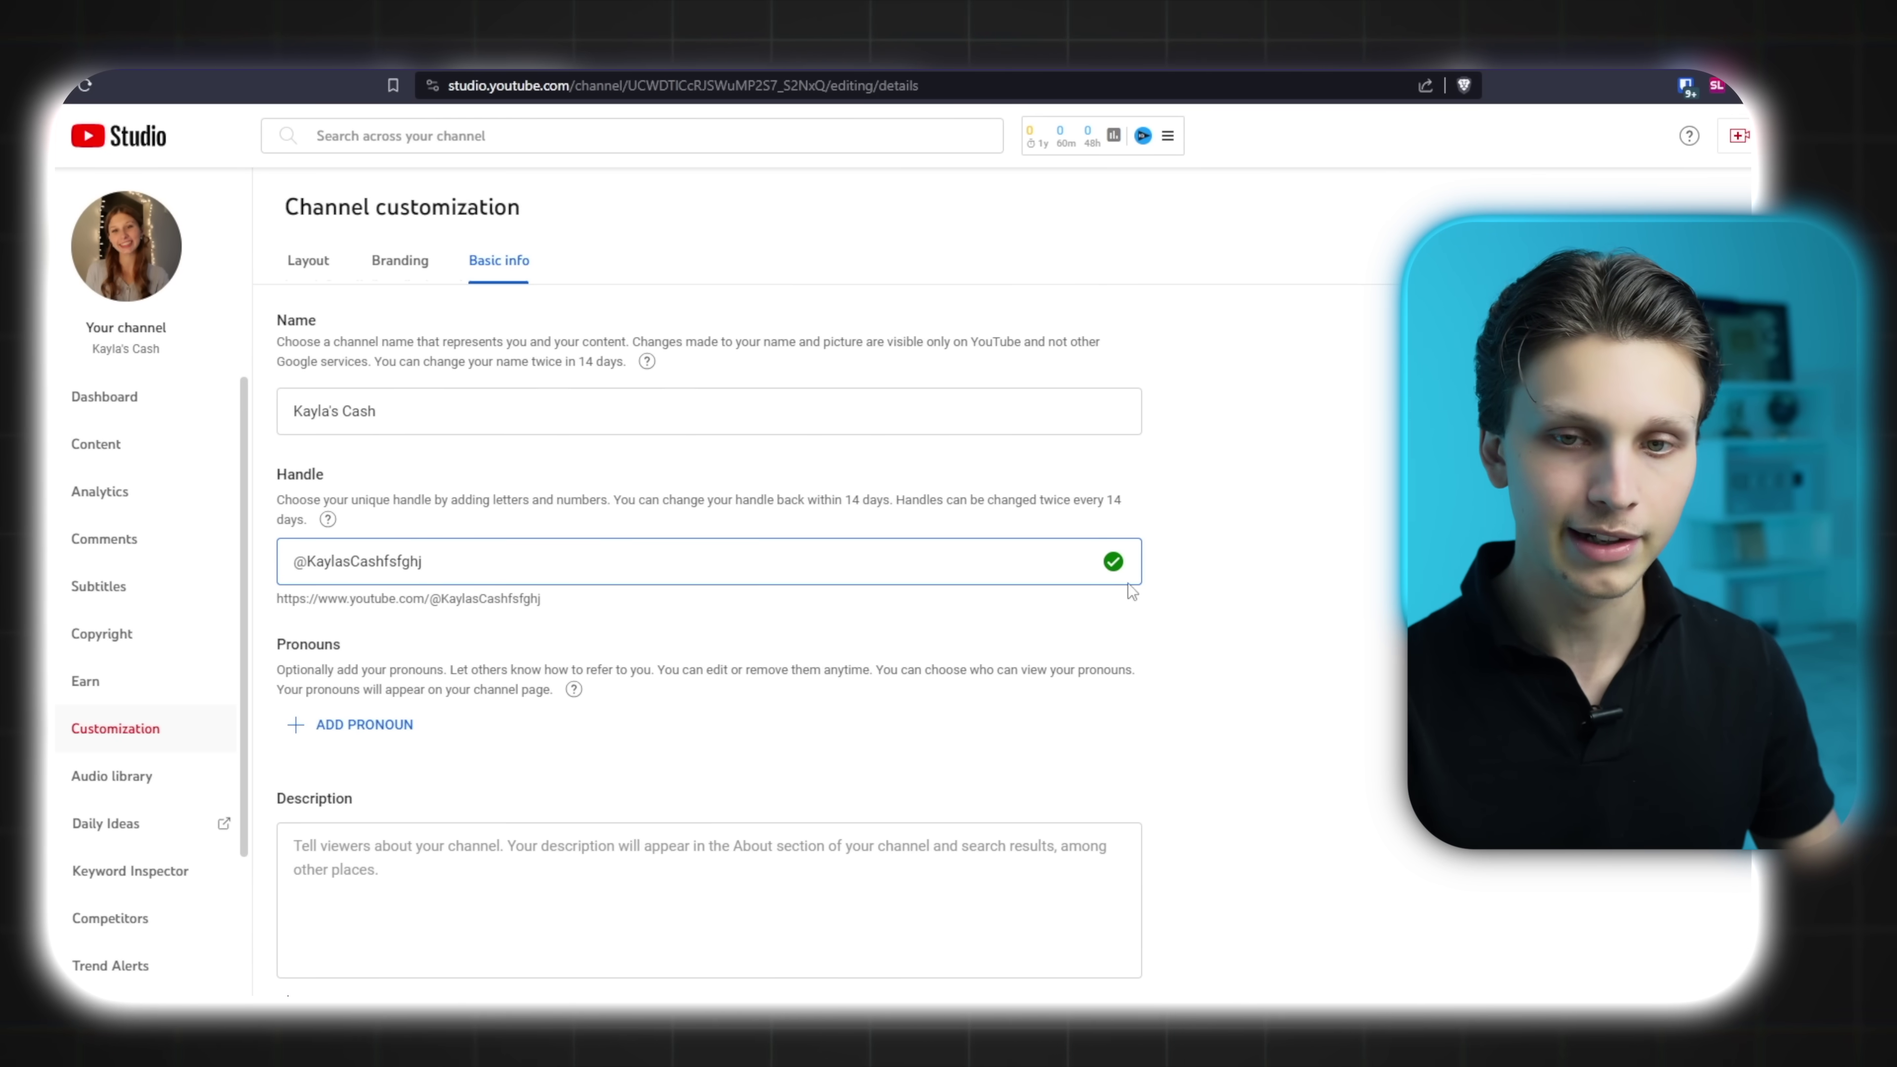
{"action": "left_click_drag", "start_coordinate": [502, 565], "coordinate": [375, 566]}
{"action": "key", "text": "BackSpace"}
{"action": "left_click", "coordinate": [466, 617]}
{"action": "scroll", "coordinate": [465, 617], "scroll_direction": "down", "scroll_amount": 4}
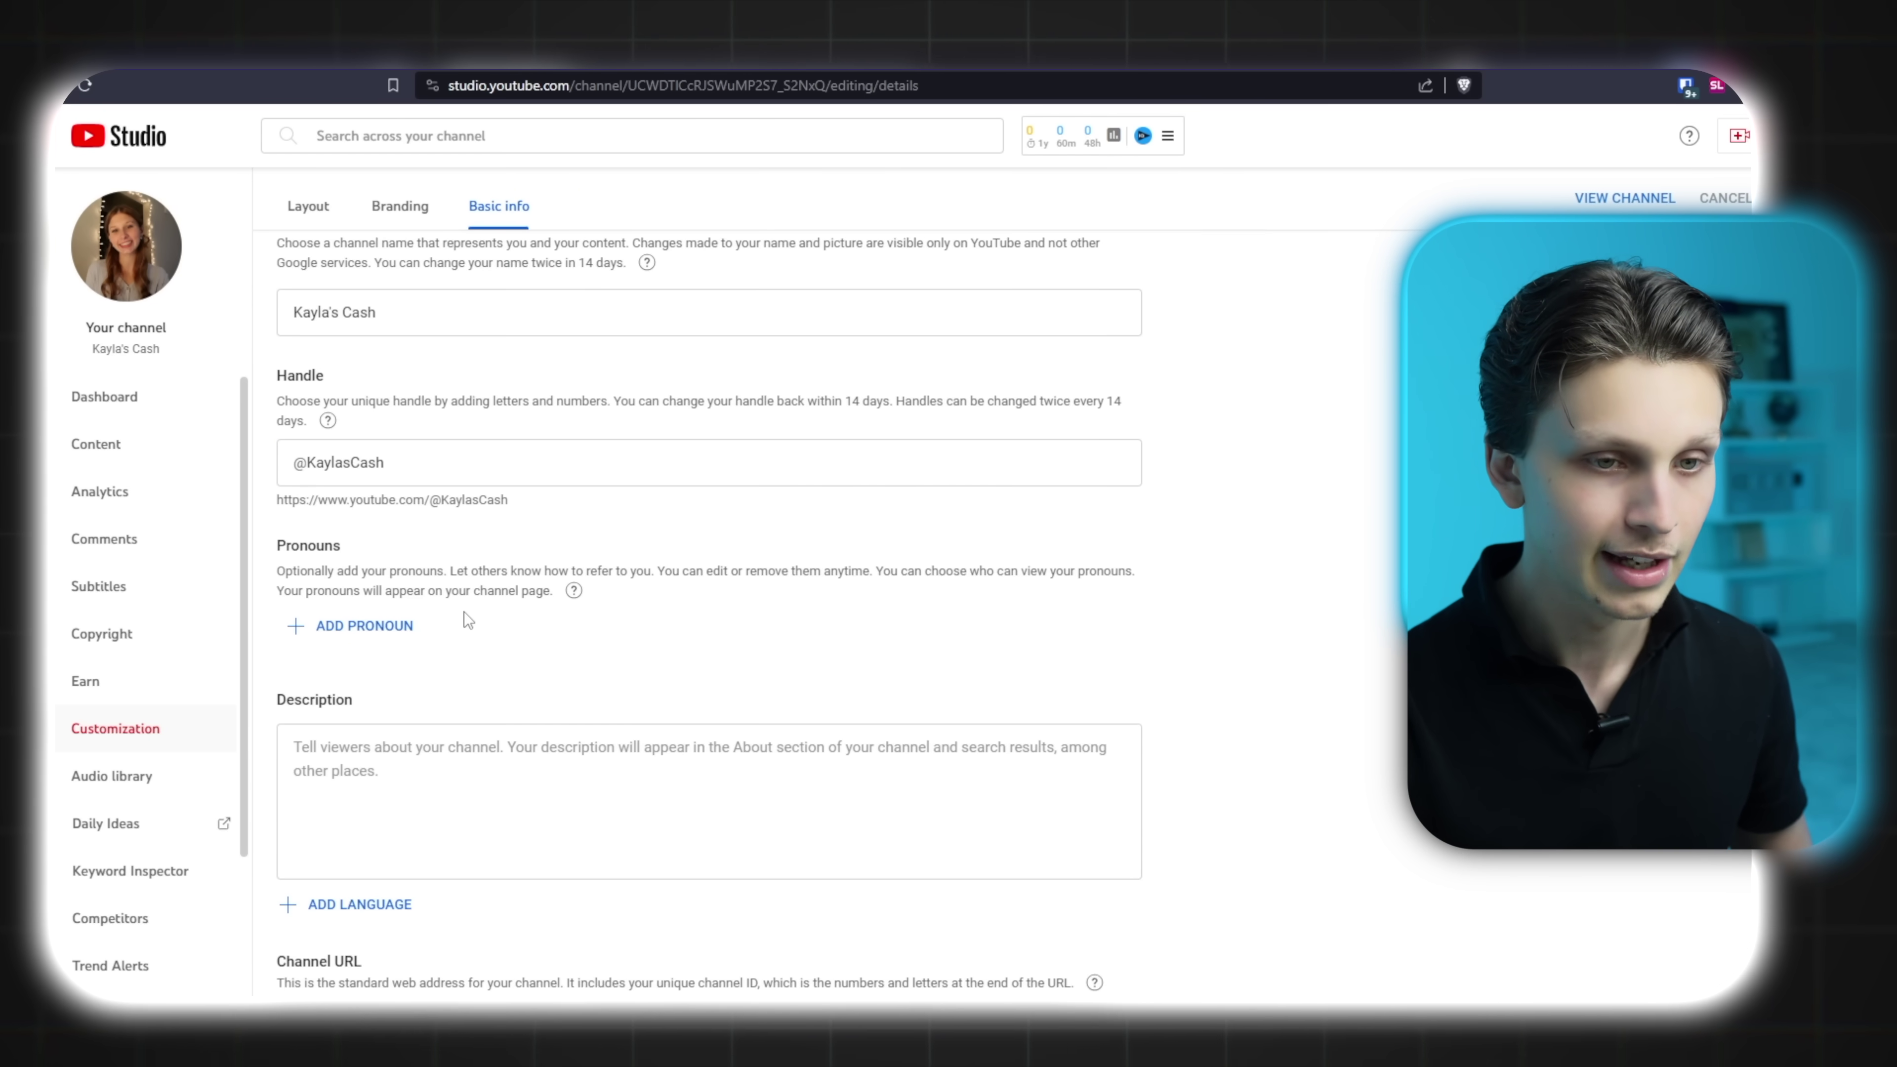
{"action": "left_click", "coordinate": [448, 562]}
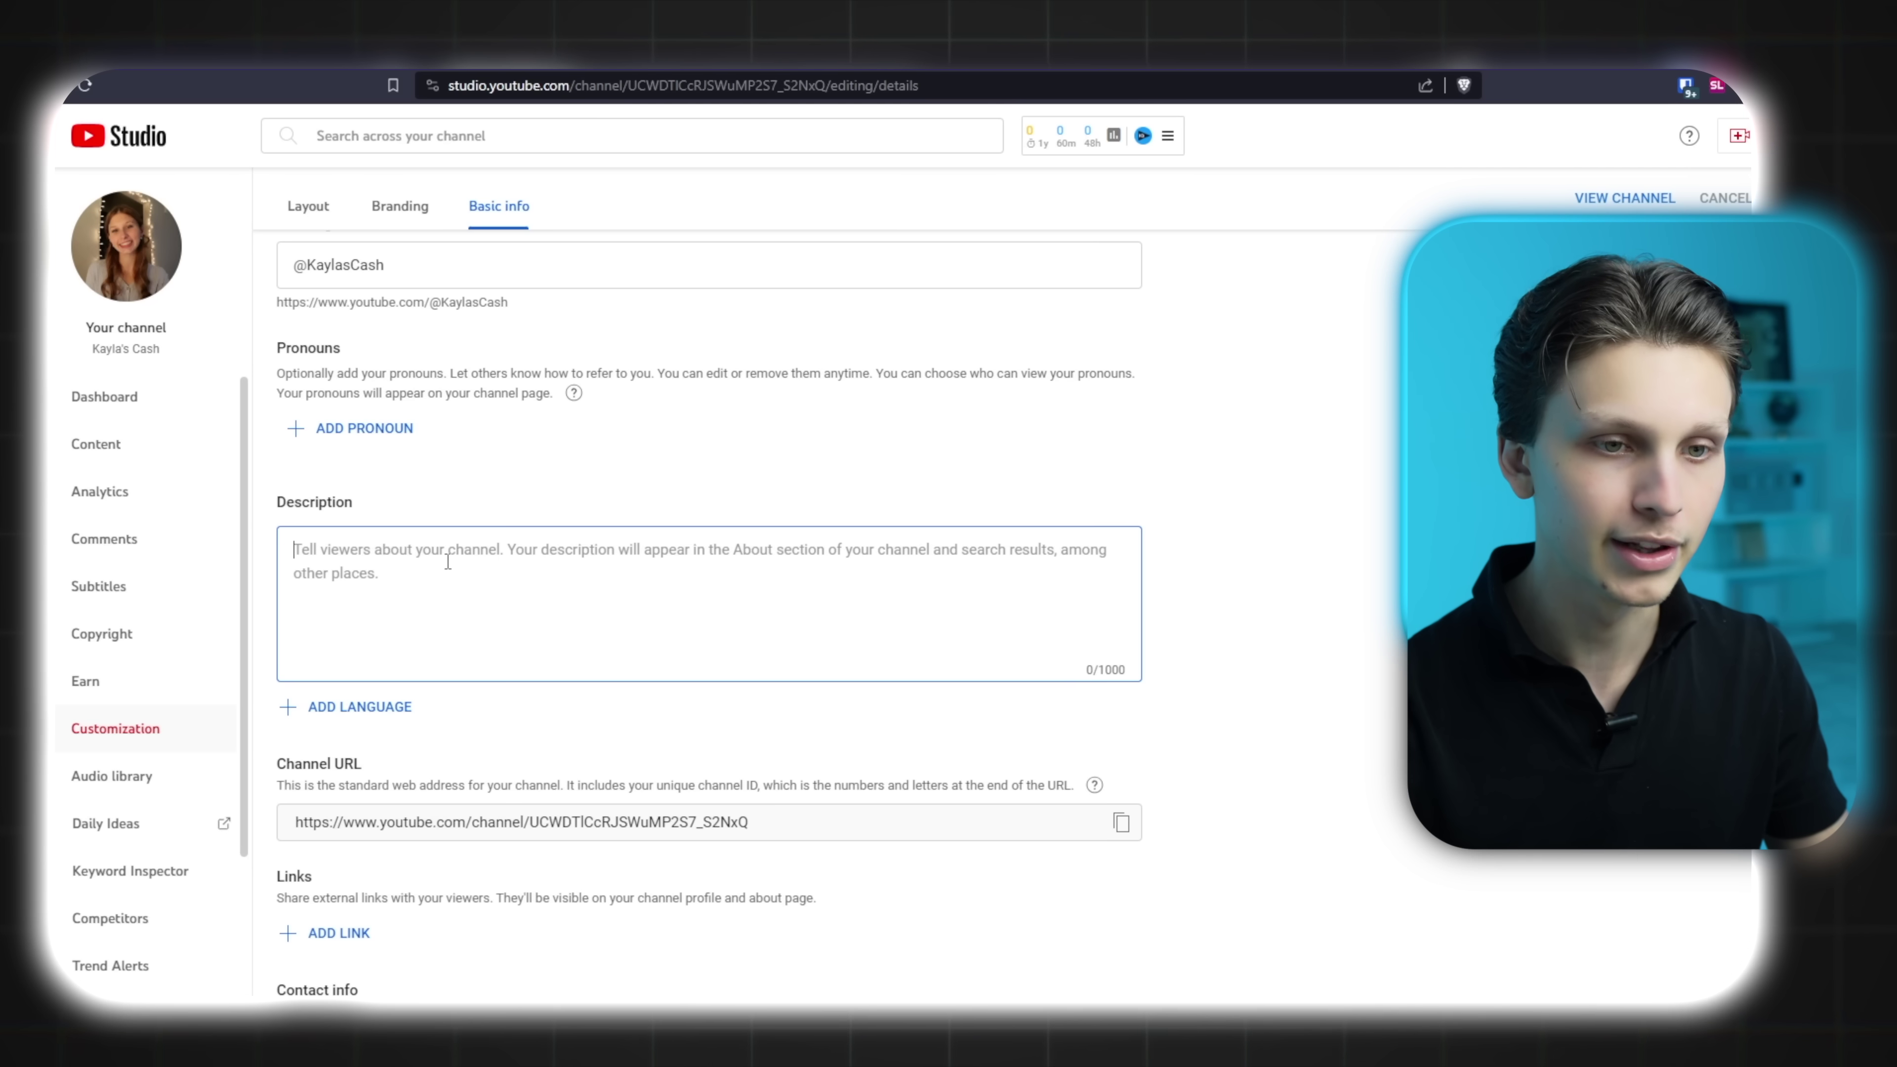
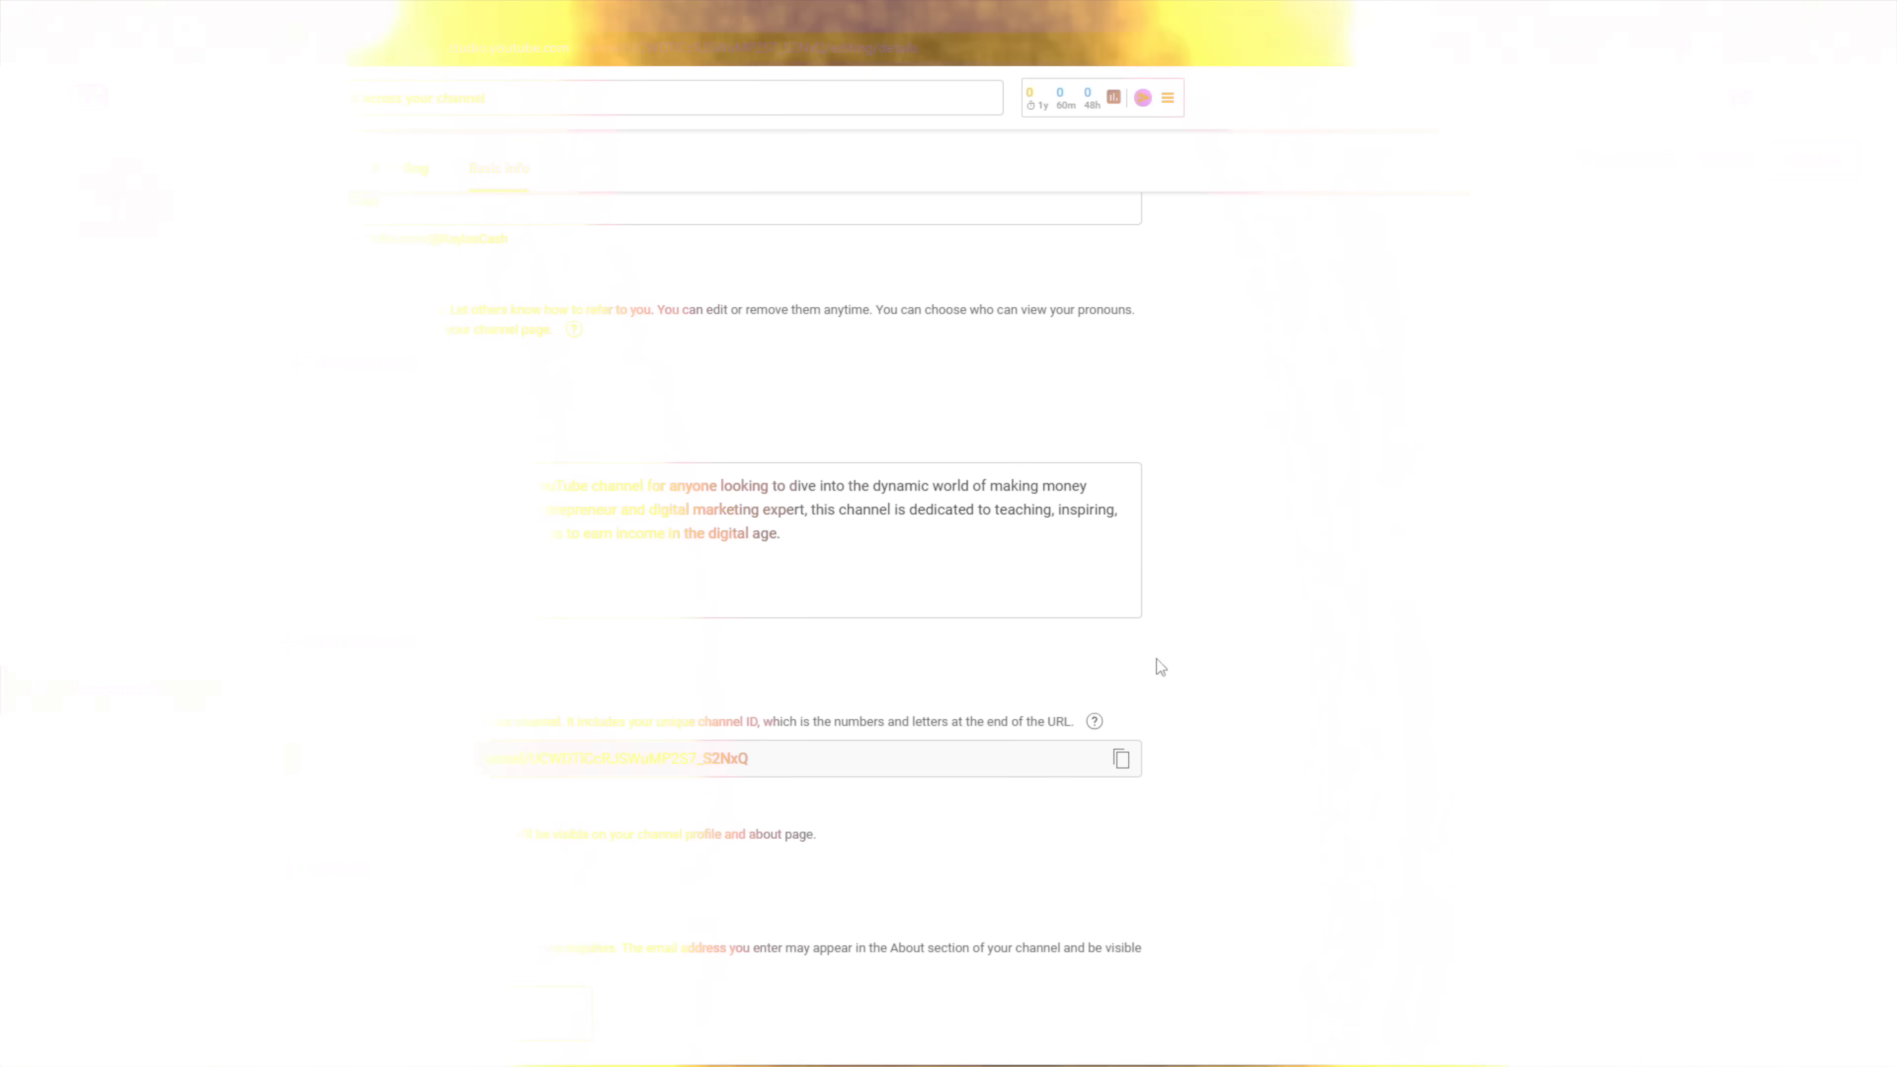
- Enter the business support email in the Contact info Email field and publish the channel details
{"action": "left_click", "coordinate": [348, 1003]}
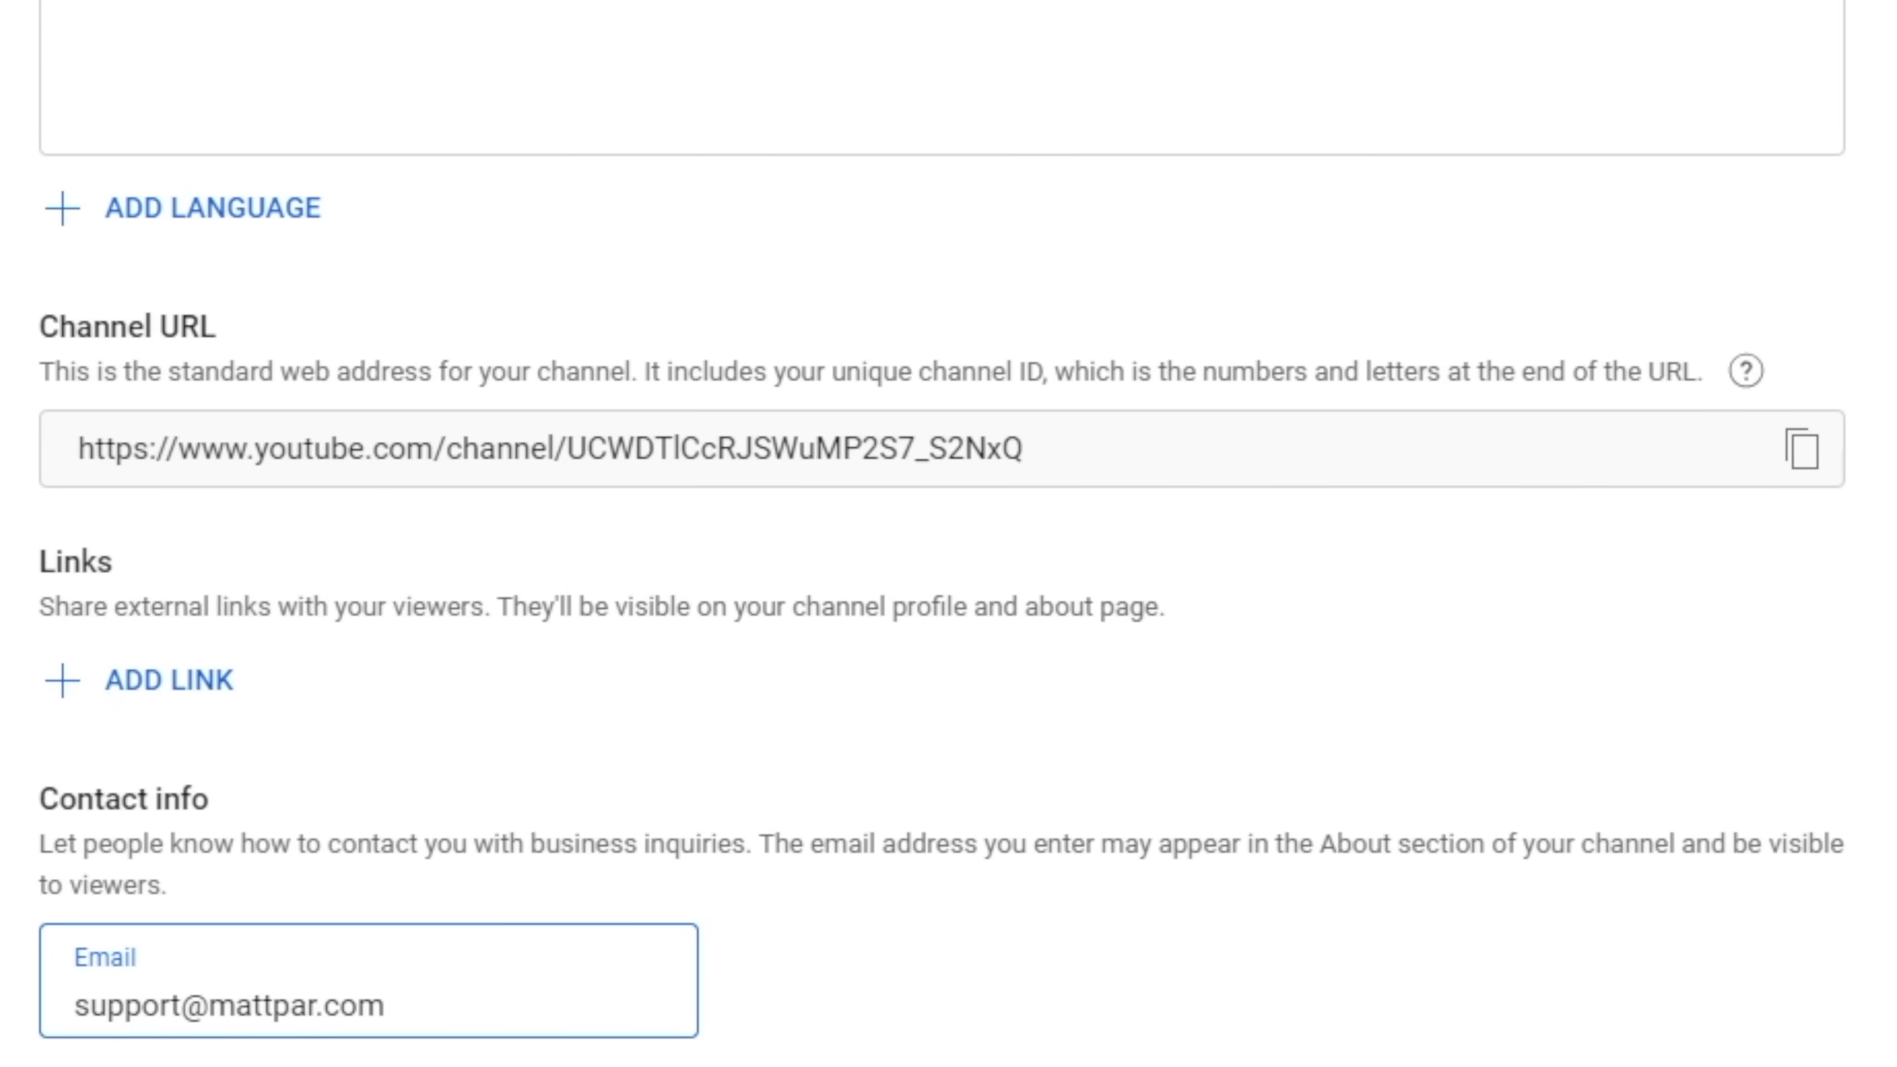
{"action": "left_click", "coordinate": [1814, 165]}
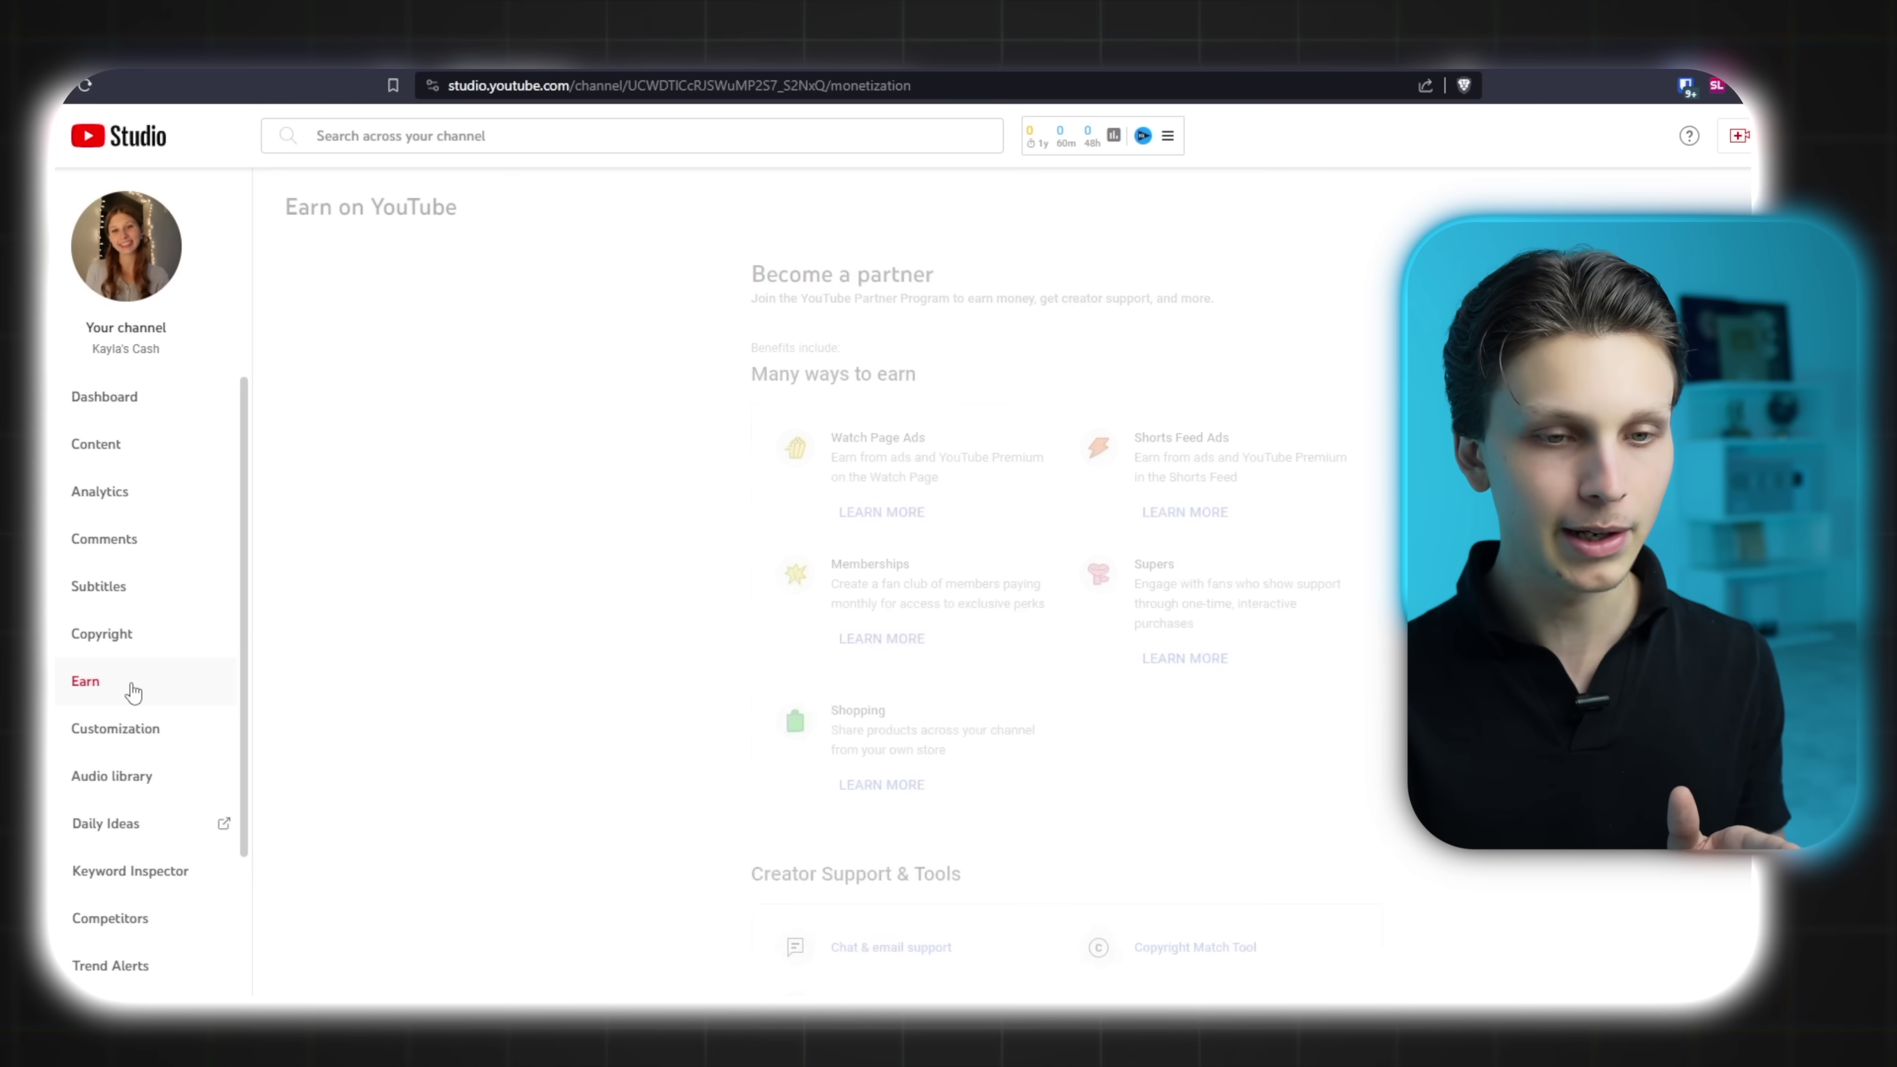
- Scroll down to the How do I join? section and highlight the requirements heading
{"action": "scroll", "coordinate": [581, 558], "scroll_direction": "down", "scroll_amount": 10}
{"action": "scroll", "coordinate": [587, 547], "scroll_direction": "down", "scroll_amount": 1}
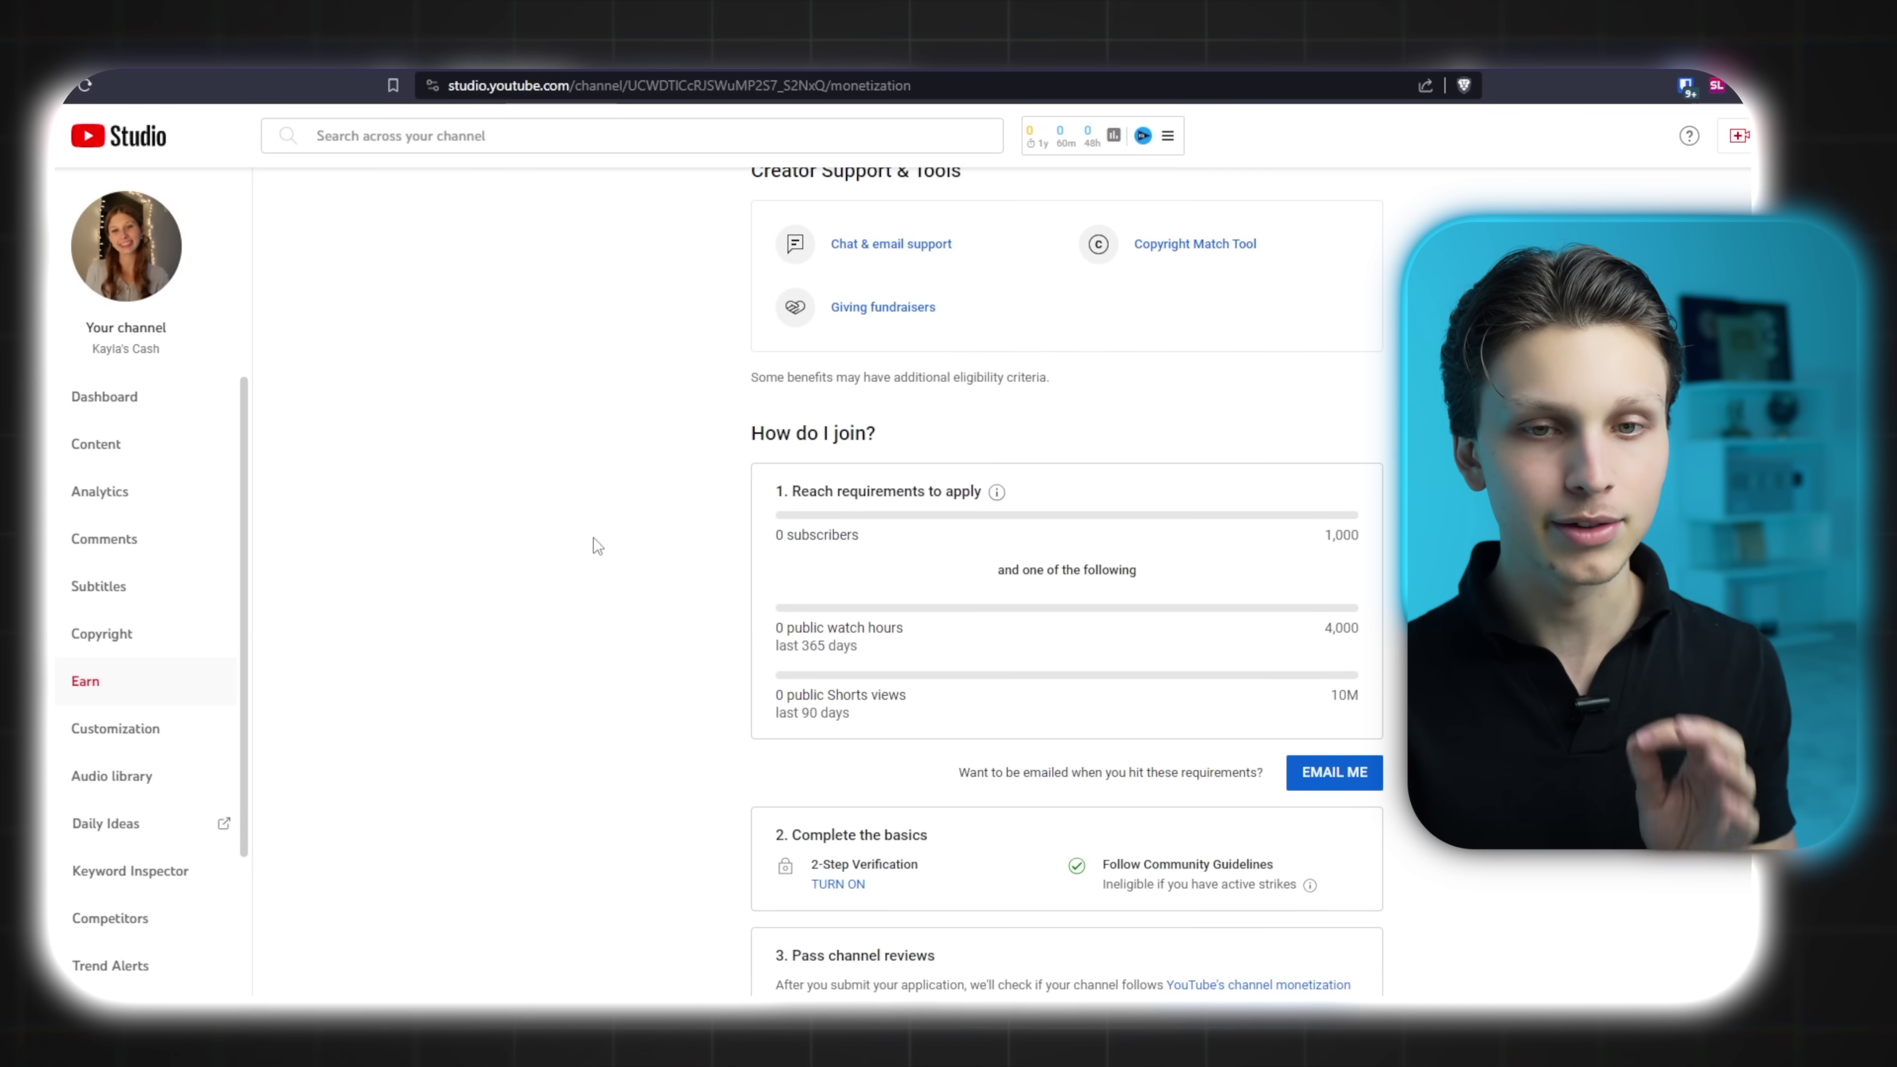
{"action": "left_click_drag", "start_coordinate": [762, 500], "coordinate": [1256, 509]}
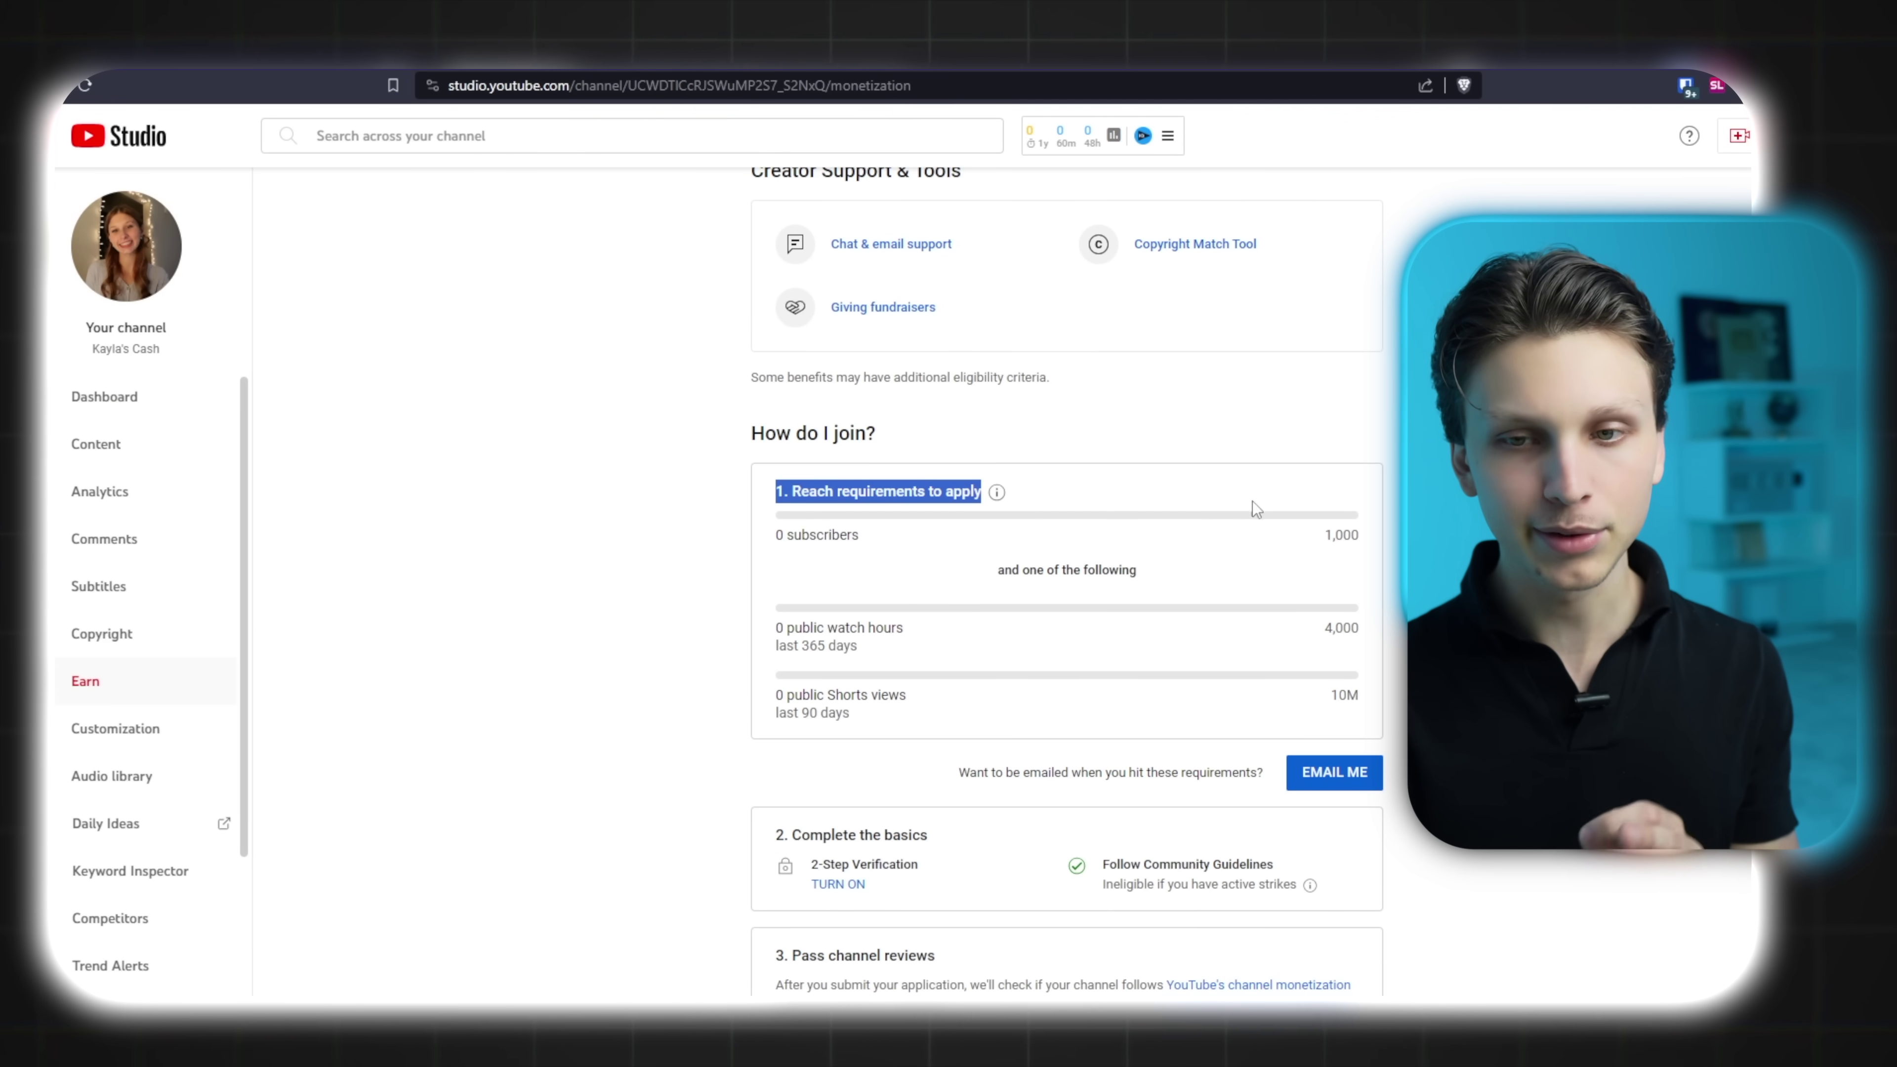
{"action": "left_click", "coordinate": [768, 619]}
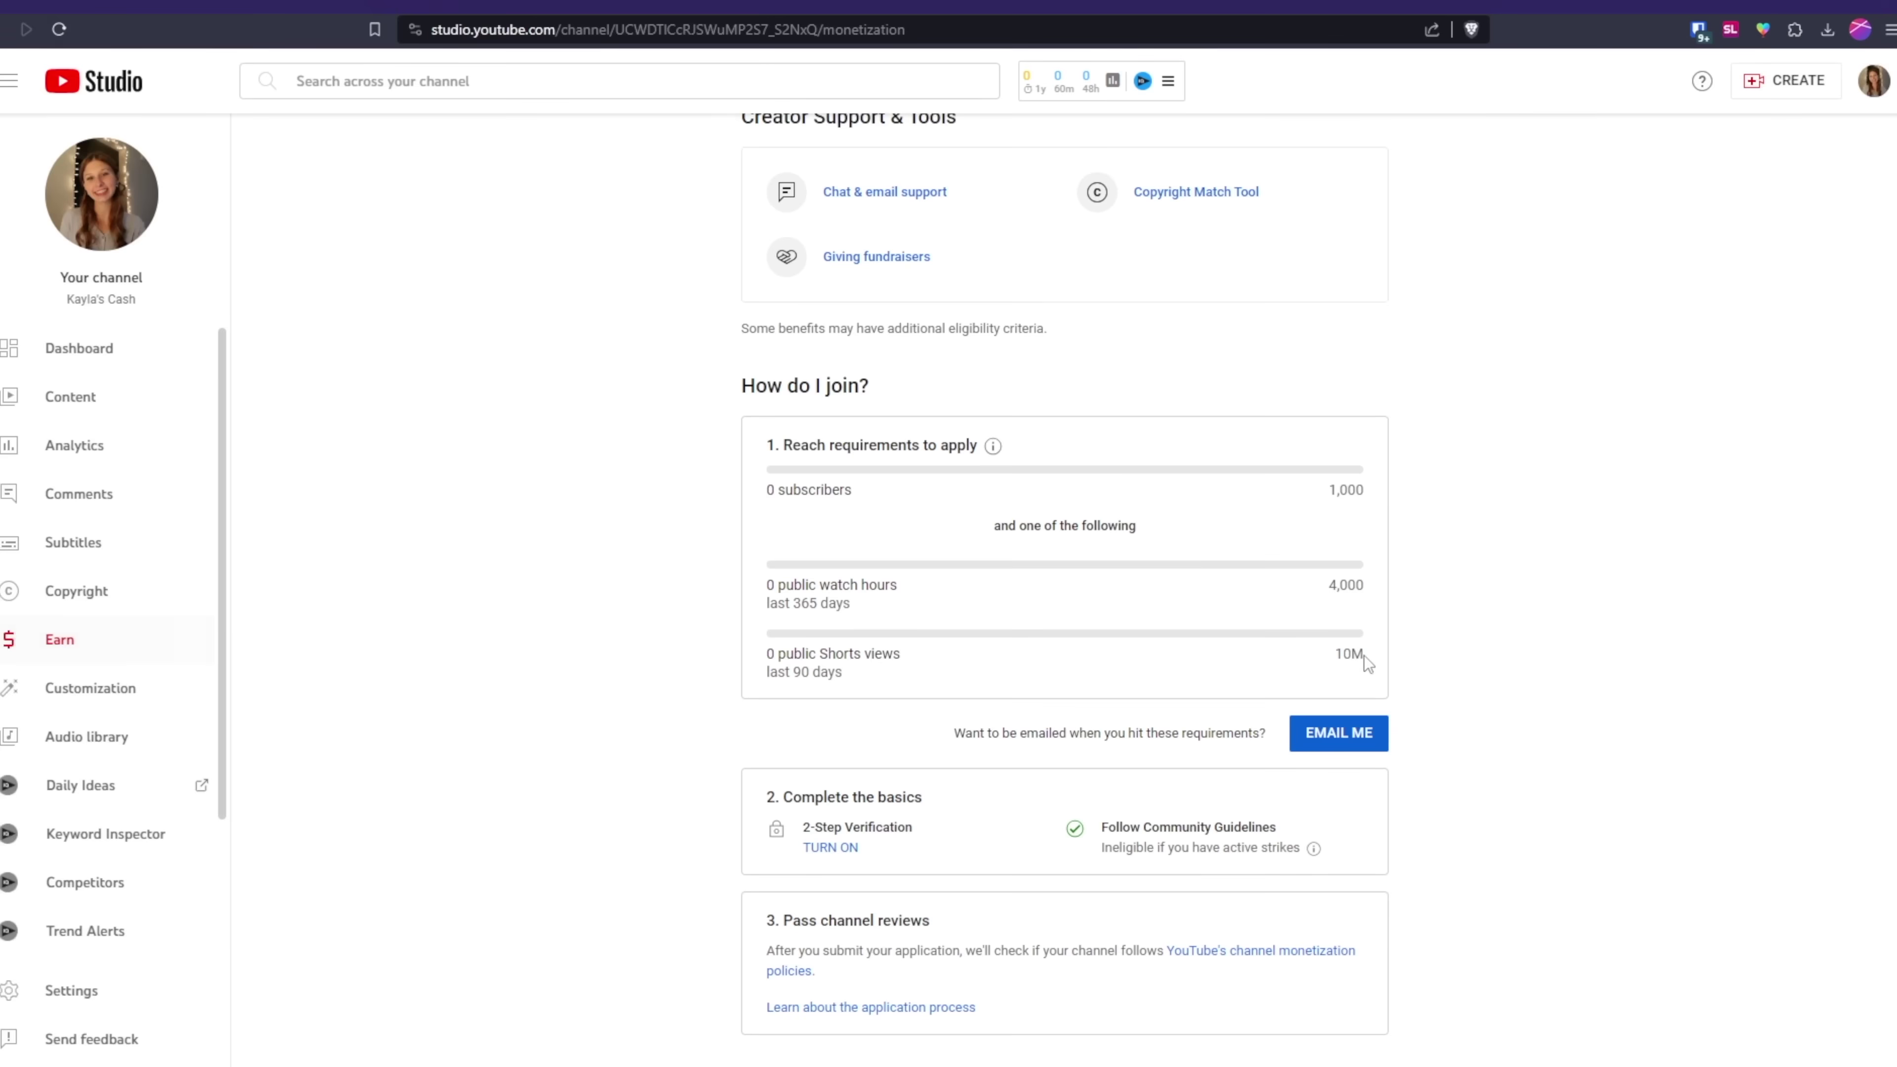
- Choose EMAIL ME for Partner Program eligibility and highlight the confirmation and 2-Step Verification requirement
{"action": "left_click", "coordinate": [1641, 684]}
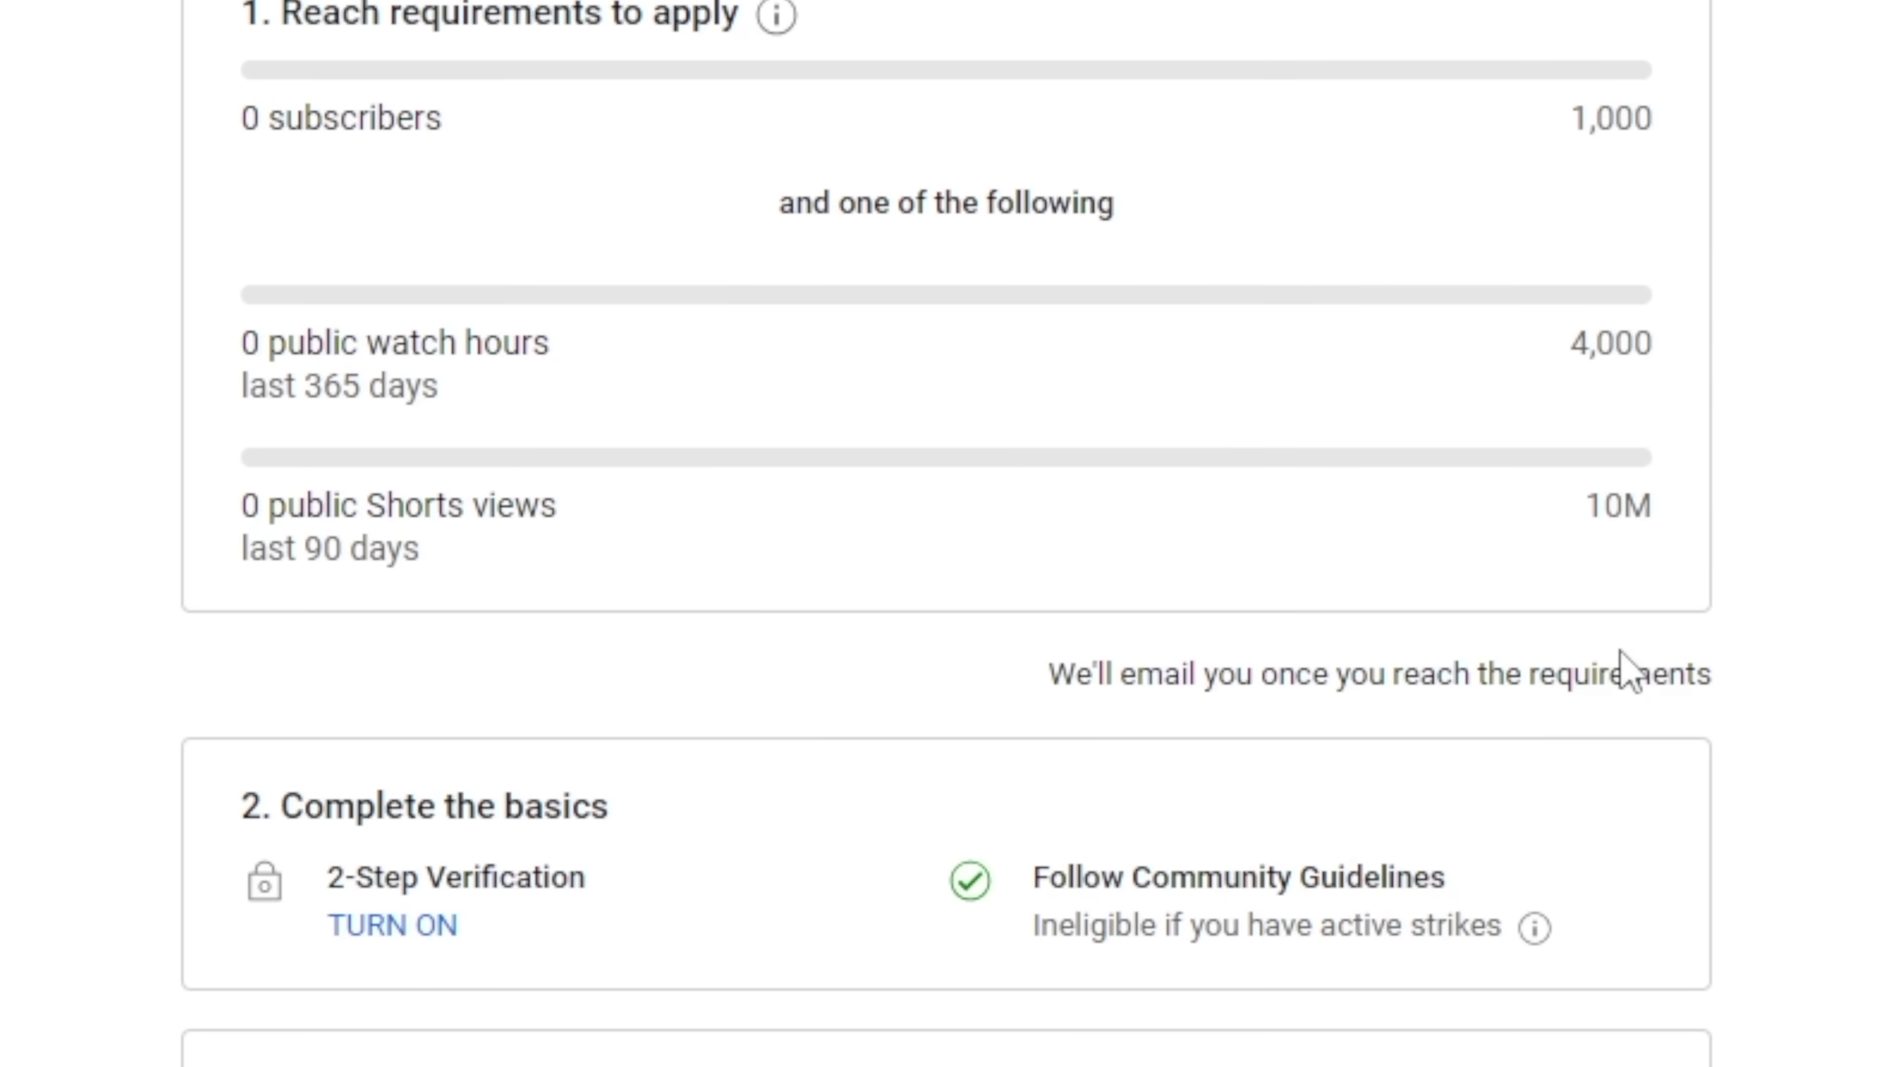
{"action": "left_click_drag", "start_coordinate": [1050, 677], "coordinate": [1585, 671]}
{"action": "left_click", "coordinate": [1736, 678]}
{"action": "left_click_drag", "start_coordinate": [1735, 678], "coordinate": [860, 678]}
{"action": "left_click", "coordinate": [859, 678]}
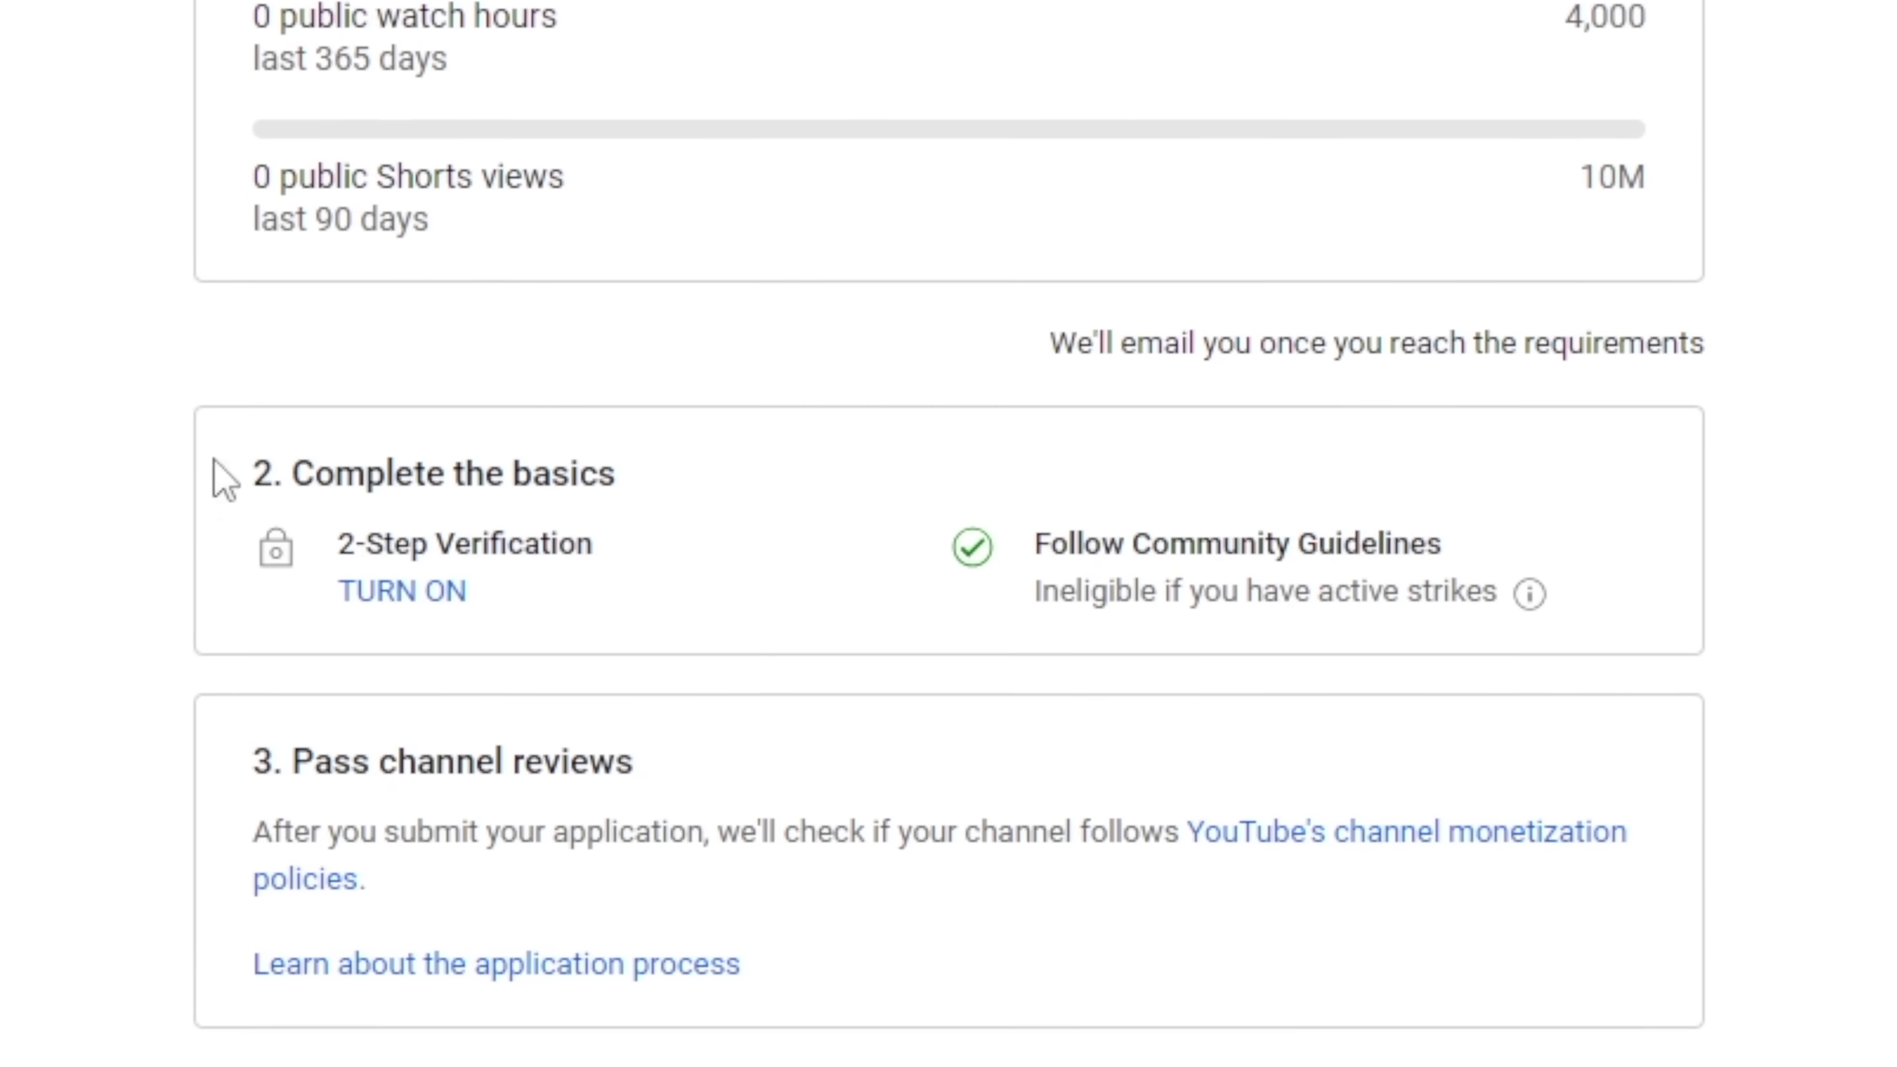
{"action": "left_click_drag", "start_coordinate": [321, 532], "coordinate": [639, 632]}
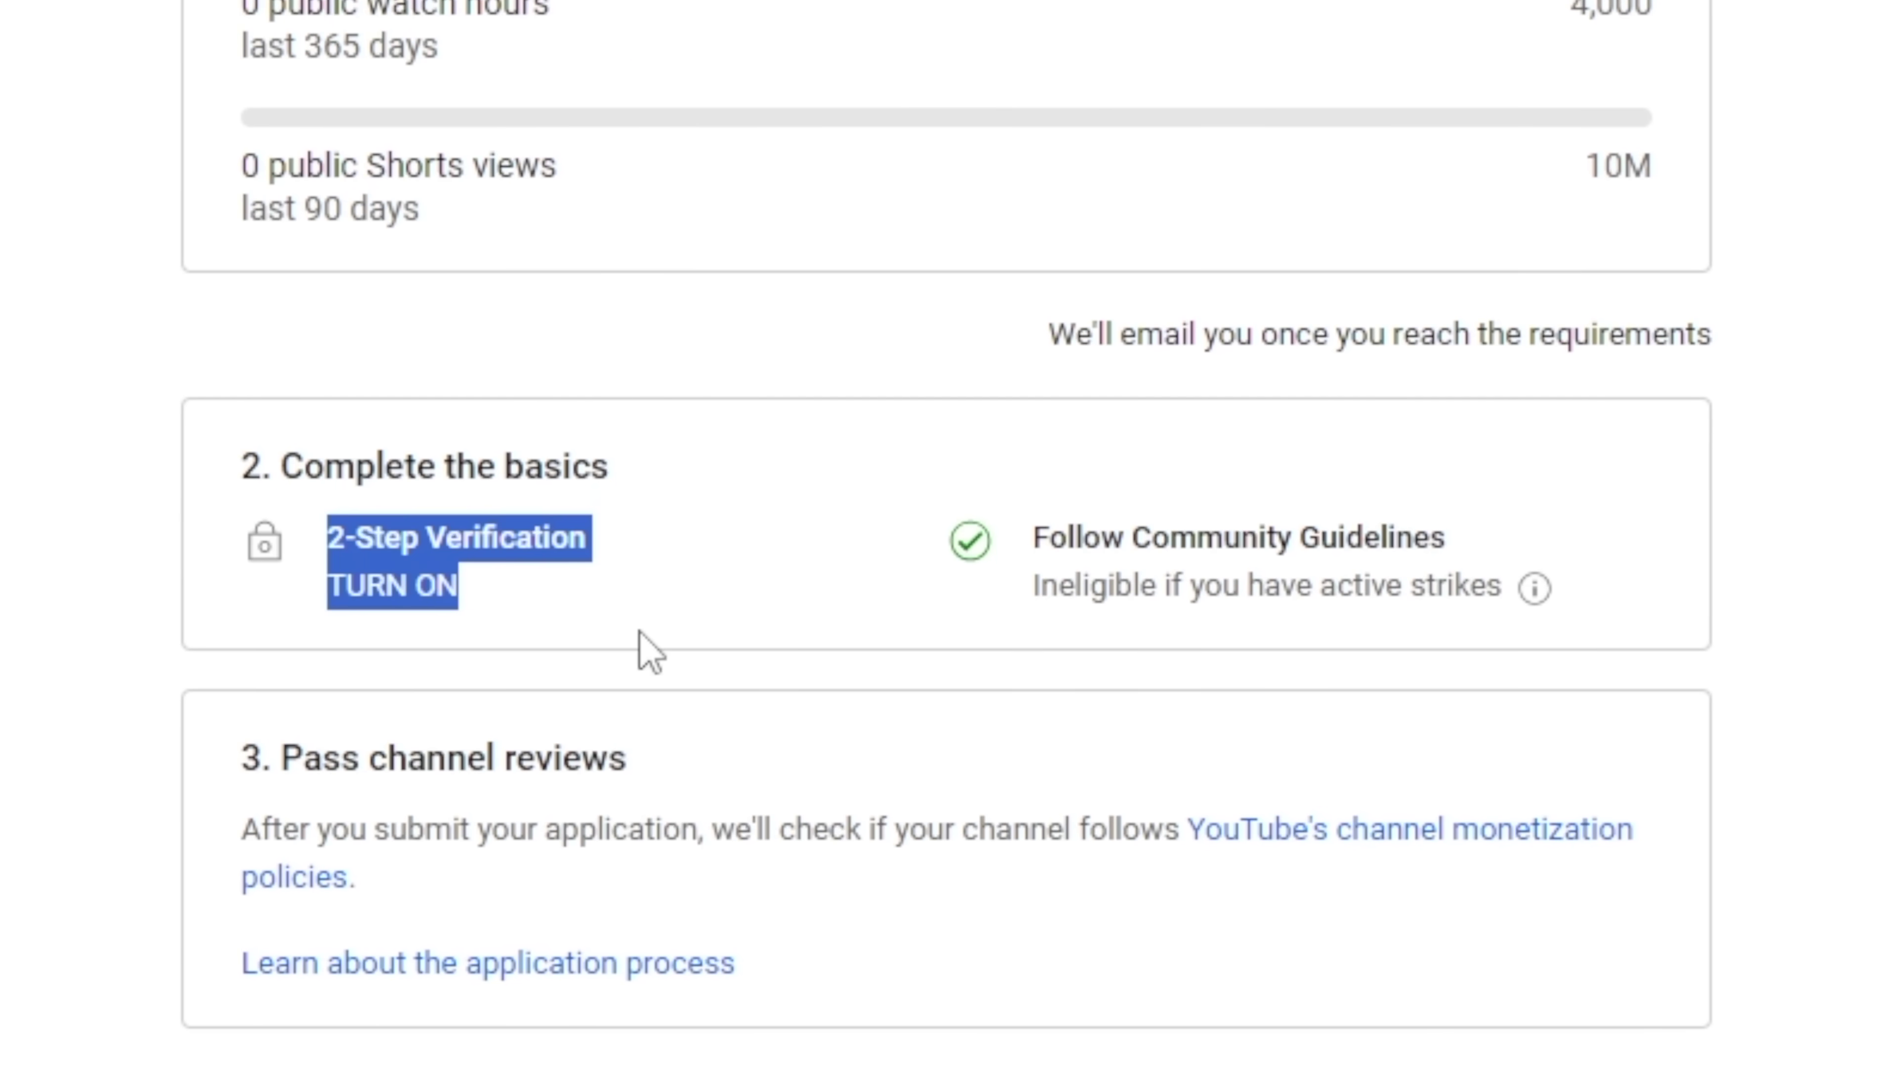
{"action": "left_click", "coordinate": [401, 550]}
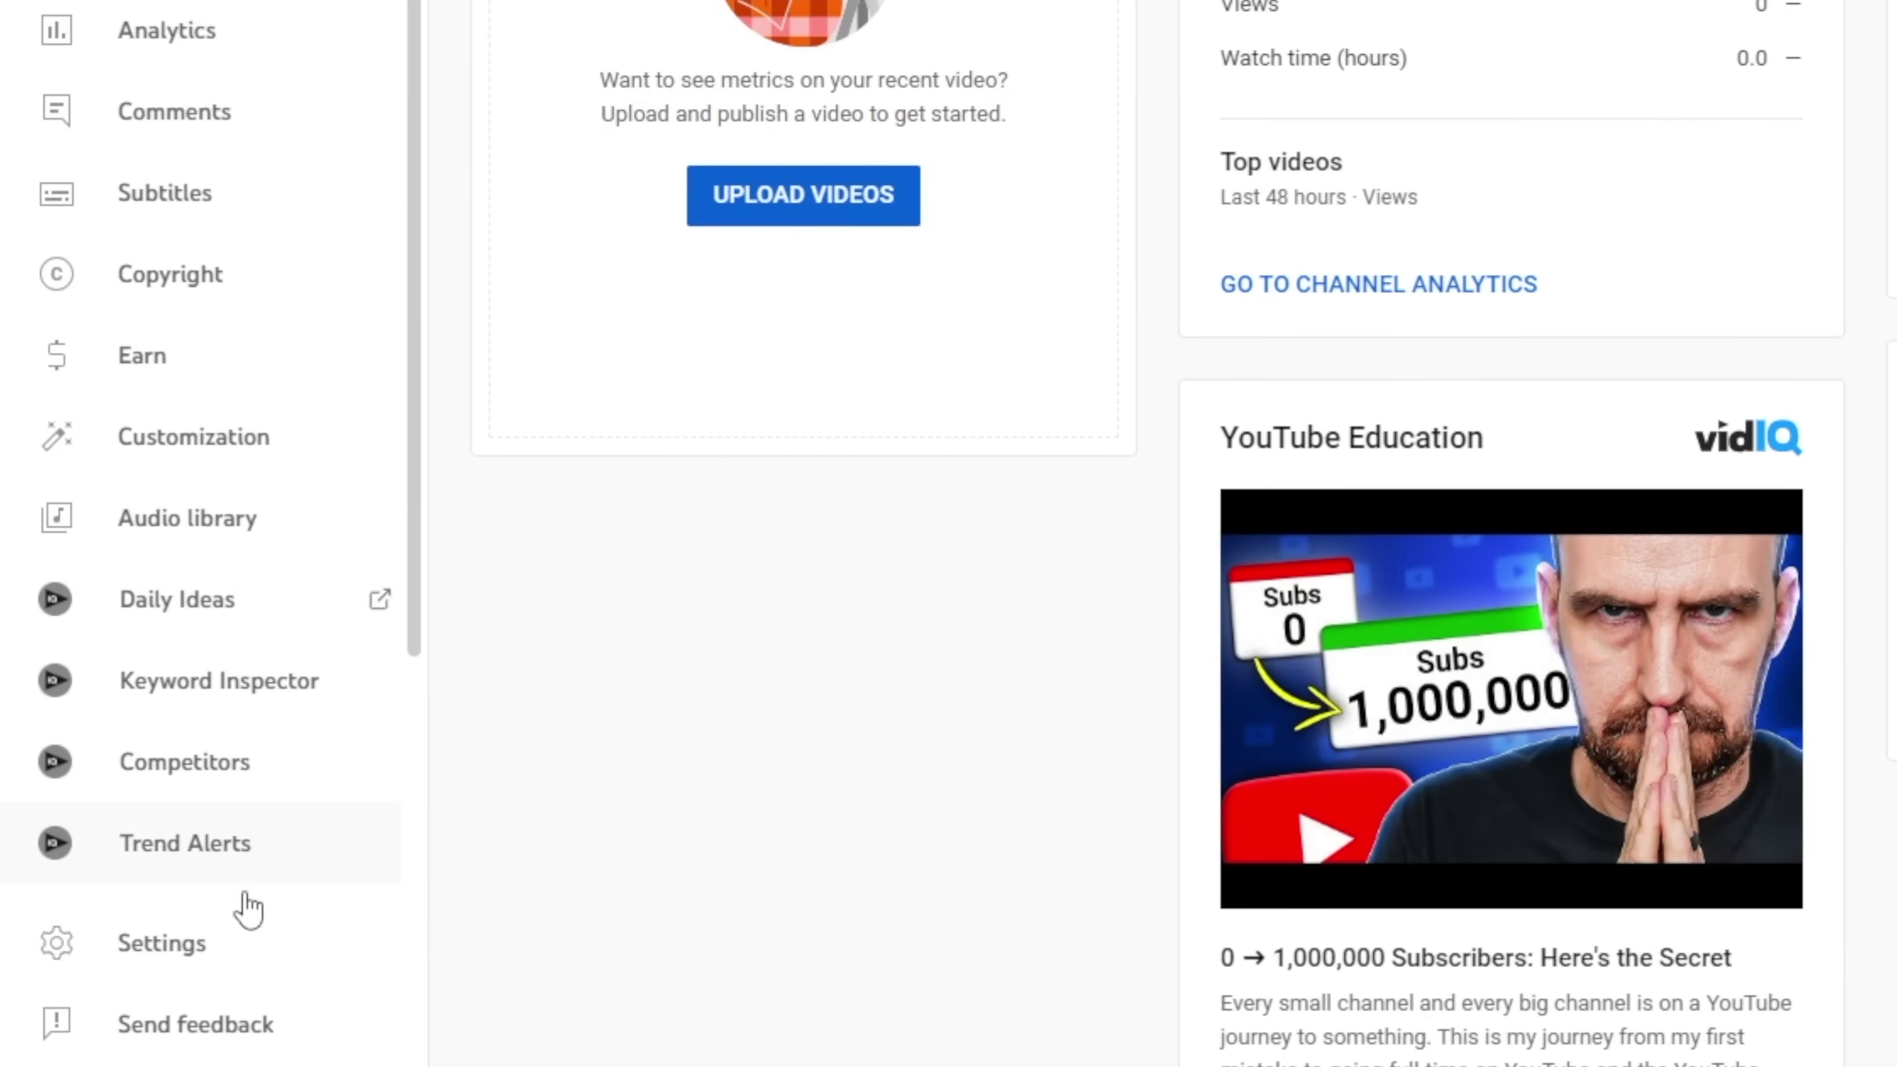
- Review the channel's Permissions in Settings, cancel the invite form, and close Settings without inviting anyone
{"action": "left_click", "coordinate": [172, 943]}
{"action": "left_click", "coordinate": [337, 479]}
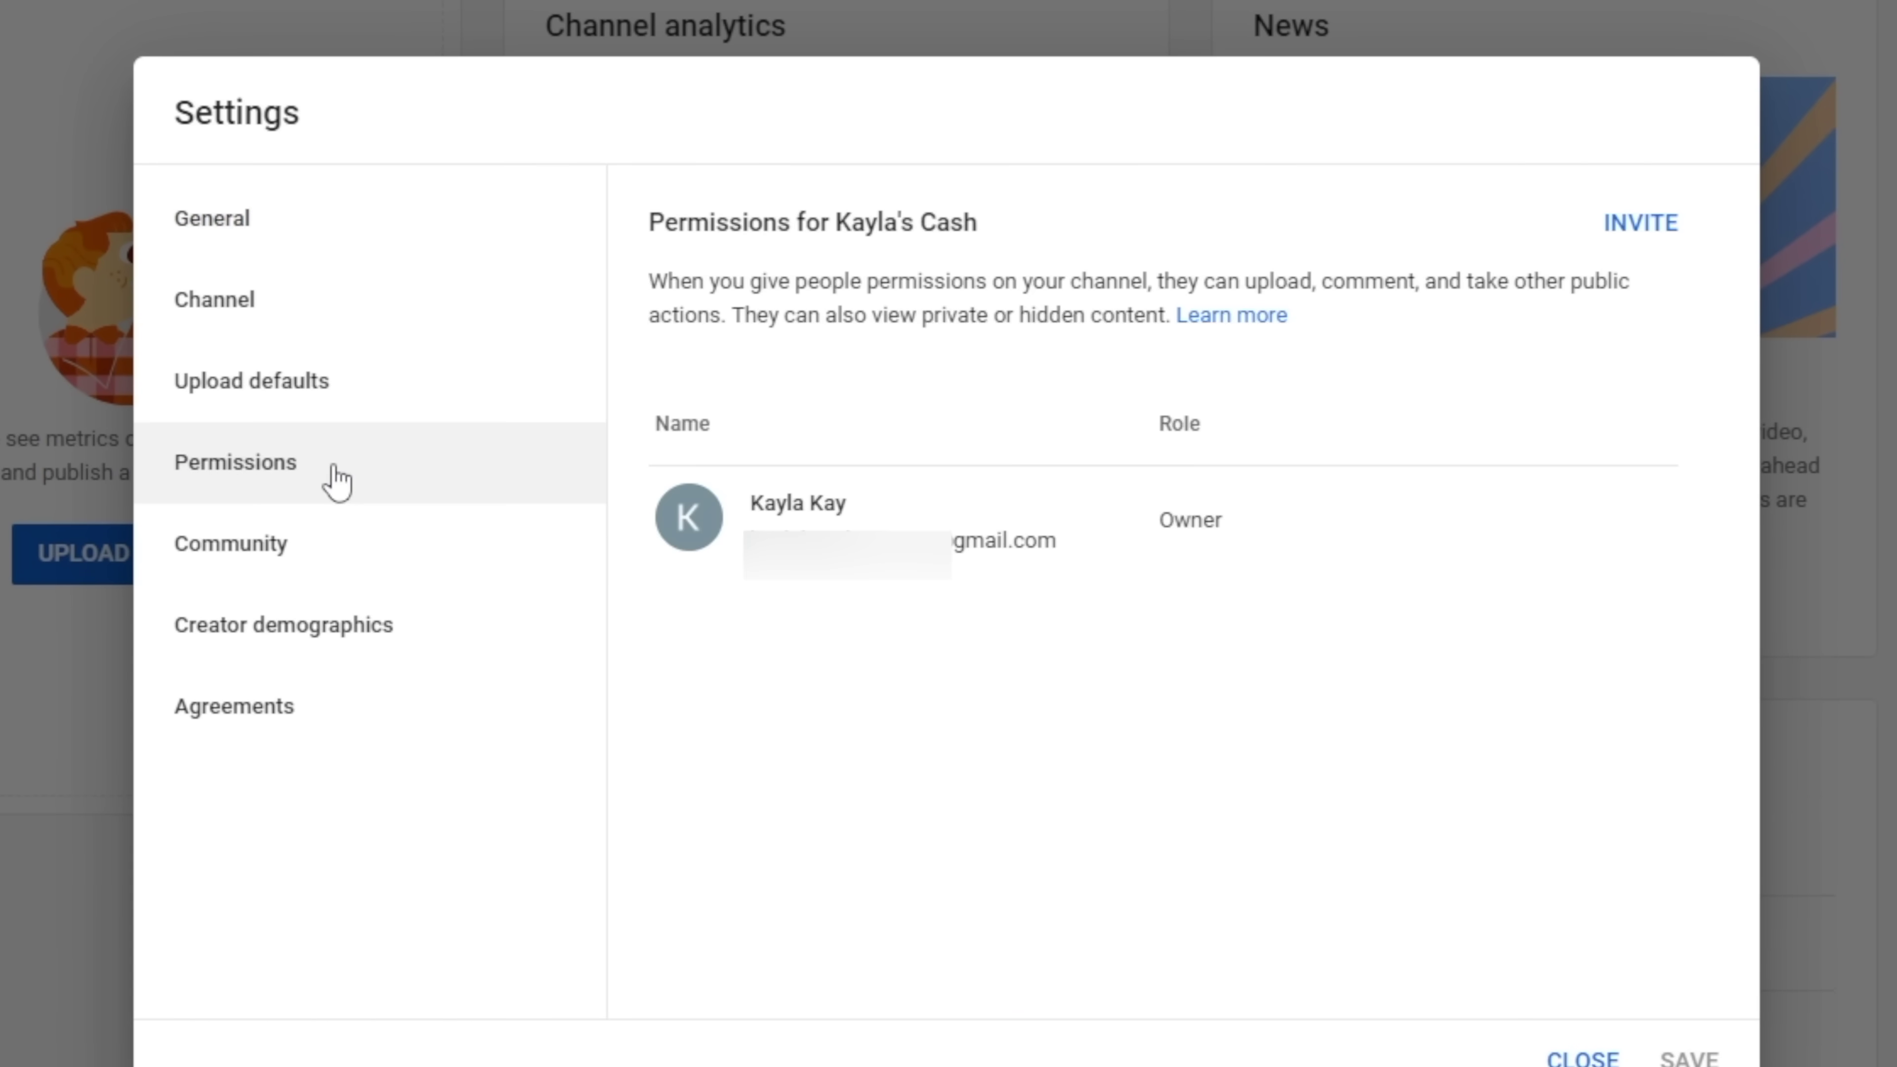
{"action": "left_click", "coordinate": [1643, 225]}
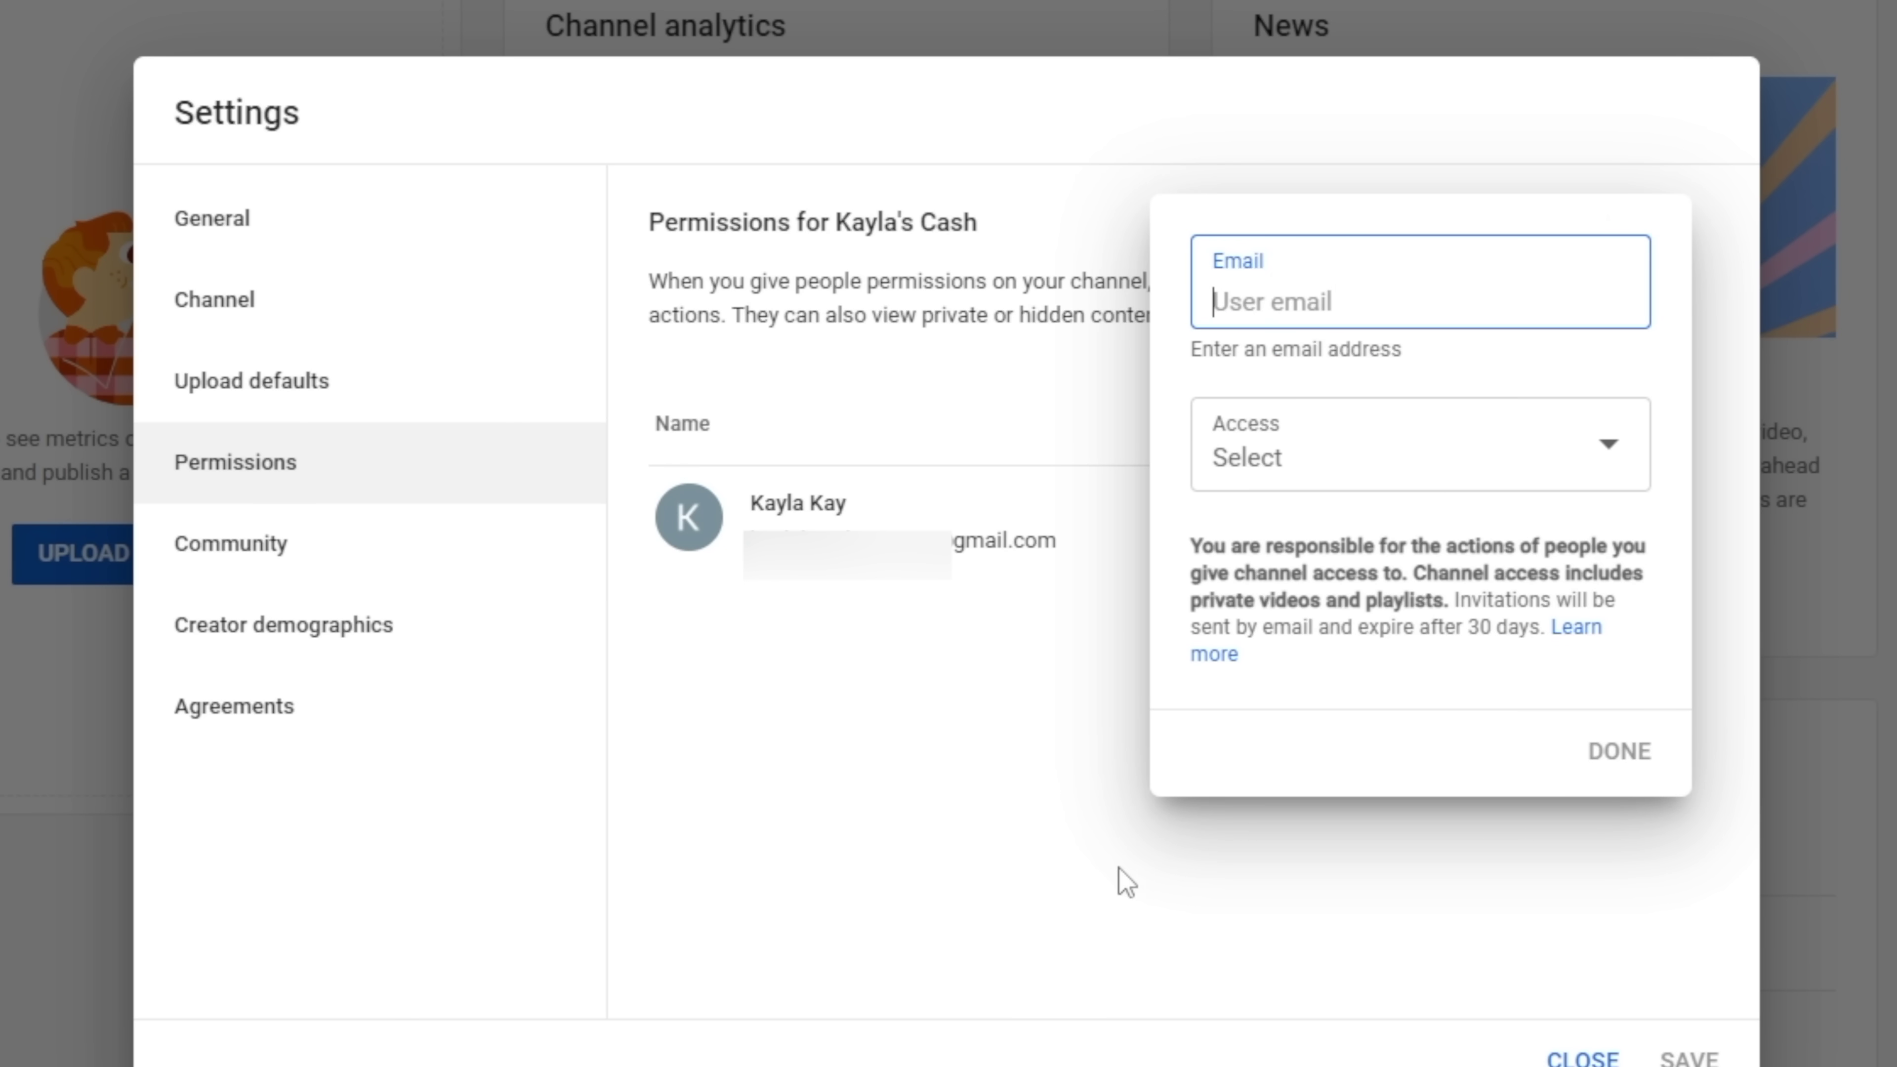
{"action": "left_click", "coordinate": [1126, 882]}
{"action": "left_click", "coordinate": [1581, 1057]}
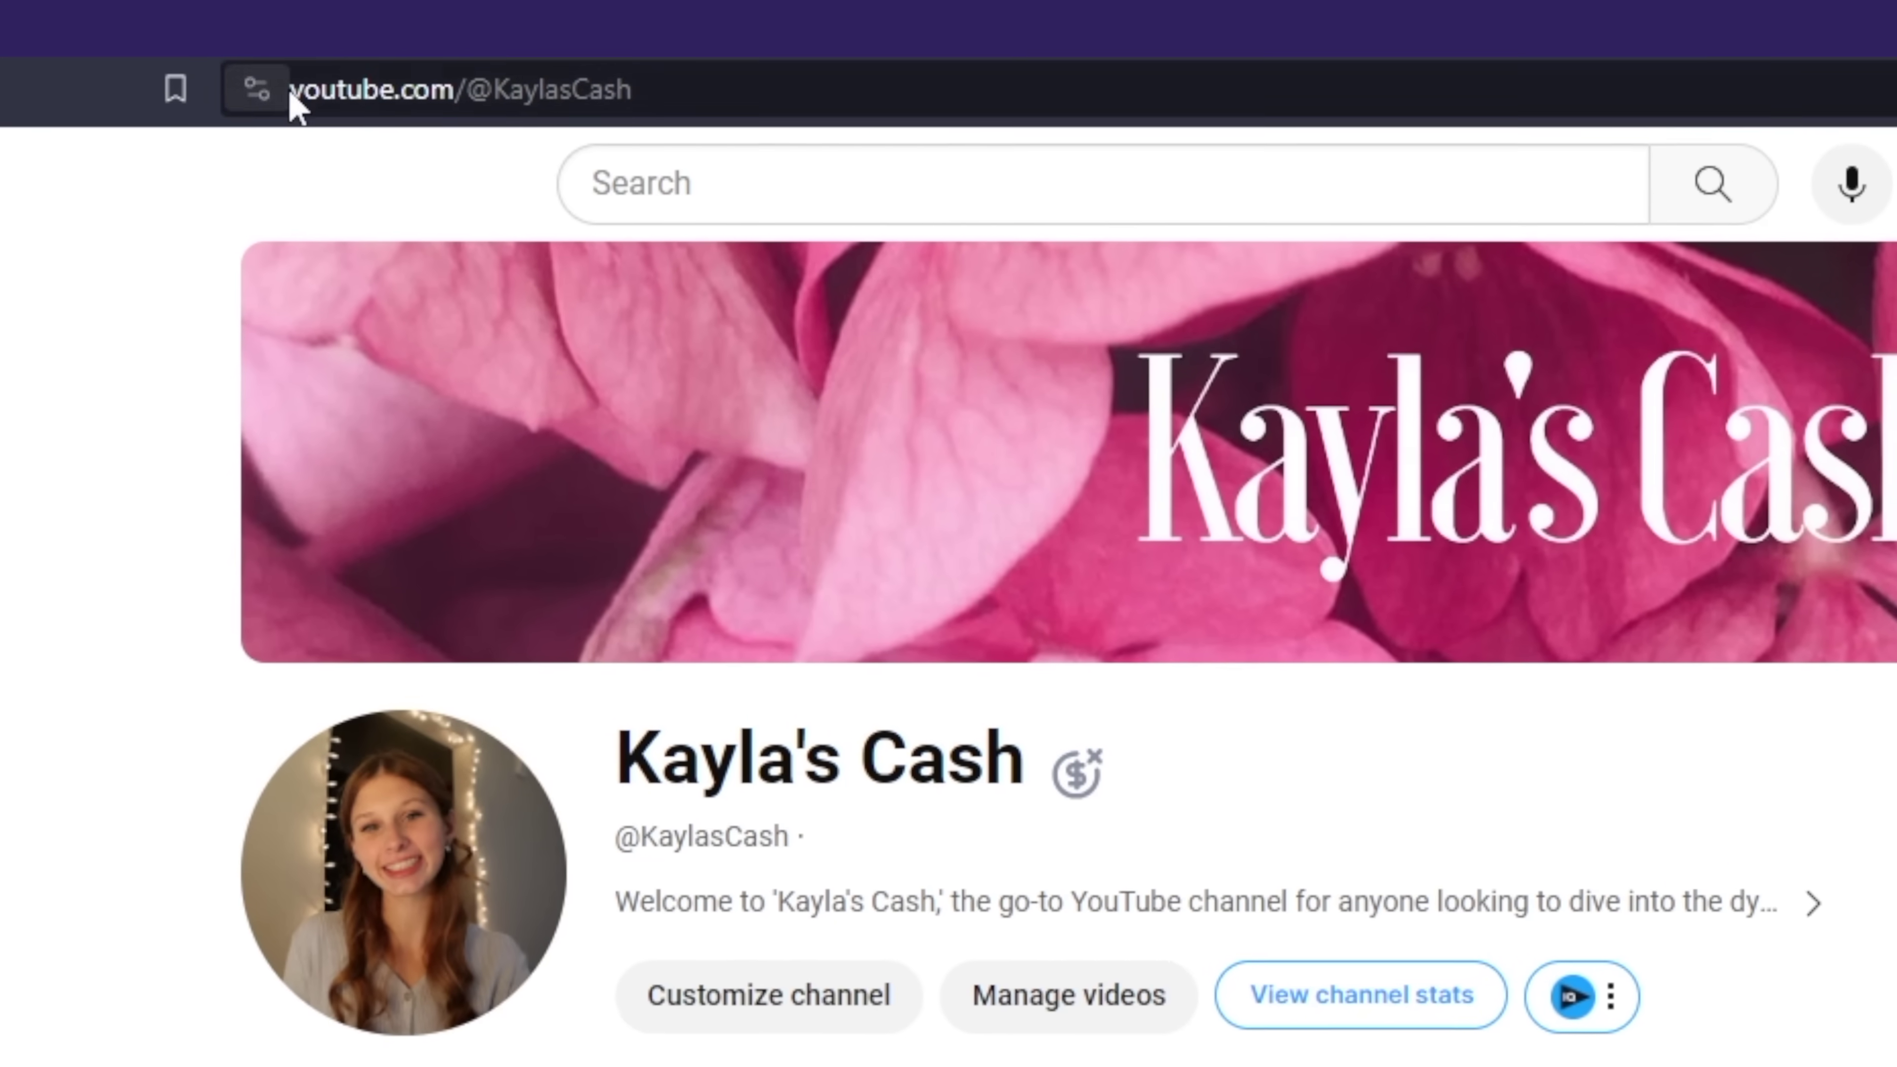
- Append ?sub_confirmation=1 to the channel URL and copy the full subscribe link
{"action": "left_click", "coordinate": [694, 90]}
{"action": "left_click", "coordinate": [847, 92]}
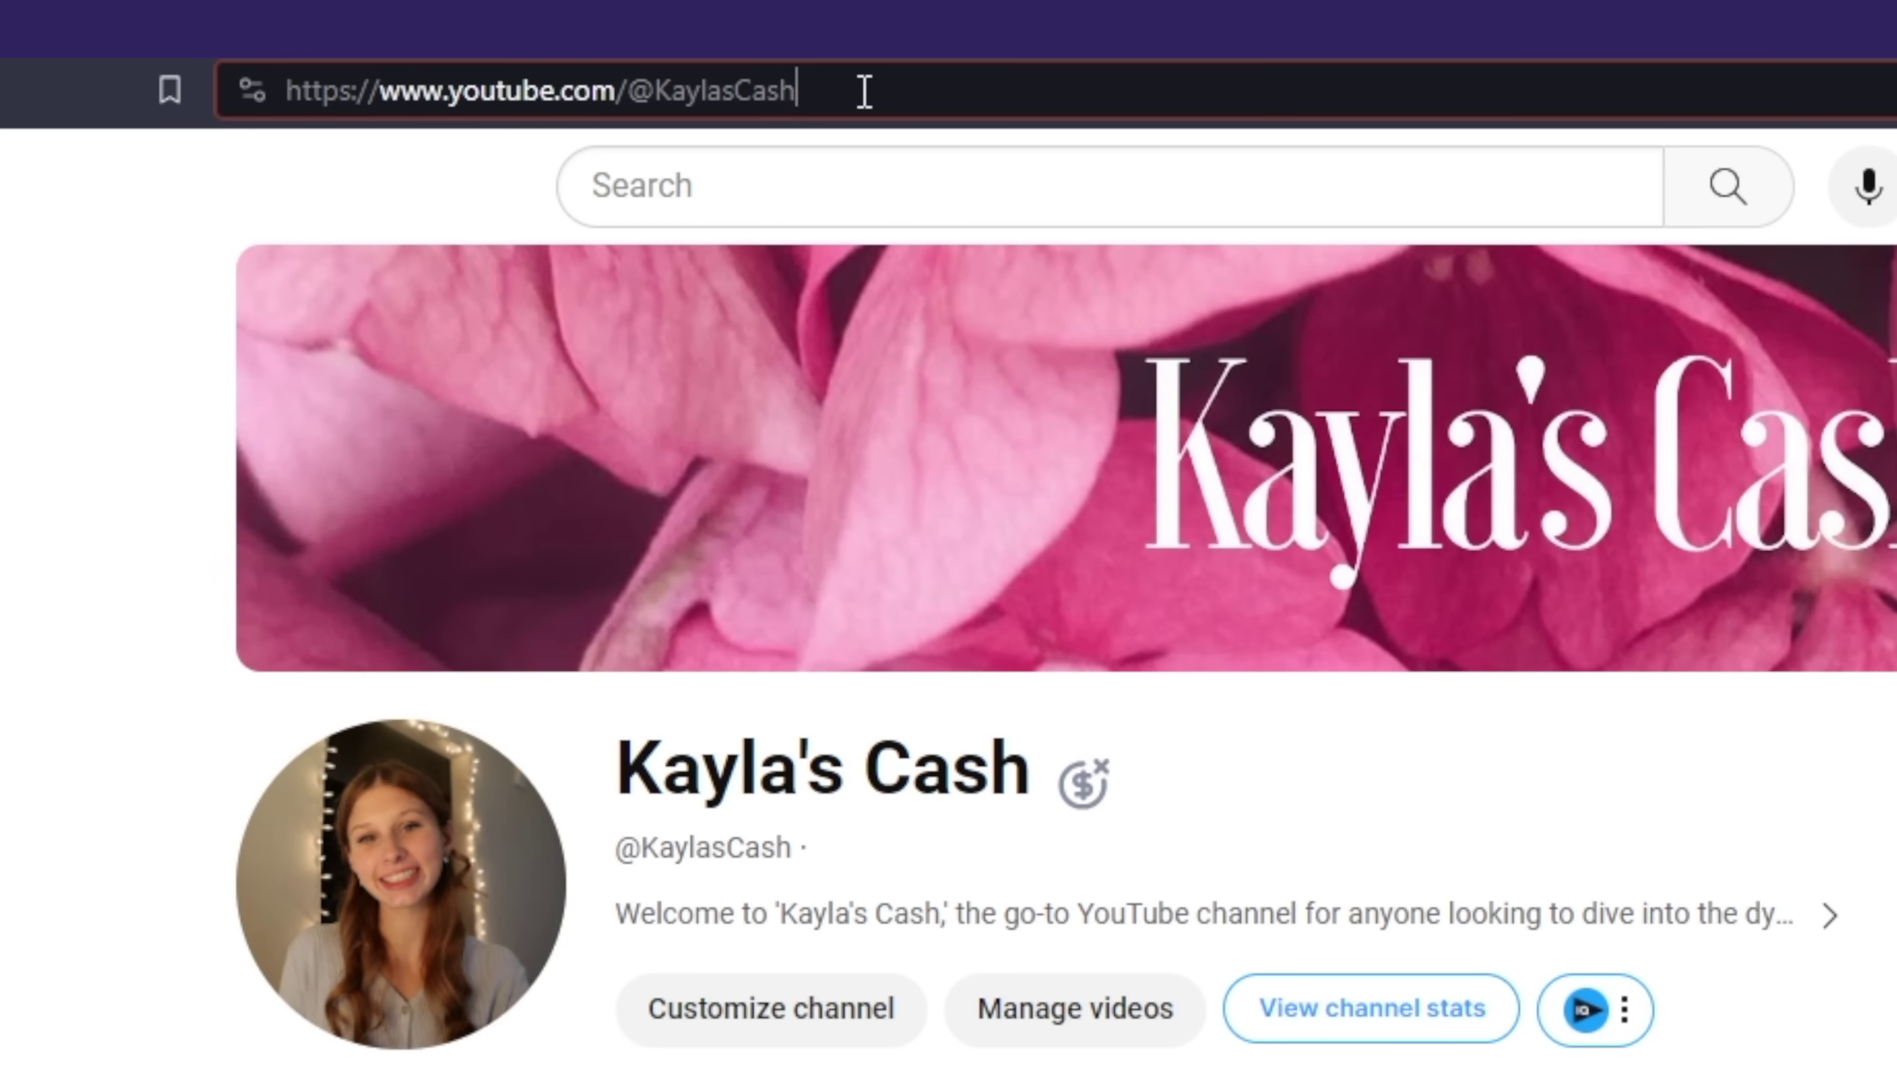
{"action": "type", "text": "?sub_confirmation=1"}
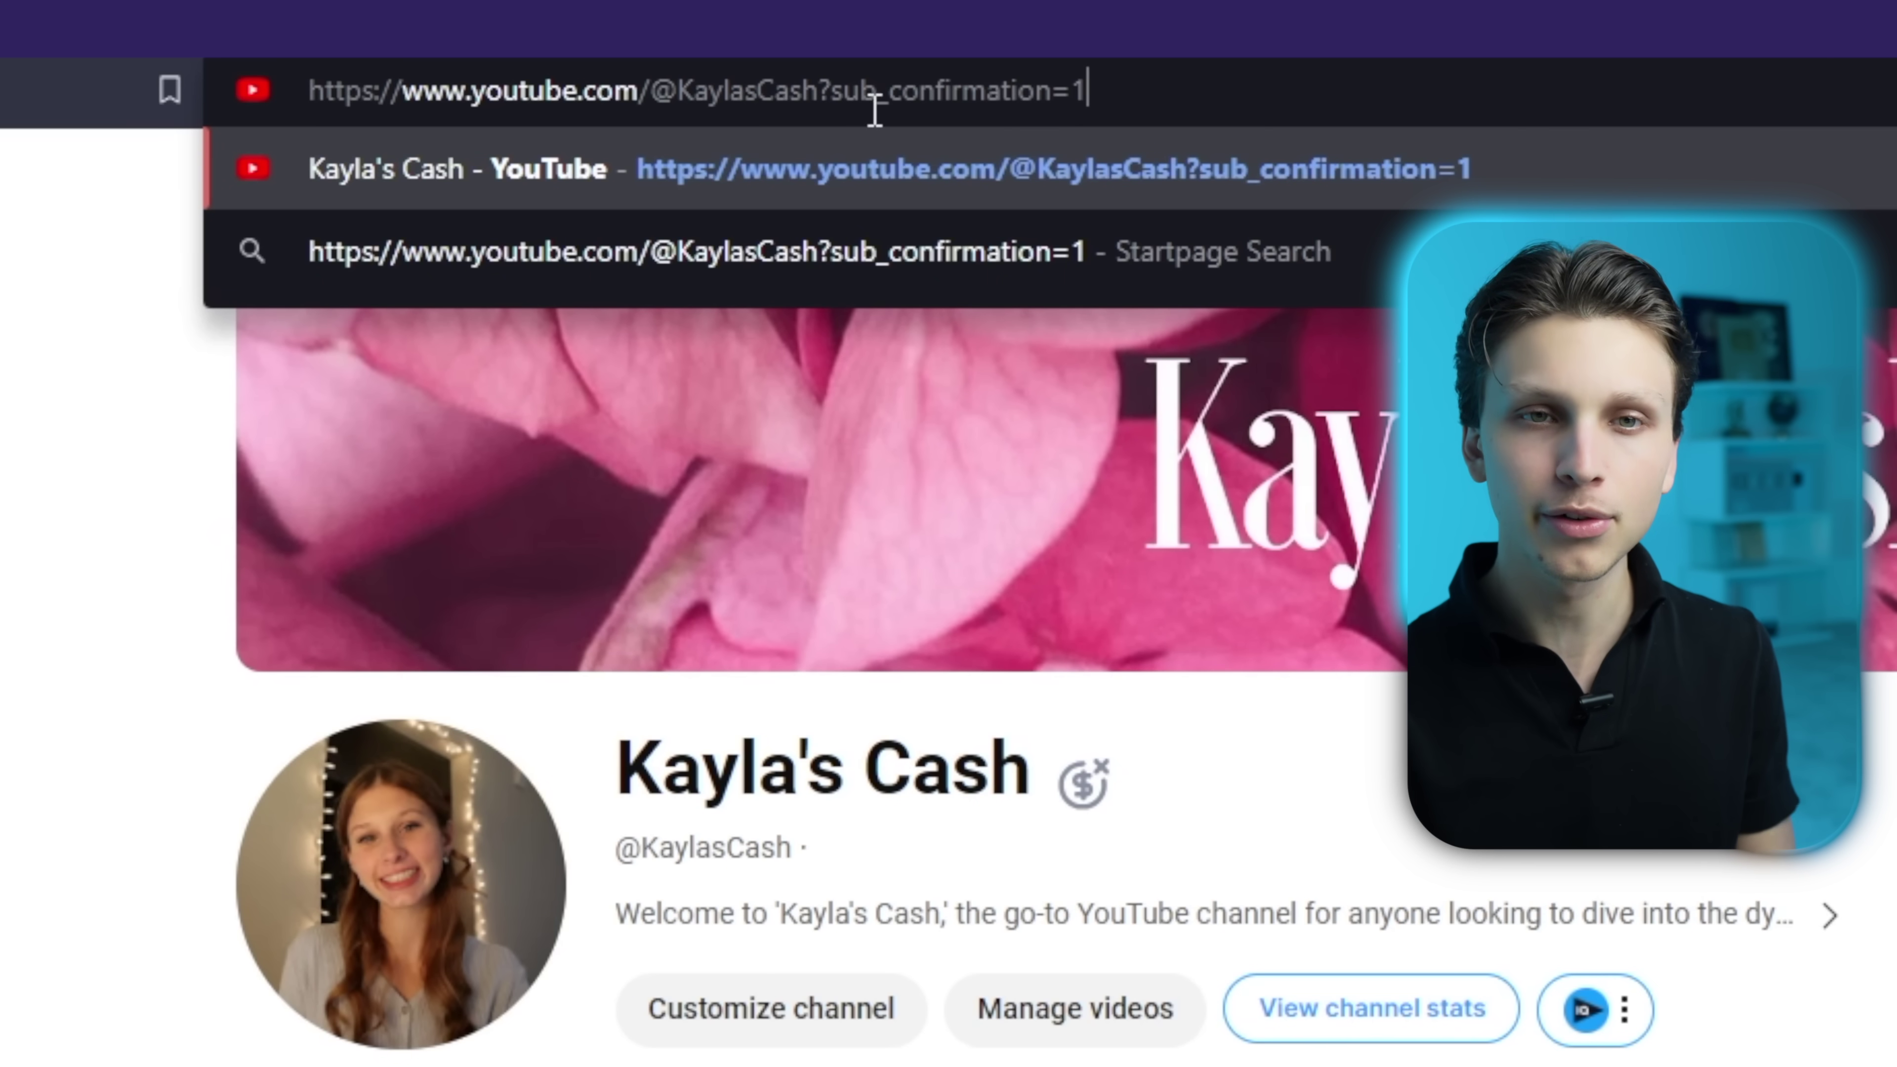
{"action": "triple_click", "coordinate": [951, 90]}
{"action": "right_click", "coordinate": [953, 93]}
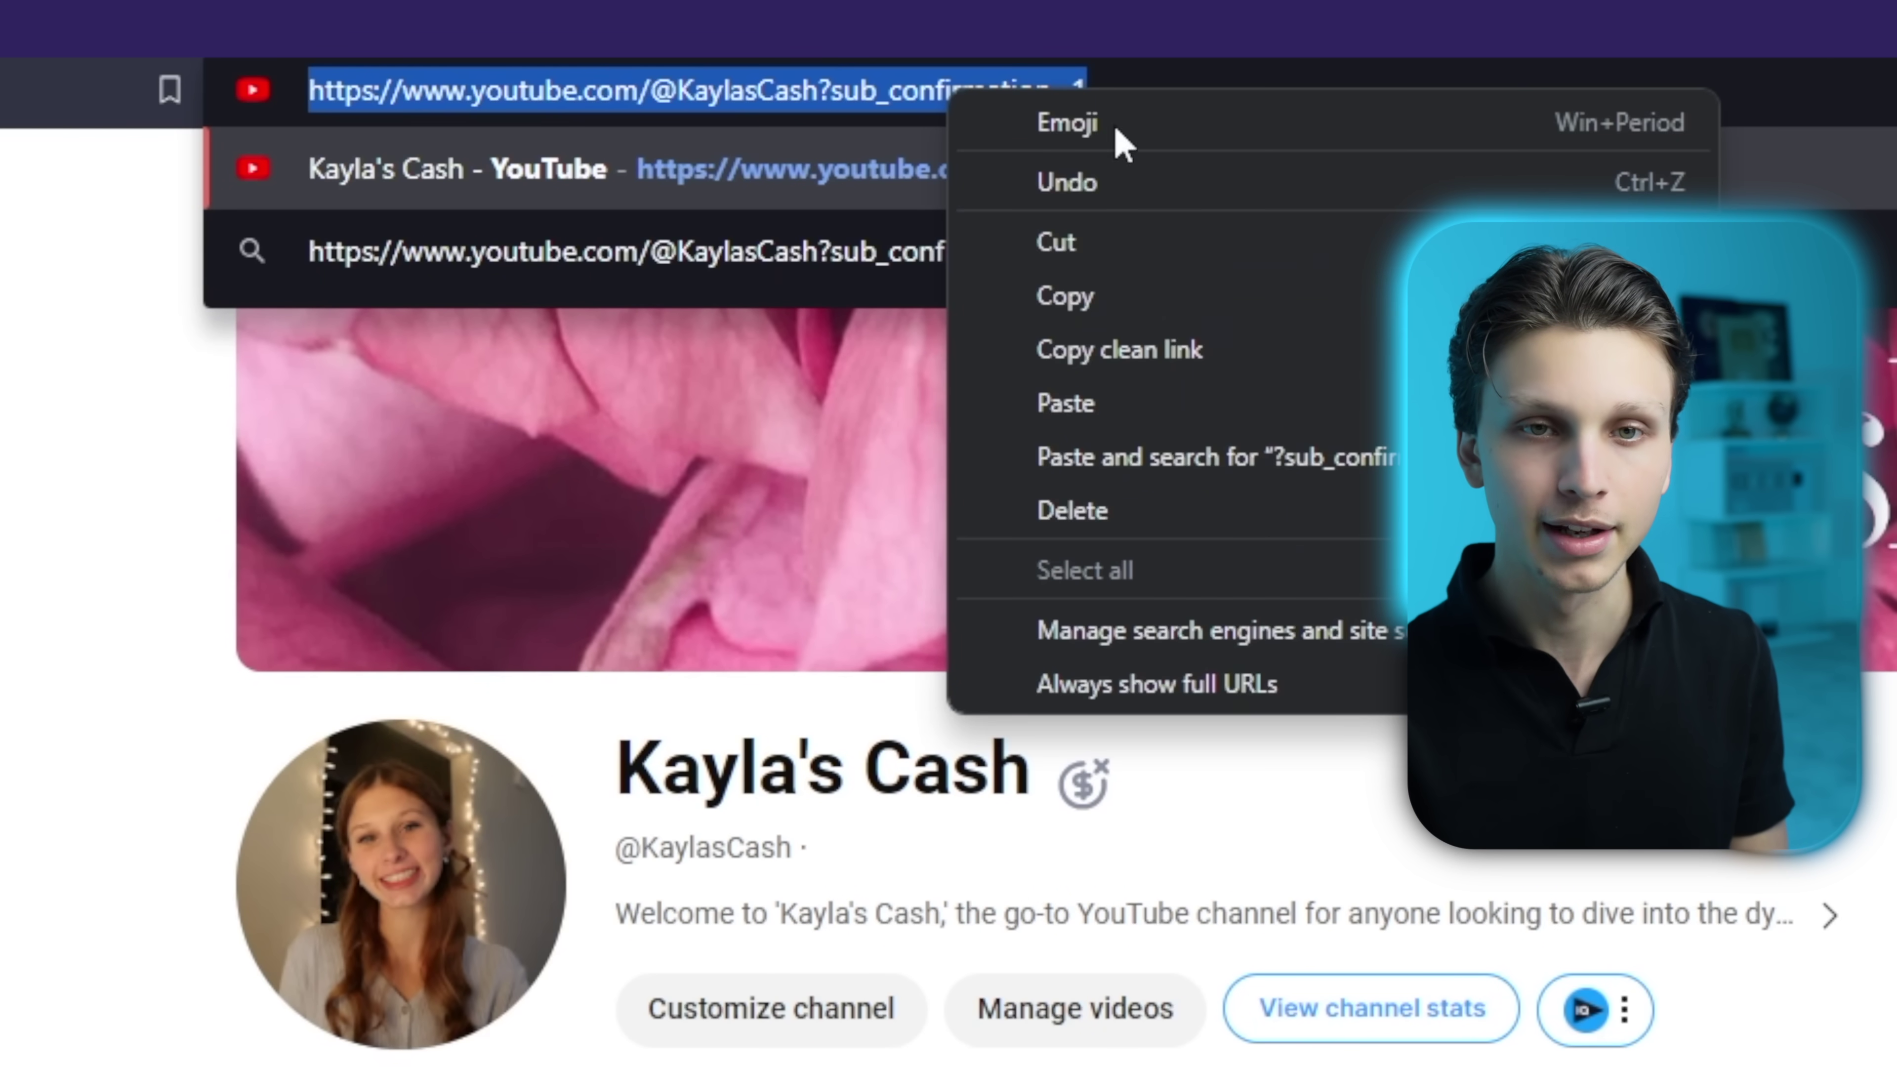
{"action": "left_click", "coordinate": [1198, 301]}
{"action": "left_click", "coordinate": [1131, 90]}
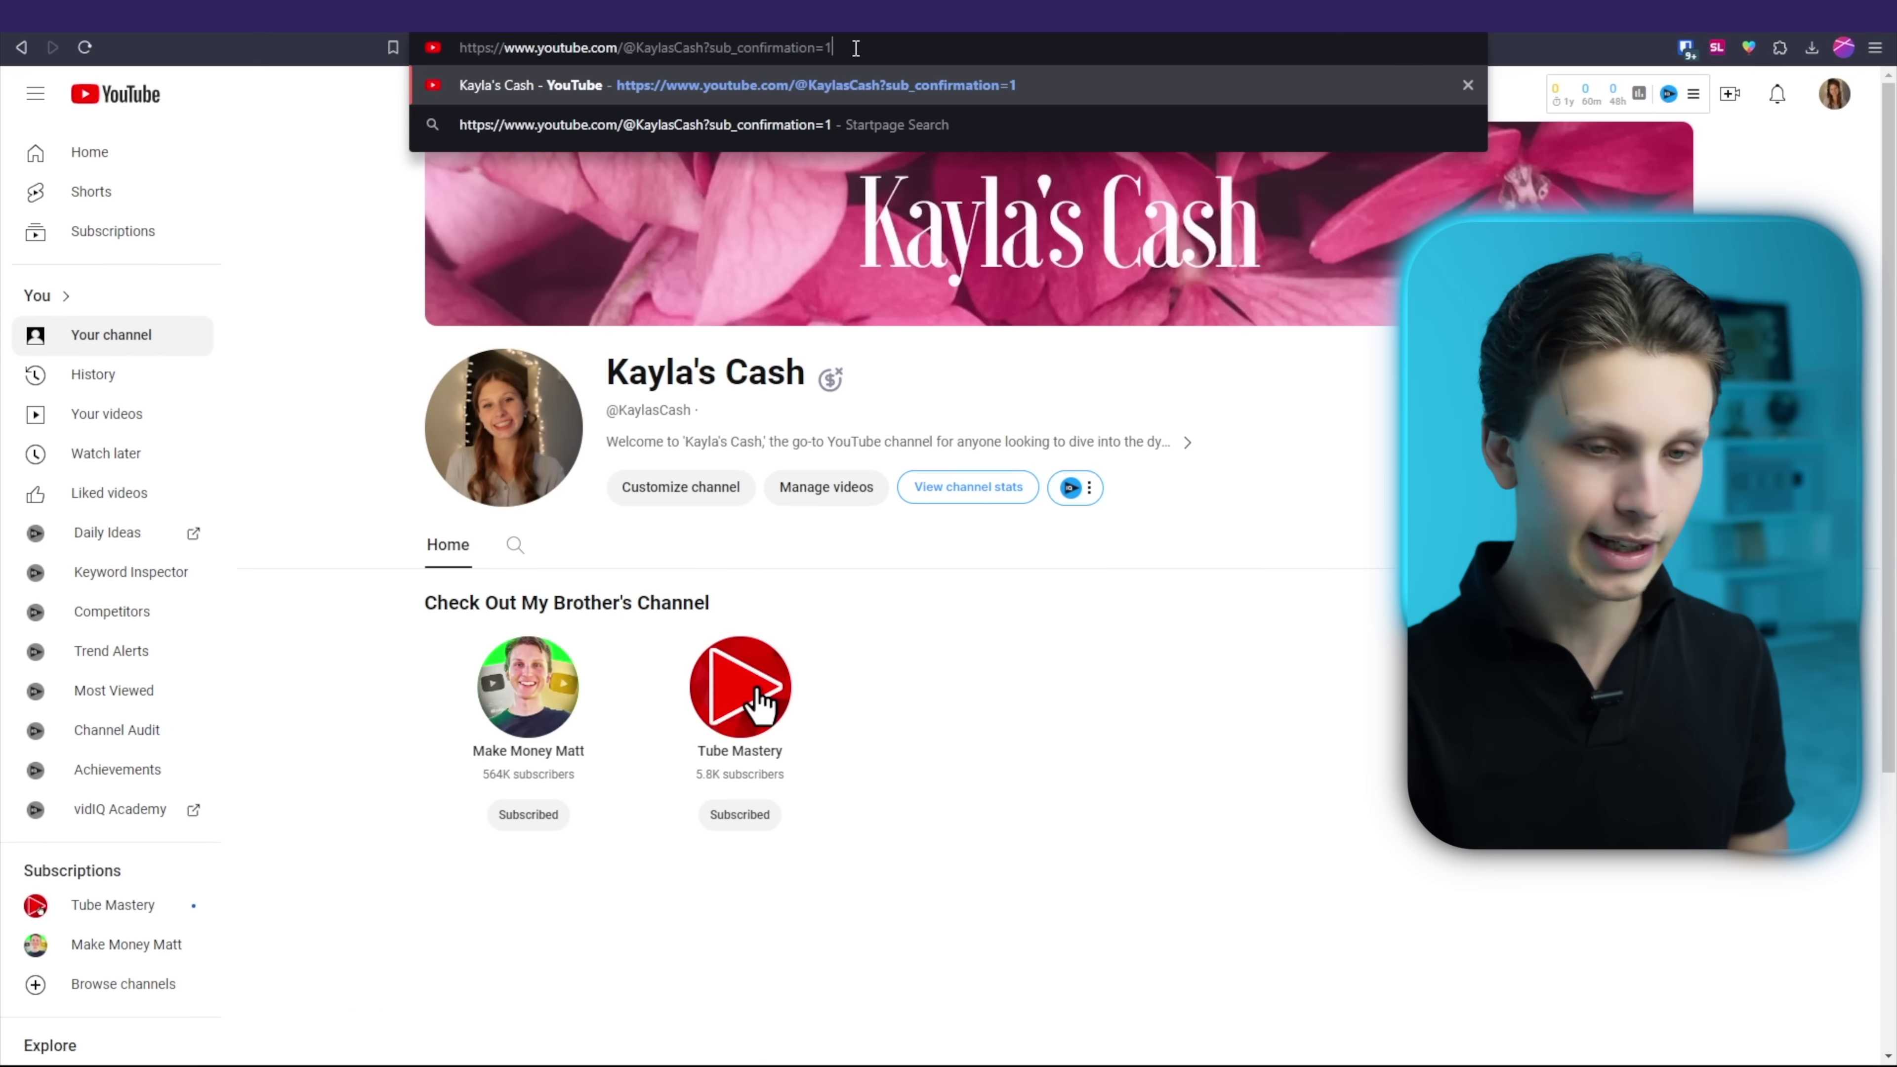
- Load the subscribe link, cancel its subscription prompt, and go to channel customization
{"action": "key", "text": "Return"}
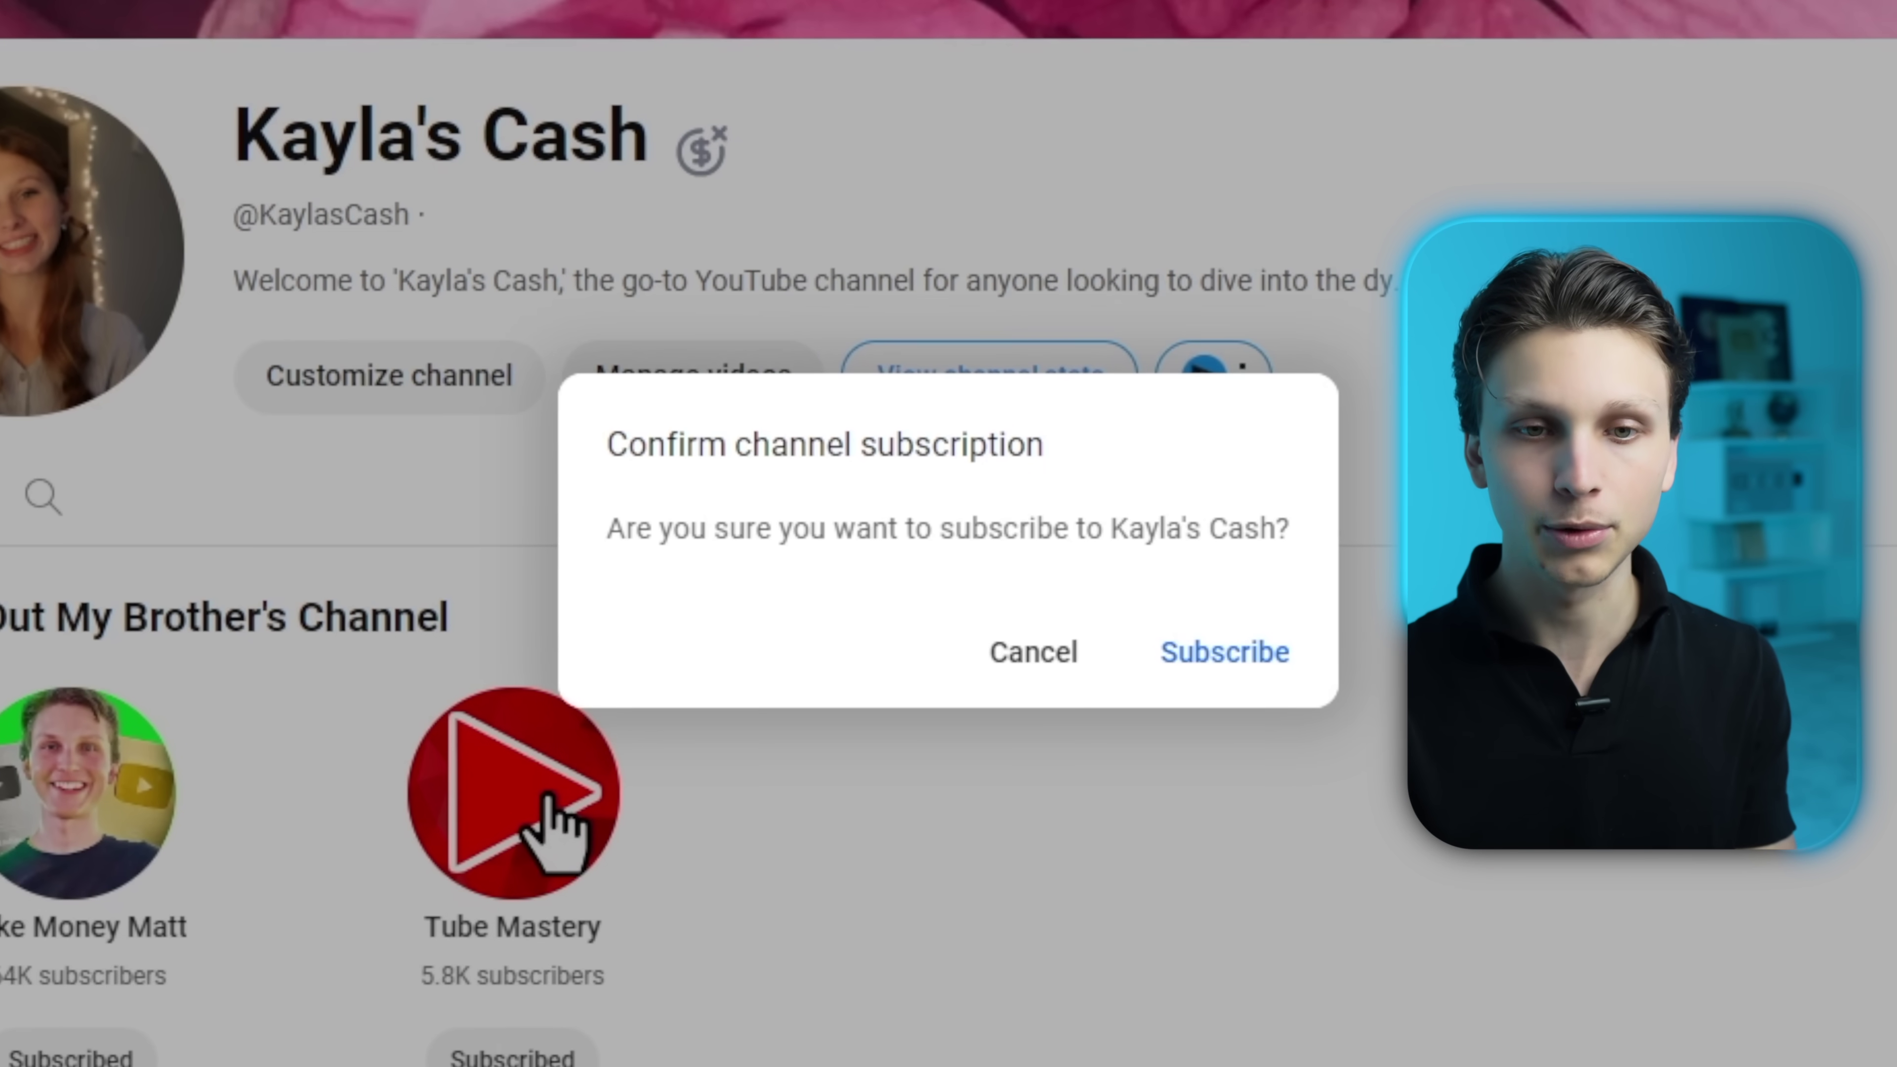
{"action": "left_click_drag", "start_coordinate": [639, 458], "coordinate": [1188, 500]}
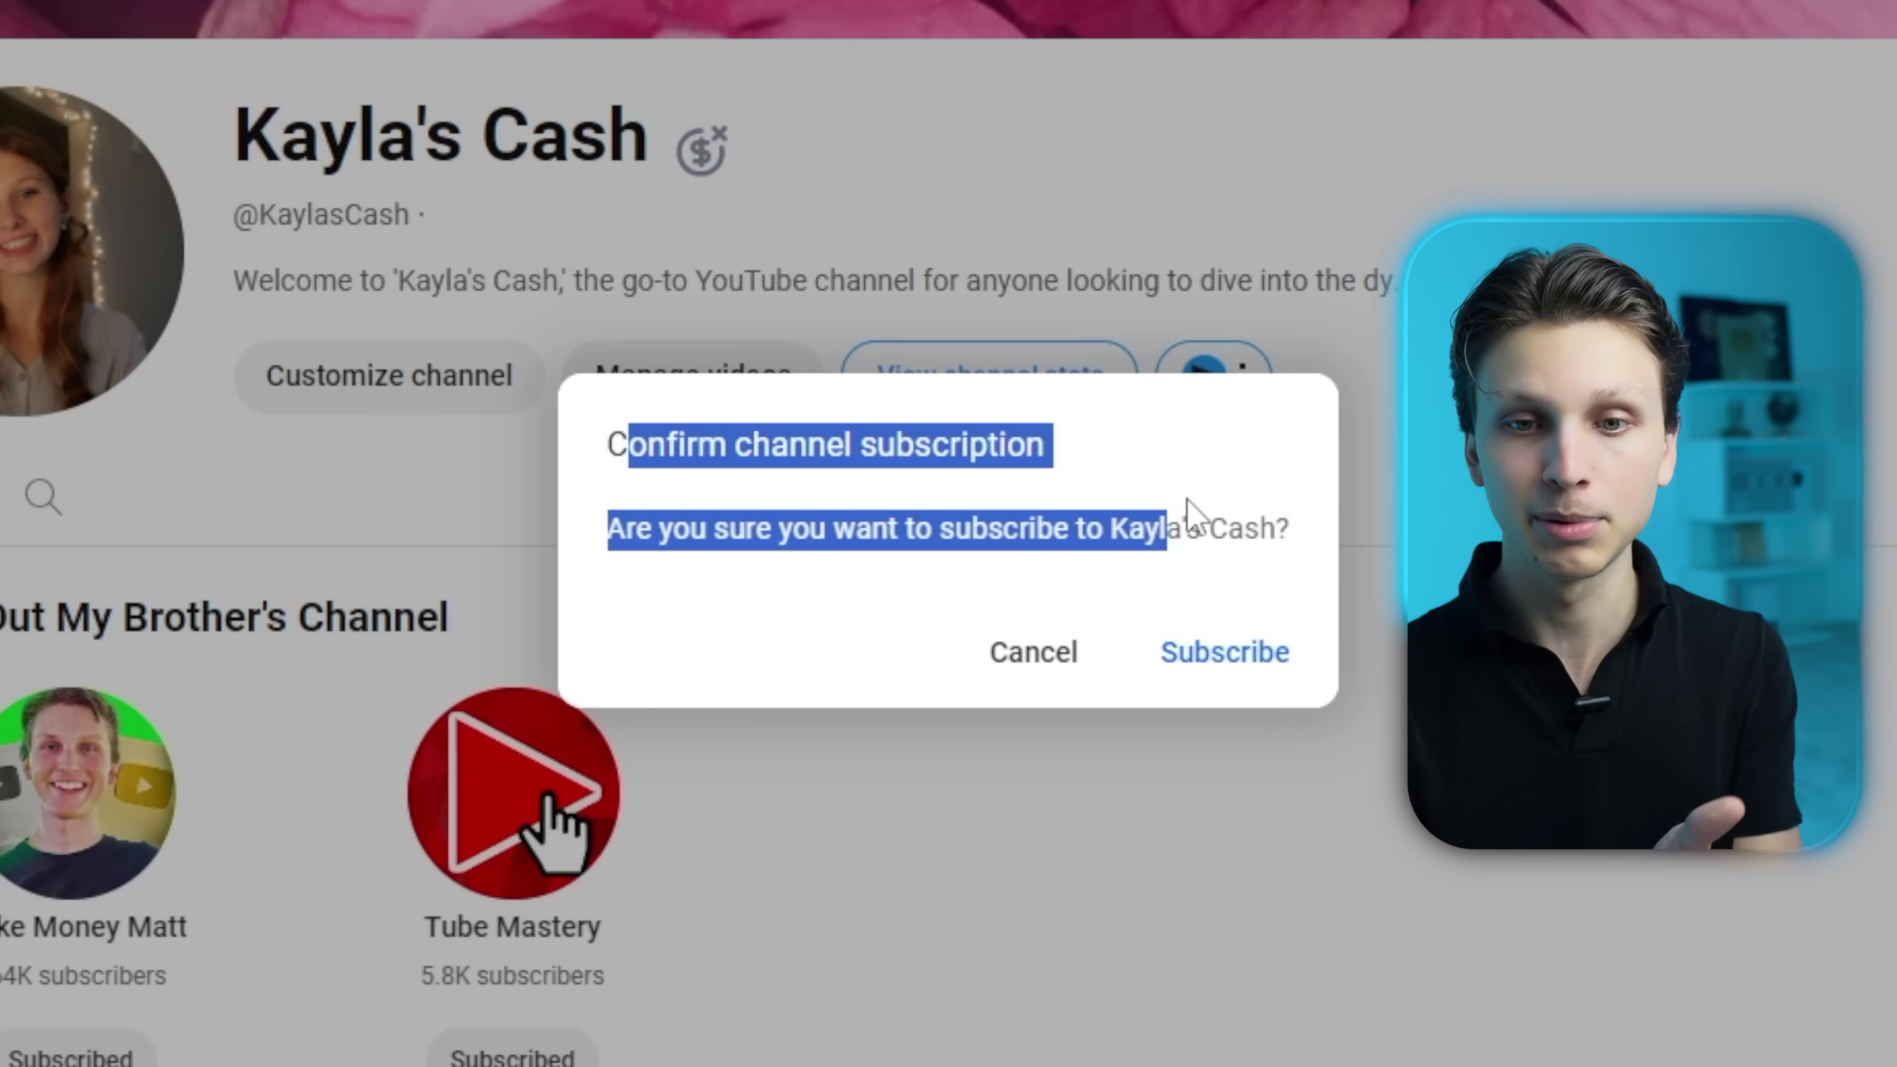
{"action": "left_click", "coordinate": [1292, 523]}
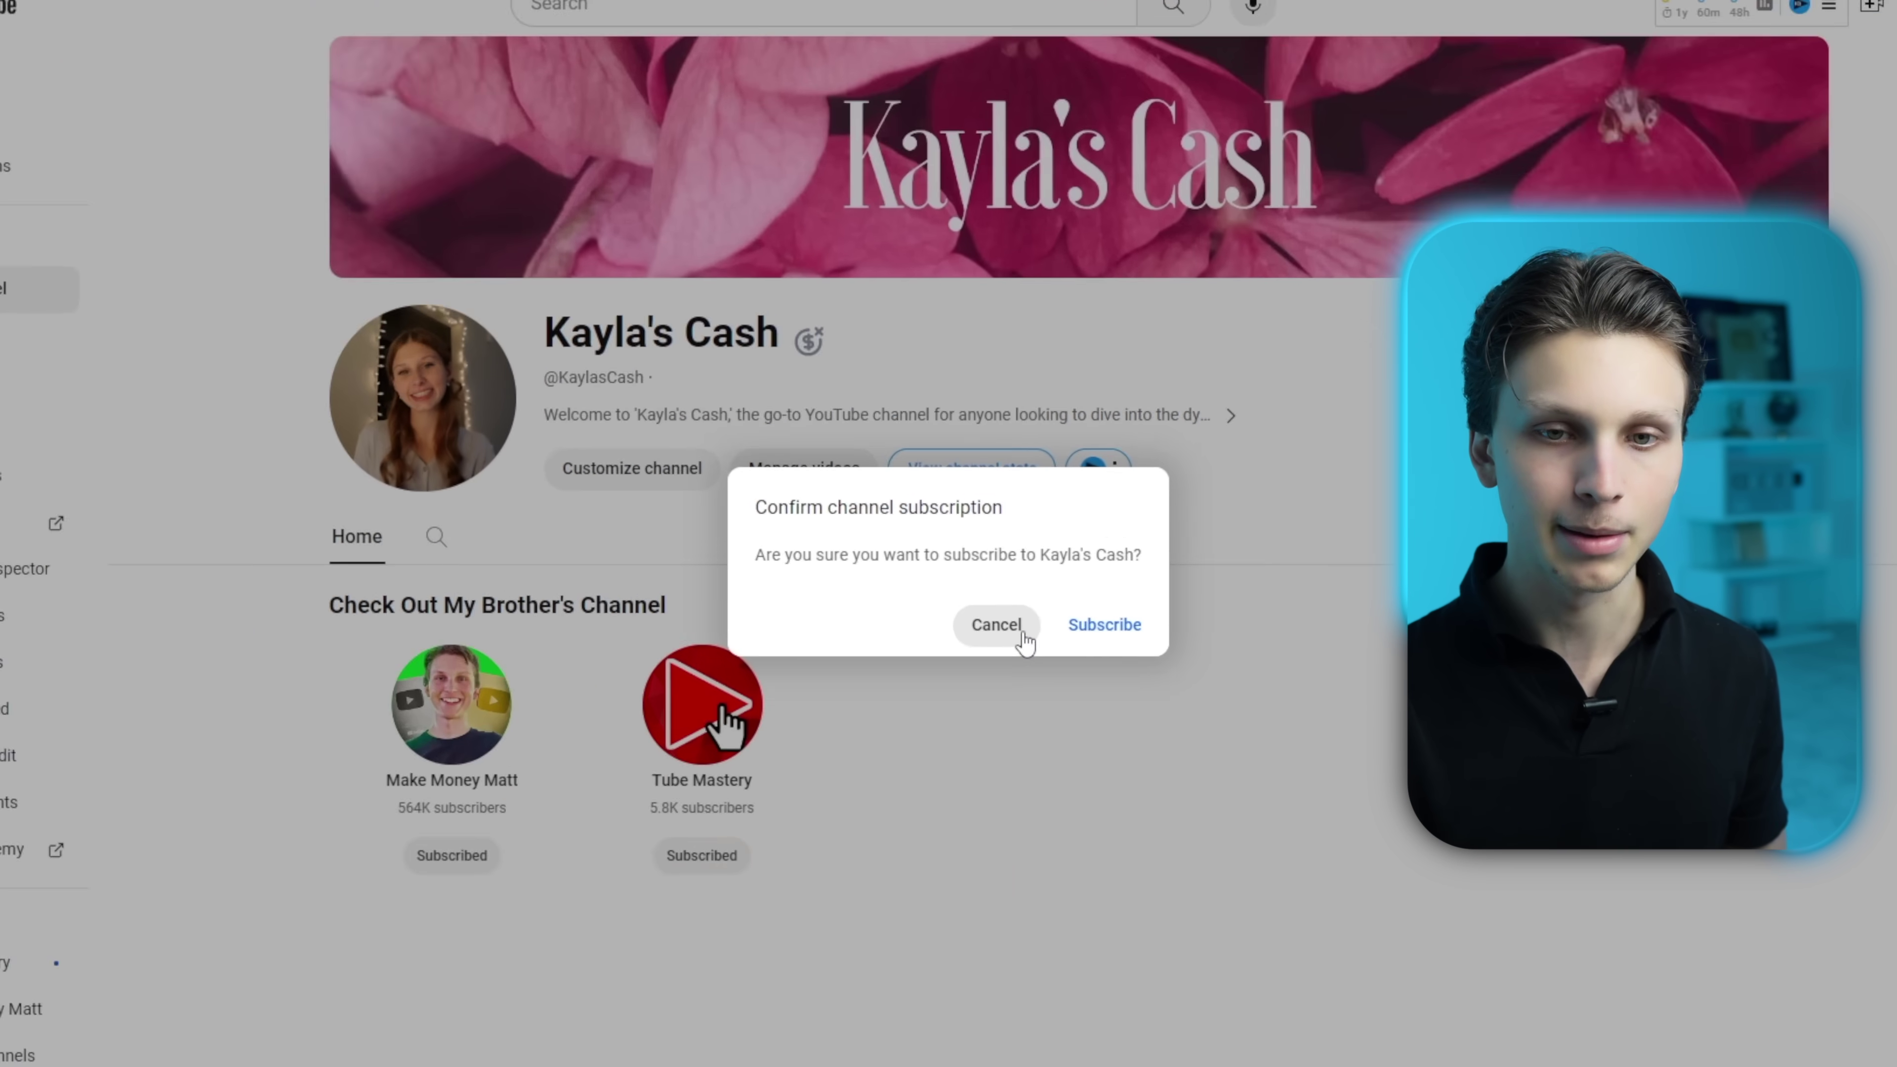
{"action": "left_click", "coordinate": [1033, 652]}
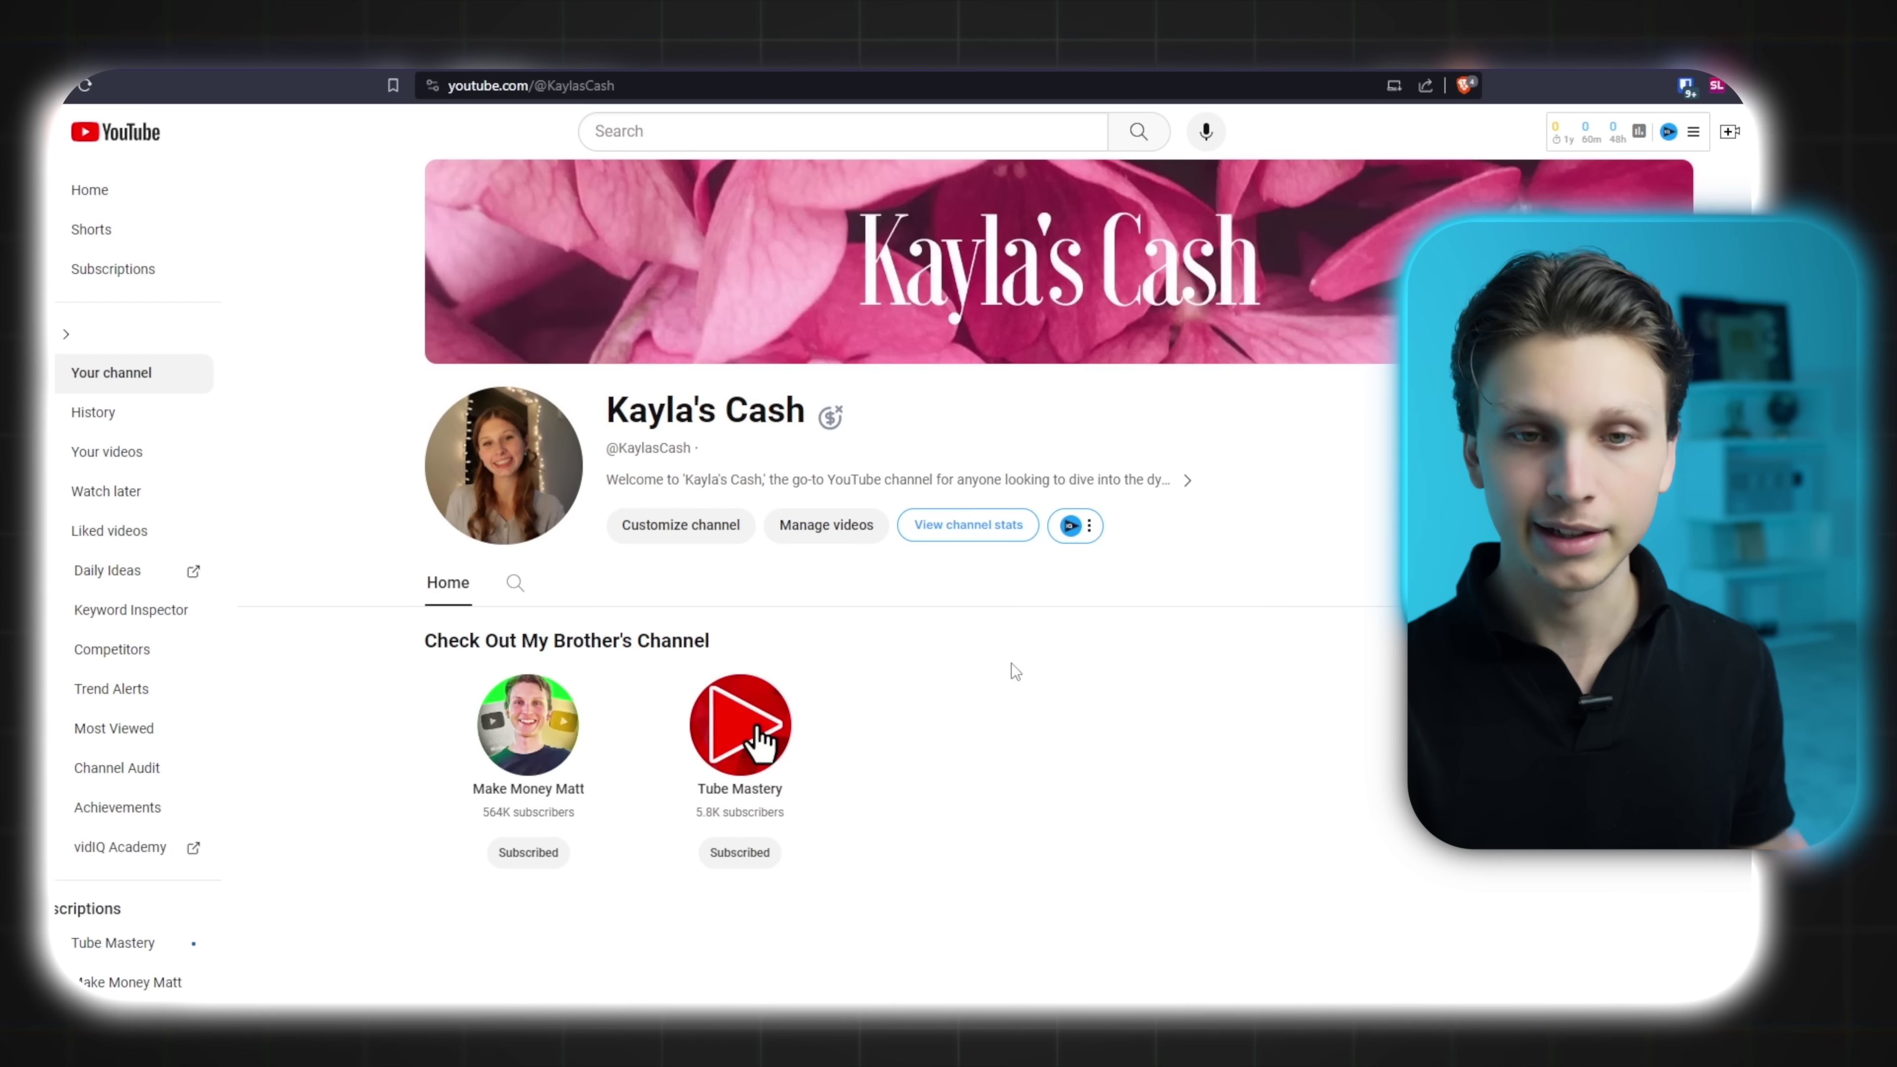
{"action": "left_click", "coordinate": [720, 516]}
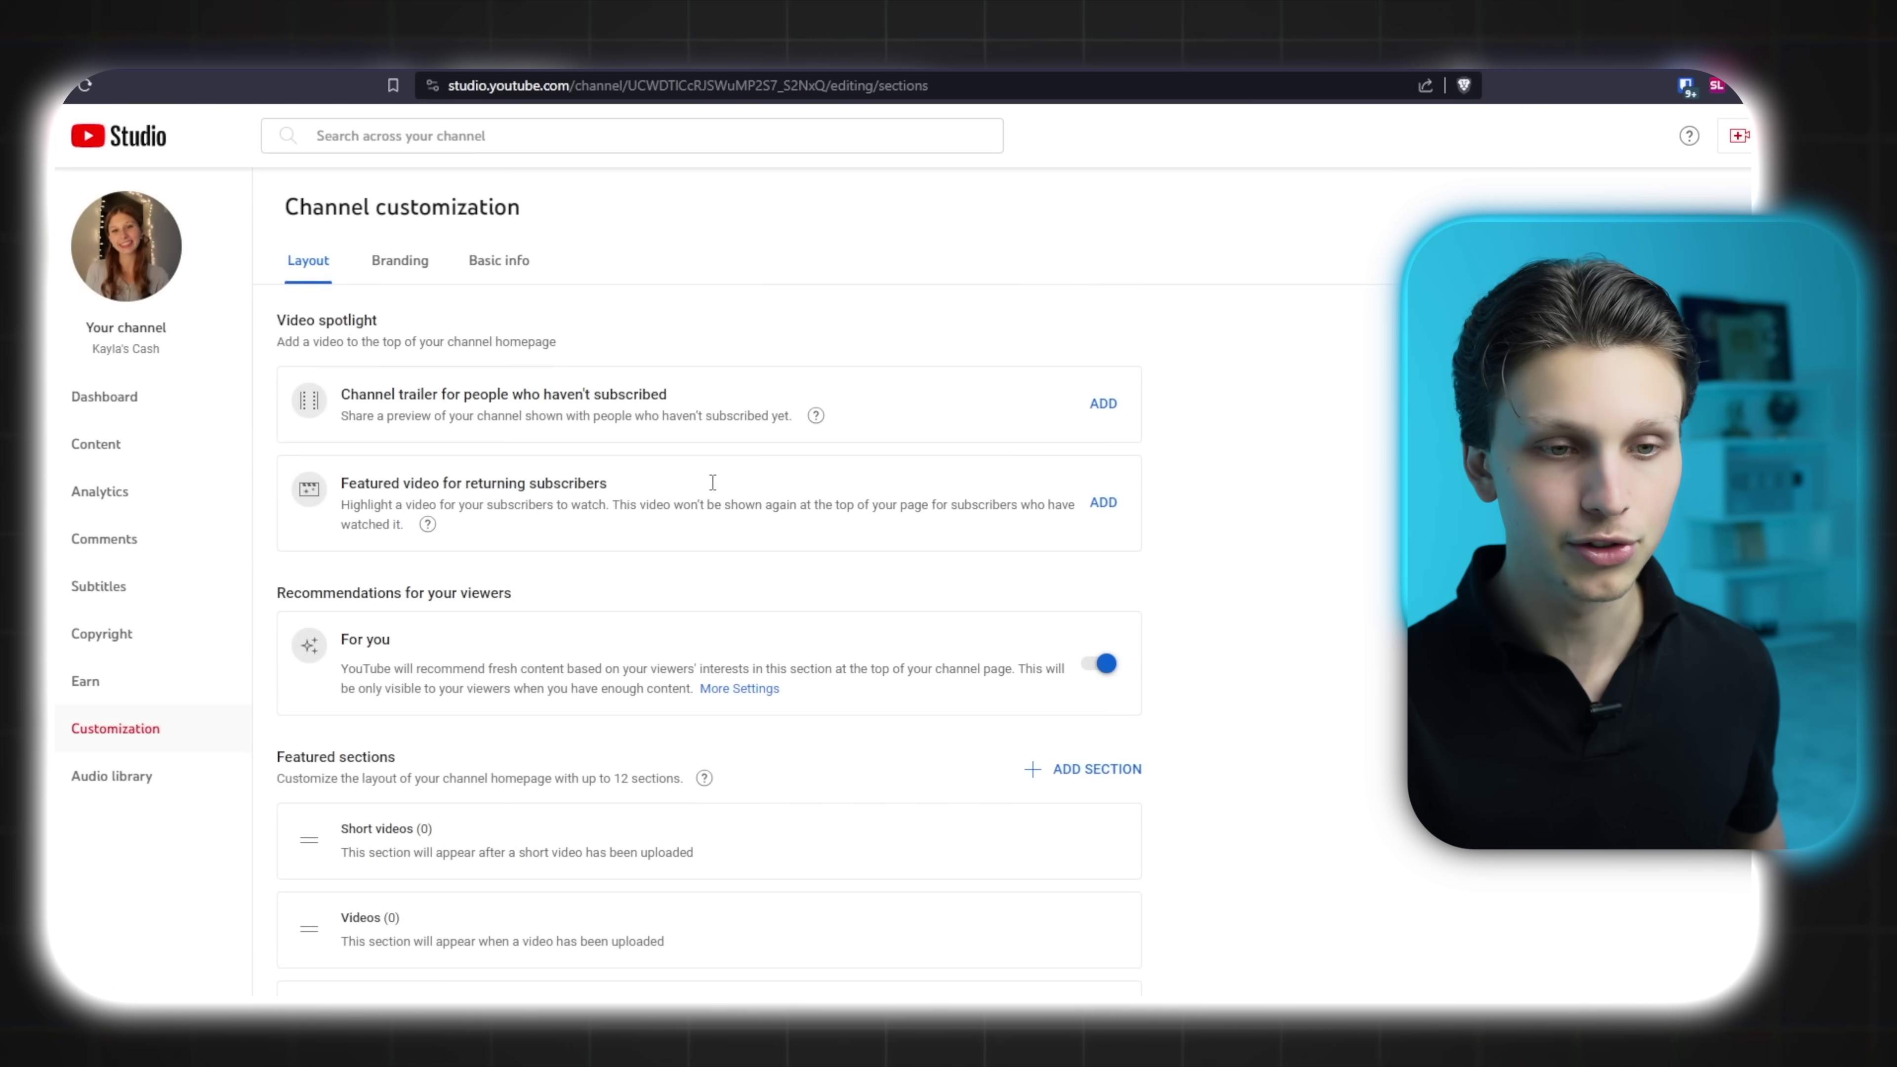
- Add a 'Subscribe!' link to the ?sub_confirmation=1 URL in Basic info and view it in About
{"action": "left_click", "coordinate": [512, 266]}
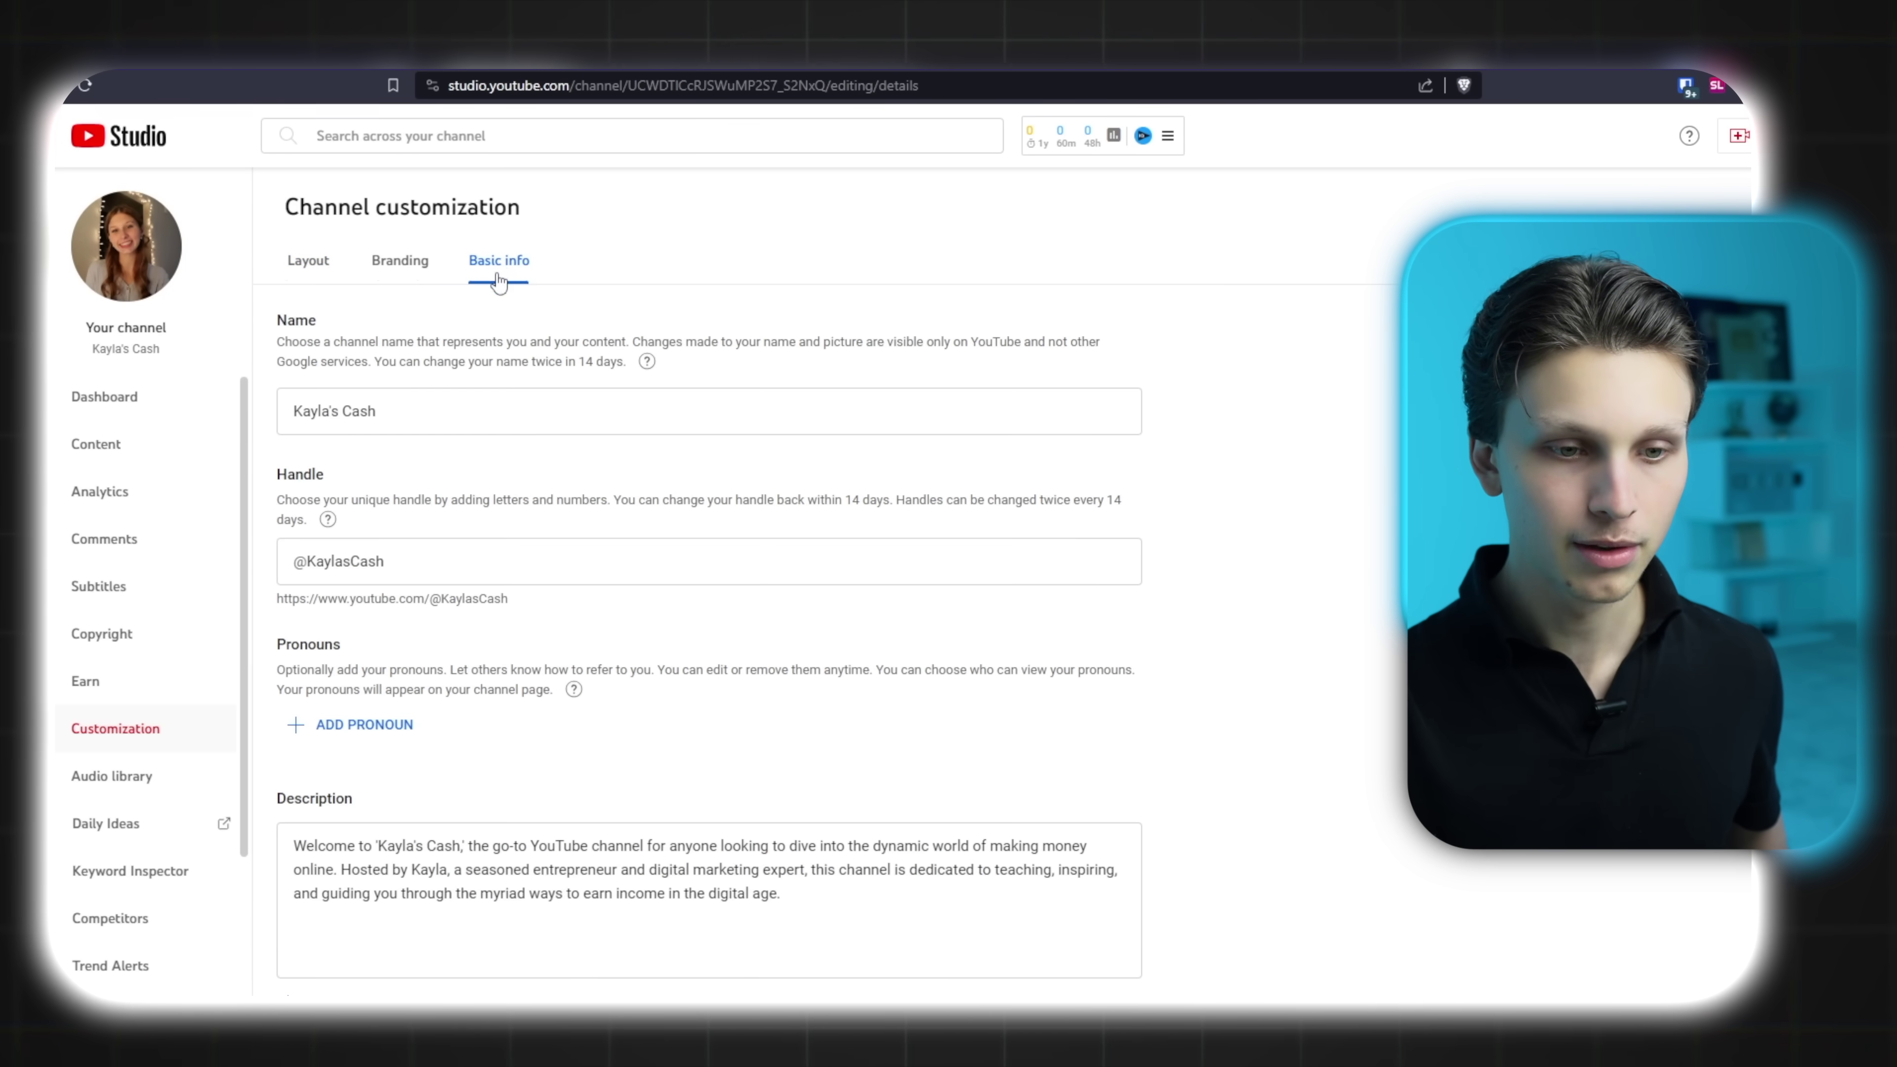
{"action": "scroll", "coordinate": [317, 907], "scroll_direction": "down", "scroll_amount": 4}
{"action": "left_click", "coordinate": [320, 905]}
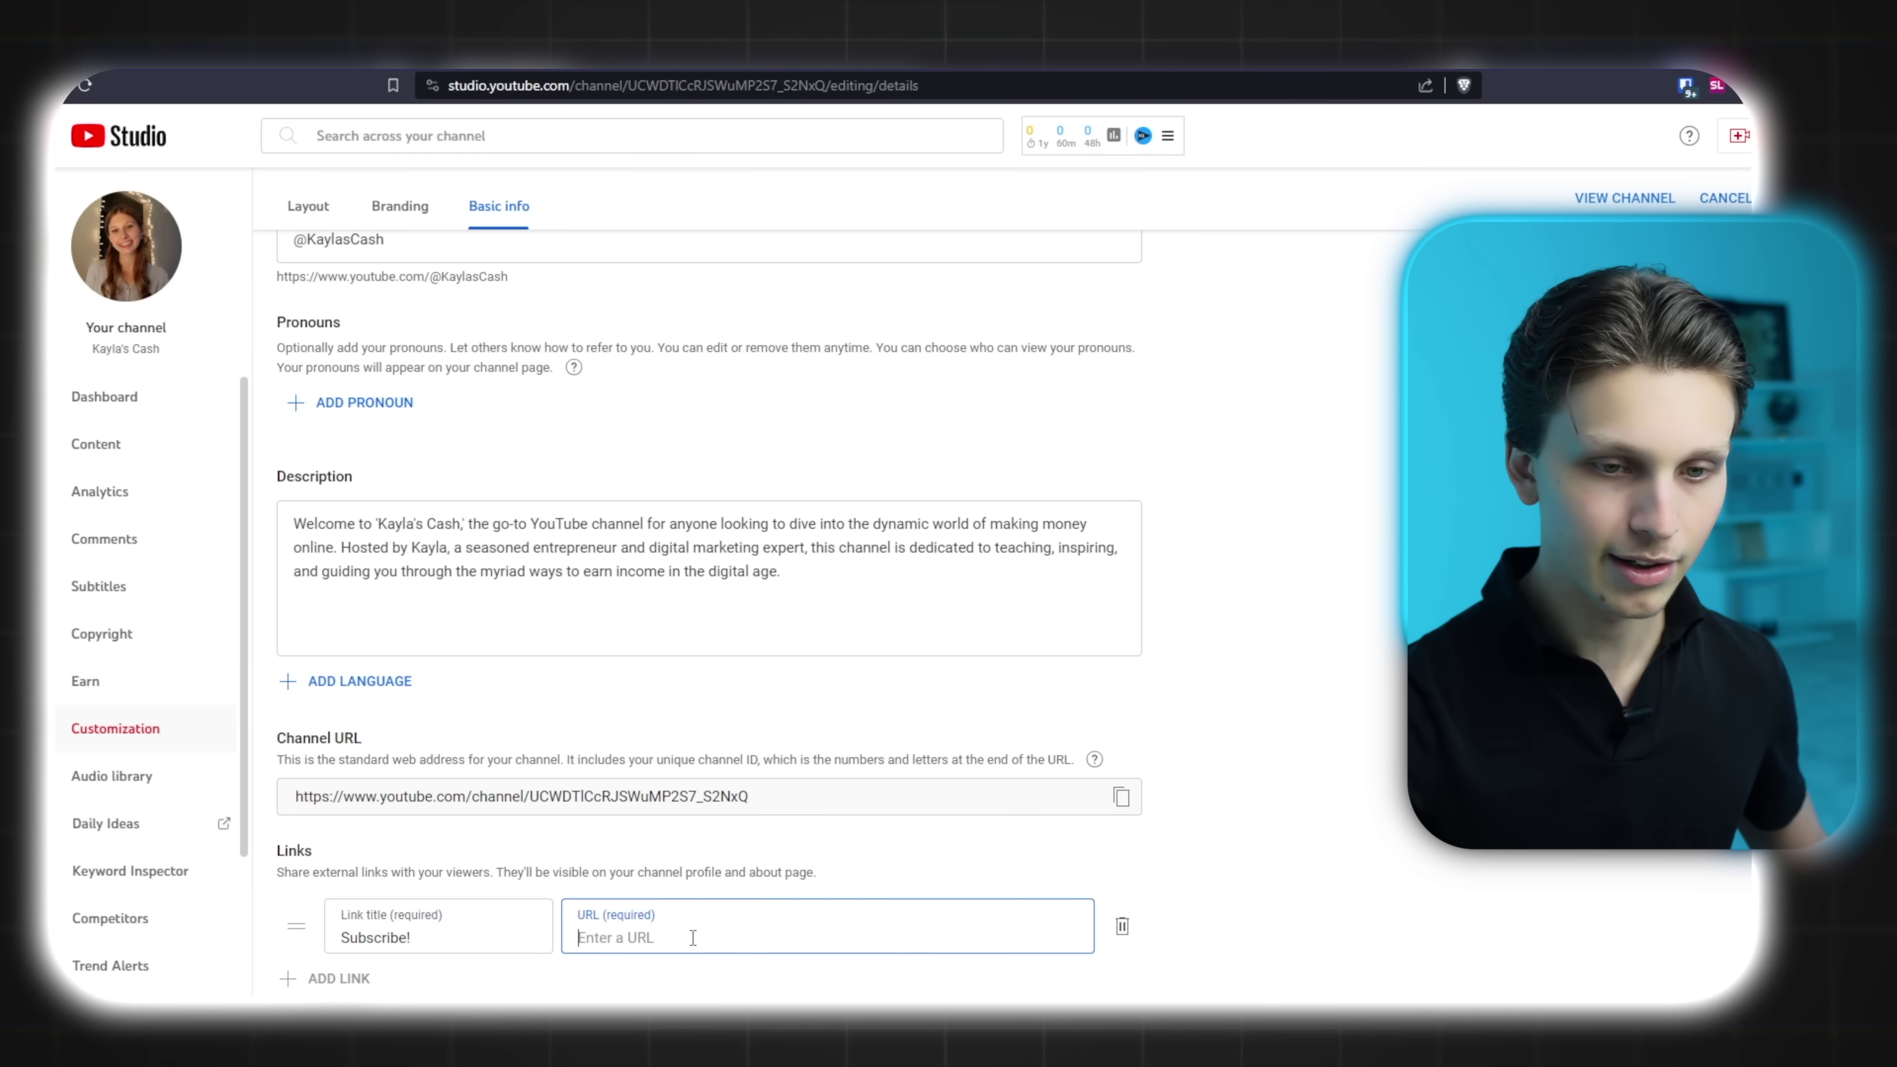
{"action": "left_click", "coordinate": [1621, 199]}
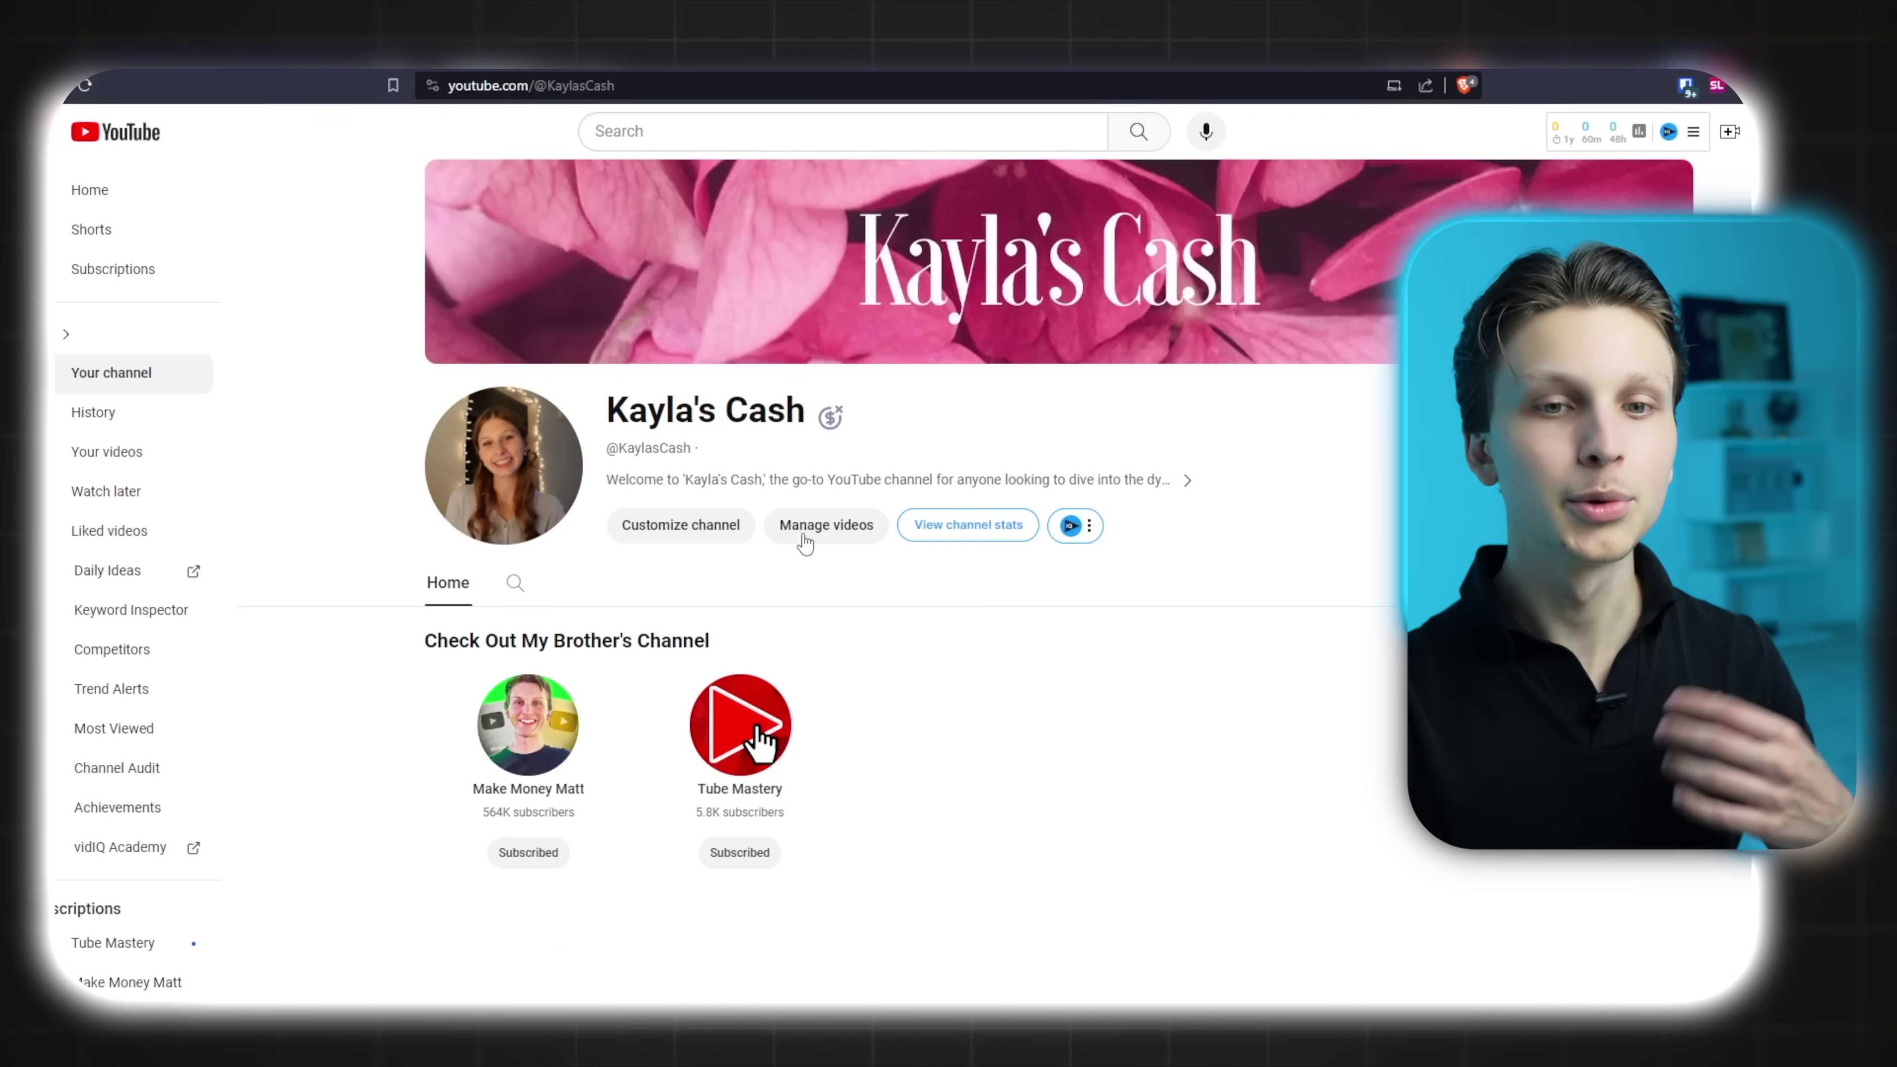
{"action": "left_click", "coordinate": [794, 491]}
{"action": "left_click_drag", "start_coordinate": [679, 535], "coordinate": [943, 420]}
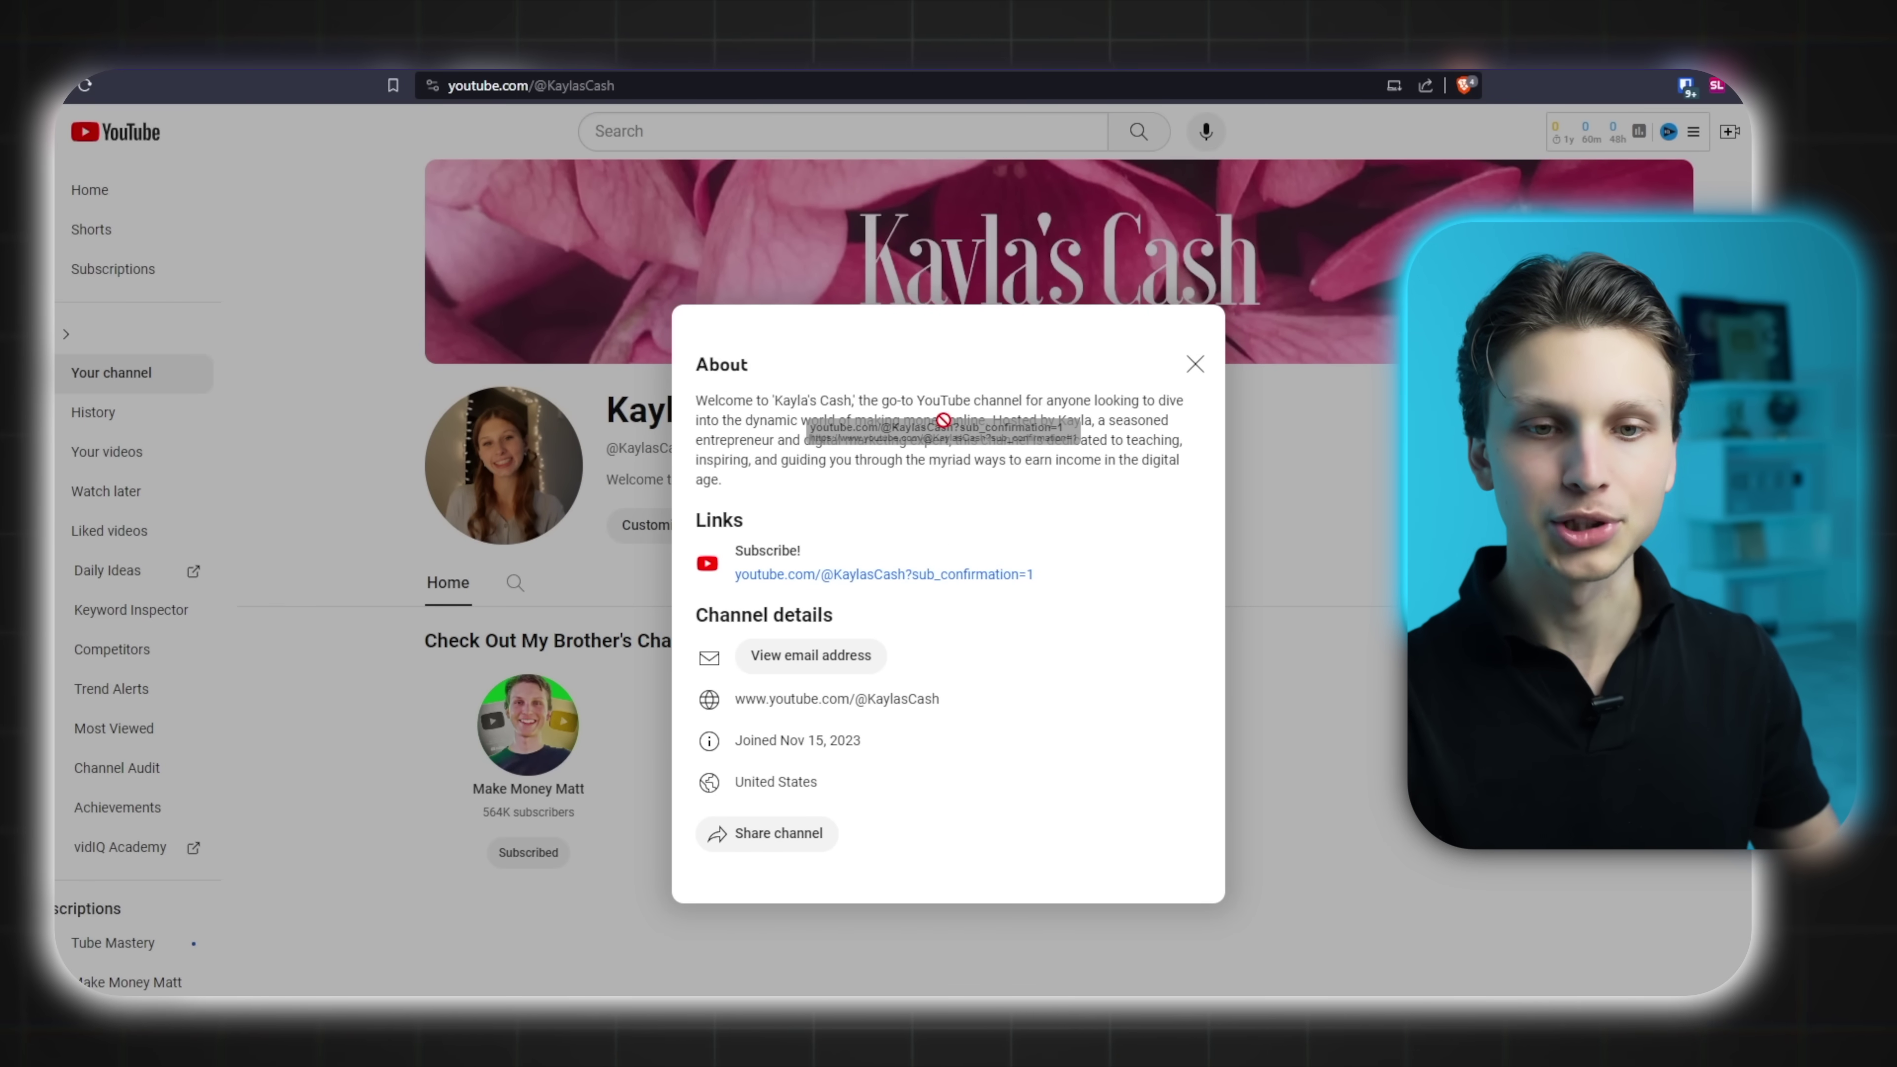